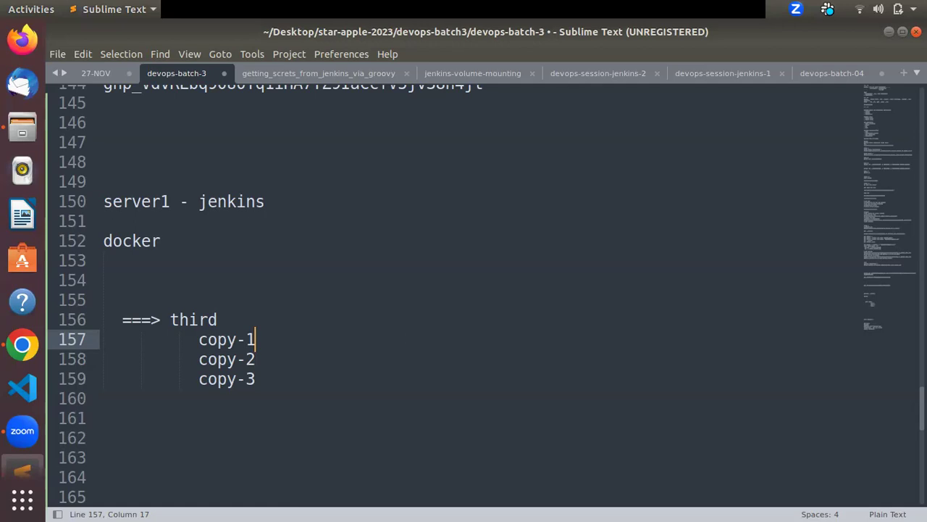
{"action": "key", "text": "alt+Tab"}
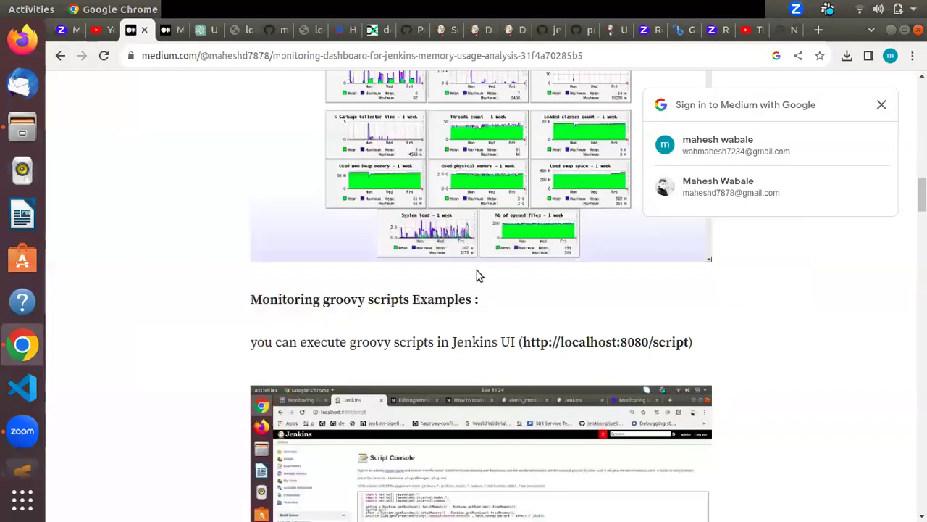
Step: Dismiss the Google sign-in prompt and start reading the Jenkins monitoring article
{"action": "left_click", "coordinate": [883, 105]}
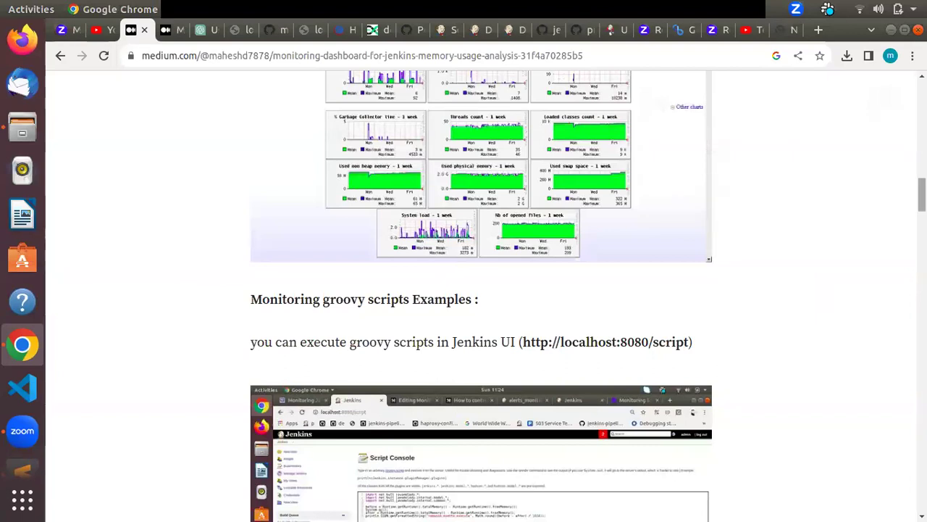
{"action": "scroll", "coordinate": [481, 296], "scroll_direction": "up", "scroll_amount": 5}
{"action": "scroll", "coordinate": [481, 296], "scroll_direction": "down", "scroll_amount": 3}
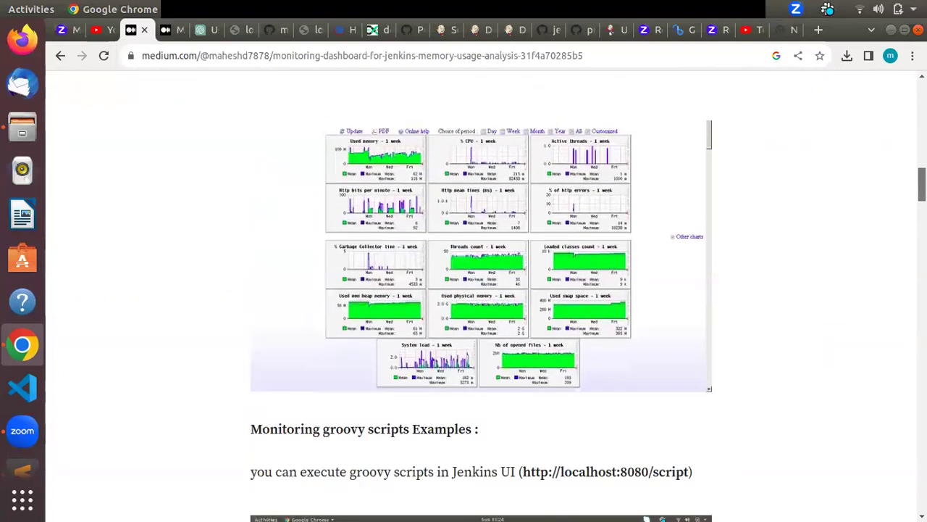
{"action": "scroll", "coordinate": [906, 203], "scroll_direction": "down", "scroll_amount": 8}
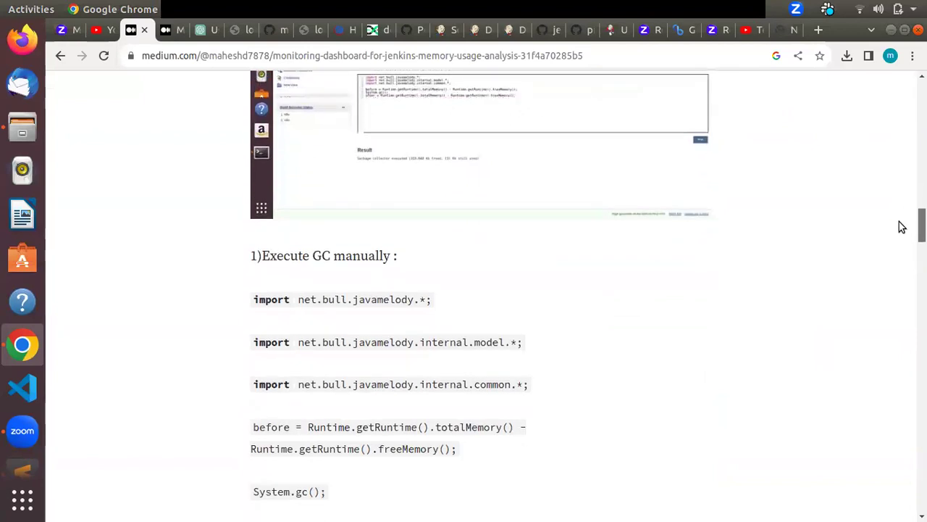
{"action": "scroll", "coordinate": [901, 227], "scroll_direction": "down", "scroll_amount": 14}
{"action": "scroll", "coordinate": [875, 299], "scroll_direction": "down", "scroll_amount": 1}
{"action": "scroll", "coordinate": [873, 308], "scroll_direction": "down", "scroll_amount": 2}
{"action": "scroll", "coordinate": [869, 312], "scroll_direction": "down", "scroll_amount": 2}
Step: Scroll back and forth through the rest of the article, then bring Slack forward
{"action": "scroll", "coordinate": [865, 297], "scroll_direction": "up", "scroll_amount": 8}
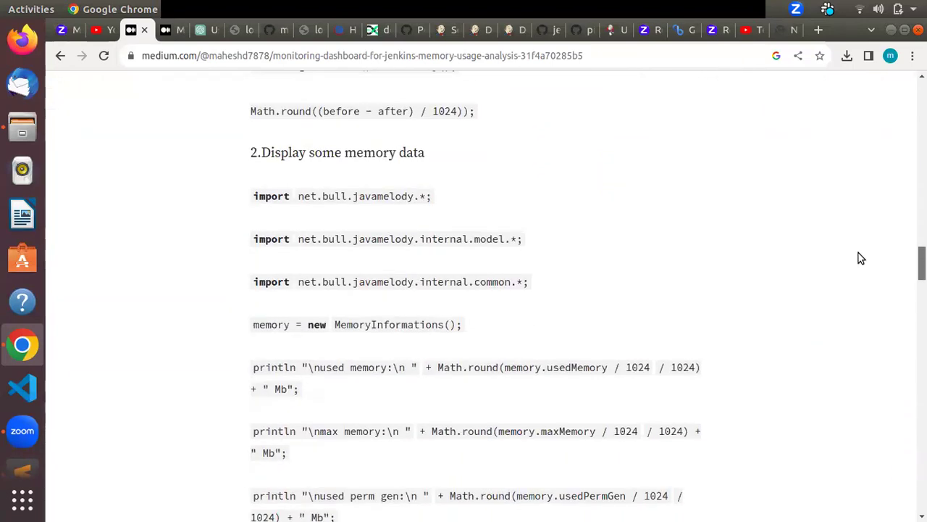
{"action": "scroll", "coordinate": [858, 253], "scroll_direction": "down", "scroll_amount": 4}
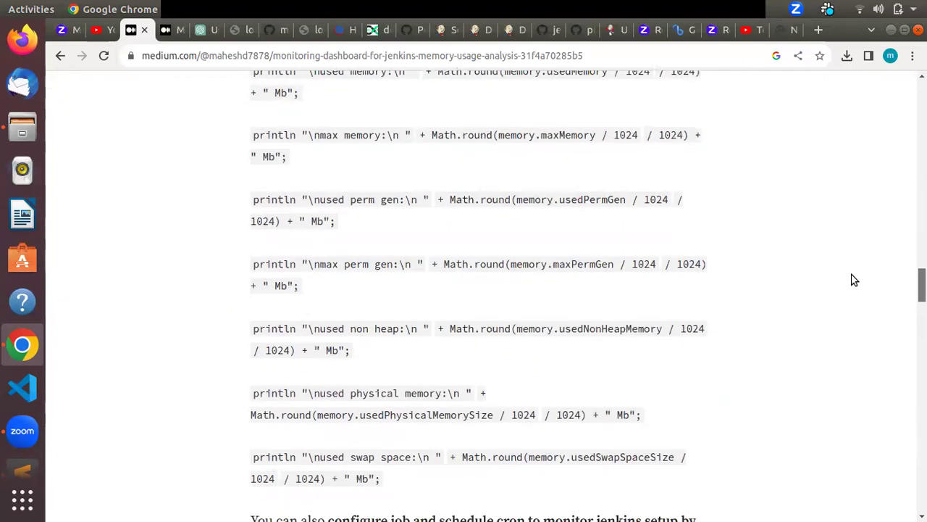
{"action": "scroll", "coordinate": [852, 283], "scroll_direction": "down", "scroll_amount": 2}
{"action": "scroll", "coordinate": [851, 286], "scroll_direction": "down", "scroll_amount": 4}
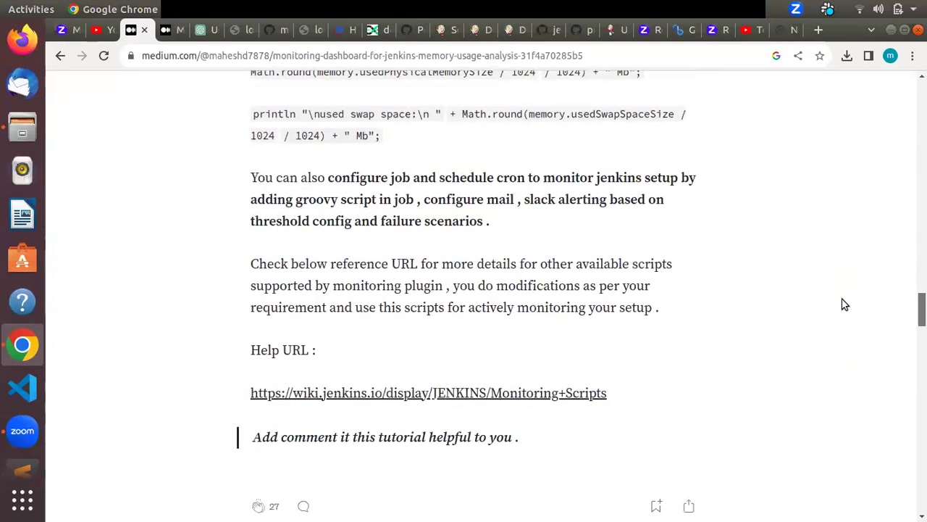
{"action": "scroll", "coordinate": [844, 304], "scroll_direction": "up", "scroll_amount": 12}
{"action": "scroll", "coordinate": [839, 225], "scroll_direction": "up", "scroll_amount": 9}
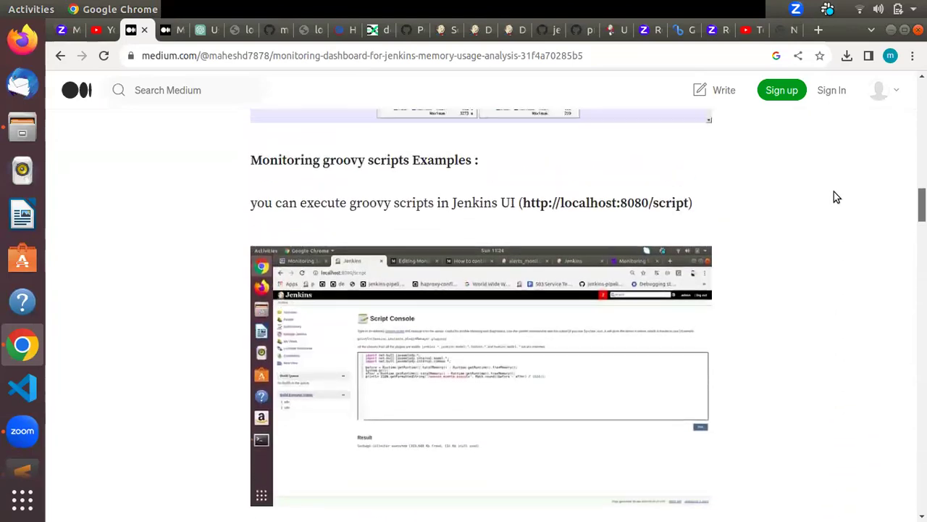
{"action": "scroll", "coordinate": [834, 191], "scroll_direction": "up", "scroll_amount": 8}
{"action": "scroll", "coordinate": [833, 148], "scroll_direction": "up", "scroll_amount": 8}
{"action": "scroll", "coordinate": [832, 123], "scroll_direction": "up", "scroll_amount": 2}
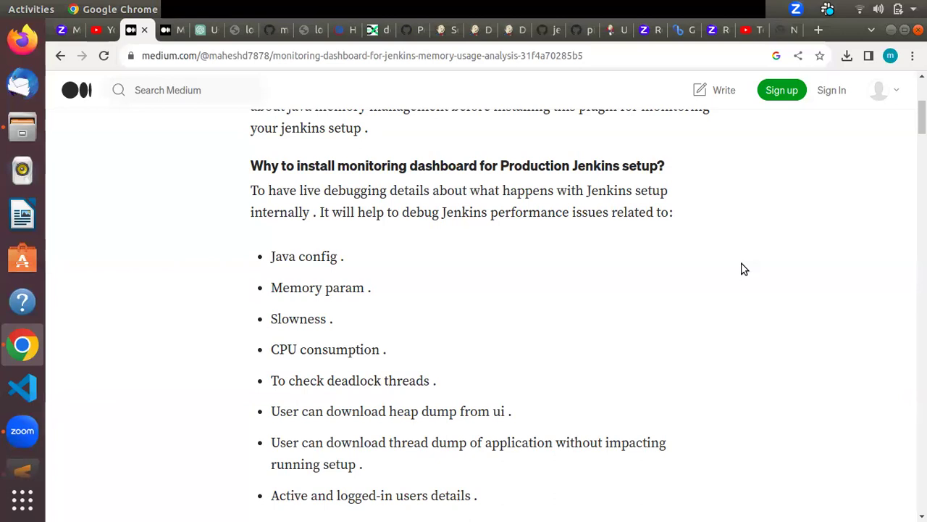
{"action": "key", "text": "alt+Tab"}
{"action": "key", "text": "alt+Tab"}
{"action": "key", "text": "alt+Tab"}
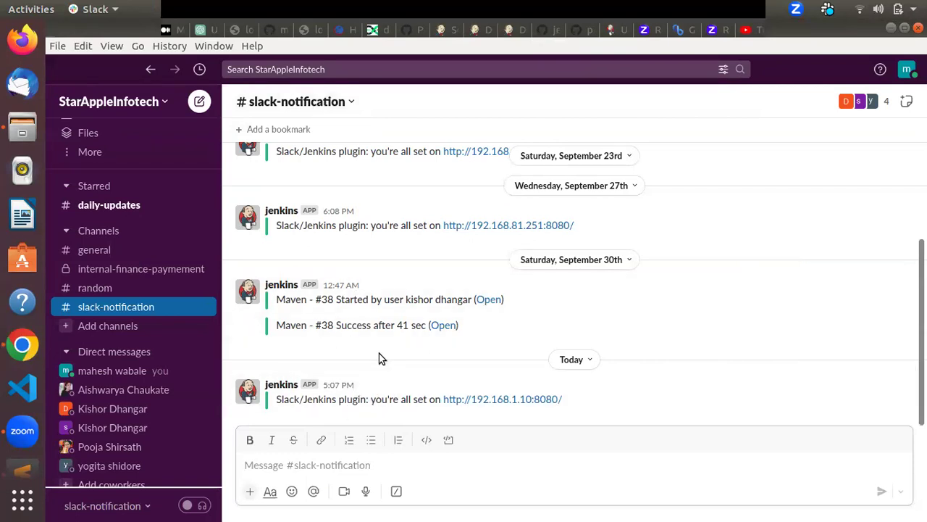
Step: Inspect the Jenkins app's profile card in slack-notification, then return to the Medium article
{"action": "left_click", "coordinate": [249, 293]}
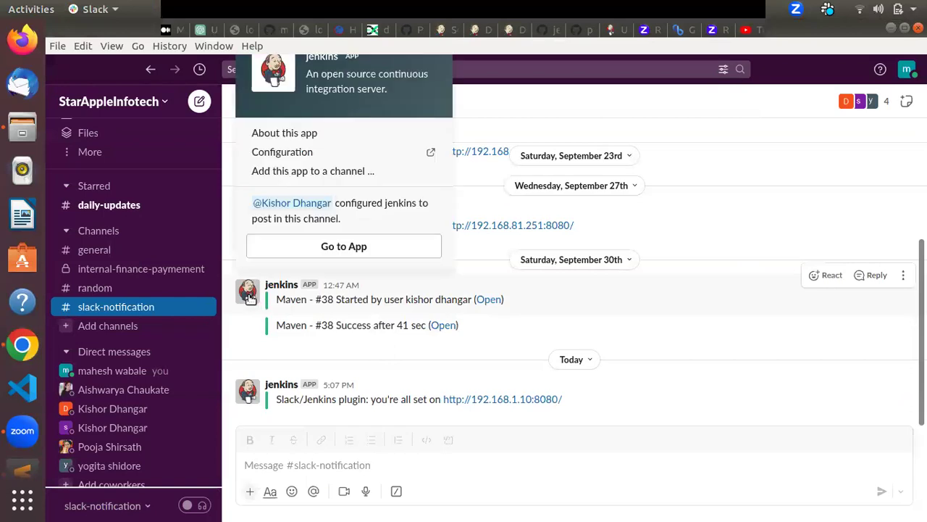
{"action": "left_click", "coordinate": [370, 356]}
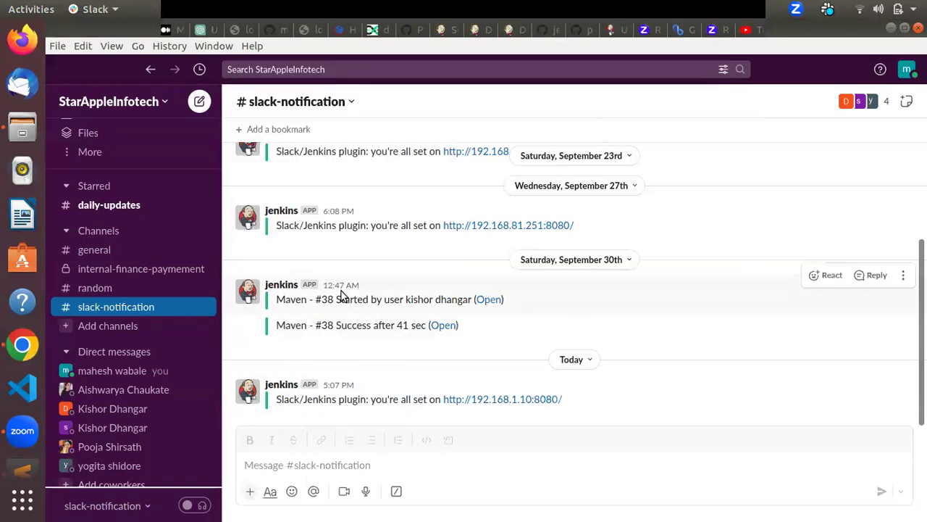
{"action": "mouse_move", "coordinate": [339, 289]}
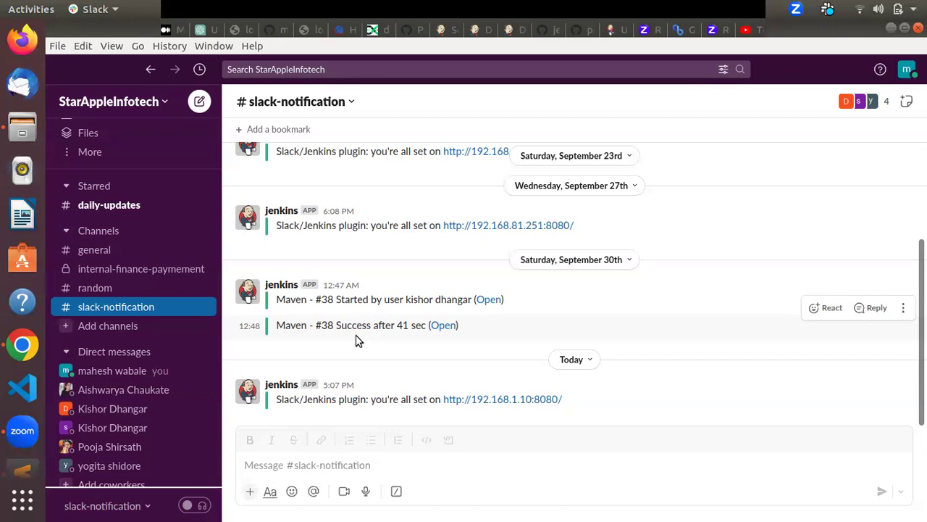
{"action": "key", "text": "alt+Tab"}
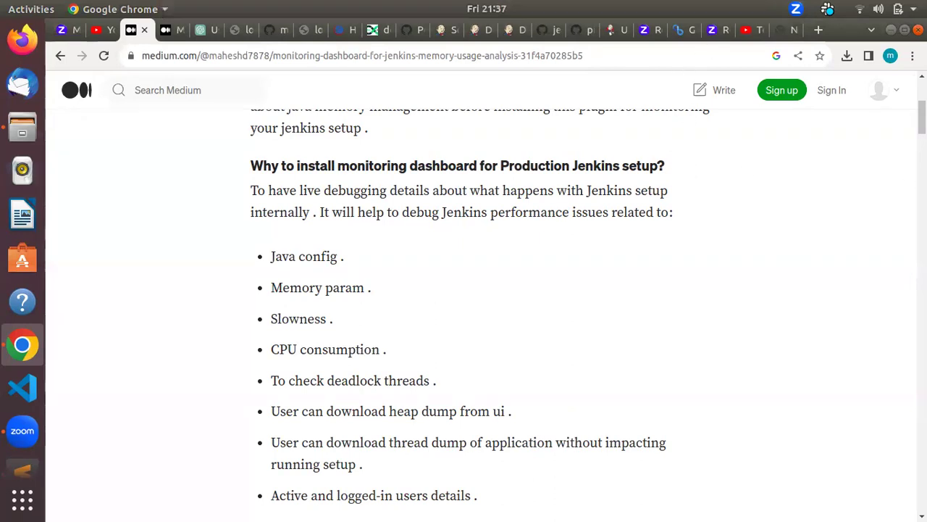
Step: Go back from the monitoring article to the author's profile page
{"action": "left_click_drag", "start_coordinate": [922, 116], "coordinate": [895, 239]}
{"action": "left_click_drag", "start_coordinate": [890, 87], "coordinate": [891, 87]}
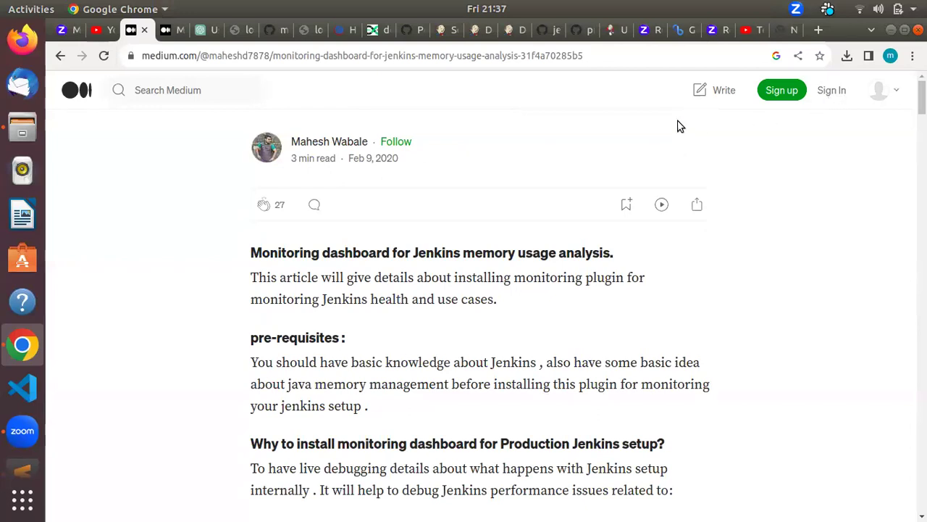
{"action": "left_click", "coordinate": [61, 55]}
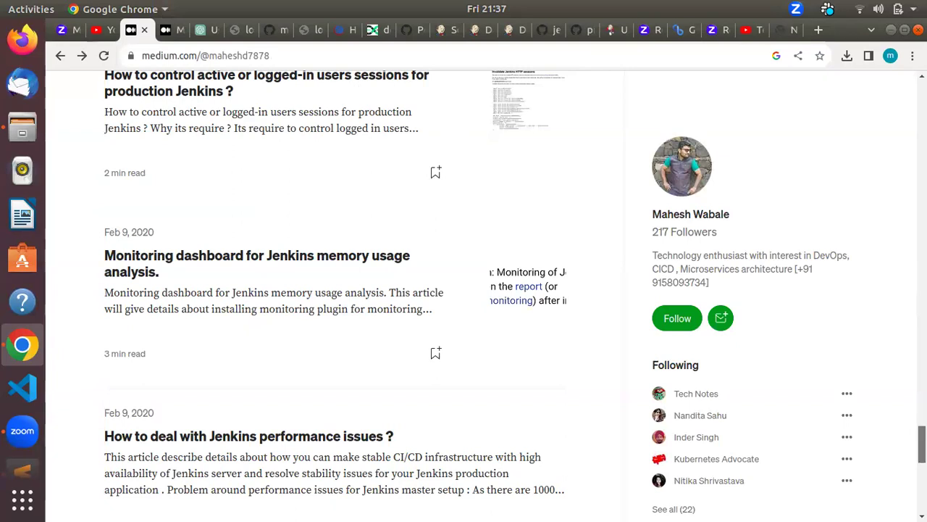
Step: Scroll the profile's story list and open 'Slack monitoring service using webhook token'
{"action": "scroll", "coordinate": [335, 313], "scroll_direction": "up", "scroll_amount": 5}
{"action": "scroll", "coordinate": [336, 313], "scroll_direction": "up", "scroll_amount": 7}
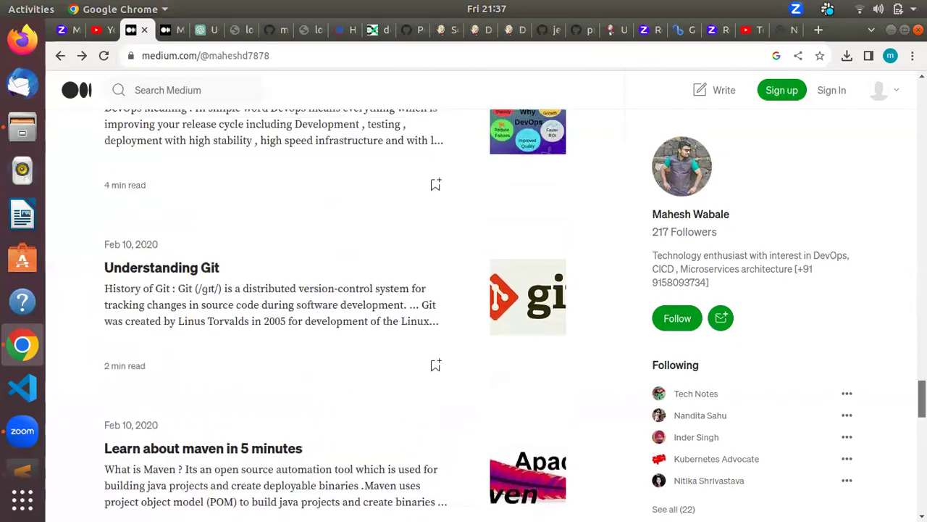
{"action": "scroll", "coordinate": [336, 313], "scroll_direction": "up", "scroll_amount": 7}
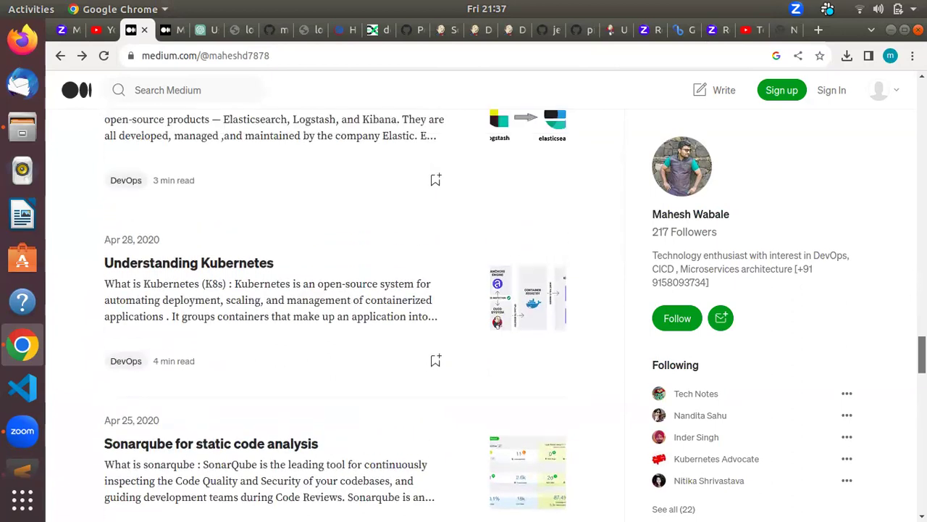
{"action": "scroll", "coordinate": [906, 310], "scroll_direction": "up", "scroll_amount": 5}
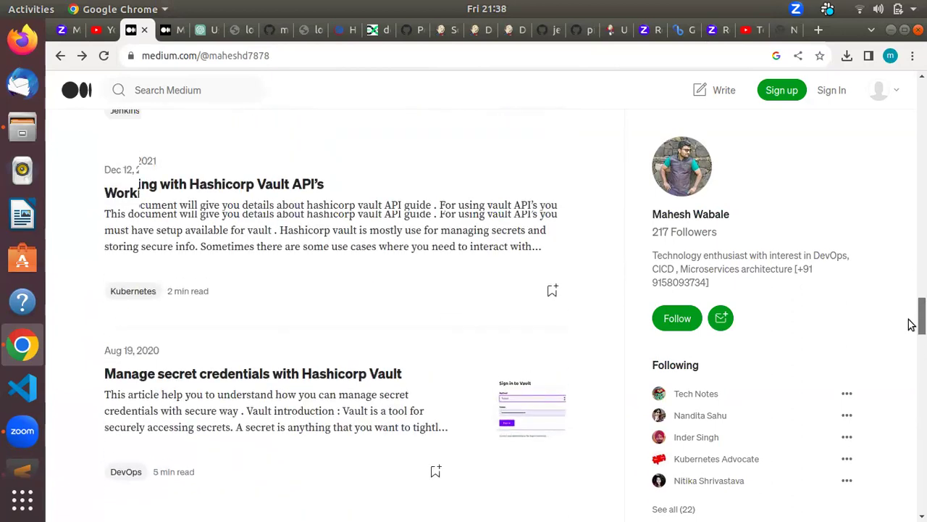
{"action": "scroll", "coordinate": [906, 310], "scroll_direction": "up", "scroll_amount": 5}
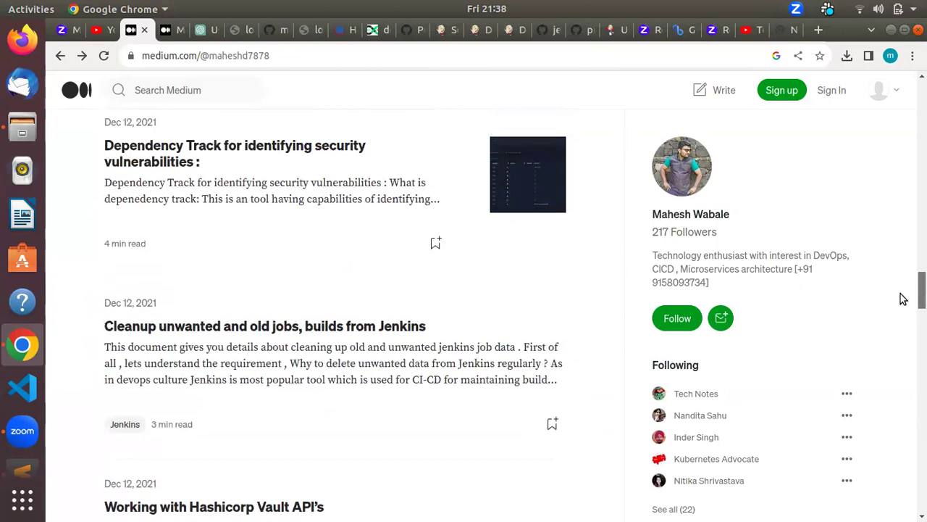
{"action": "scroll", "coordinate": [901, 280], "scroll_direction": "up", "scroll_amount": 2}
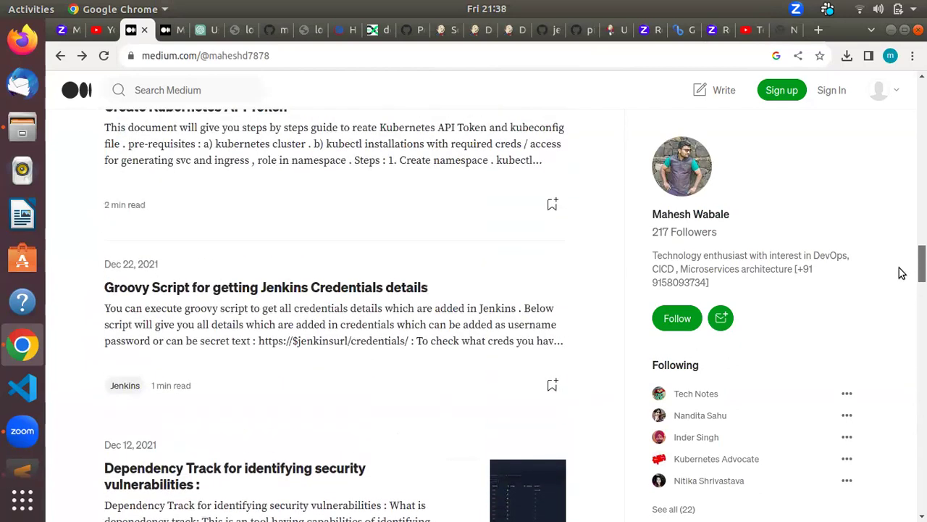
{"action": "scroll", "coordinate": [901, 273], "scroll_direction": "up", "scroll_amount": 4}
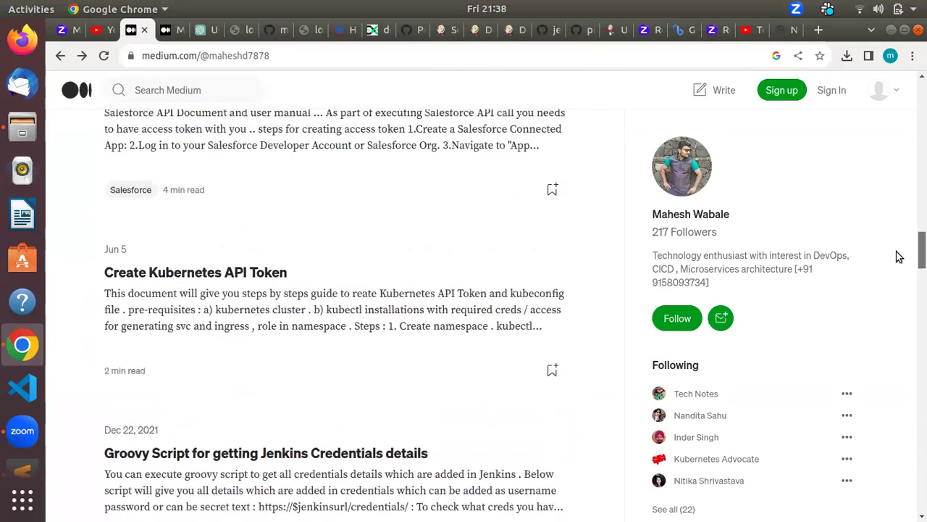
{"action": "scroll", "coordinate": [897, 250], "scroll_direction": "up", "scroll_amount": 6}
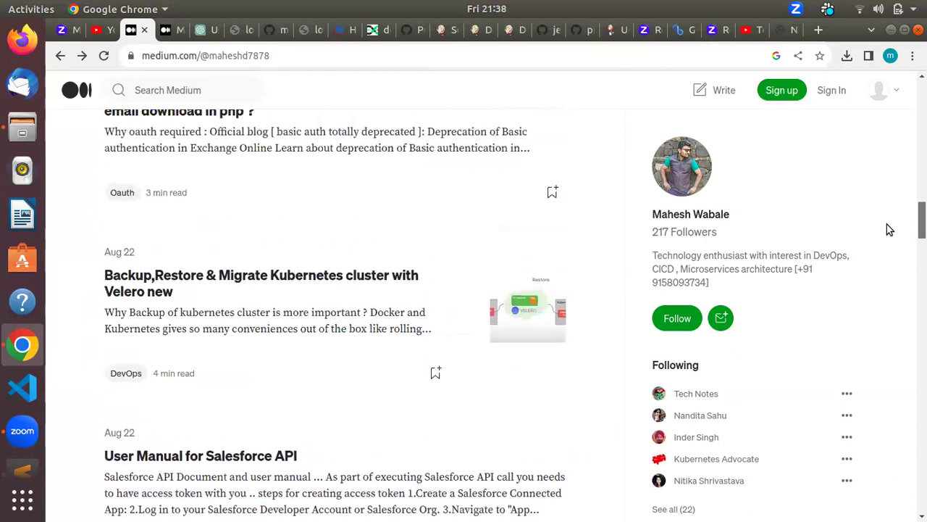
{"action": "scroll", "coordinate": [881, 194], "scroll_direction": "up", "scroll_amount": 5}
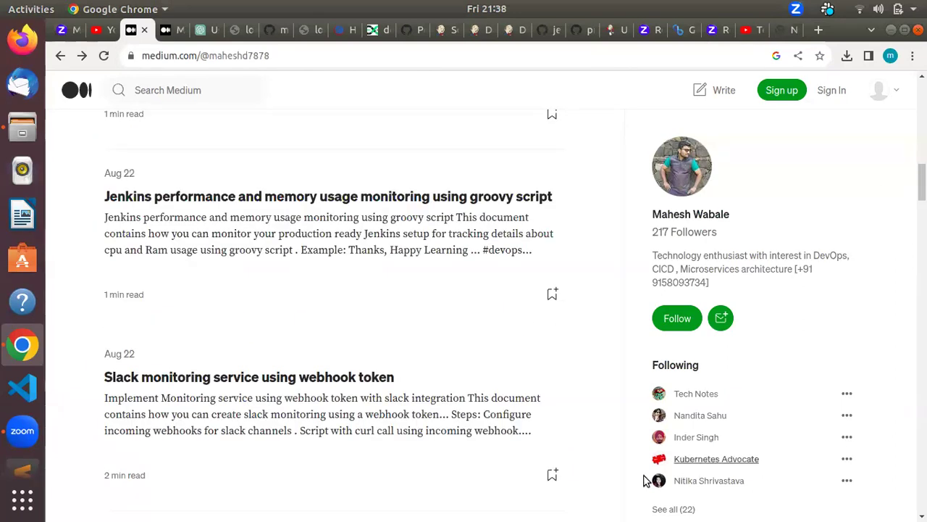
{"action": "left_click", "coordinate": [316, 377]}
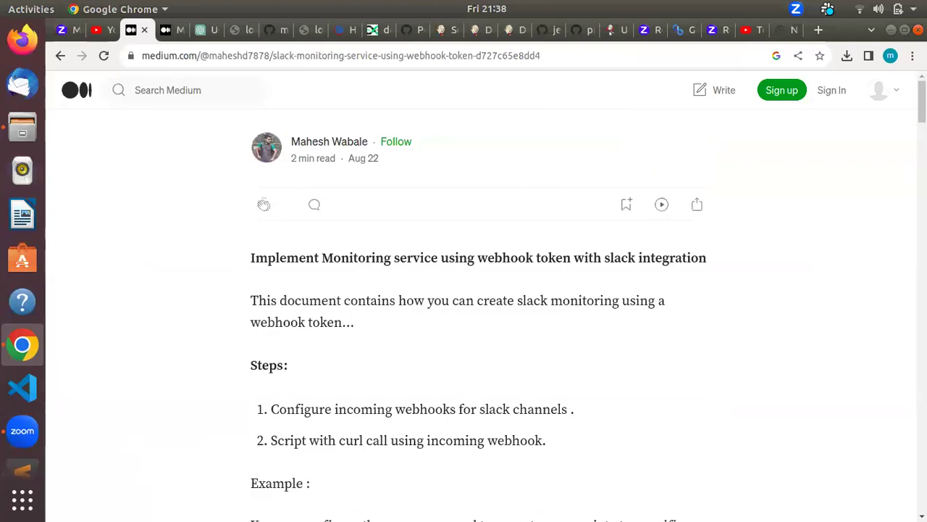
Step: Read through the webhook-token article's two steps: incoming webhooks and the curl script
{"action": "scroll", "coordinate": [822, 302], "scroll_direction": "down", "scroll_amount": 1}
{"action": "scroll", "coordinate": [485, 295], "scroll_direction": "down", "scroll_amount": 5}
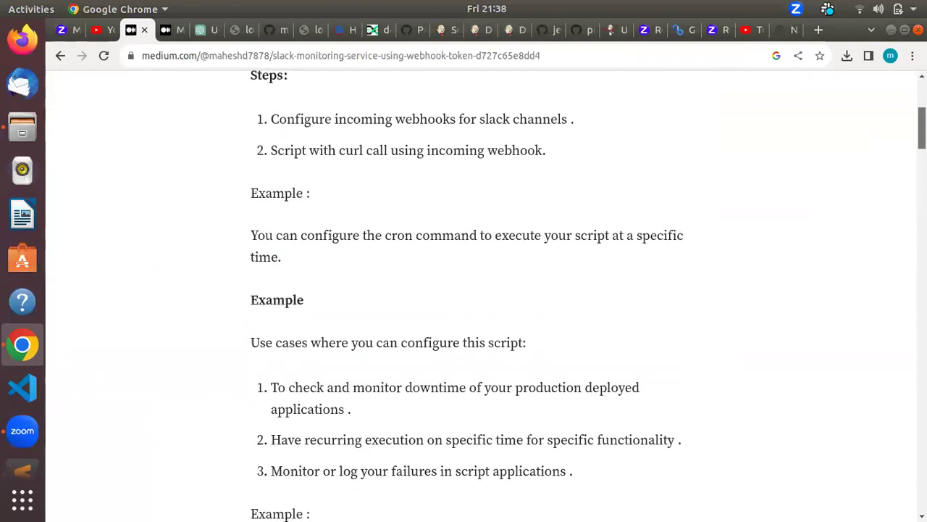
{"action": "scroll", "coordinate": [485, 295], "scroll_direction": "down", "scroll_amount": 3}
{"action": "scroll", "coordinate": [485, 296], "scroll_direction": "up", "scroll_amount": 3}
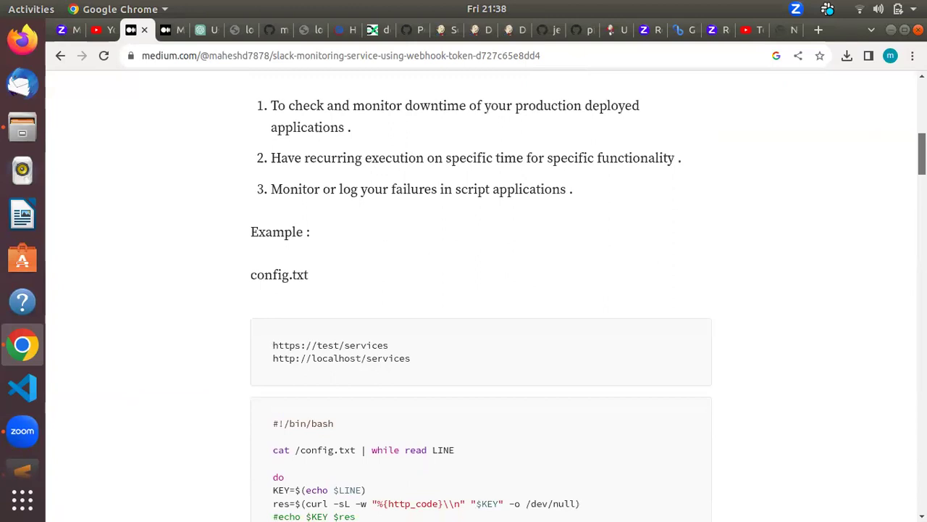
{"action": "scroll", "coordinate": [914, 119], "scroll_direction": "up", "scroll_amount": 5}
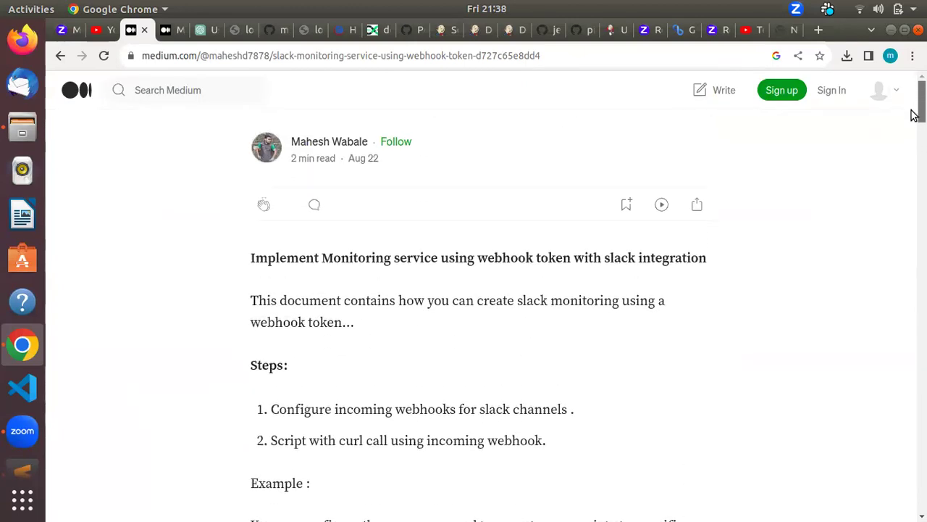
{"action": "scroll", "coordinate": [914, 118], "scroll_direction": "down", "scroll_amount": 1}
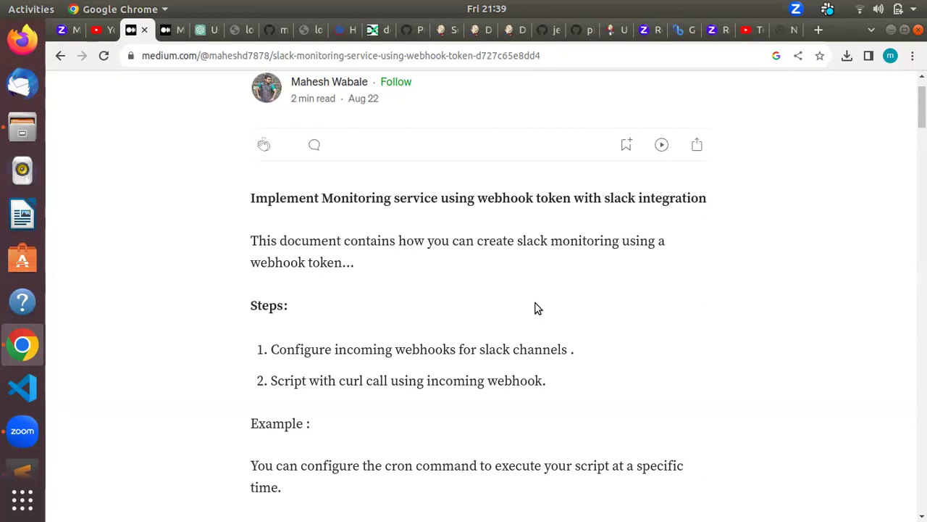
{"action": "mouse_move", "coordinate": [921, 107]}
{"action": "left_mouse_down"}
{"action": "mouse_move", "coordinate": [921, 144]}
{"action": "mouse_move", "coordinate": [921, 108]}
{"action": "left_mouse_up"}
{"action": "scroll", "coordinate": [607, 199], "scroll_direction": "up", "scroll_amount": 1}
{"action": "scroll", "coordinate": [608, 198], "scroll_direction": "up", "scroll_amount": 1}
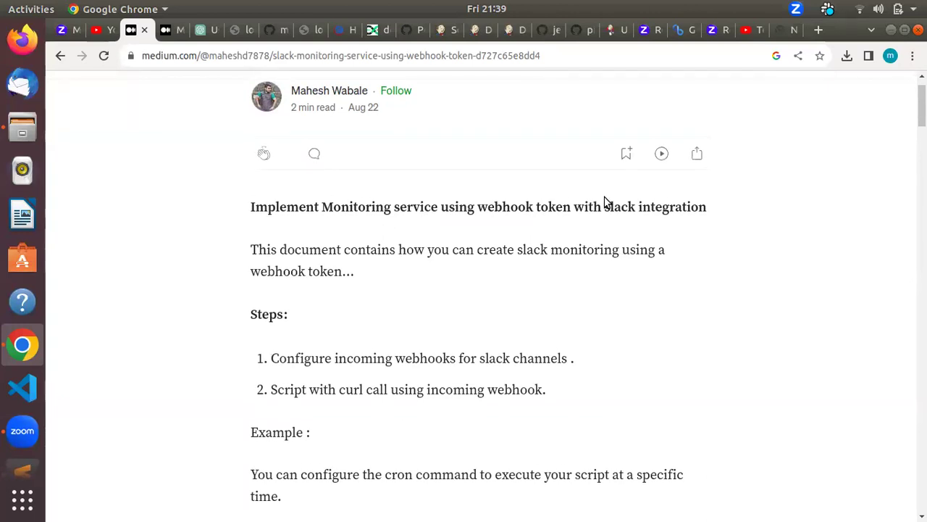
Step: Highlight the Maven build success message in Slack, then return to the article
{"action": "key", "text": "alt+Tab"}
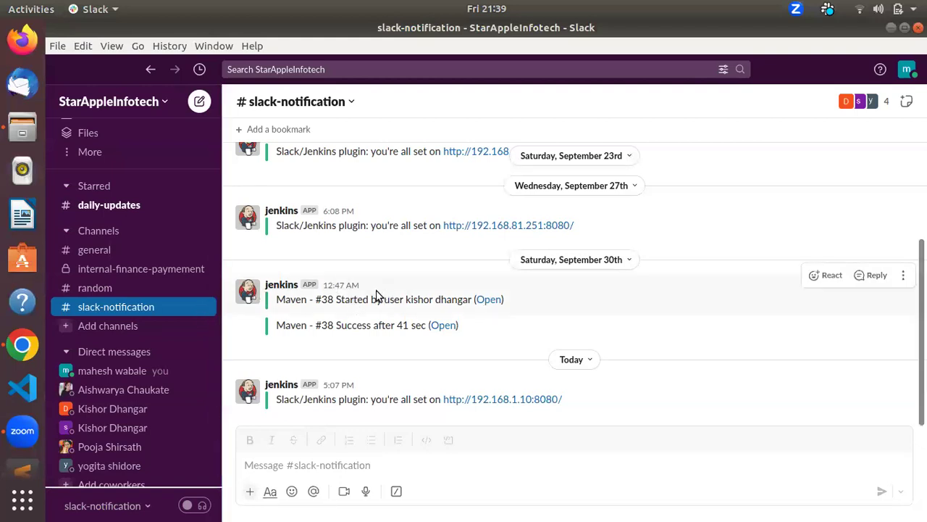
{"action": "left_click_drag", "start_coordinate": [319, 330], "coordinate": [406, 325]}
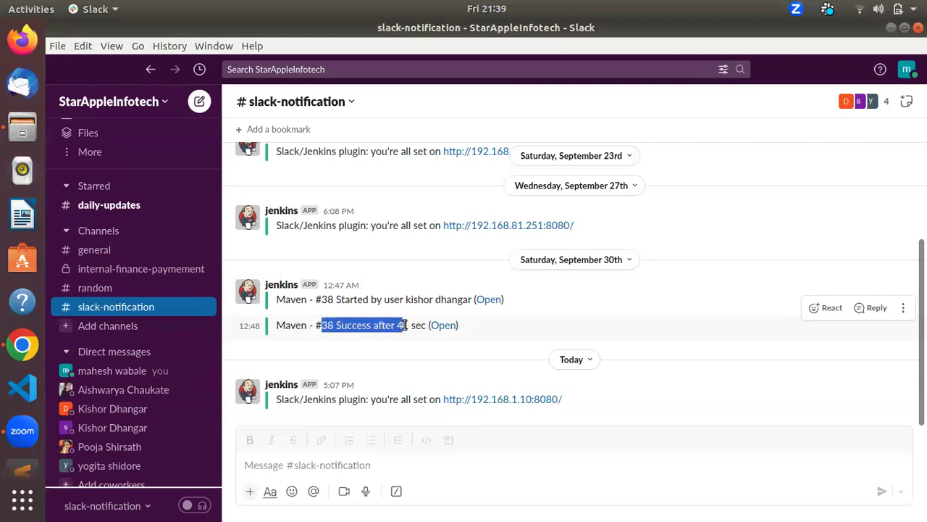
{"action": "key", "text": "alt+Tab"}
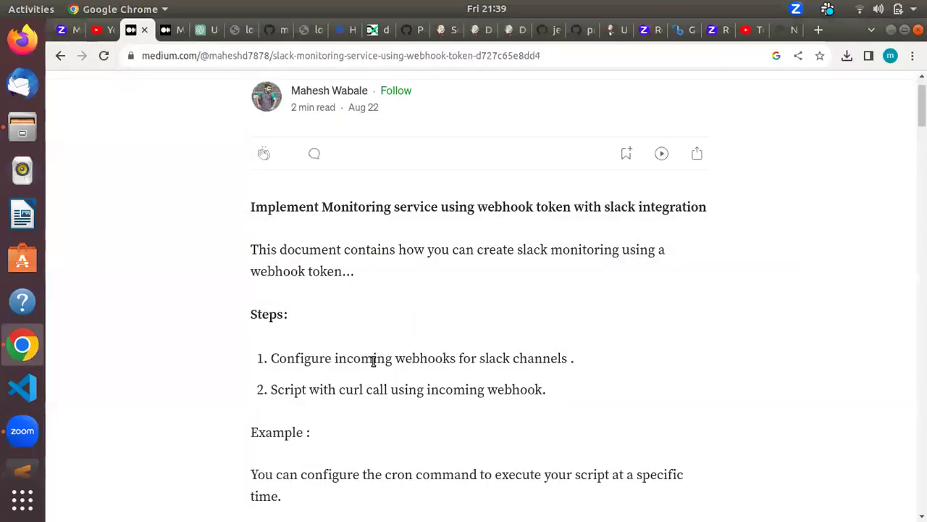
Step: Highlight the article's steps about configuring incoming webhooks and the webhook curl call
{"action": "left_click_drag", "start_coordinate": [373, 359], "coordinate": [526, 362]}
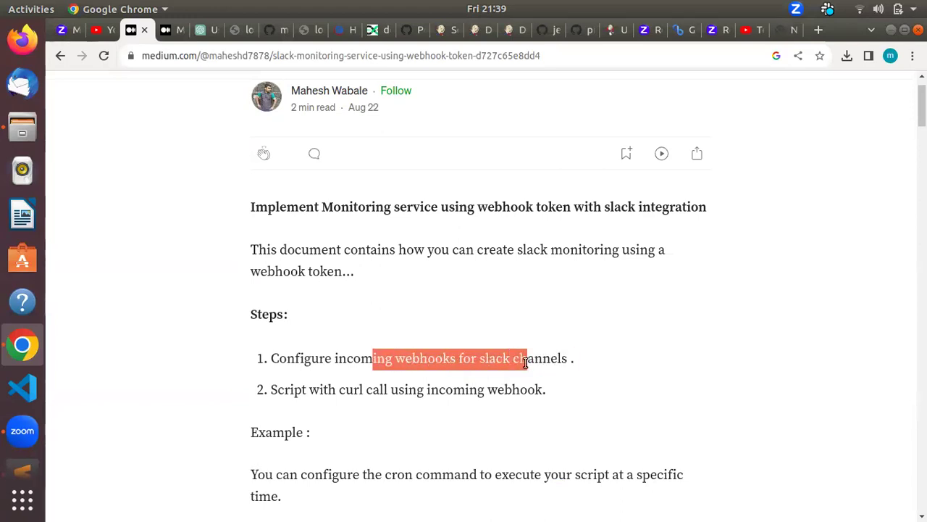
{"action": "left_click", "coordinate": [441, 366]}
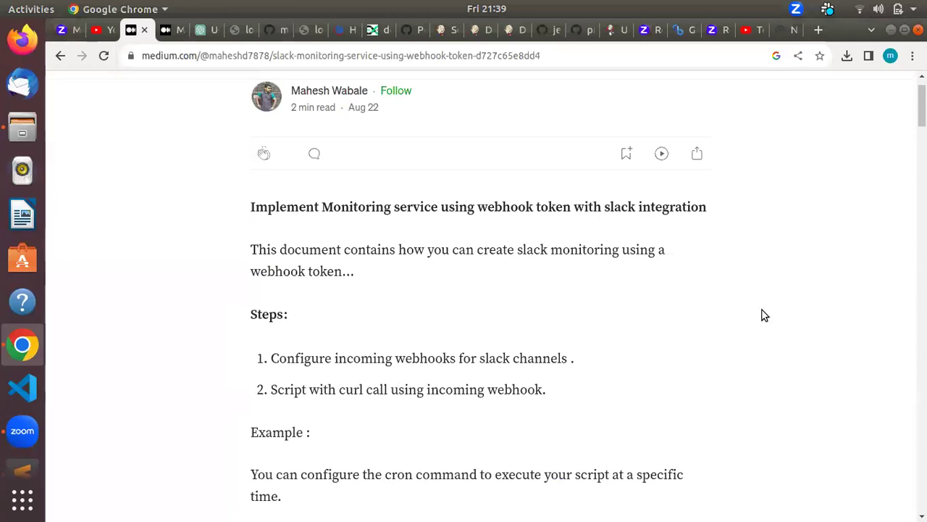
{"action": "scroll", "coordinate": [922, 108], "scroll_direction": "down", "scroll_amount": 2}
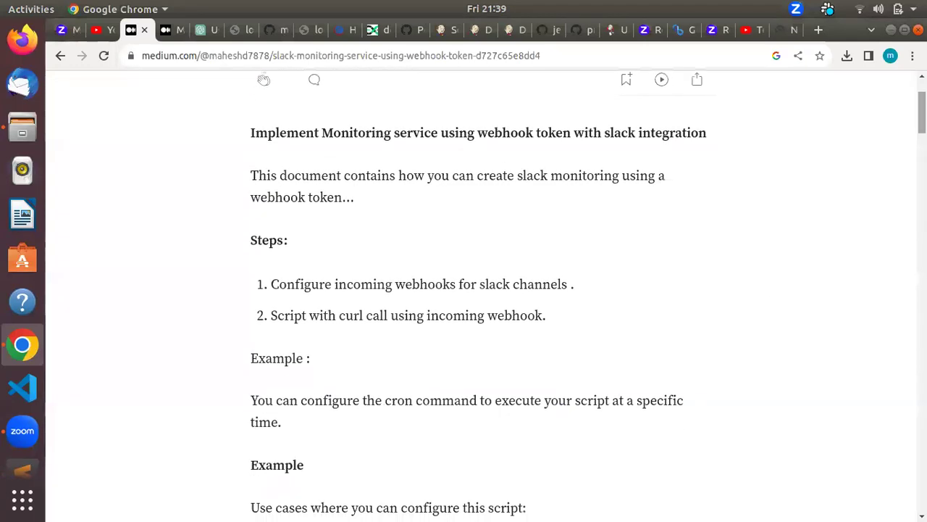
{"action": "left_click_drag", "start_coordinate": [411, 316], "coordinate": [535, 316]}
Step: Read the bash script's curl line through to the Slack webhook URL
{"action": "scroll", "coordinate": [921, 112], "scroll_direction": "down", "scroll_amount": 5}
{"action": "scroll", "coordinate": [913, 186], "scroll_direction": "down", "scroll_amount": 4}
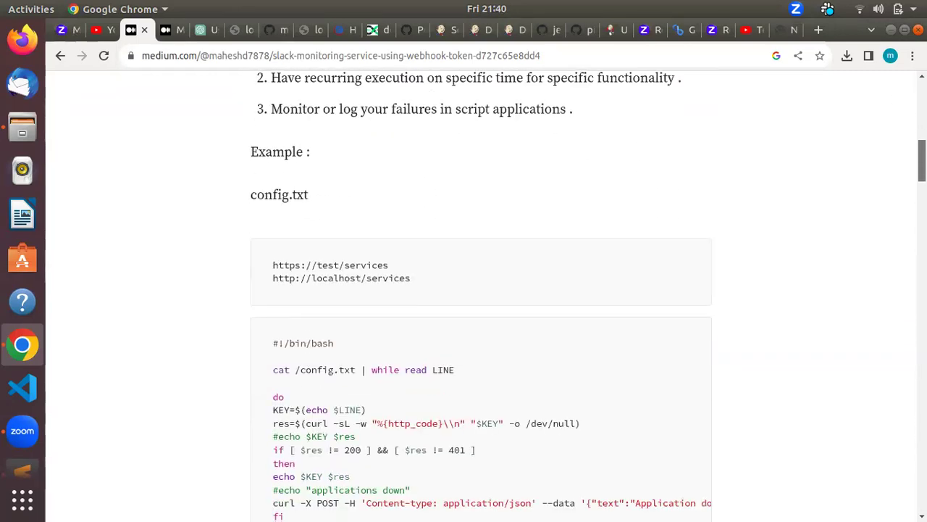
{"action": "scroll", "coordinate": [913, 186], "scroll_direction": "down", "scroll_amount": 1}
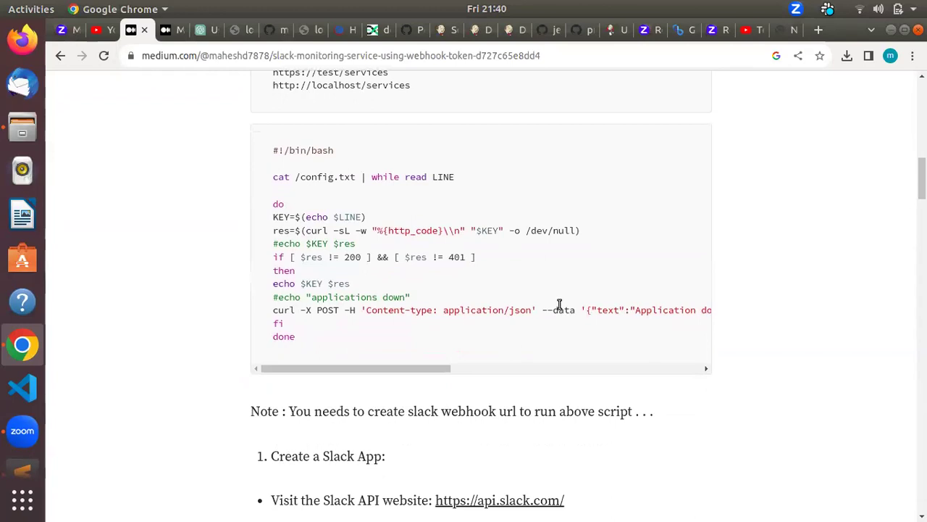
{"action": "left_click_drag", "start_coordinate": [421, 370], "coordinate": [393, 360]}
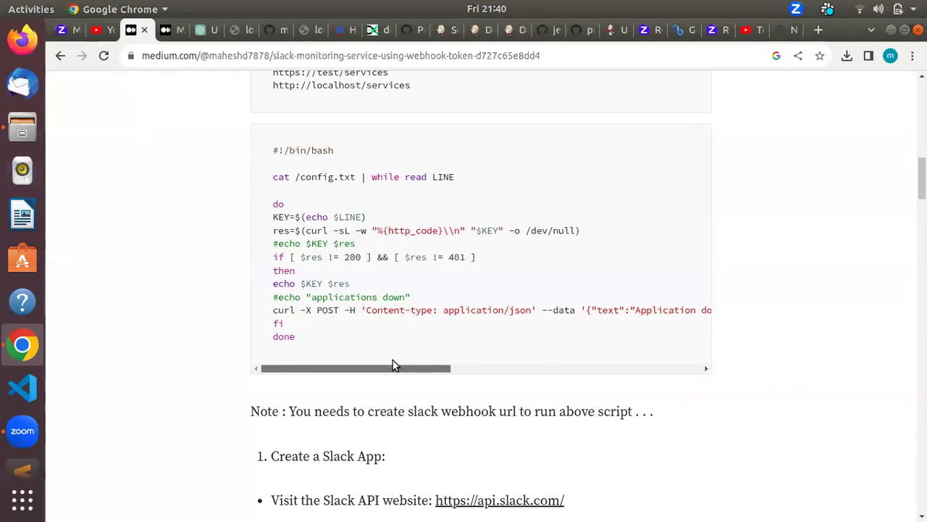
{"action": "left_click_drag", "start_coordinate": [273, 311], "coordinate": [464, 312]}
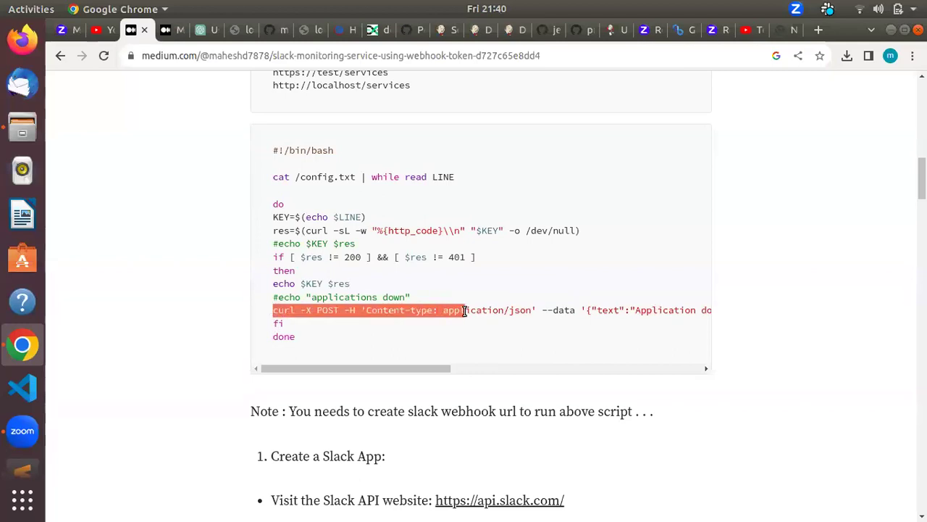
{"action": "left_click_drag", "start_coordinate": [442, 370], "coordinate": [493, 368]}
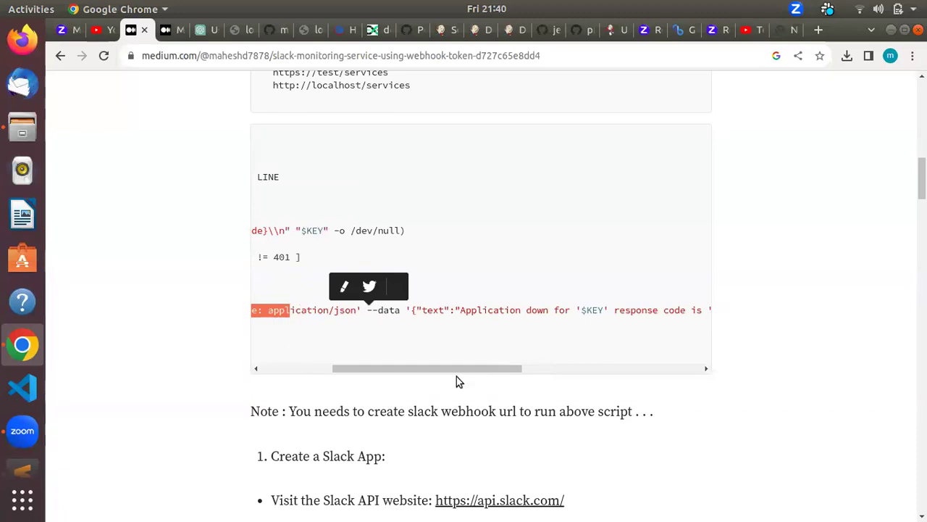
{"action": "left_click_drag", "start_coordinate": [502, 372], "coordinate": [728, 370]}
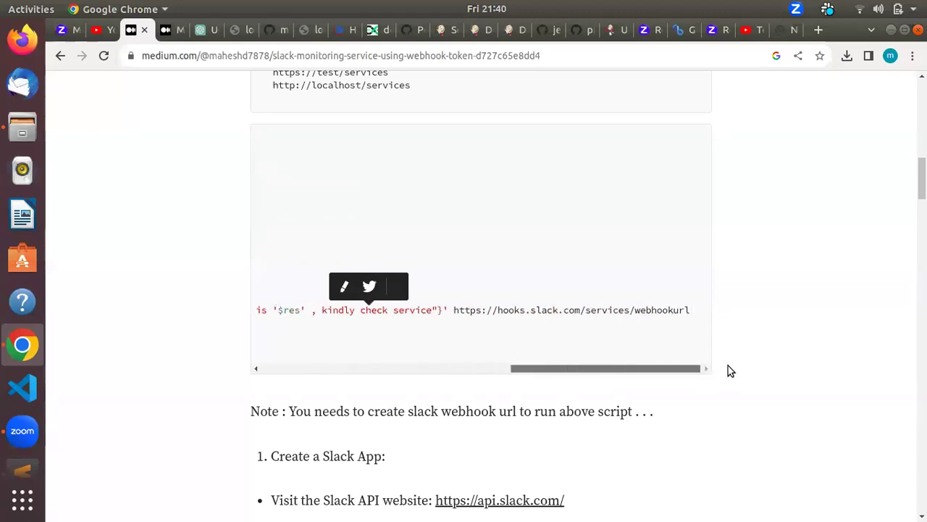
{"action": "left_click_drag", "start_coordinate": [613, 311], "coordinate": [693, 312]}
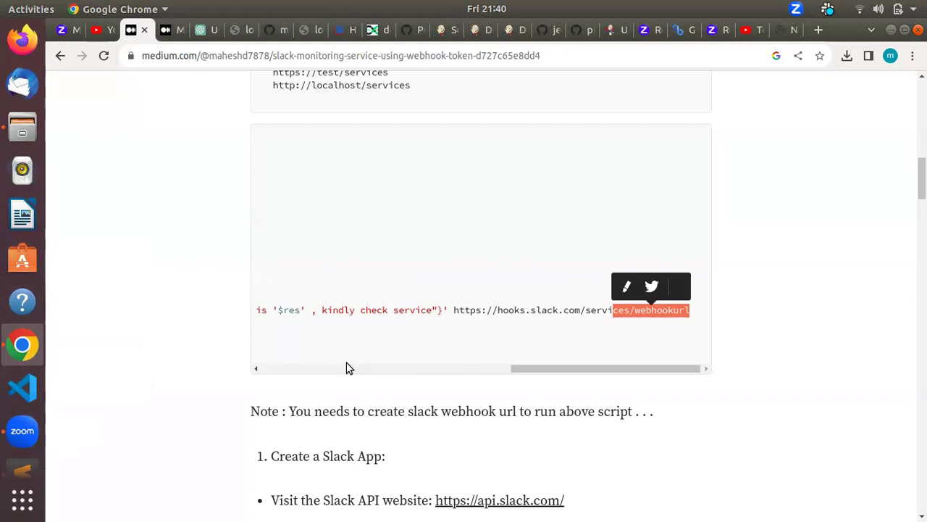
{"action": "left_click_drag", "start_coordinate": [550, 368], "coordinate": [274, 325]}
{"action": "key", "text": "alt+Tab"}
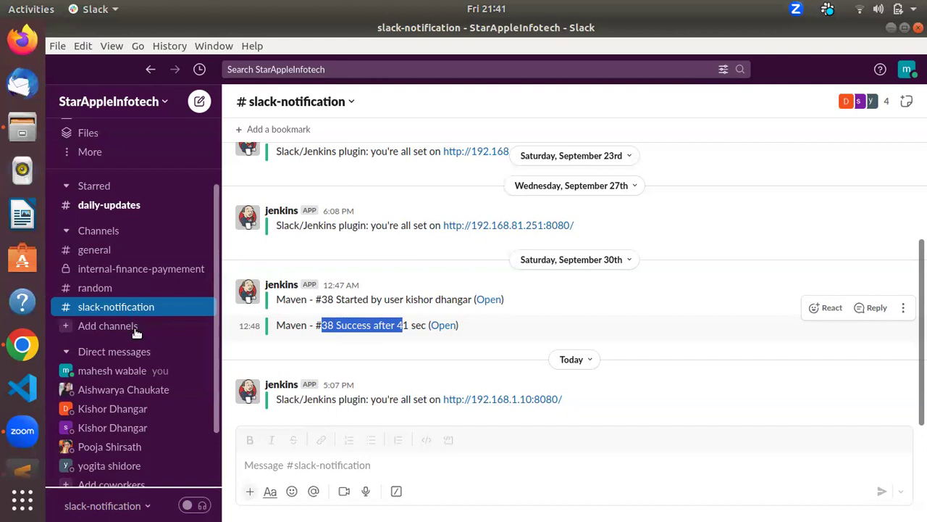
Step: Sign in to Manage Jenkins and search the installed plugins for 'slack'
{"action": "key", "text": "alt+Tab"}
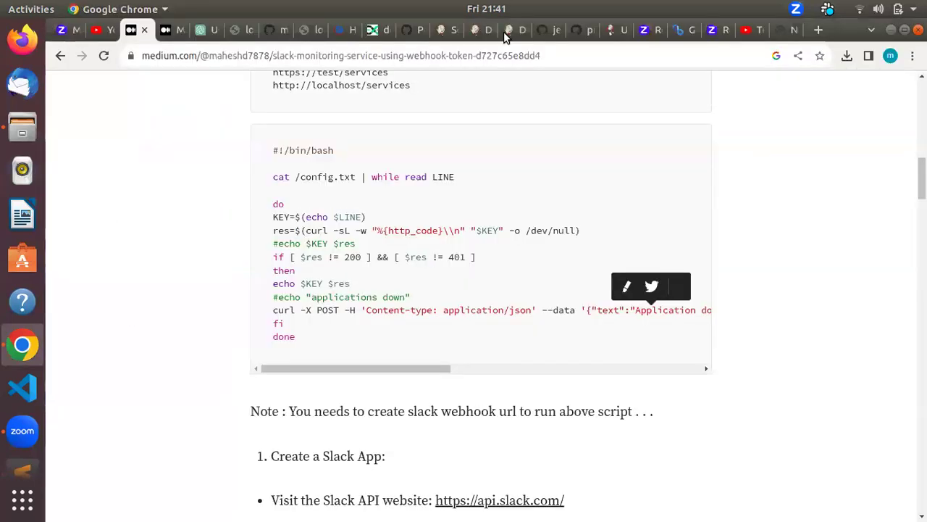
{"action": "left_click", "coordinate": [475, 30]}
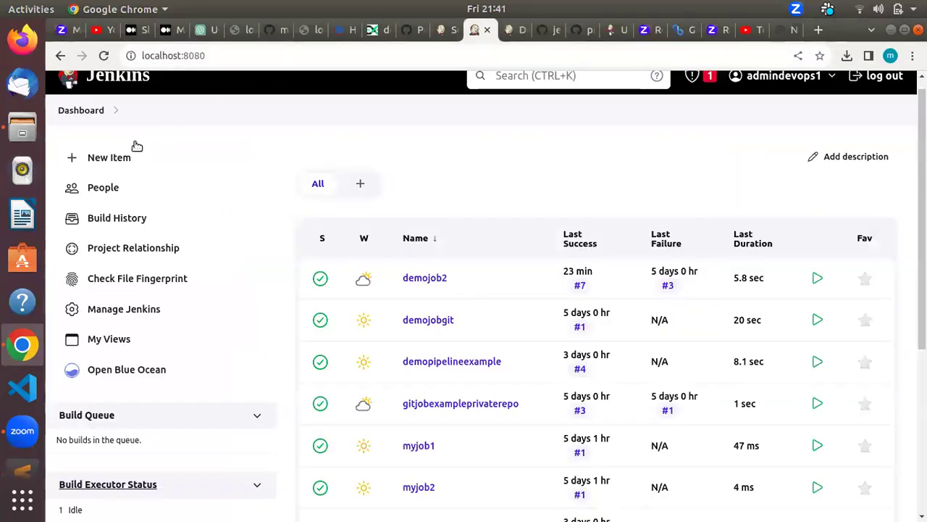
{"action": "left_click", "coordinate": [118, 314]}
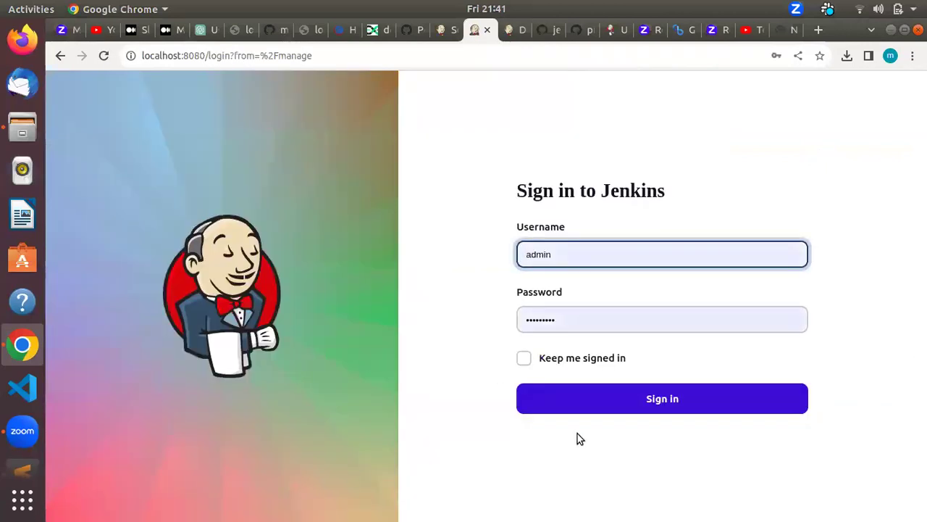
{"action": "left_click", "coordinate": [583, 397]}
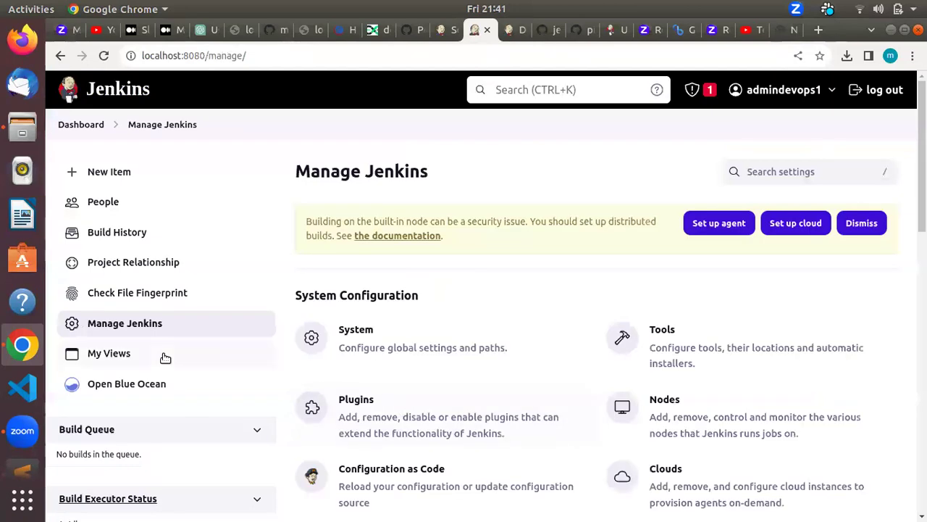
{"action": "left_click", "coordinate": [362, 404]}
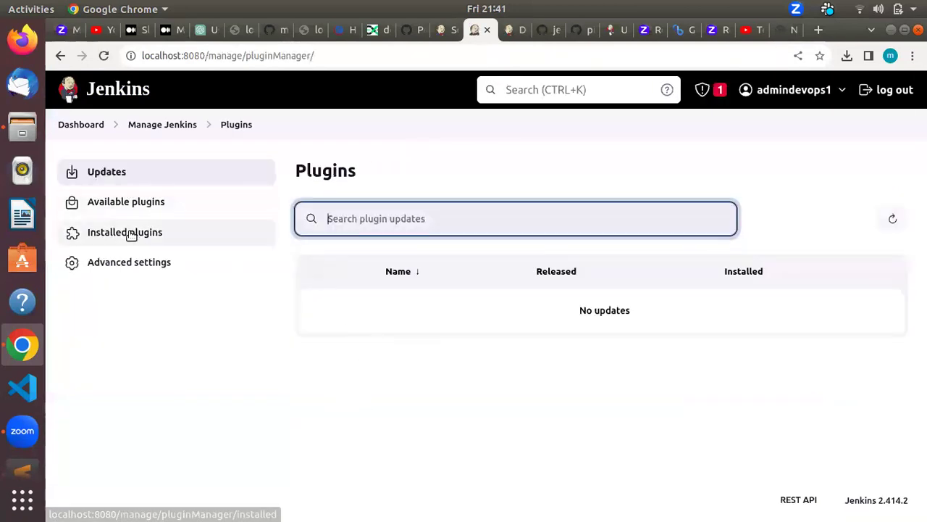
{"action": "left_click", "coordinate": [130, 234]}
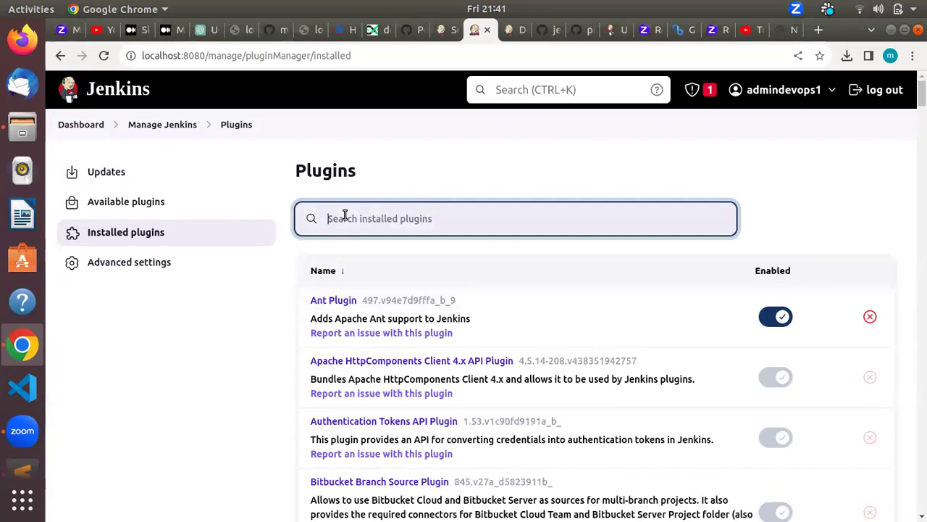
{"action": "type", "text": "slack"}
{"action": "key", "text": "BackSpace"}
{"action": "key", "text": "BackSpace"}
{"action": "key", "text": "BackSpace"}
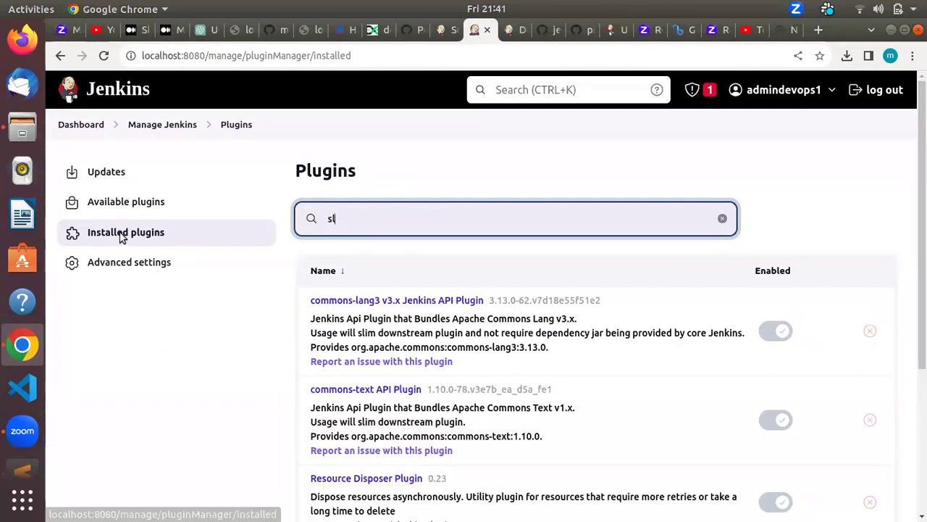
{"action": "left_click", "coordinate": [122, 238]}
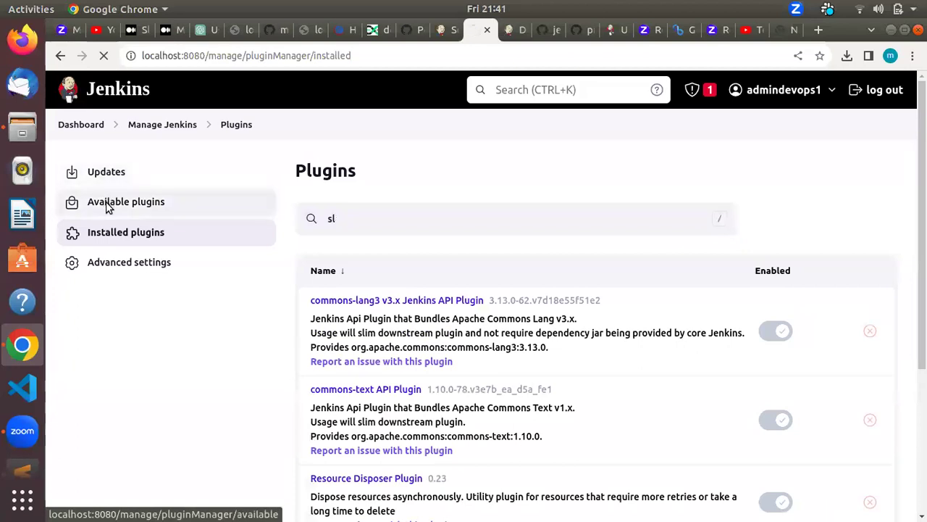
Step: Search Available plugins for 'slack' and review the Slack Notification plugin description
{"action": "left_click", "coordinate": [109, 203]}
{"action": "type", "text": "slack"}
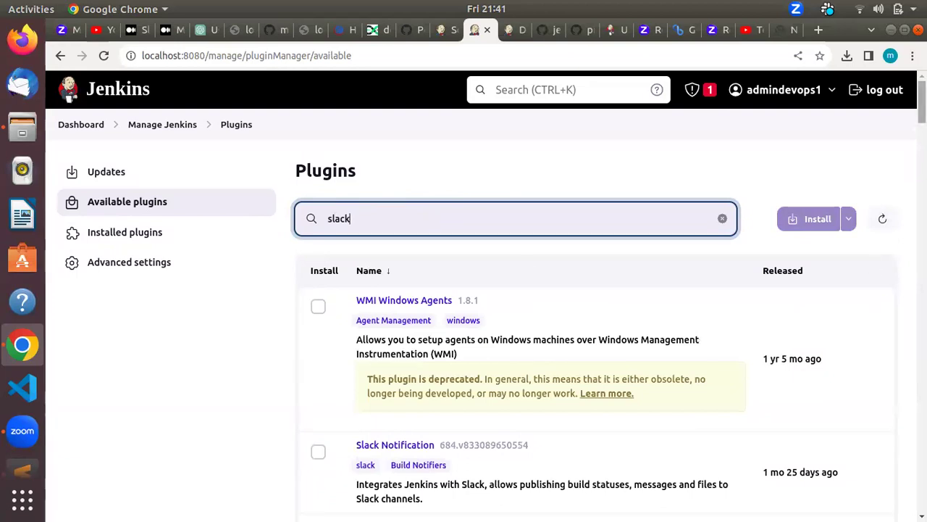
{"action": "scroll", "coordinate": [650, 270], "scroll_direction": "down", "scroll_amount": 5}
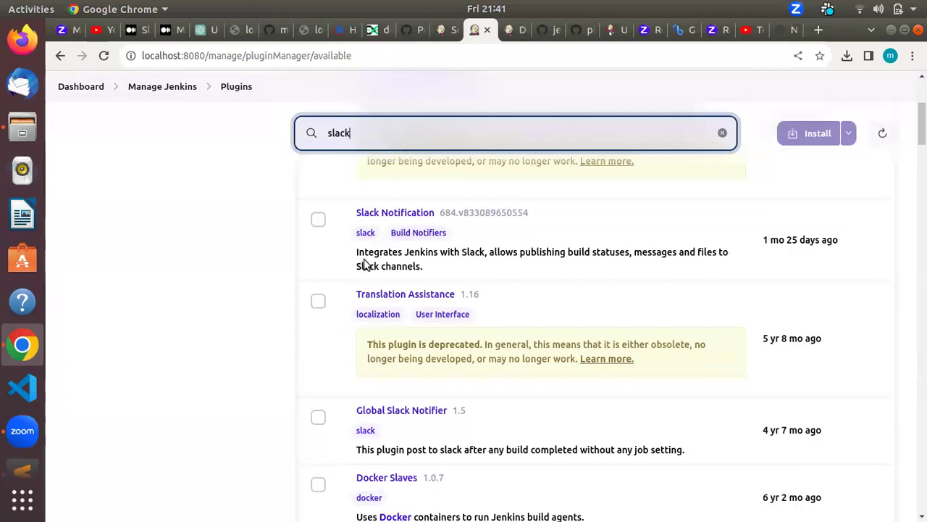
{"action": "left_click_drag", "start_coordinate": [360, 257], "coordinate": [528, 252]}
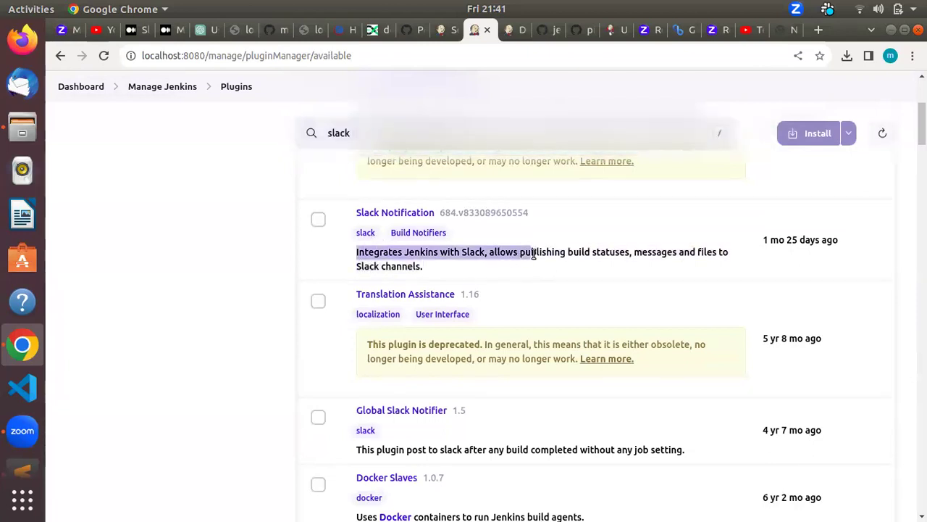
{"action": "left_click", "coordinate": [424, 266]}
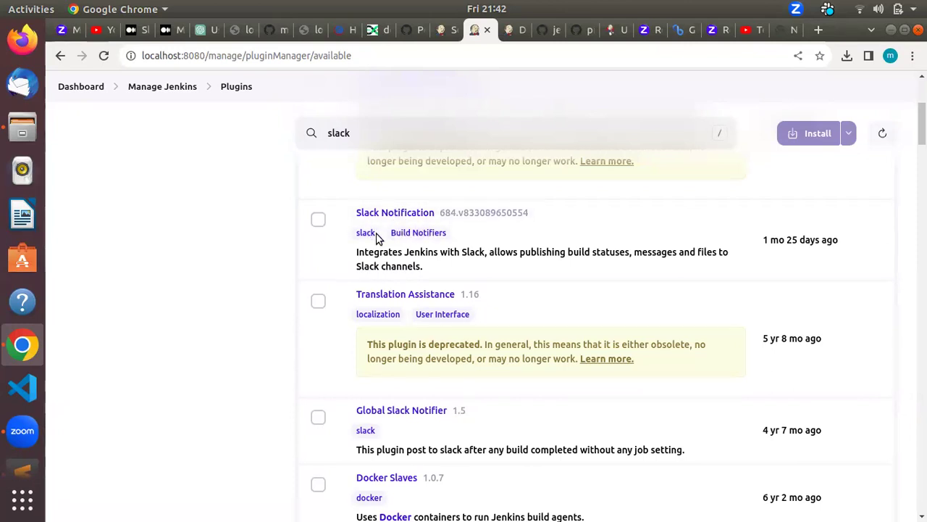
{"action": "key", "text": "alt+Tab"}
{"action": "key", "text": "alt+Tab"}
{"action": "key", "text": "alt+Tab"}
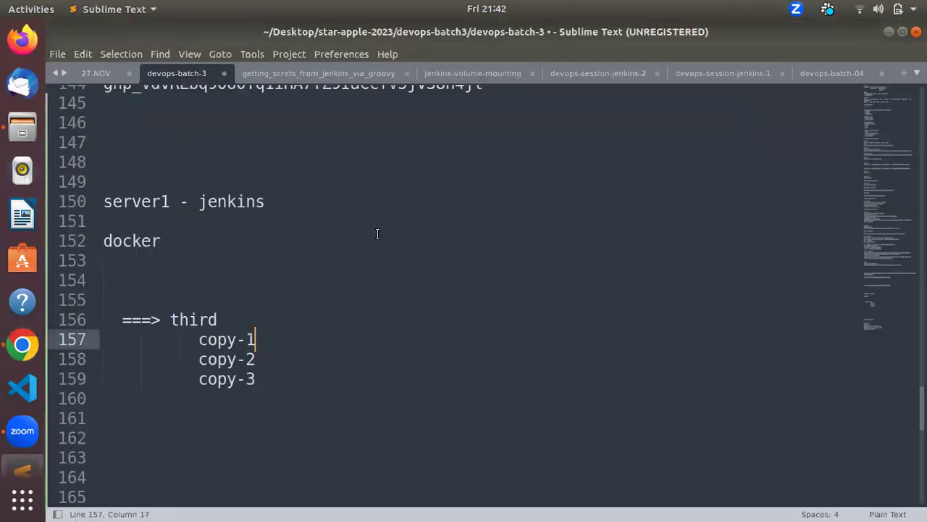
Step: Place the notes cursor below copy-3, then glance at Slack and the Jenkins plugins page
{"action": "key", "text": "Down"}
{"action": "key", "text": "Down"}
{"action": "key", "text": "Down"}
{"action": "key", "text": "Down"}
{"action": "key", "text": "Down"}
{"action": "key", "text": "Down"}
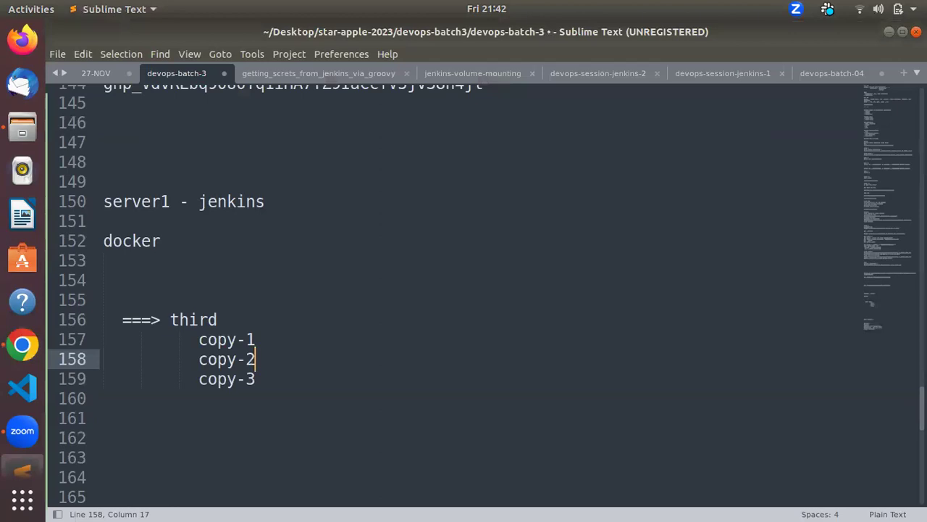
{"action": "key", "text": "Left"}
{"action": "key", "text": "Left"}
{"action": "key", "text": "Left"}
{"action": "key", "text": "Left"}
{"action": "key", "text": "Left"}
{"action": "key", "text": "Left"}
{"action": "key", "text": "Left"}
{"action": "key", "text": "Left"}
{"action": "key", "text": "Left"}
{"action": "key", "text": "Left"}
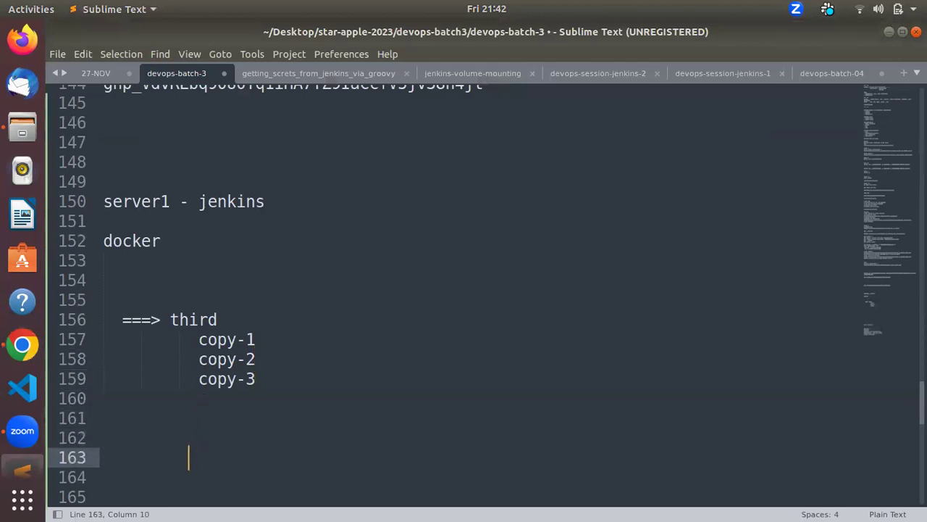
{"action": "key", "text": "alt+Tab"}
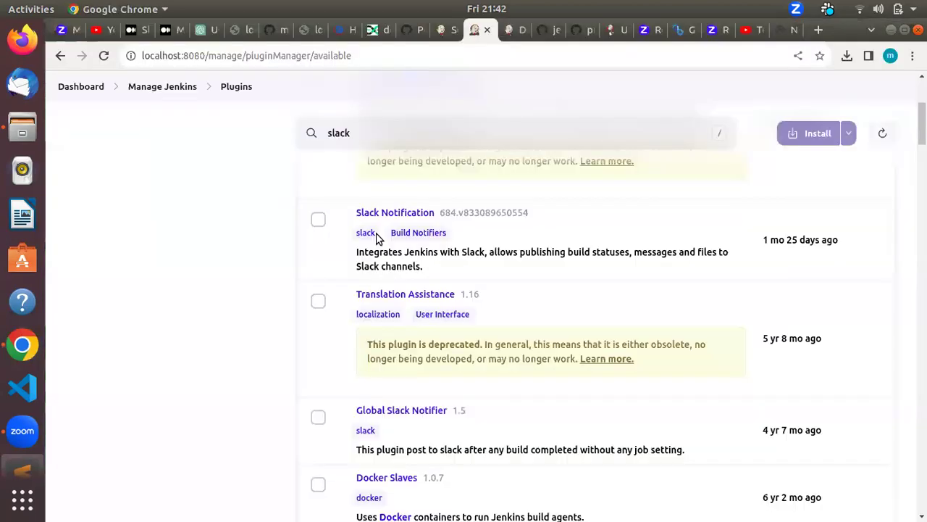
{"action": "key", "text": "alt+Tab"}
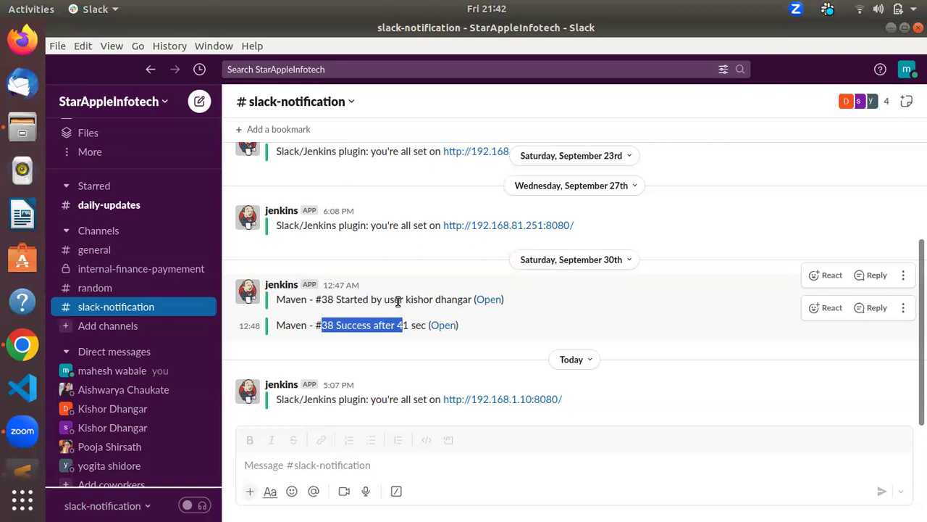
{"action": "key", "text": "alt+Tab"}
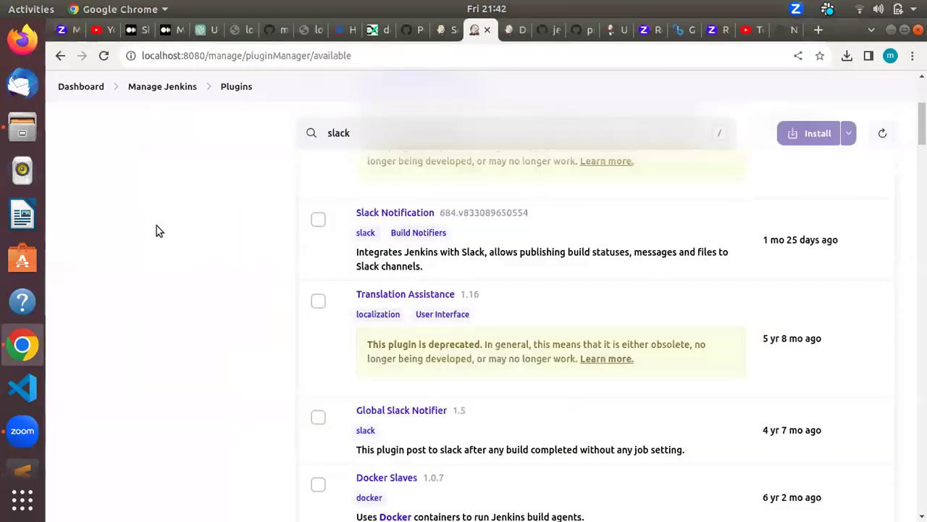
Step: Cycle through the Medium home, DevOps Lover and webhook article tabs, ending on the curl script
{"action": "left_click", "coordinate": [131, 33]}
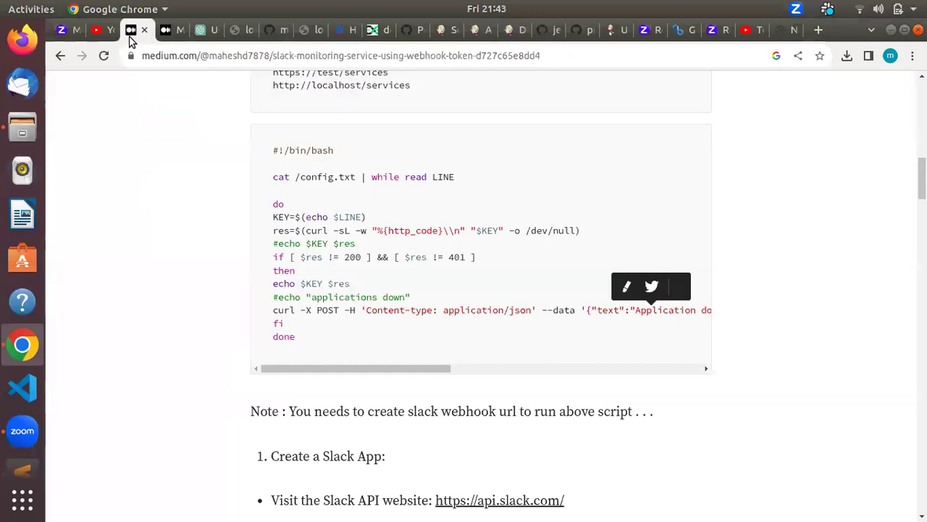
{"action": "left_click", "coordinate": [164, 29]}
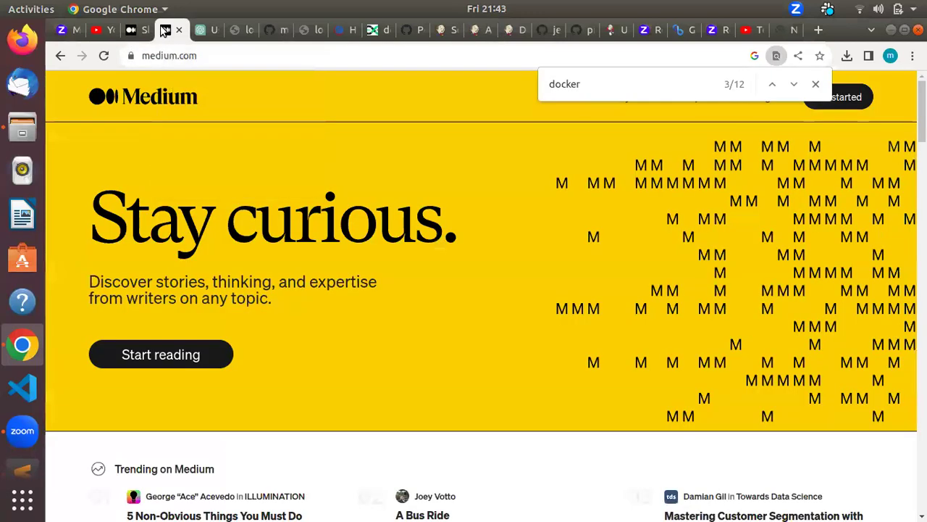
{"action": "left_click", "coordinate": [143, 29]}
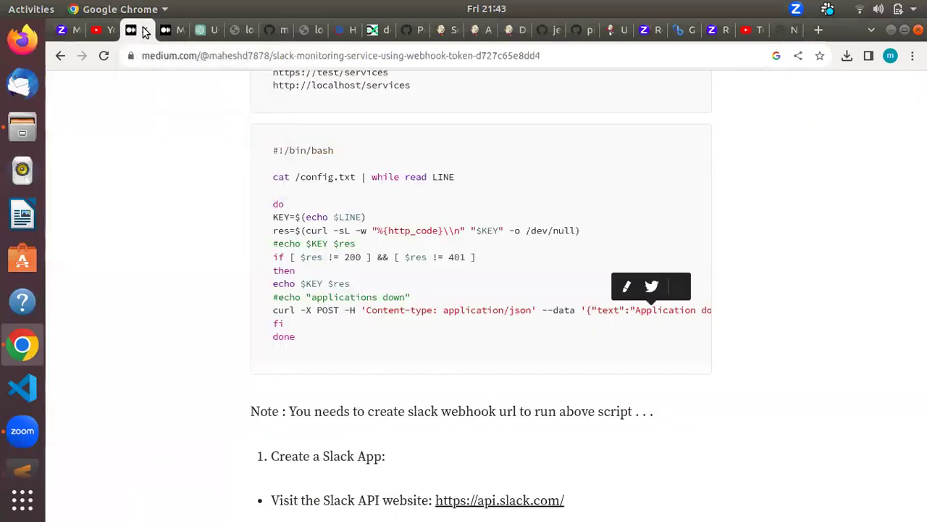
{"action": "left_click", "coordinate": [377, 30]}
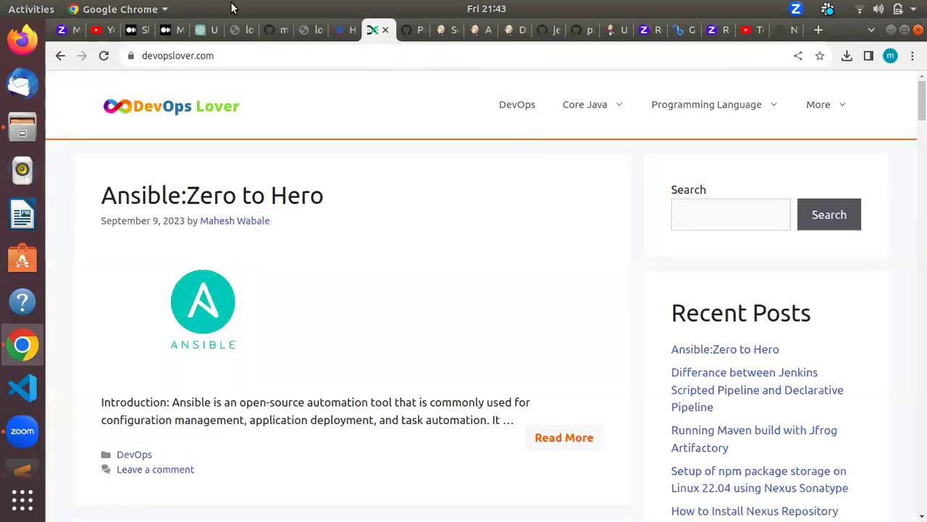
{"action": "left_click", "coordinate": [155, 28]}
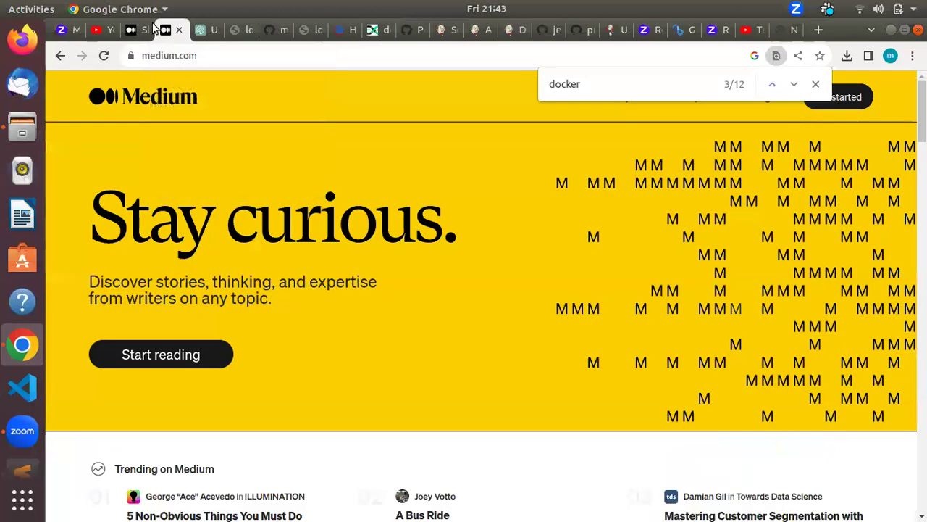
{"action": "left_click", "coordinate": [139, 30]}
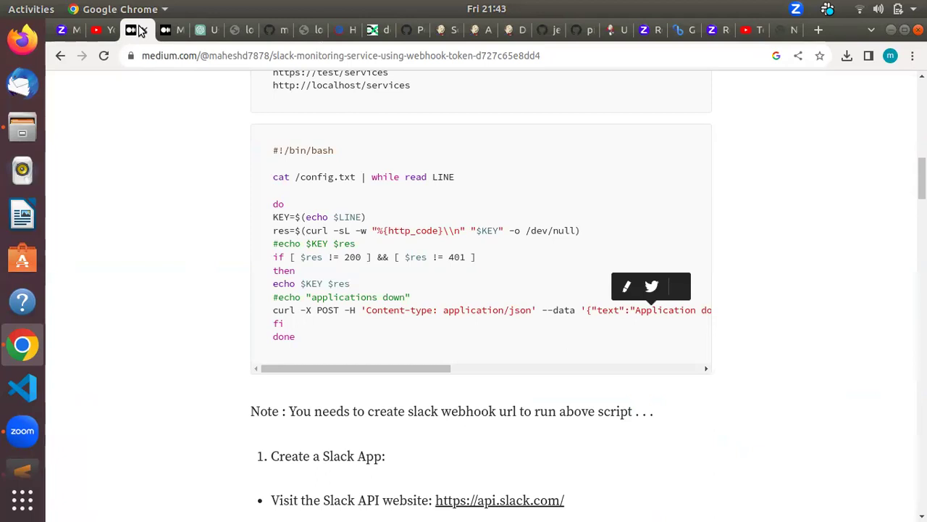
{"action": "key", "text": "alt+Tab"}
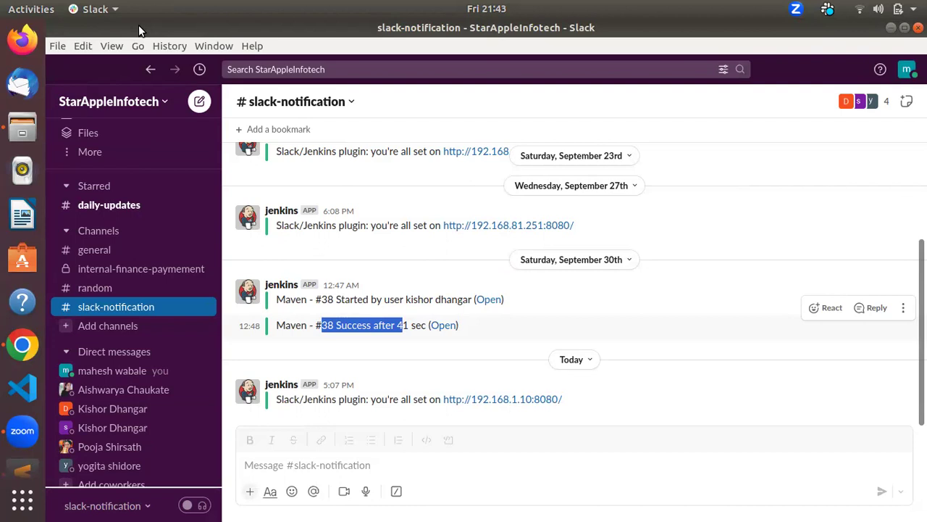
Step: Type the '======== Notification' heading, '- email' and '- slack' bullets, 'slack ..' and '1.slack'
{"action": "key", "text": "alt+Tab"}
{"action": "key", "text": "alt+Tab"}
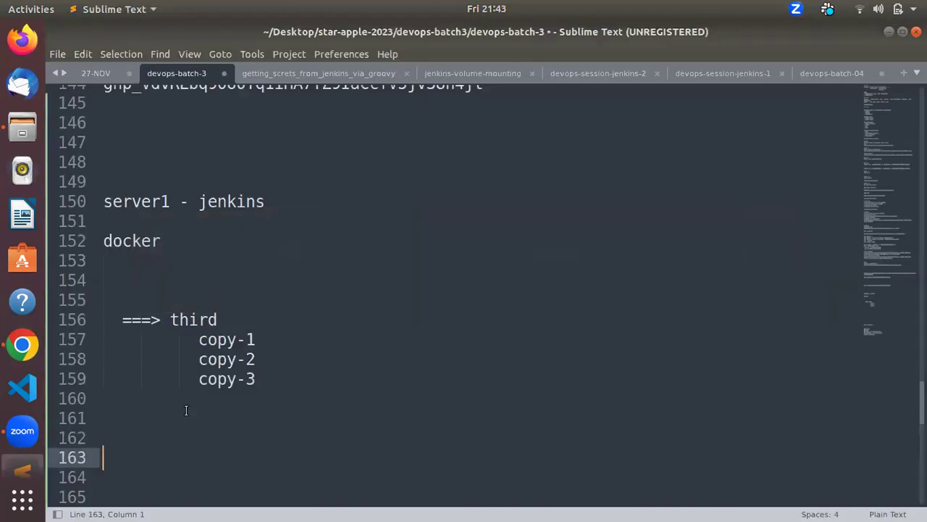
{"action": "type", "text": "======== Notification ="}
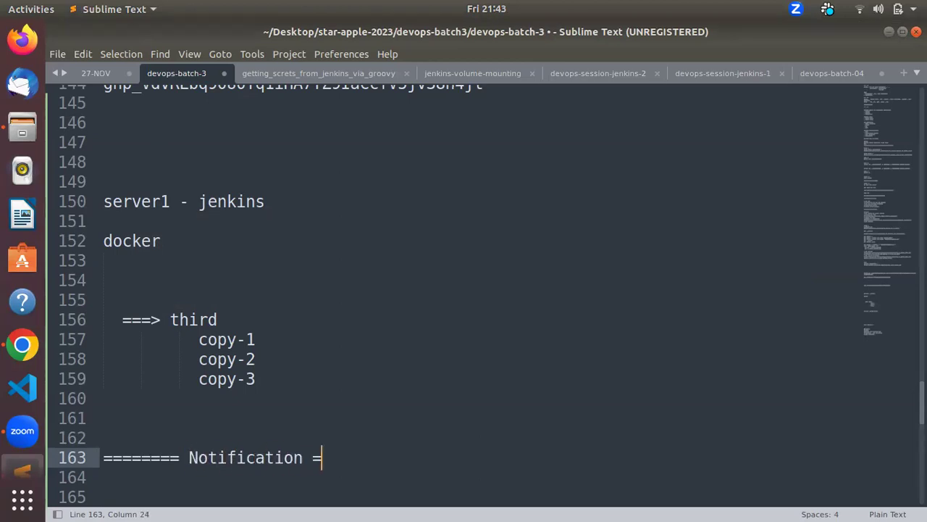
{"action": "type", "text": "================"}
{"action": "key", "text": "Return"}
{"action": "key", "text": "Return"}
{"action": "type", "text": "- email"}
{"action": "key", "text": "Return"}
{"action": "type", "text": "- slack"}
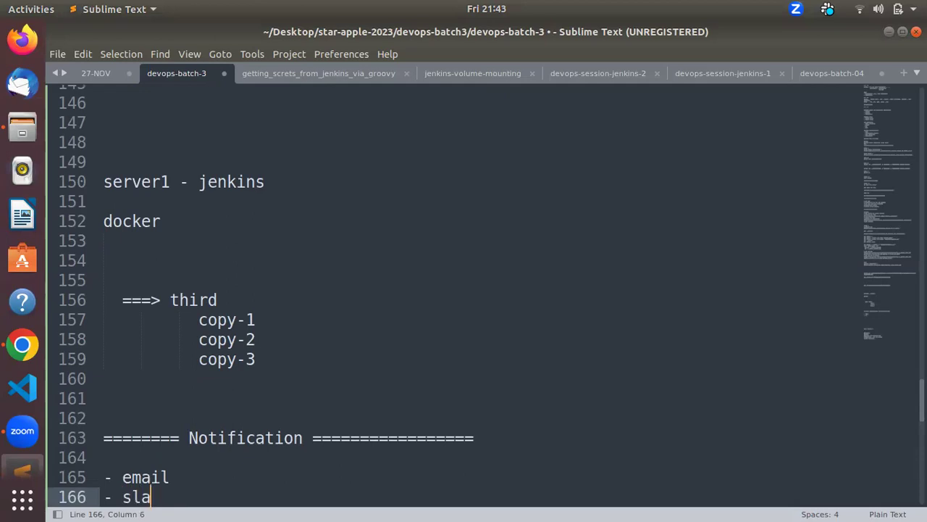
{"action": "key", "text": "Return"}
{"action": "key", "text": "Return"}
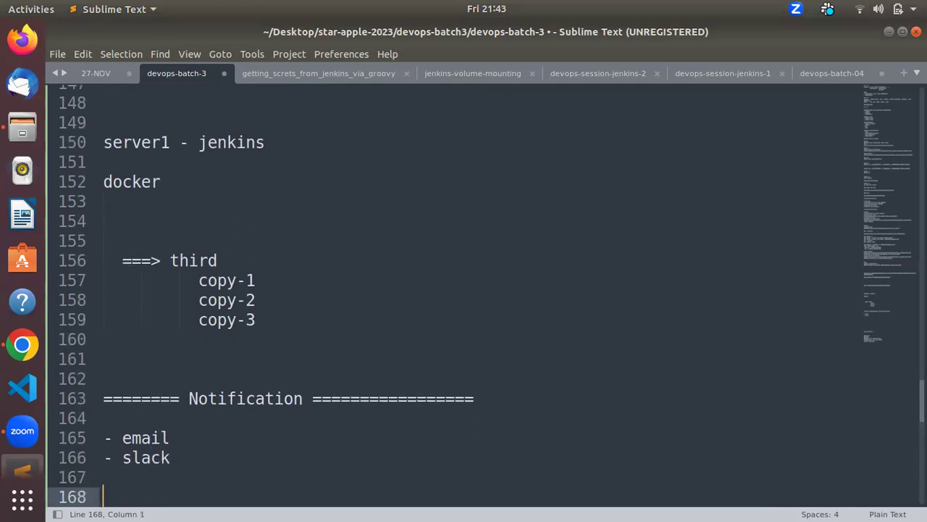
{"action": "type", "text": "slack .."}
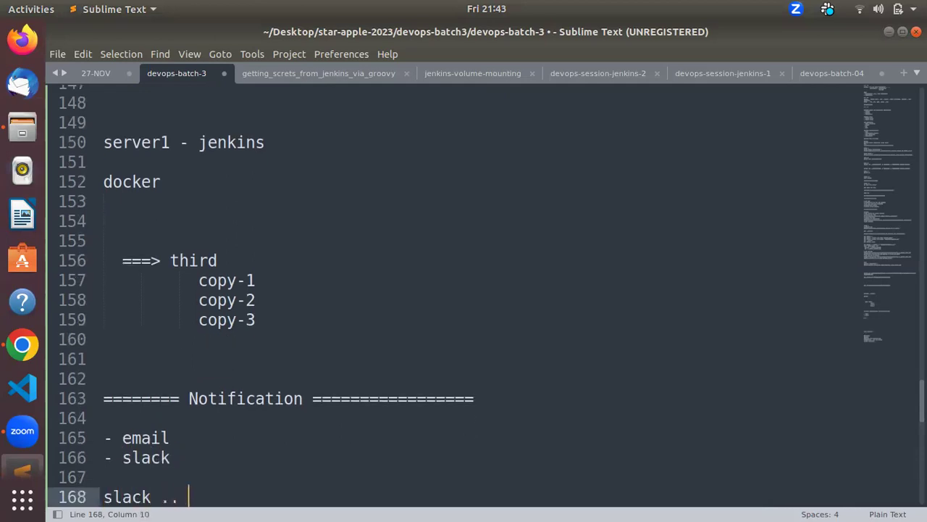
{"action": "key", "text": "Return"}
{"action": "key", "text": "Return"}
{"action": "type", "text": "1.slack"}
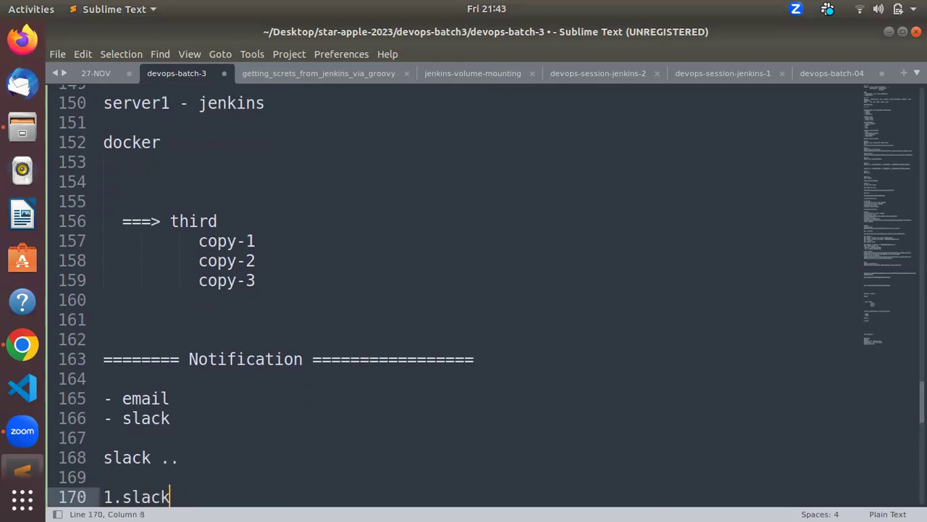
{"action": "key", "text": "Return"}
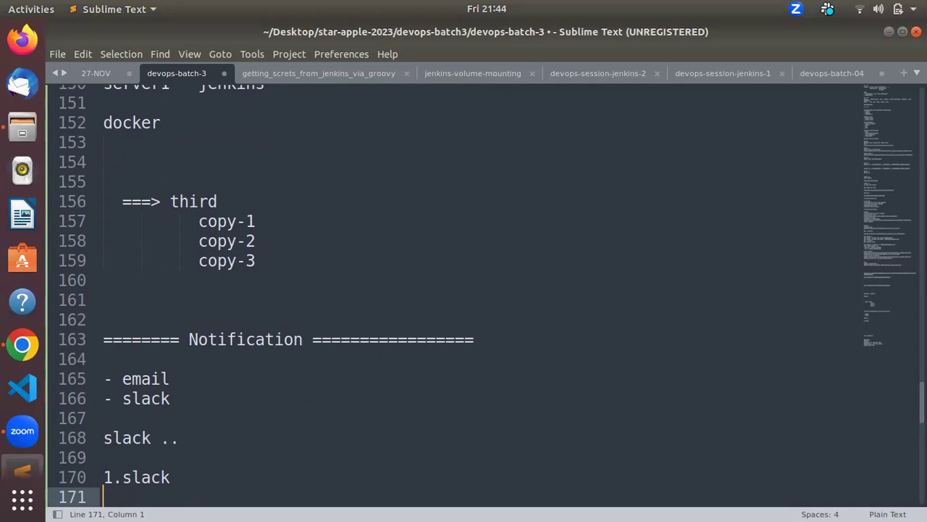
Step: Start step '2.' and capitalise step 1 to read '1. Slack'
{"action": "type", "text": "2."}
{"action": "key", "text": "Up"}
{"action": "key", "text": "Left"}
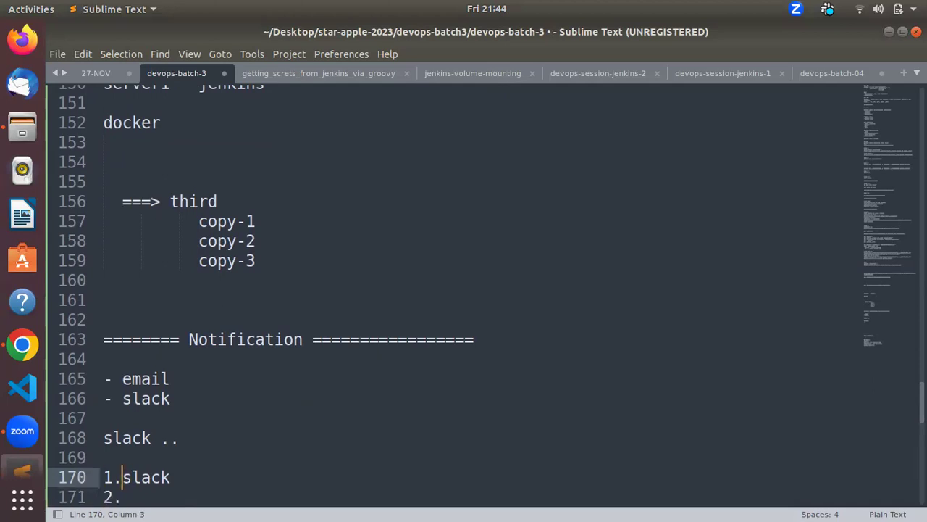
{"action": "key", "text": "Down"}
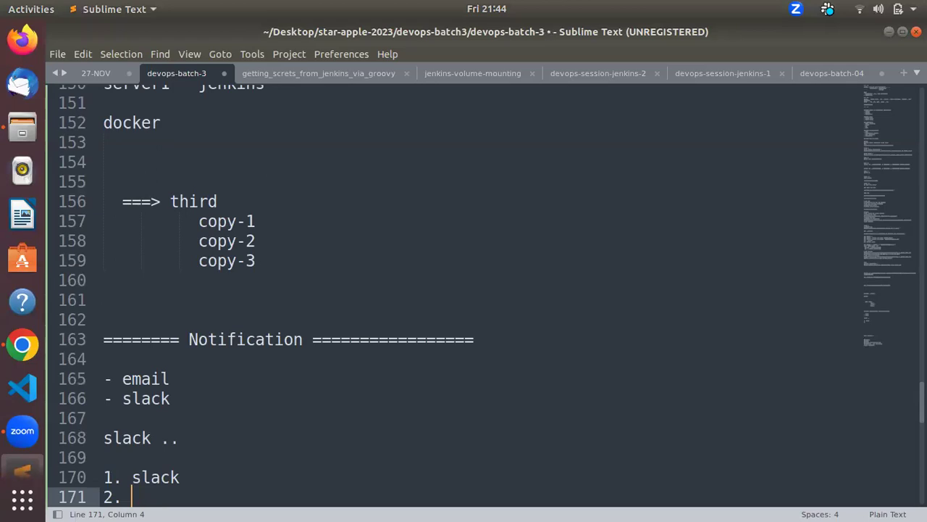
{"action": "key", "text": "Up"}
{"action": "key", "text": "Right"}
{"action": "key", "text": "BackSpace"}
{"action": "type", "text": "S"}
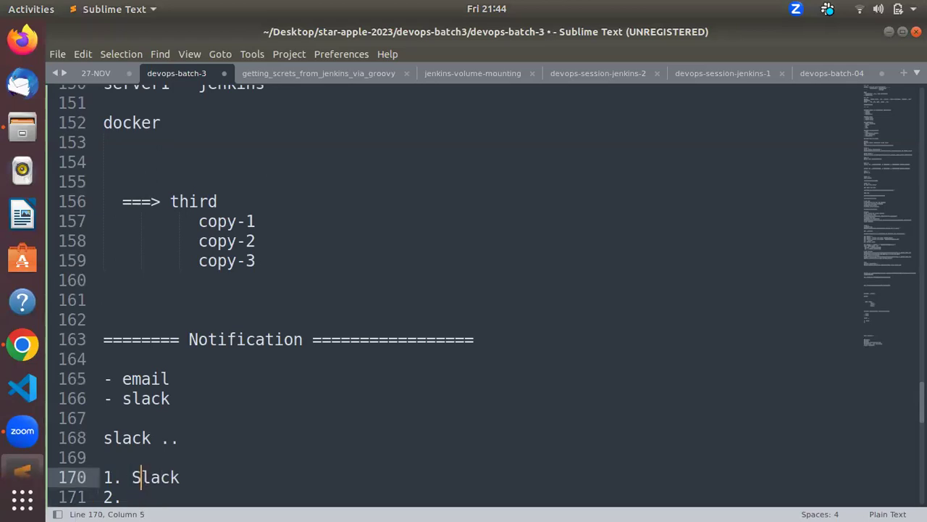
{"action": "key", "text": "Down"}
{"action": "key", "text": "alt+Tab"}
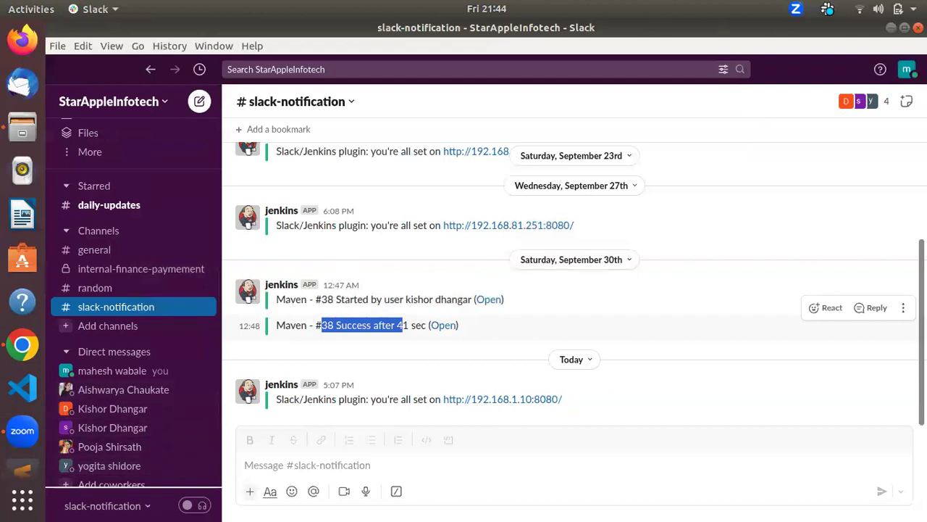
{"action": "left_click", "coordinate": [908, 69]}
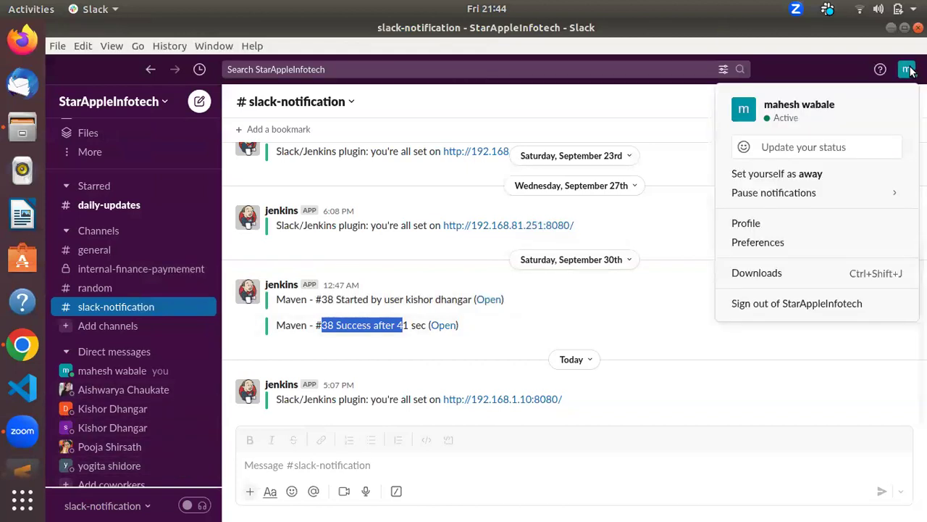
{"action": "left_click", "coordinate": [703, 119]}
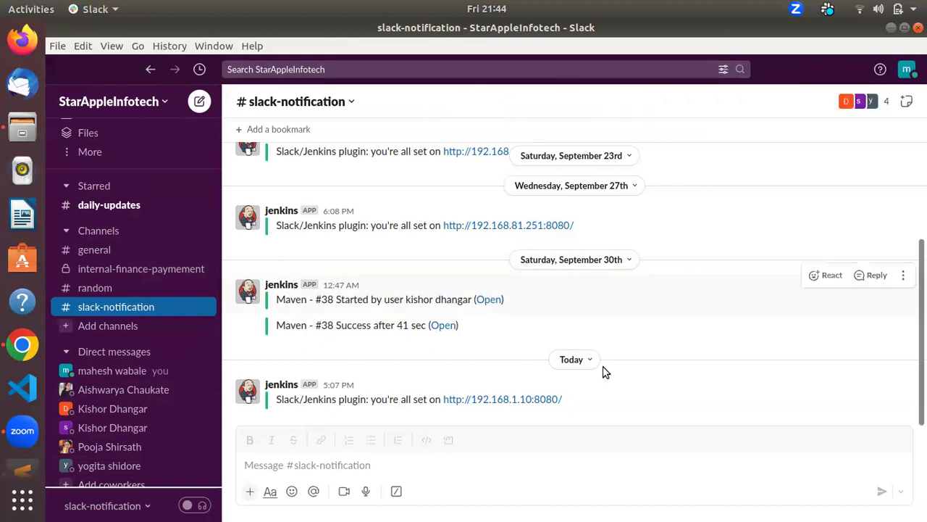
{"action": "key", "text": "alt+Tab"}
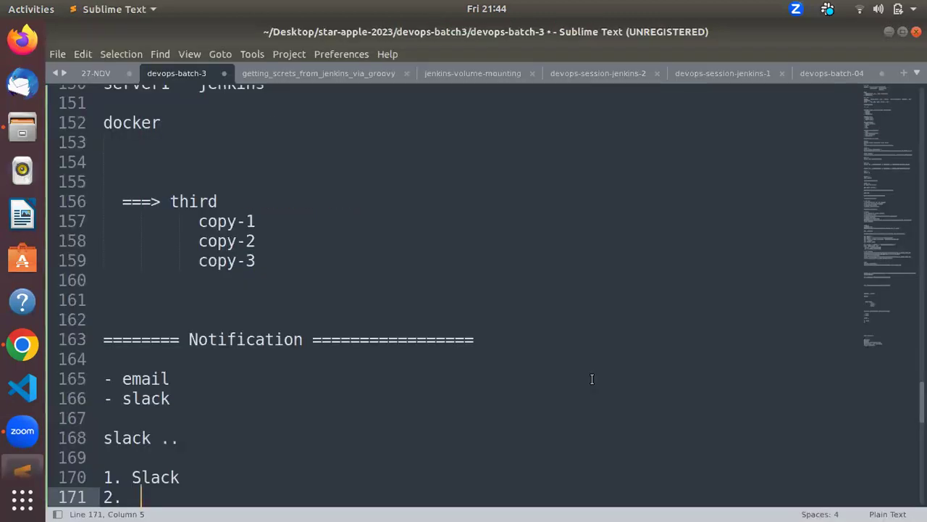
{"action": "key", "text": "BackSpace"}
{"action": "type", "text": "group - "}
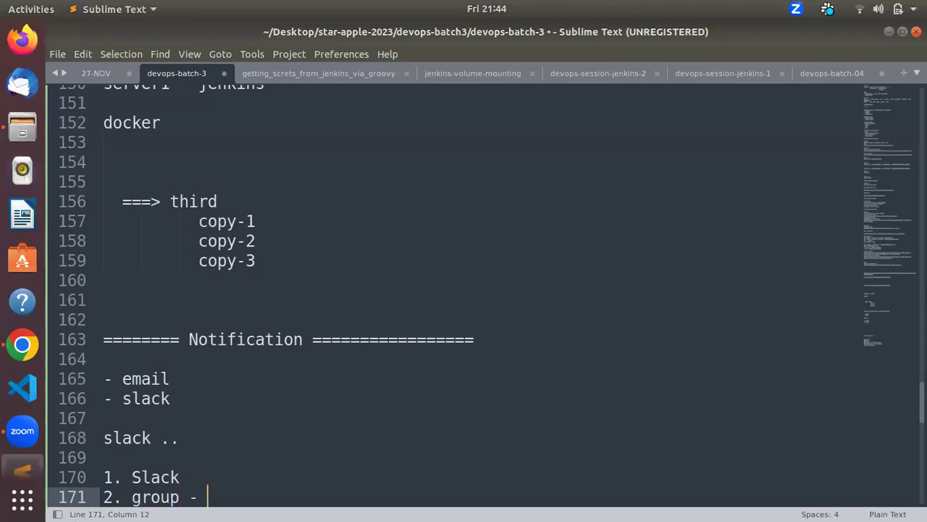
{"action": "type", "text": "notification"}
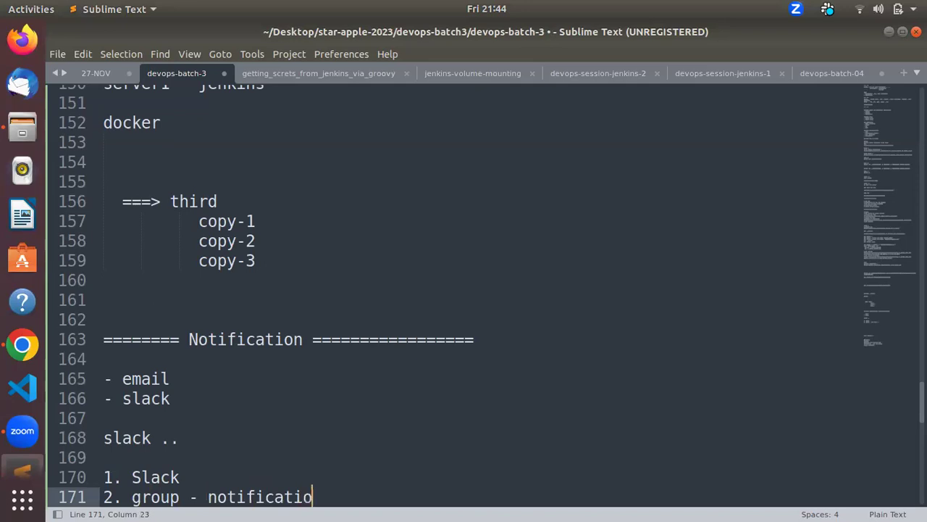
{"action": "key", "text": "Return"}
{"action": "key", "text": "alt+Tab"}
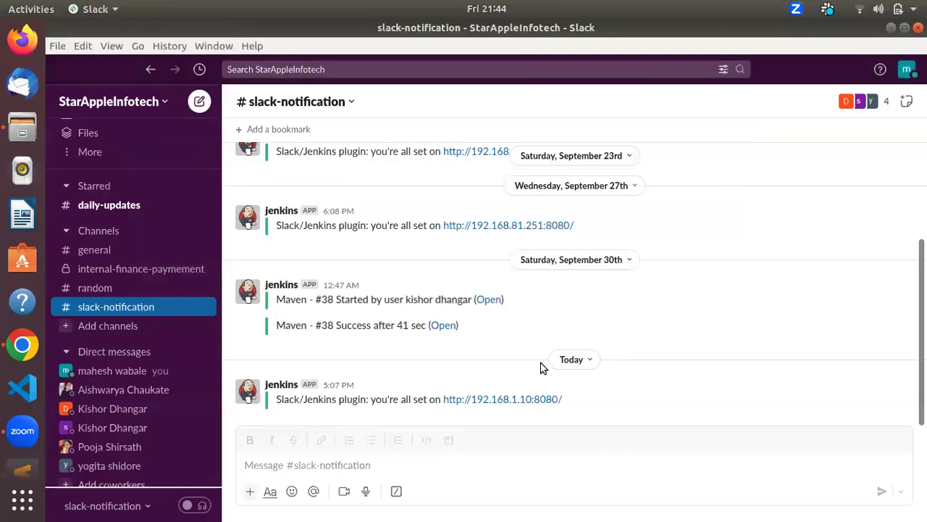
{"action": "key", "text": "alt+Tab"}
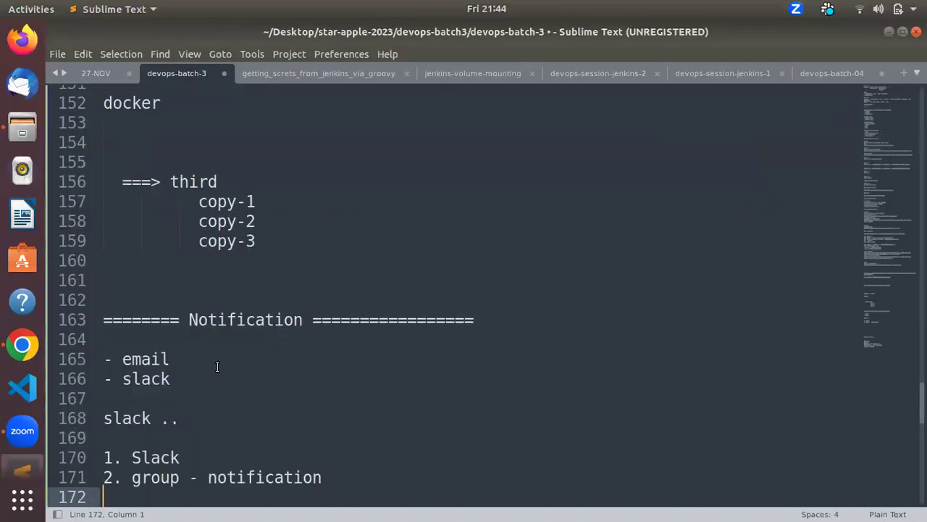
Step: Add steps '3. webhook token .' and '4. by using curl call verify notification'
{"action": "type", "text": "3. webhook tok"}
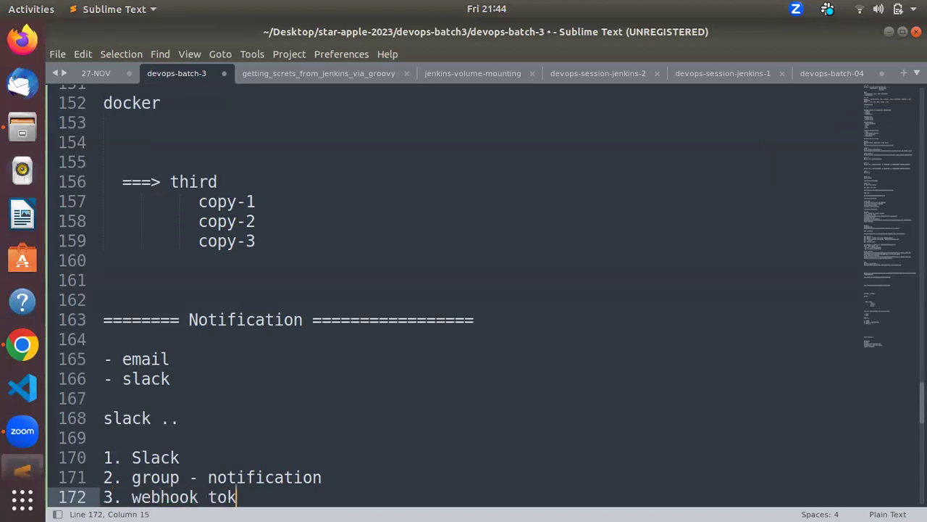
{"action": "type", "text": "en ."}
{"action": "key", "text": "Return"}
{"action": "type", "text": "4. "}
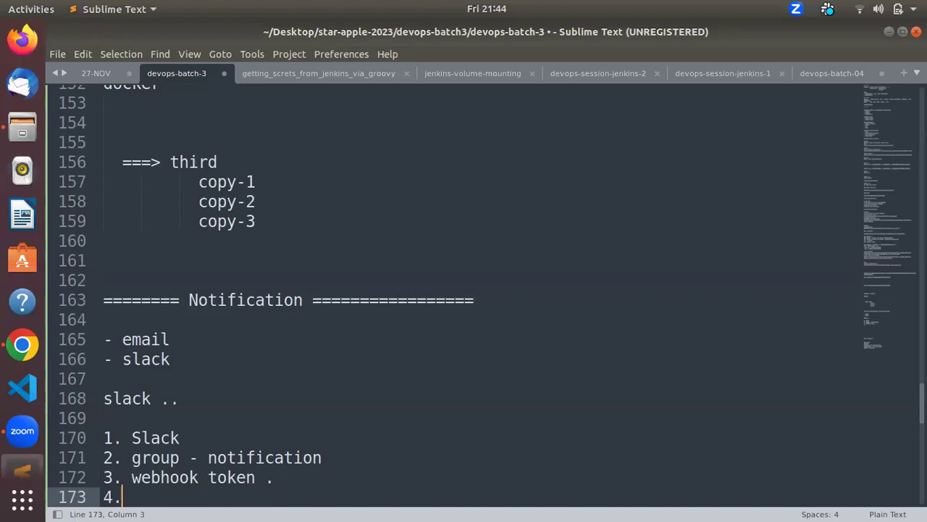
{"action": "type", "text": "curl"}
{"action": "key", "text": "BackSpace"}
{"action": "key", "text": "BackSpace"}
{"action": "key", "text": "BackSpace"}
{"action": "key", "text": "BackSpace"}
{"action": "key", "text": "BackSpace"}
{"action": "type", "text": "by using curl c"}
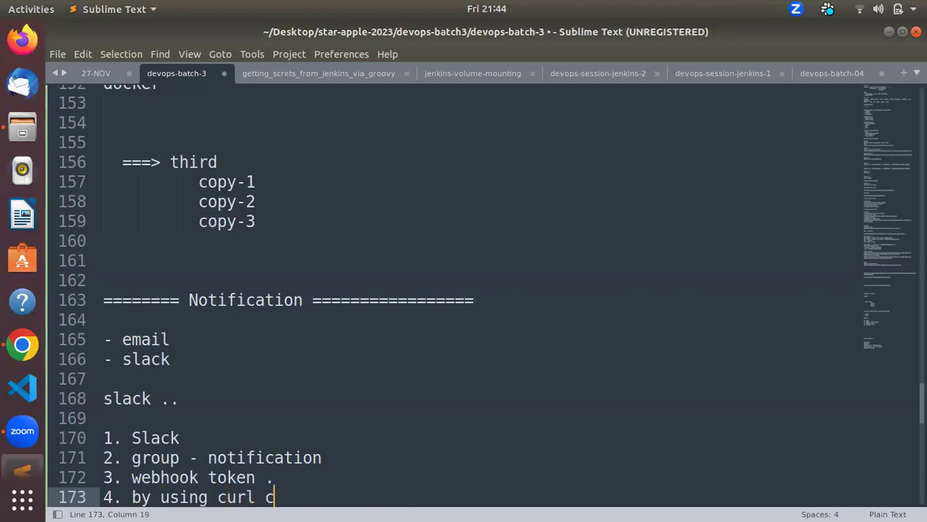
{"action": "type", "text": "all verifi"}
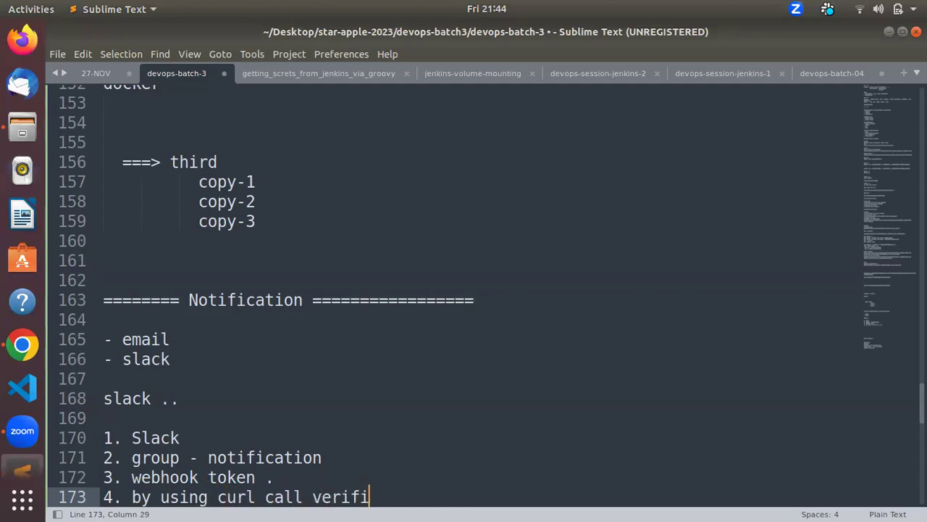
{"action": "key", "text": "BackSpace"}
{"action": "type", "text": "y notification"}
{"action": "key", "text": "Return"}
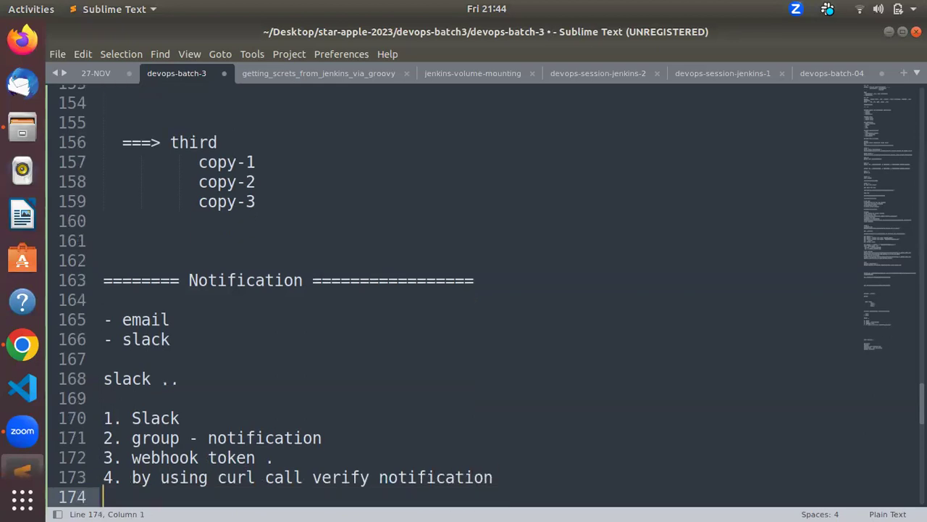
Step: Add step '5. try same command via pipeline' with a '- success' line below it
{"action": "type", "text": "5. try same command via pipeline"}
{"action": "key", "text": "Return"}
{"action": "key", "text": "Return"}
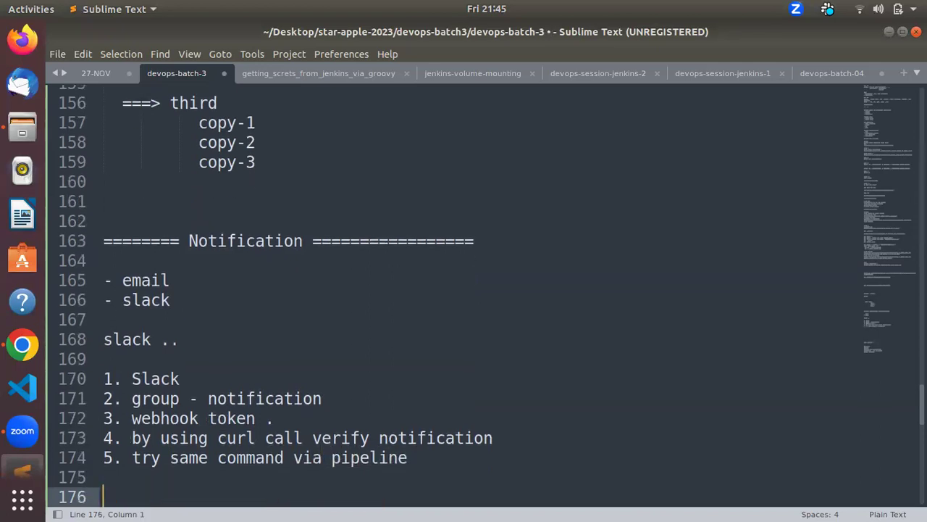
{"action": "key", "text": "Up"}
{"action": "type", "text": "-"}
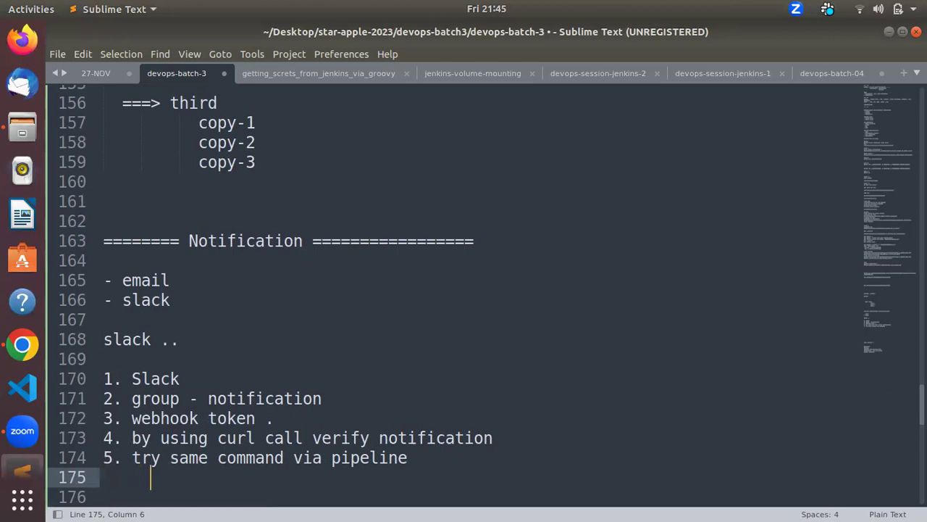
{"action": "type", "text": " success"}
Step: Add a '- fail' sub-item below success in step 5, aligned with success
{"action": "key", "text": "Return"}
{"action": "key", "text": "BackSpace"}
{"action": "type", "text": "-"}
{"action": "key", "text": "Page_Up"}
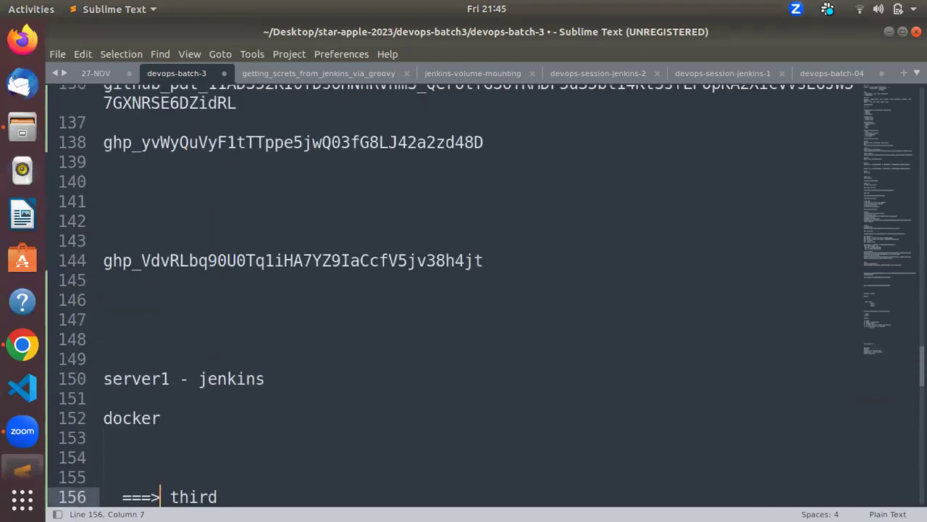
{"action": "key", "text": "Down"}
{"action": "key", "text": "Down"}
{"action": "key", "text": "Down"}
{"action": "key", "text": "Down"}
{"action": "key", "text": "Down"}
{"action": "key", "text": "Down"}
{"action": "key", "text": "Down"}
{"action": "key", "text": "Down"}
{"action": "key", "text": "Down"}
{"action": "key", "text": "Down"}
{"action": "key", "text": "Down"}
{"action": "key", "text": "Down"}
{"action": "key", "text": "Down"}
{"action": "key", "text": "Down"}
{"action": "key", "text": "Down"}
{"action": "key", "text": "Down"}
{"action": "key", "text": "Down"}
{"action": "key", "text": "Down"}
{"action": "key", "text": "Down"}
{"action": "key", "text": "Down"}
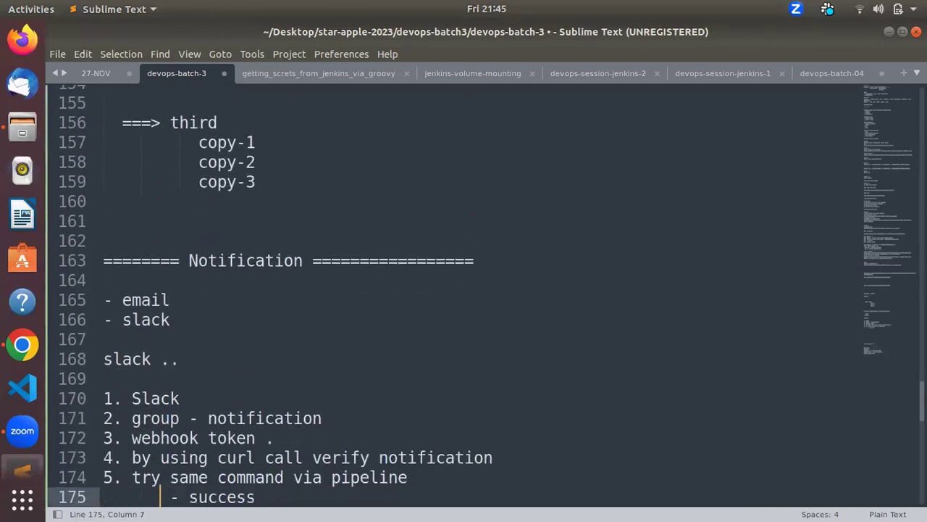
{"action": "key", "text": "Up"}
{"action": "key", "text": "Up"}
{"action": "key", "text": "Up"}
{"action": "key", "text": "Up"}
{"action": "key", "text": "Up"}
{"action": "key", "text": "Up"}
{"action": "key", "text": "Up"}
{"action": "key", "text": "Up"}
{"action": "key", "text": "Up"}
{"action": "key", "text": "Up"}
{"action": "key", "text": "Up"}
{"action": "key", "text": "Left"}
{"action": "key", "text": "Left"}
{"action": "key", "text": "BackSpace"}
{"action": "key", "text": "BackSpace"}
{"action": "key", "text": "BackSpace"}
{"action": "key", "text": "BackSpace"}
{"action": "key", "text": "BackSpace"}
{"action": "key", "text": "Right"}
{"action": "key", "text": "Left"}
{"action": "key", "text": "BackSpace"}
{"action": "key", "text": "BackSpace"}
{"action": "key", "text": "BackSpace"}
{"action": "key", "text": "BackSpace"}
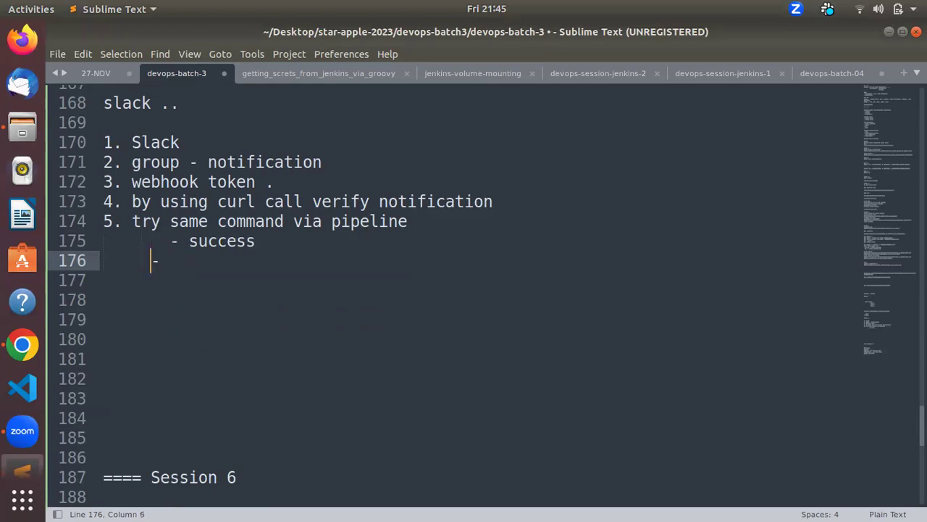
{"action": "key", "text": "Right"}
{"action": "key", "text": "BackSpace"}
{"action": "type", "text": "fail"}
Step: Add '- custom notification' below fail, then leave a blank line after the list
{"action": "key", "text": "Return"}
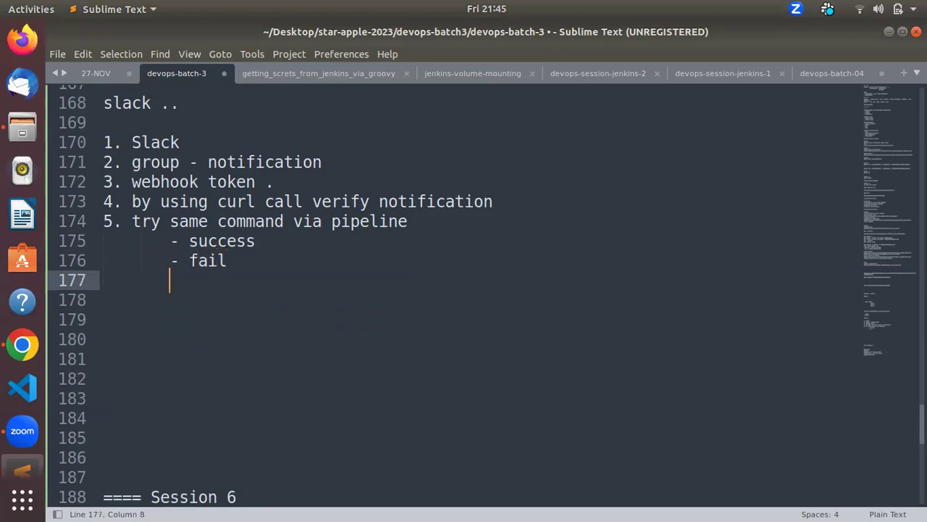
{"action": "key", "text": "BackSpace"}
{"action": "type", "text": "- custom "}
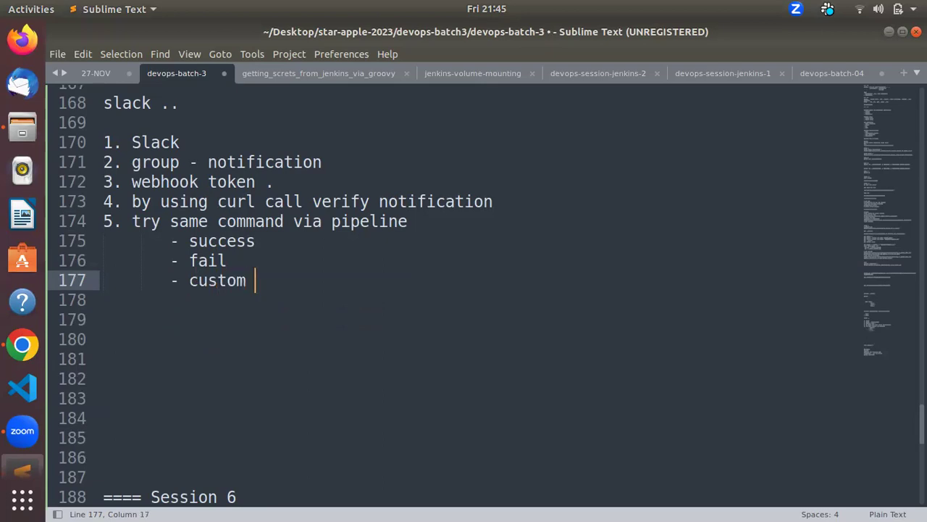
{"action": "type", "text": "notifix"}
{"action": "key", "text": "BackSpace"}
{"action": "type", "text": "cation"}
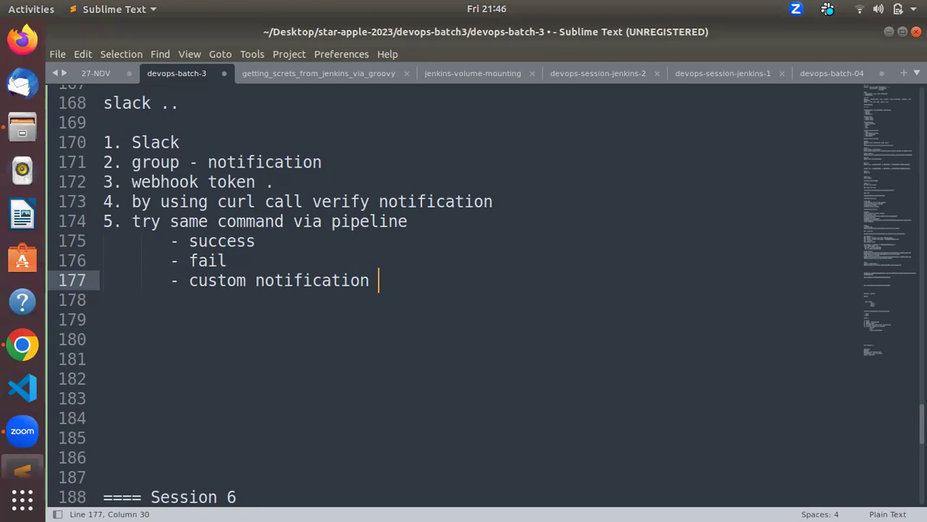
{"action": "left_click", "coordinate": [104, 300]}
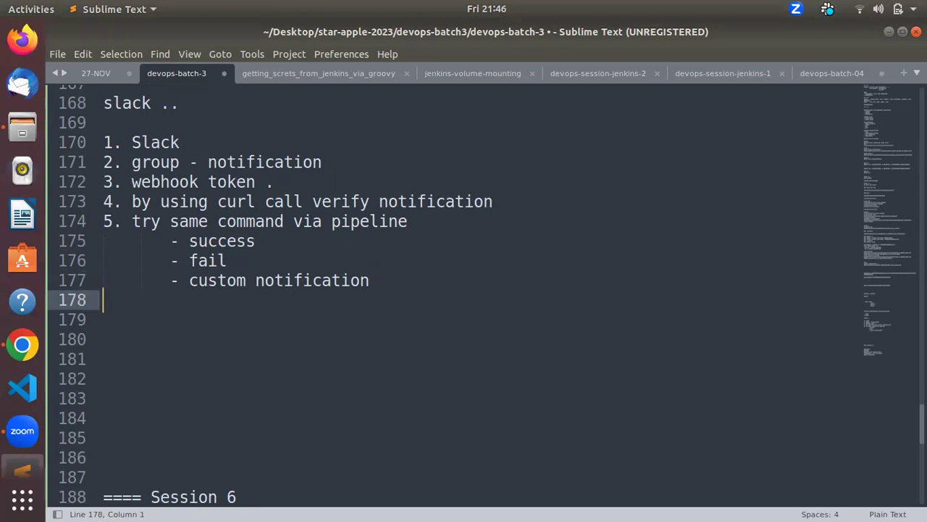
{"action": "key", "text": "Return"}
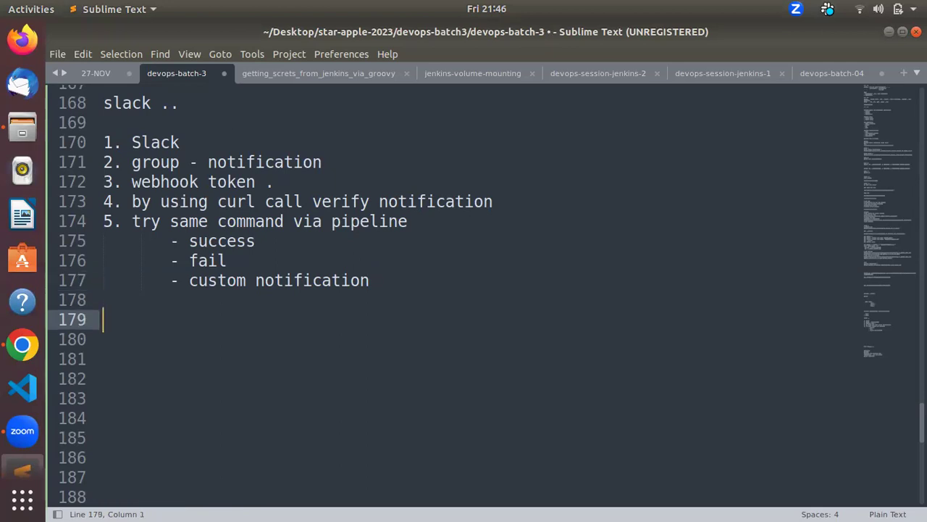
{"action": "key", "text": "alt+Tab"}
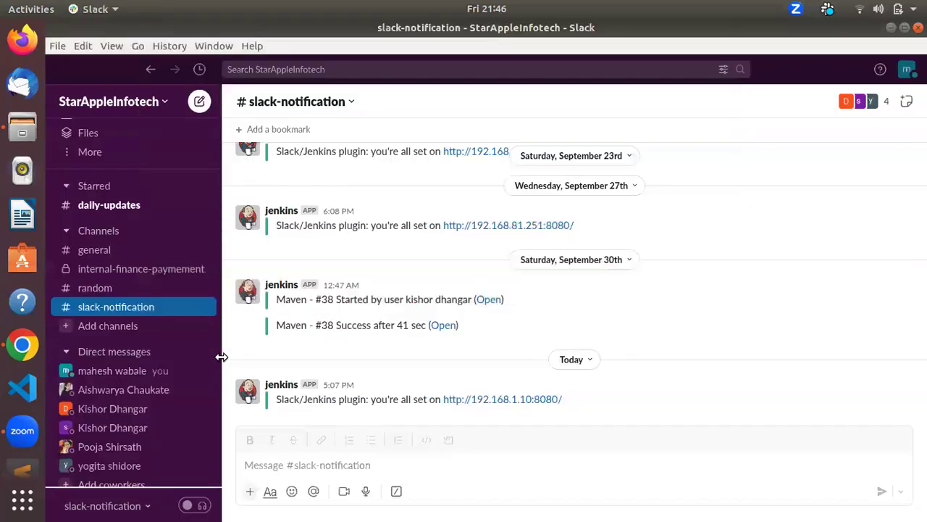
Step: Create the private channel test-my-notification-devops in Slack without adding any people
{"action": "left_click", "coordinate": [137, 328]}
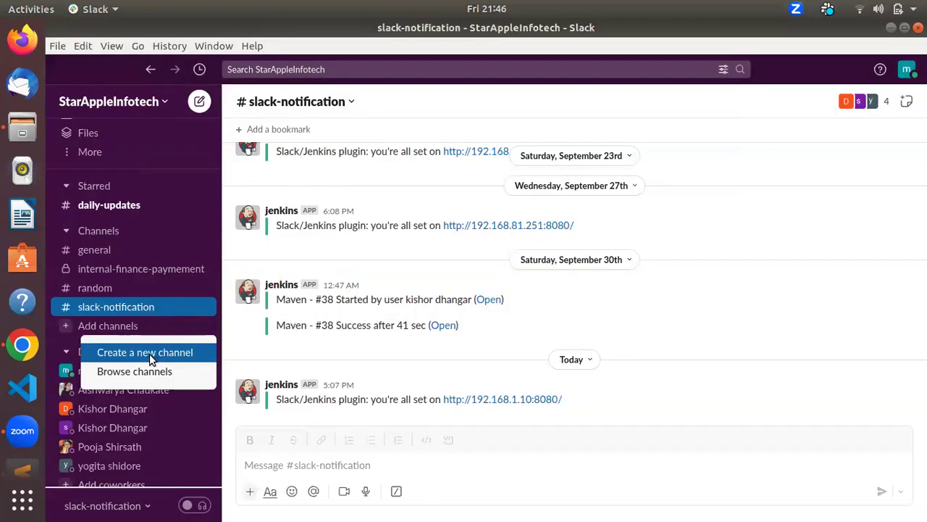
{"action": "left_click", "coordinate": [149, 353]}
{"action": "type", "text": "tes"}
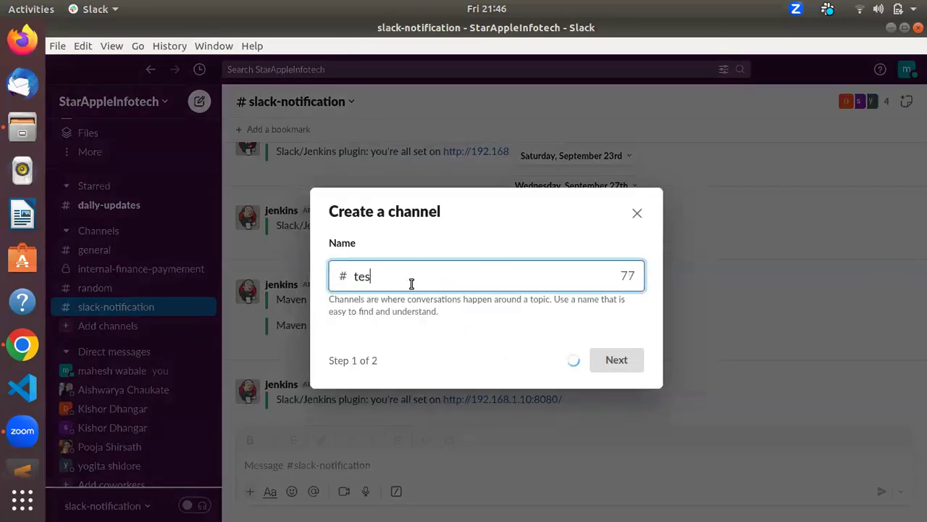
{"action": "type", "text": "t-my-notification"}
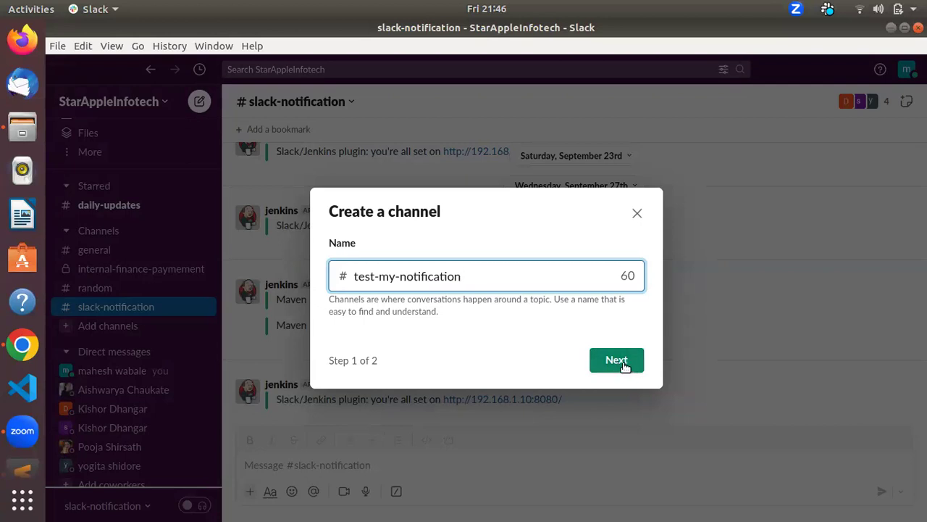
{"action": "type", "text": "-devops"}
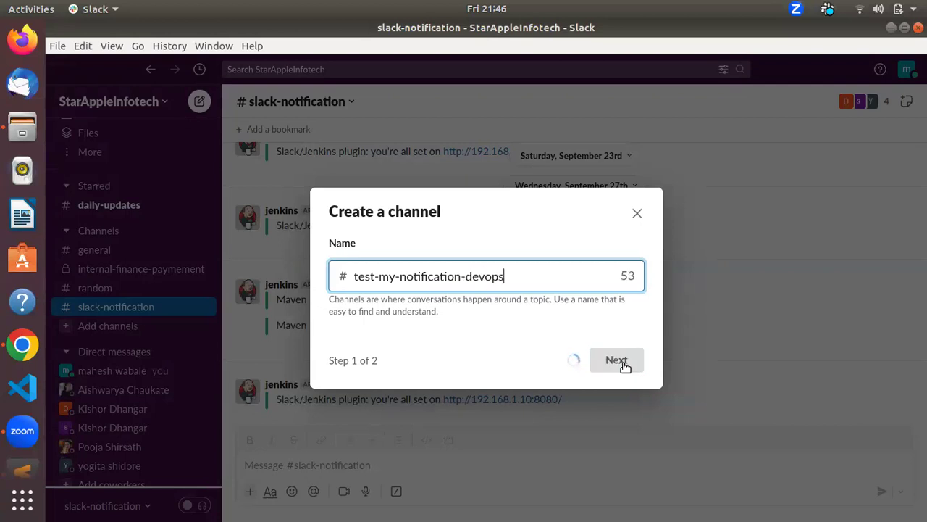
{"action": "left_click", "coordinate": [621, 366]}
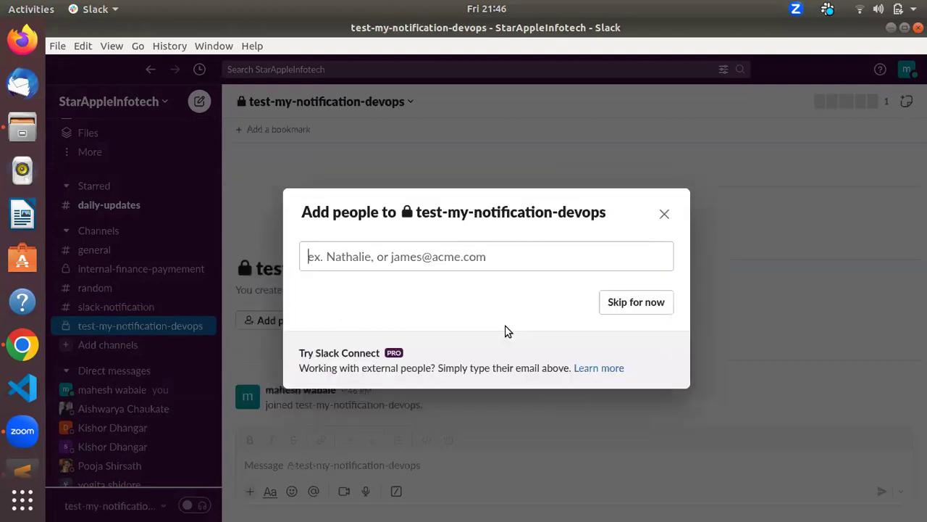
{"action": "left_click", "coordinate": [664, 215]}
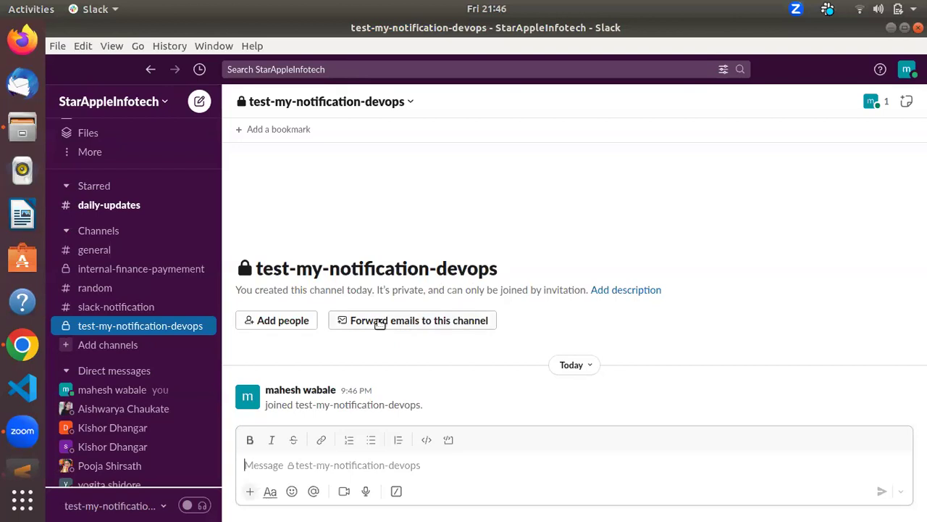
Step: Generate the channel's forwarding email address, copy it, and open the channel details
{"action": "left_click", "coordinate": [402, 321]}
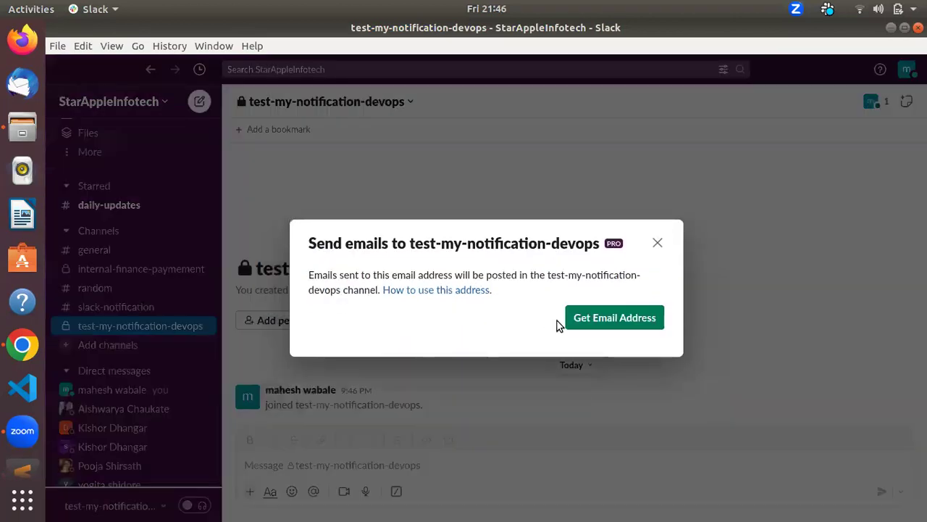
{"action": "left_click", "coordinate": [587, 316]}
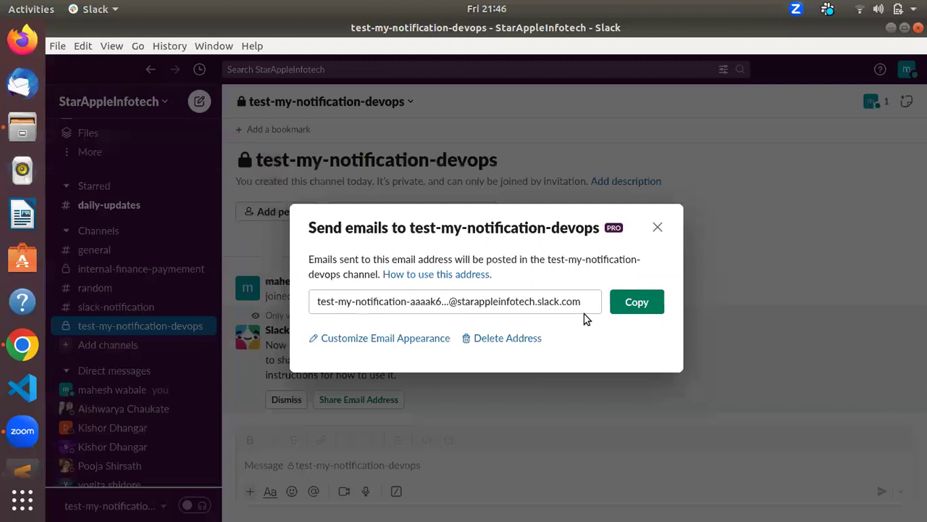
{"action": "left_click", "coordinate": [584, 301]}
{"action": "triple_click", "coordinate": [584, 301]}
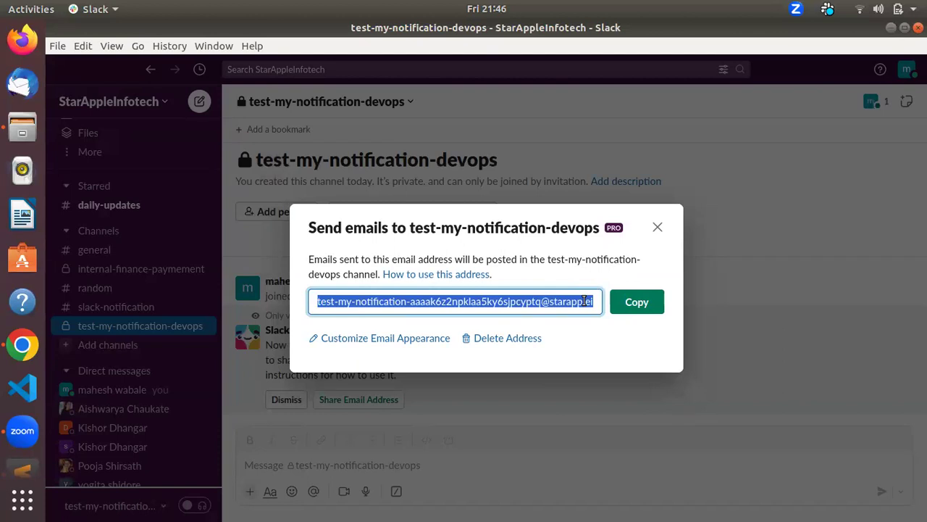
{"action": "left_click", "coordinate": [642, 310]}
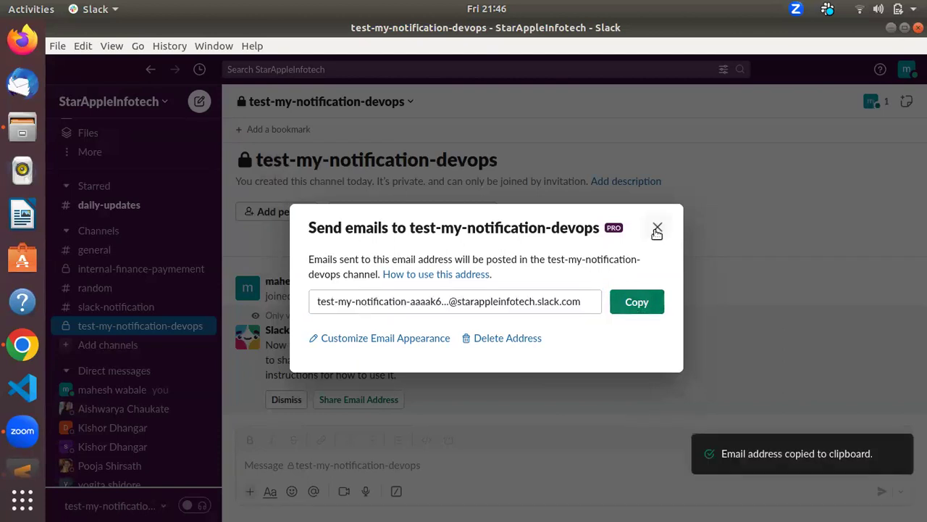
{"action": "left_click", "coordinate": [657, 229]}
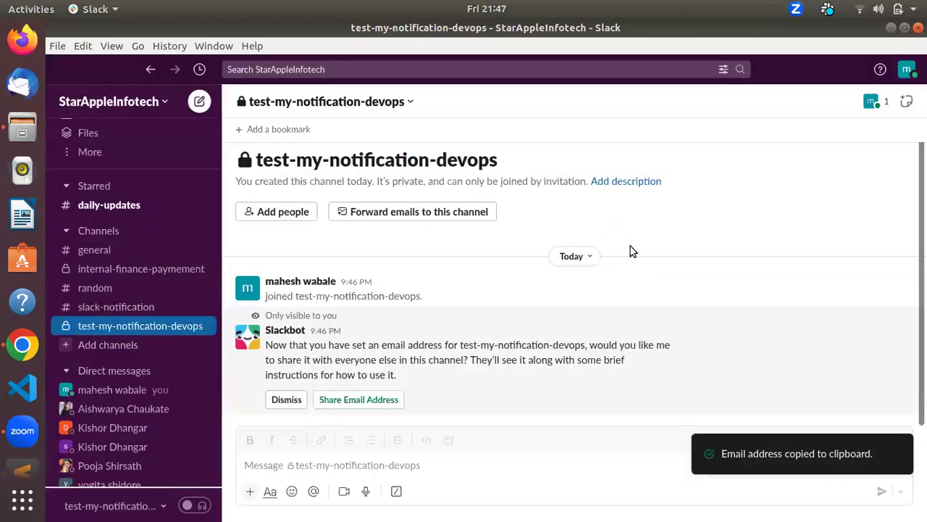
{"action": "left_click", "coordinate": [352, 464]}
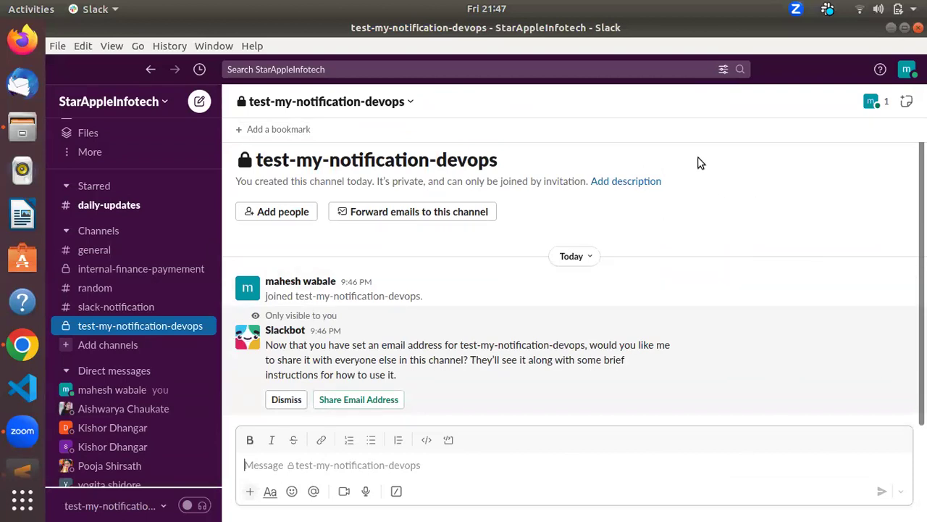
{"action": "left_click", "coordinate": [391, 102]}
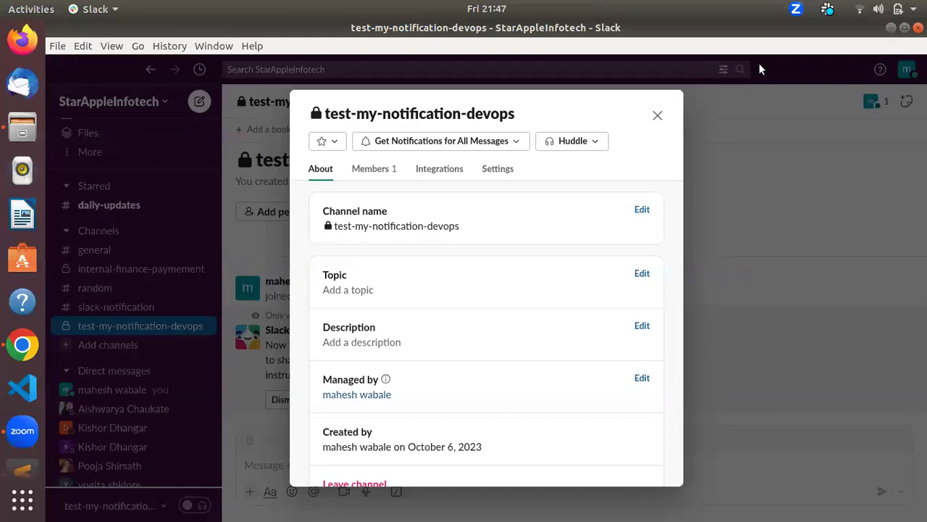
Step: Find Incoming WebHooks under the channel's Integrations > Add an App and open its configuration page in Chrome
{"action": "left_click", "coordinate": [440, 169]}
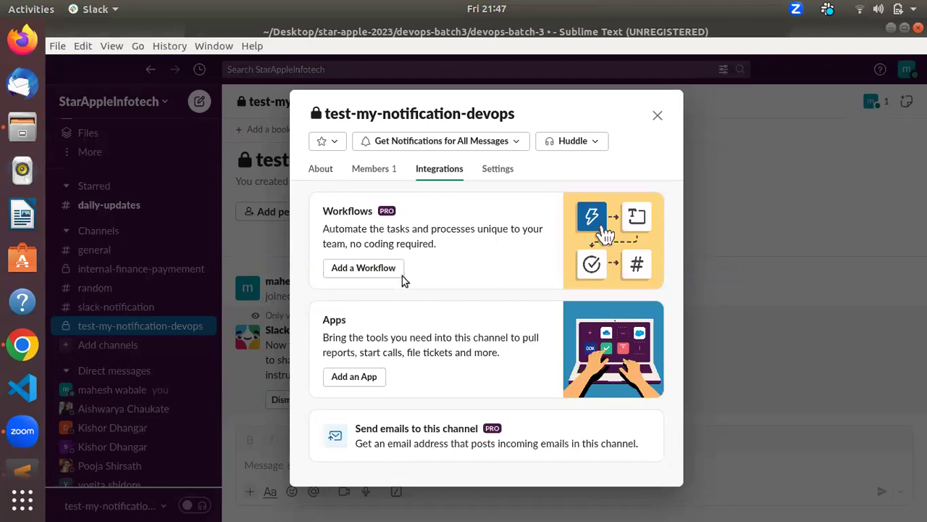
{"action": "left_click", "coordinate": [354, 377]}
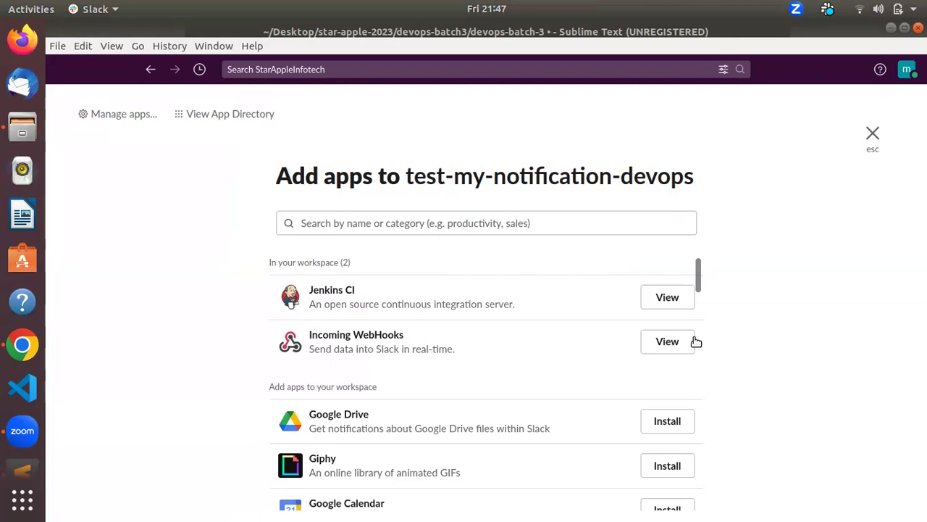
{"action": "left_click", "coordinate": [668, 341]}
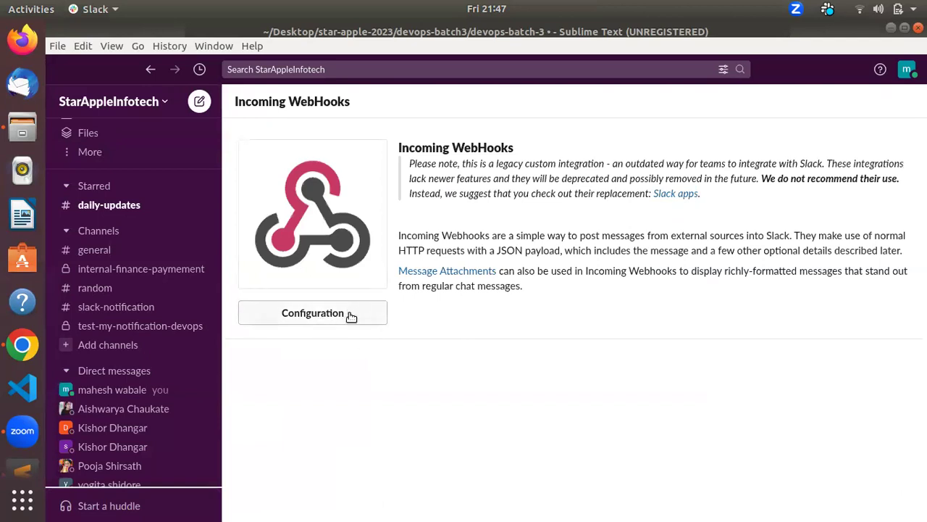
{"action": "left_click", "coordinate": [350, 314]}
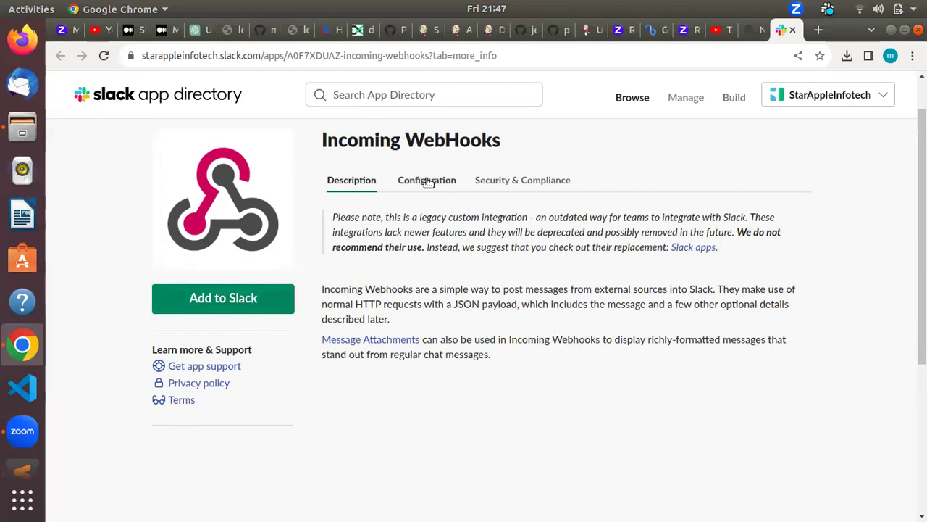
Step: Start adding Incoming WebHooks, then reload the page when the channel list comes up empty
{"action": "scroll", "coordinate": [896, 362], "scroll_direction": "down", "scroll_amount": 5}
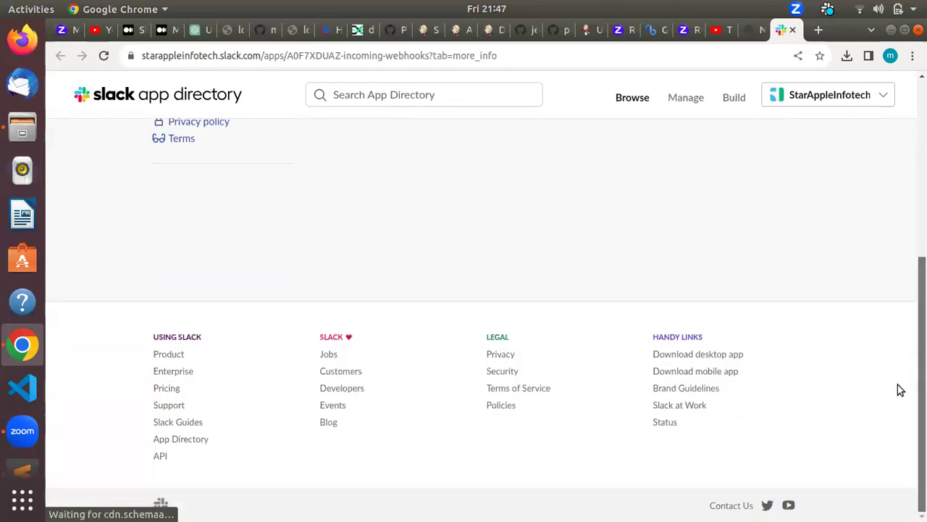
{"action": "scroll", "coordinate": [898, 389], "scroll_direction": "up", "scroll_amount": 5}
{"action": "left_click", "coordinate": [218, 350]}
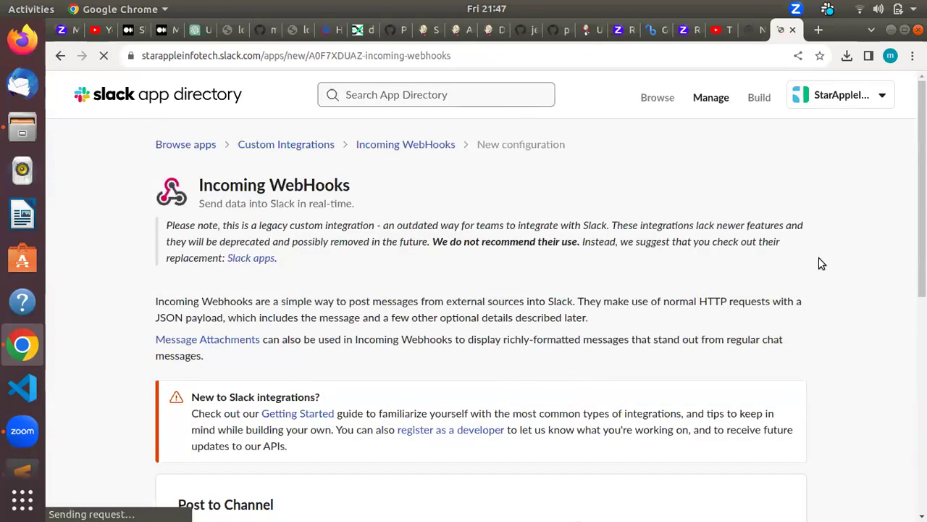
{"action": "scroll", "coordinate": [463, 290], "scroll_direction": "down", "scroll_amount": 5}
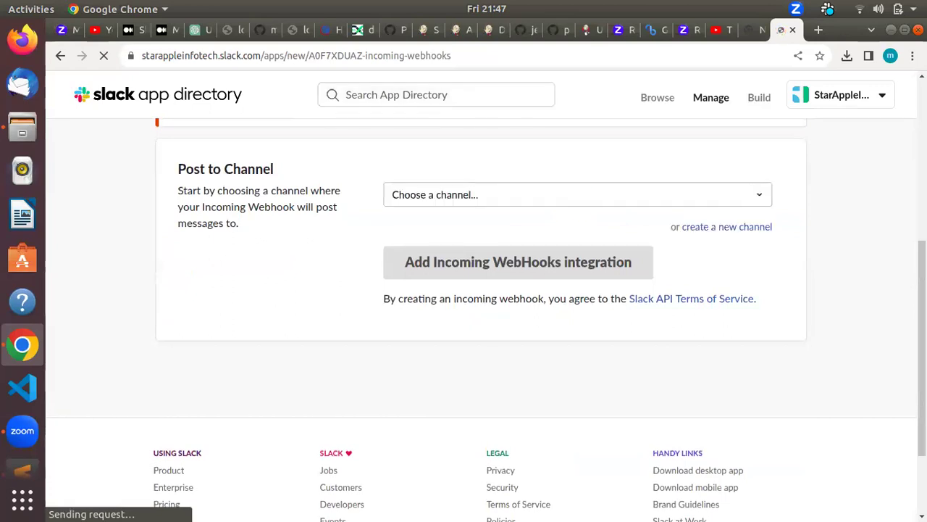
{"action": "left_click", "coordinate": [608, 197]}
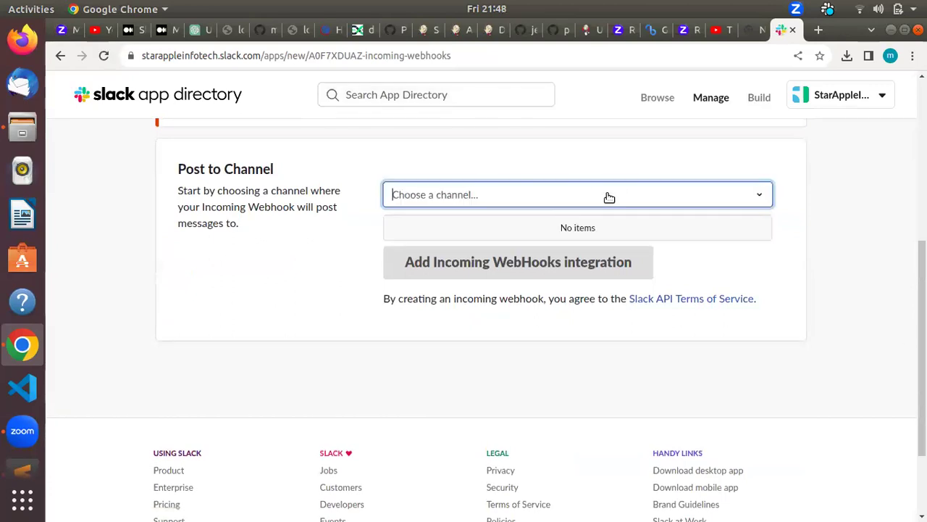
{"action": "left_click", "coordinate": [627, 197]}
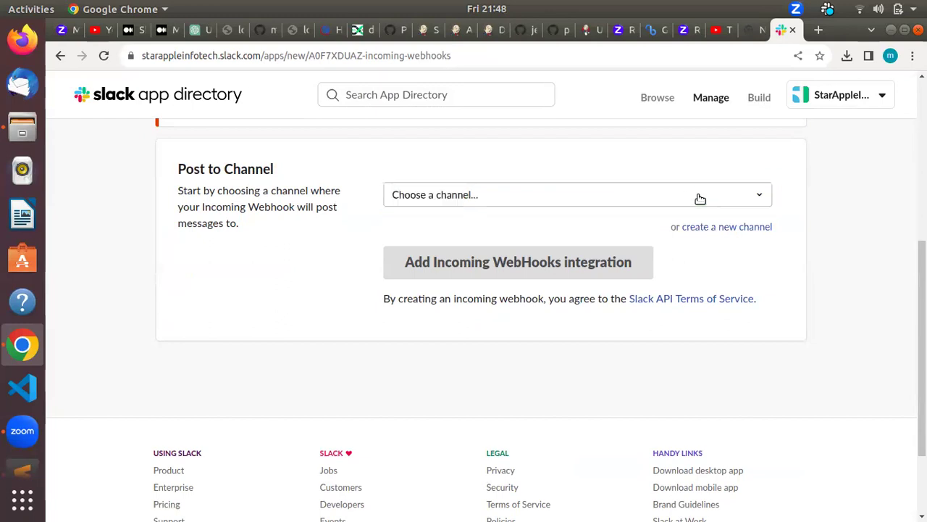
{"action": "left_click", "coordinate": [694, 197]}
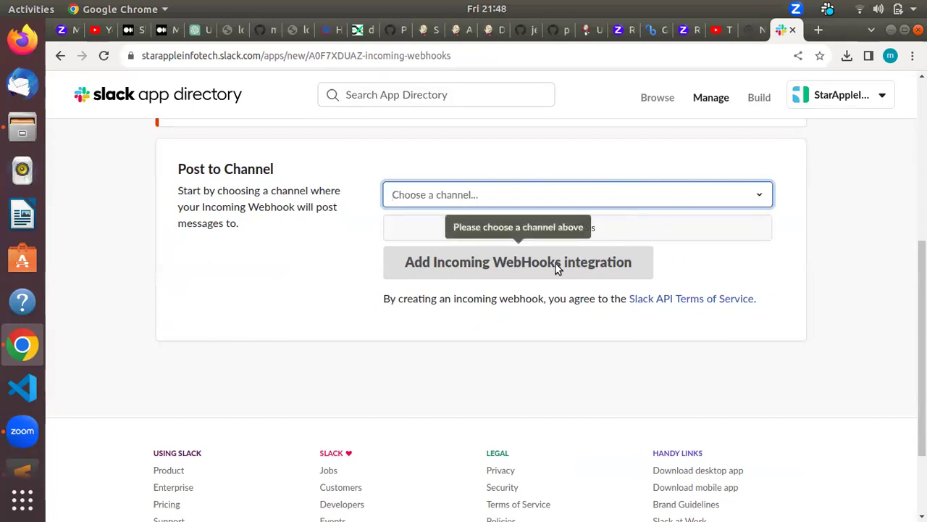
{"action": "left_click", "coordinate": [739, 268]}
{"action": "scroll", "coordinate": [922, 326], "scroll_direction": "up", "scroll_amount": 5}
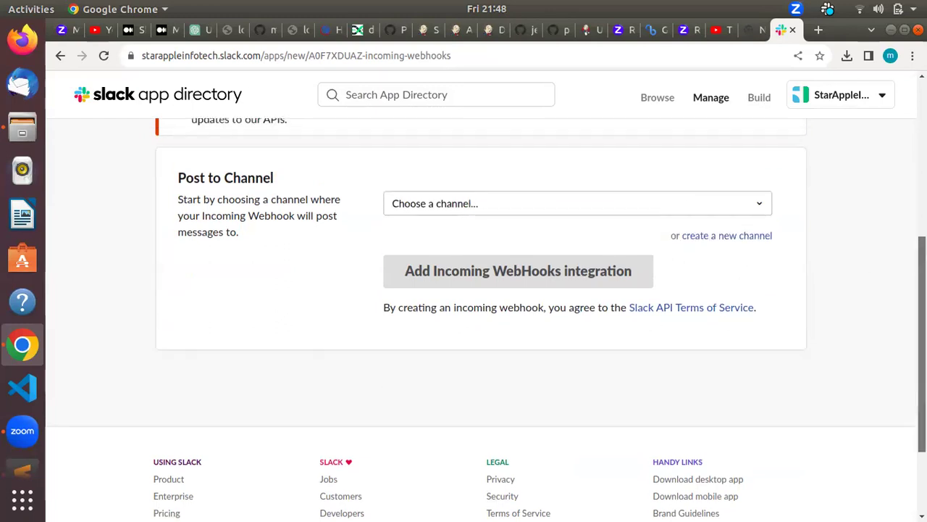
{"action": "scroll", "coordinate": [788, 290], "scroll_direction": "down", "scroll_amount": 1}
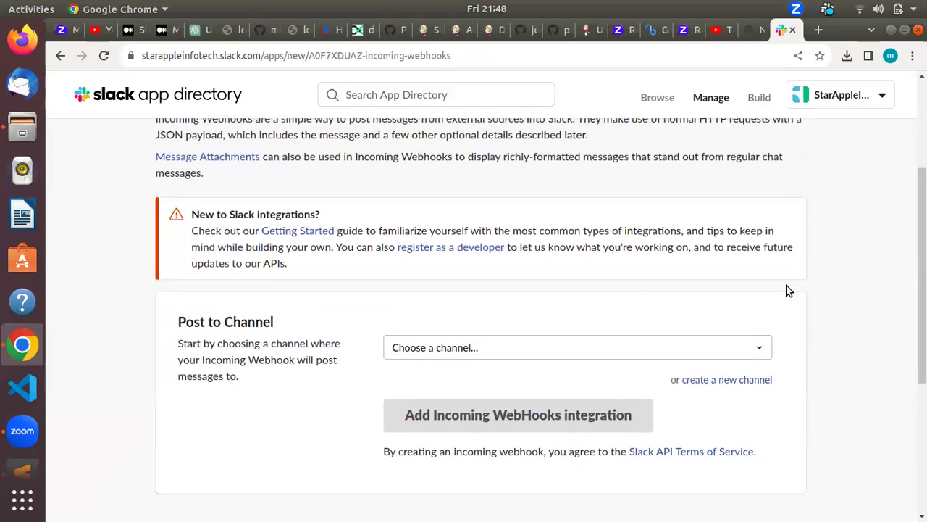
{"action": "left_click", "coordinate": [744, 353]}
{"action": "left_click", "coordinate": [745, 353]}
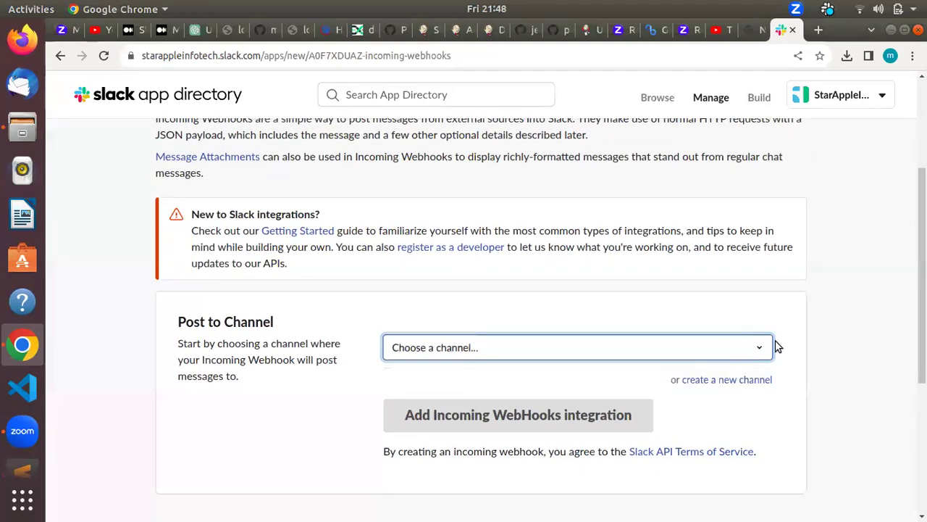
{"action": "left_click", "coordinate": [572, 416]}
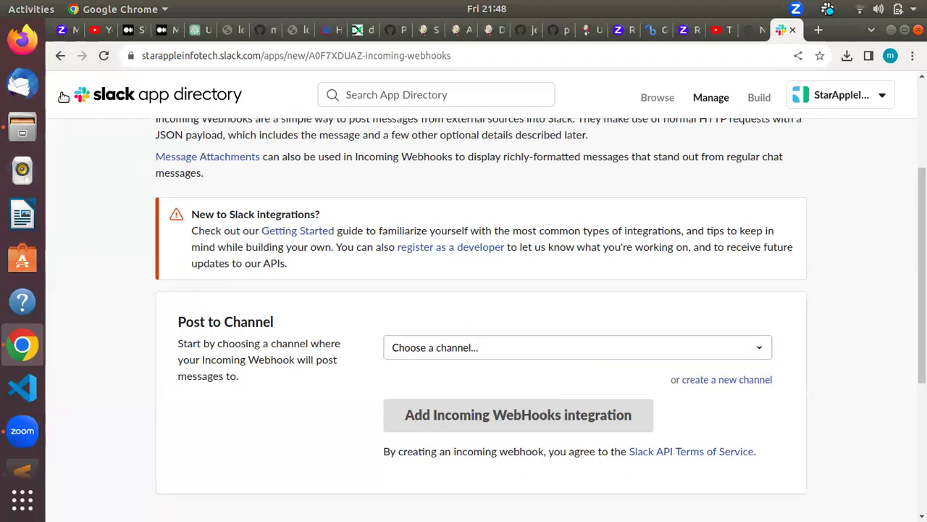
{"action": "left_click", "coordinate": [103, 55]}
Step: Pick test-my-notification-devops as the posting channel and add the Incoming WebHooks integration
{"action": "left_click", "coordinate": [471, 346]}
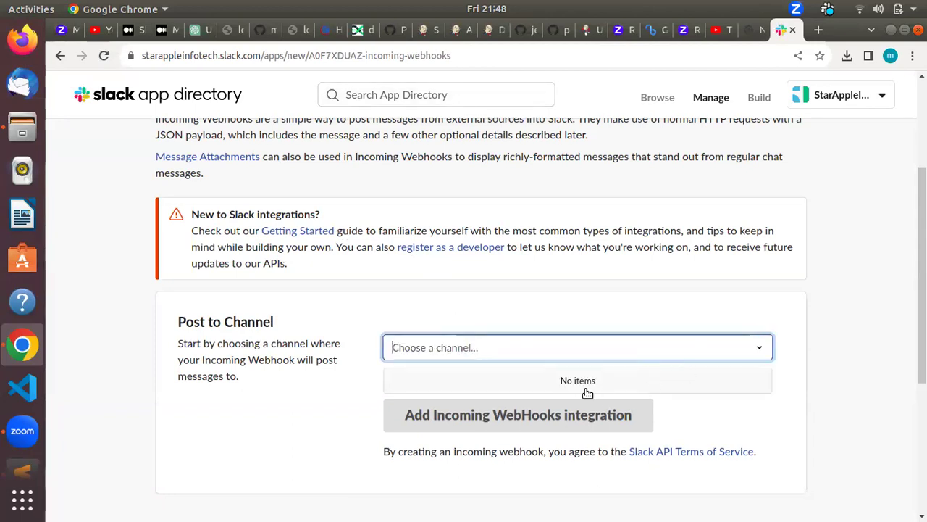
{"action": "scroll", "coordinate": [507, 406], "scroll_direction": "down", "scroll_amount": 2}
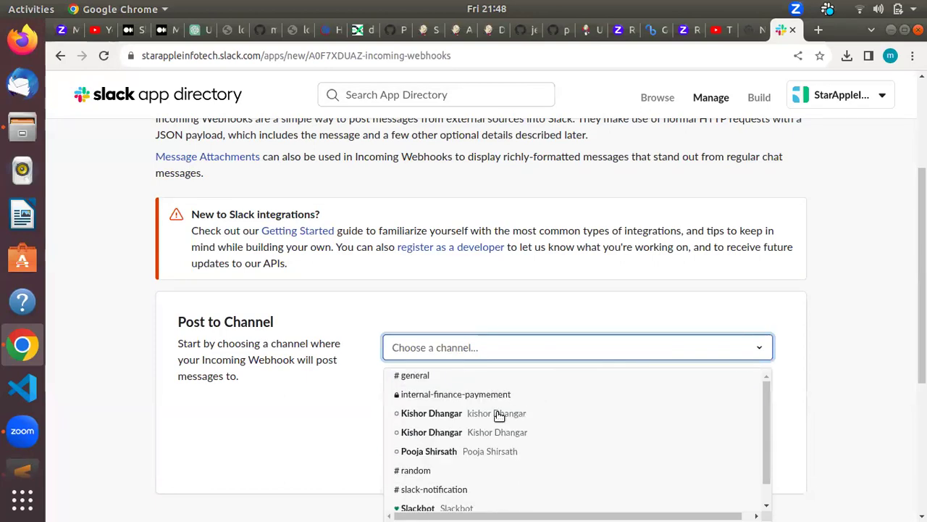
{"action": "scroll", "coordinate": [490, 410], "scroll_direction": "down", "scroll_amount": 1}
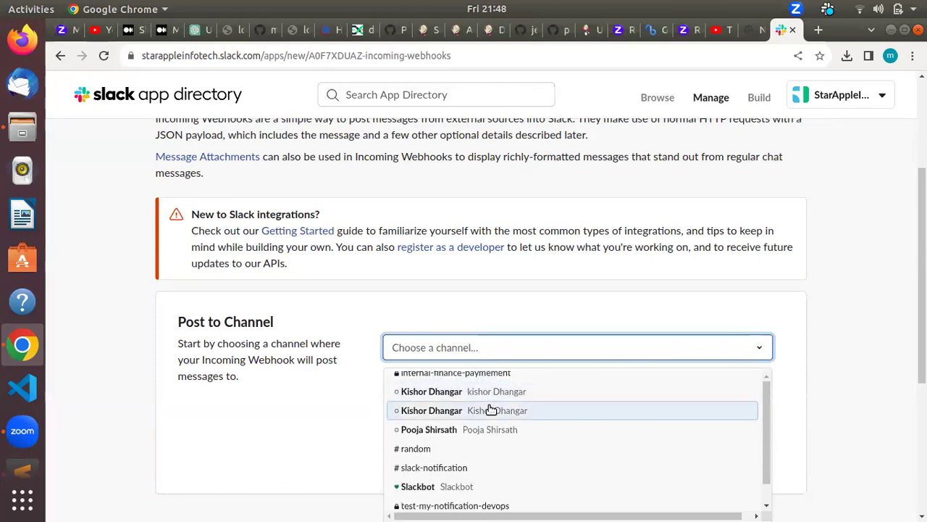
{"action": "left_click", "coordinate": [498, 506]}
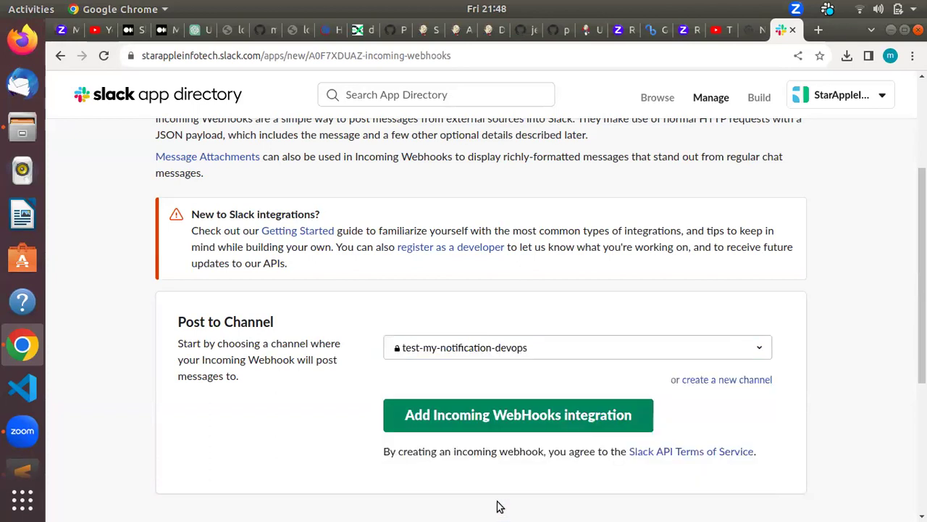
{"action": "left_click", "coordinate": [505, 419]}
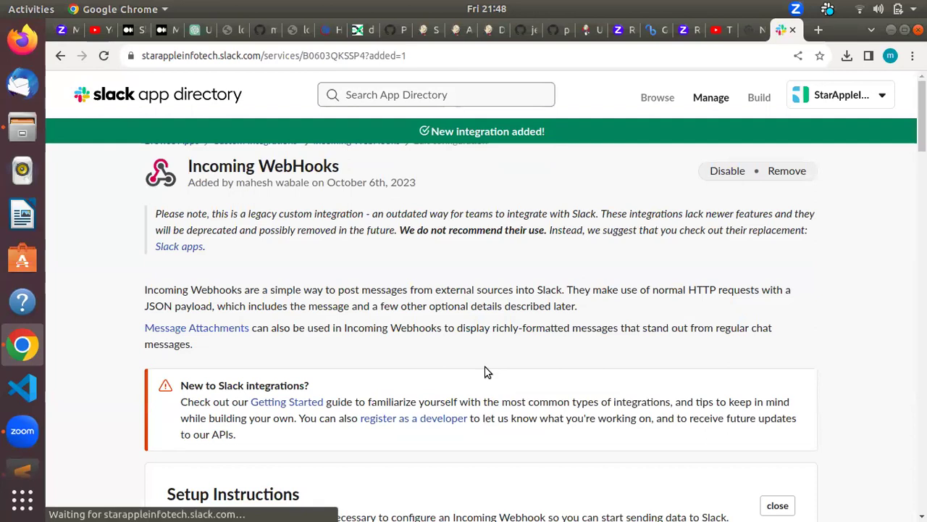
Step: Copy the webhook URL and paste it into the notes on line 180
{"action": "scroll", "coordinate": [487, 370], "scroll_direction": "down", "scroll_amount": 5}
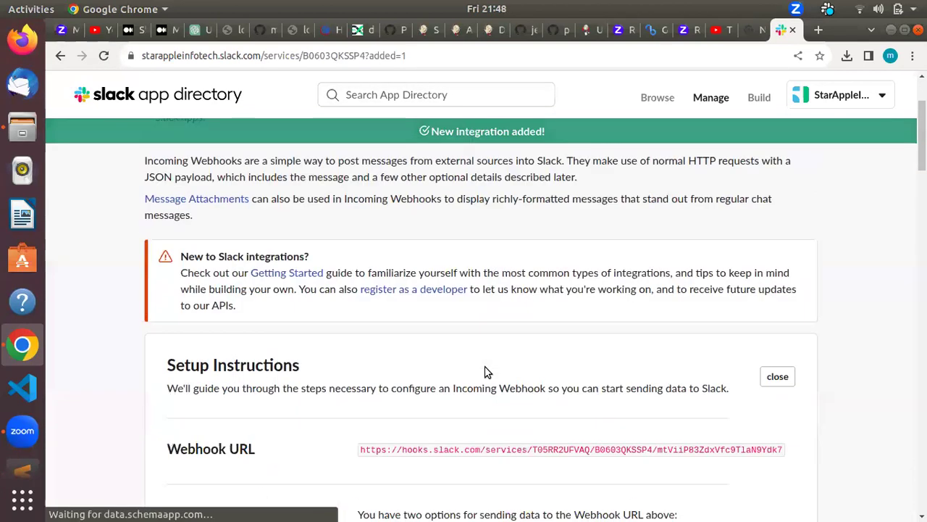
{"action": "scroll", "coordinate": [487, 371], "scroll_direction": "up", "scroll_amount": 1}
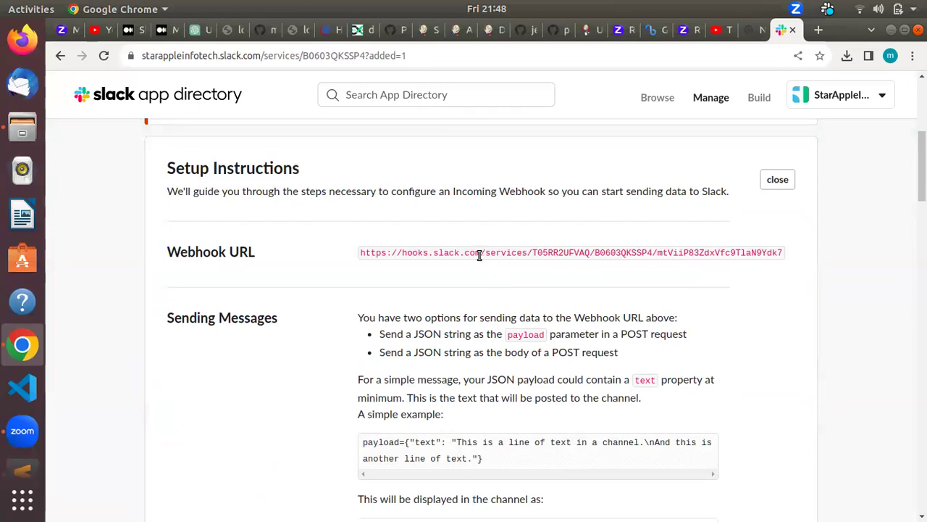
{"action": "left_click_drag", "start_coordinate": [513, 252], "coordinate": [793, 263]}
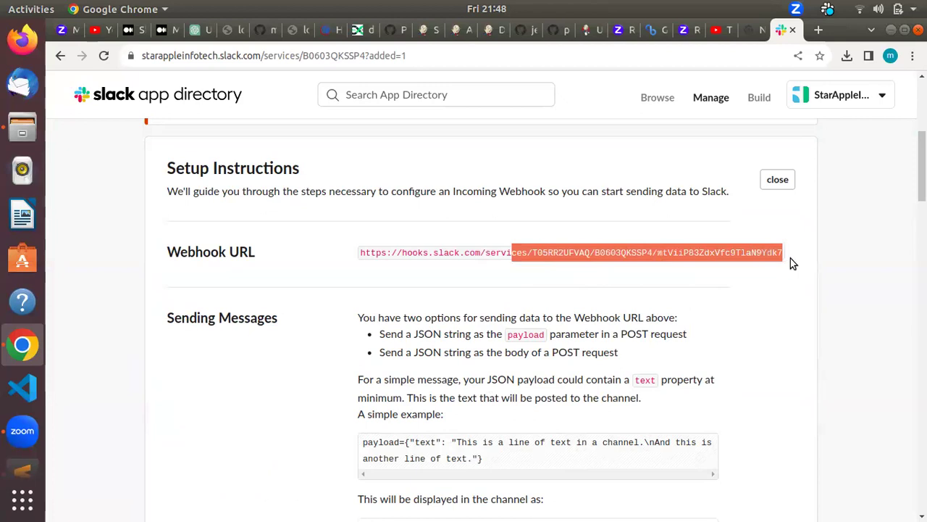
{"action": "scroll", "coordinate": [364, 257], "scroll_direction": "down", "scroll_amount": 4}
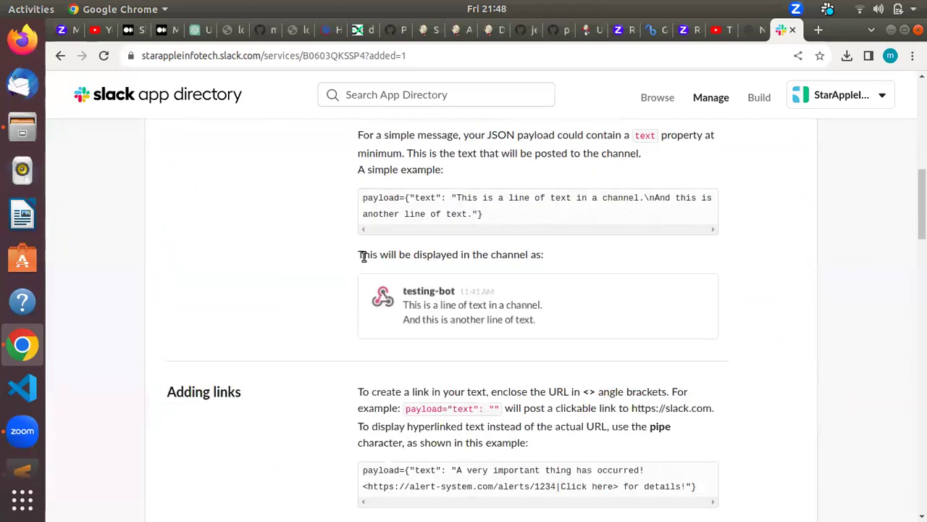
{"action": "scroll", "coordinate": [364, 257], "scroll_direction": "up", "scroll_amount": 2}
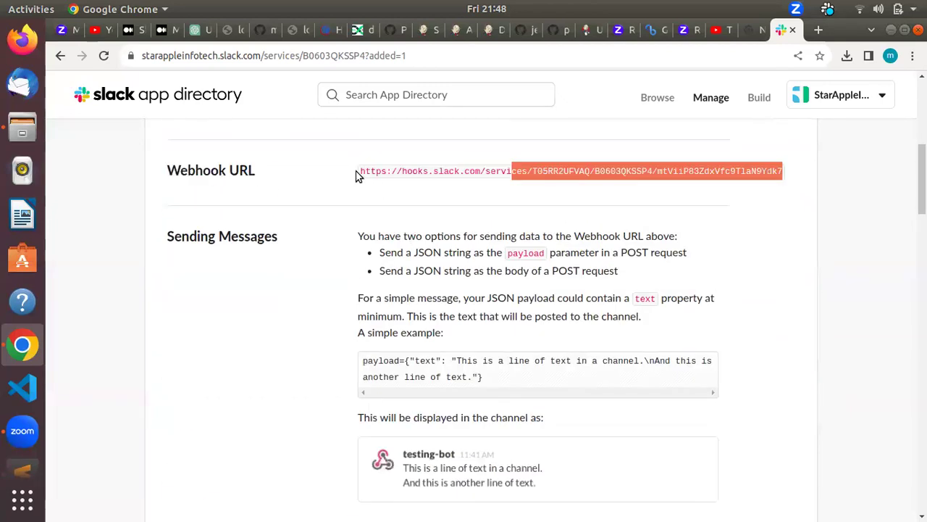
{"action": "left_click_drag", "start_coordinate": [361, 174], "coordinate": [791, 160]}
{"action": "key", "text": "ctrl+c"}
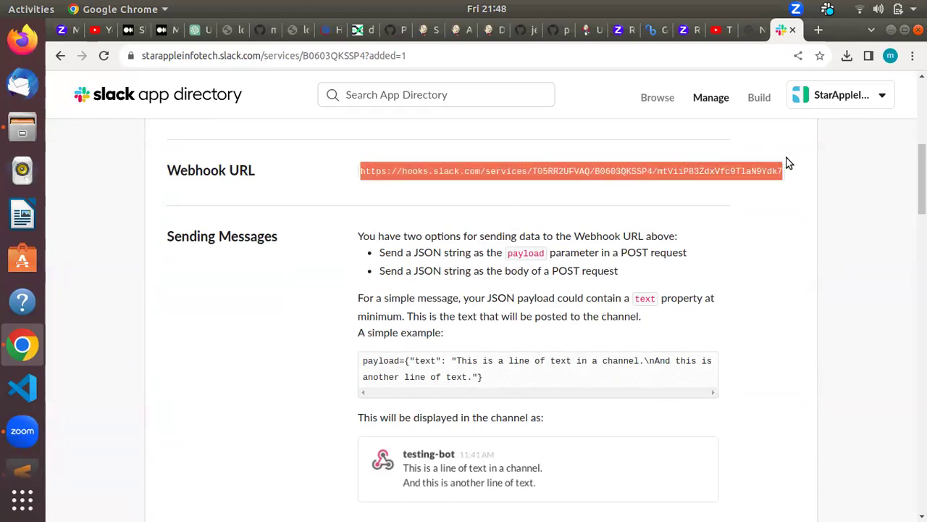
{"action": "key", "text": "alt+Tab"}
{"action": "key", "text": "alt+Tab"}
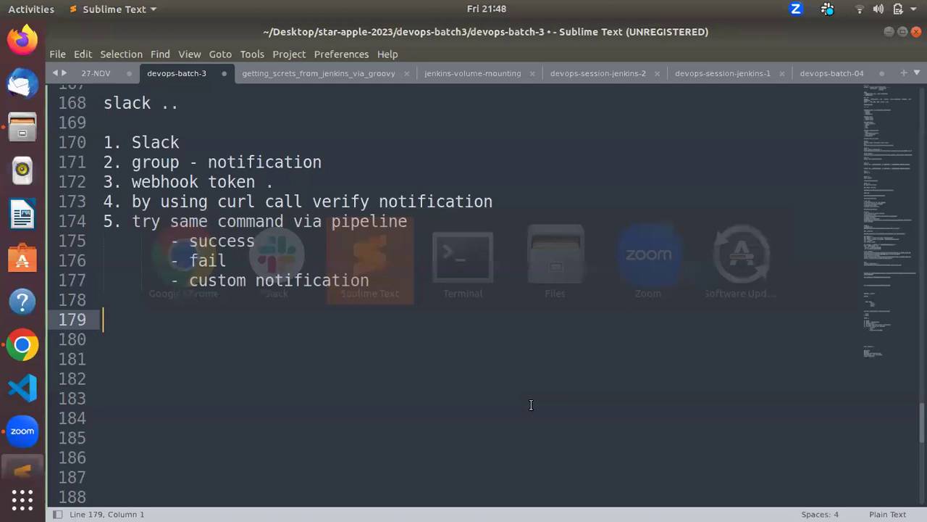
{"action": "key", "text": "Return"}
{"action": "key", "text": "ctrl+v"}
{"action": "key", "text": "Return"}
{"action": "key", "text": "Return"}
Step: Select and copy the Example curl request from the webhook setup page
{"action": "key", "text": "alt+Tab"}
{"action": "scroll", "coordinate": [529, 405], "scroll_direction": "down", "scroll_amount": 4}
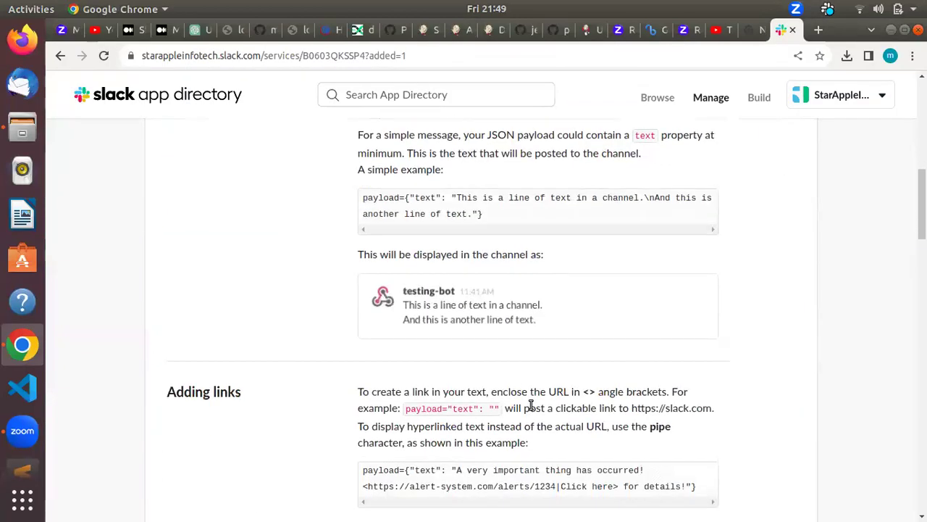
{"action": "scroll", "coordinate": [530, 406], "scroll_direction": "down", "scroll_amount": 8}
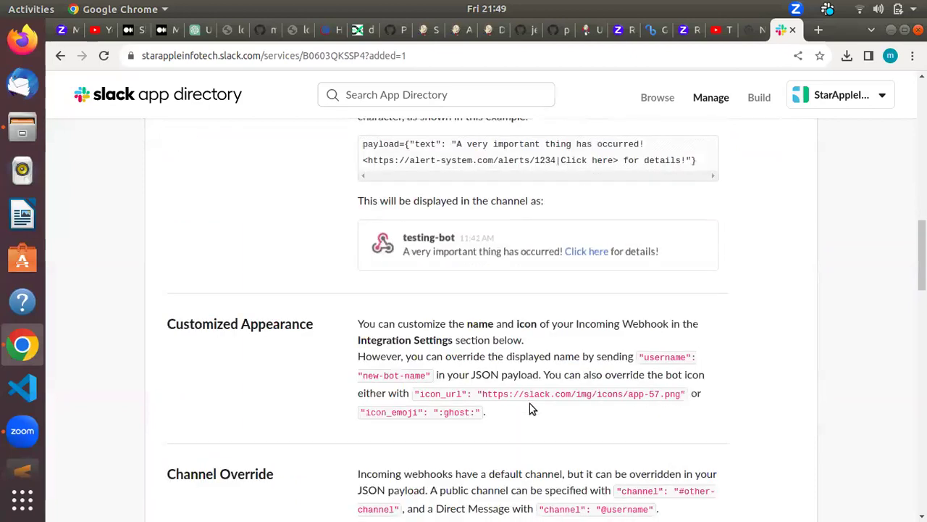
{"action": "scroll", "coordinate": [530, 408], "scroll_direction": "down", "scroll_amount": 5}
{"action": "scroll", "coordinate": [435, 388], "scroll_direction": "up", "scroll_amount": 2}
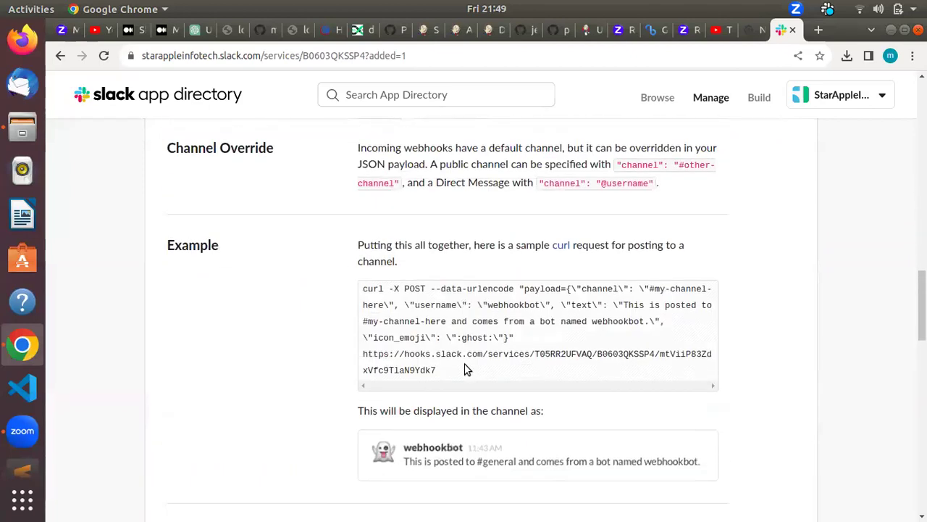
{"action": "left_click_drag", "start_coordinate": [444, 369], "coordinate": [352, 301]}
{"action": "mouse_move", "coordinate": [355, 288]}
{"action": "left_mouse_down"}
{"action": "mouse_move", "coordinate": [369, 299]}
{"action": "mouse_move", "coordinate": [364, 288]}
{"action": "left_mouse_up"}
{"action": "key", "text": "ctrl+c"}
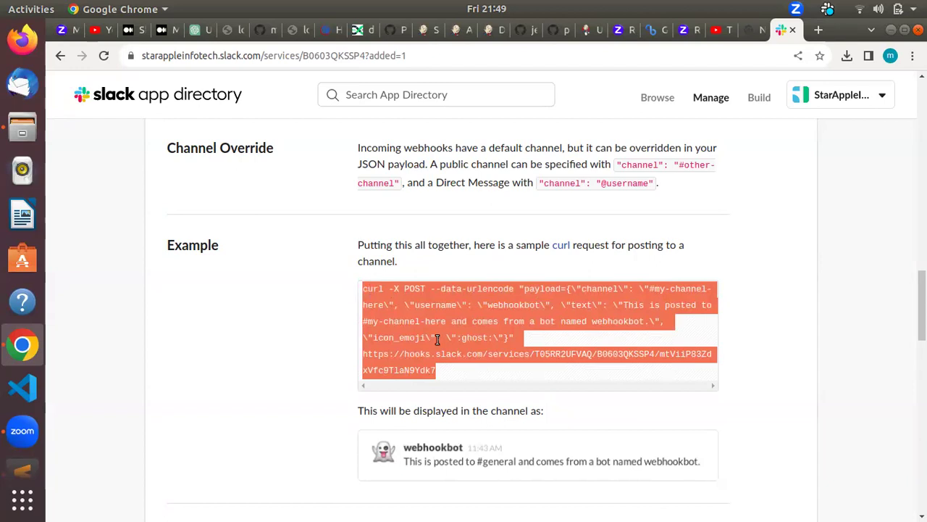
{"action": "key", "text": "alt+Tab"}
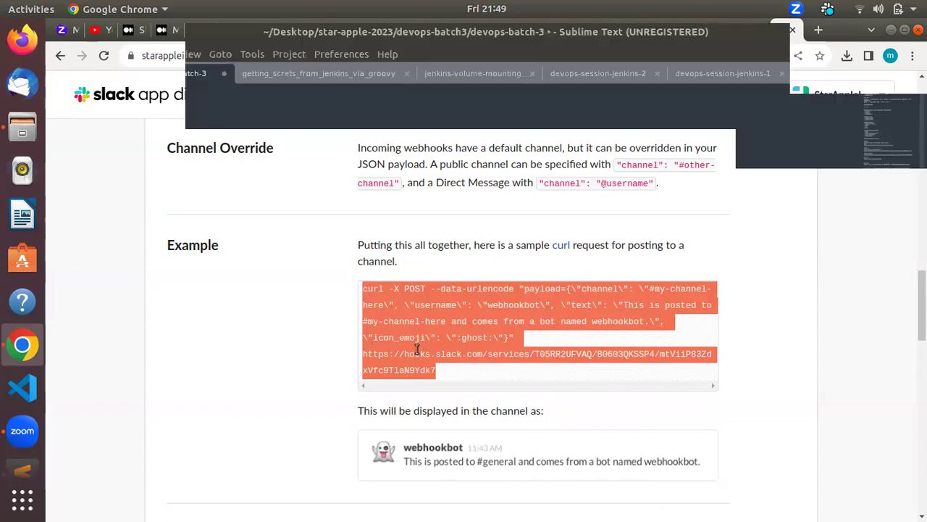
Step: Paste the sample curl command onto line 183 of the notes
{"action": "key", "text": "Return"}
{"action": "key", "text": "ctrl+v"}
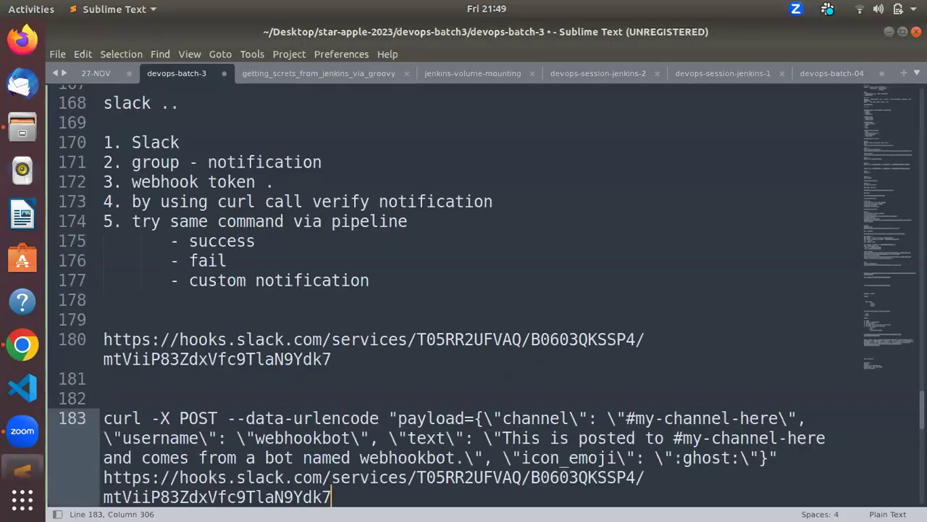
{"action": "key", "text": "Return"}
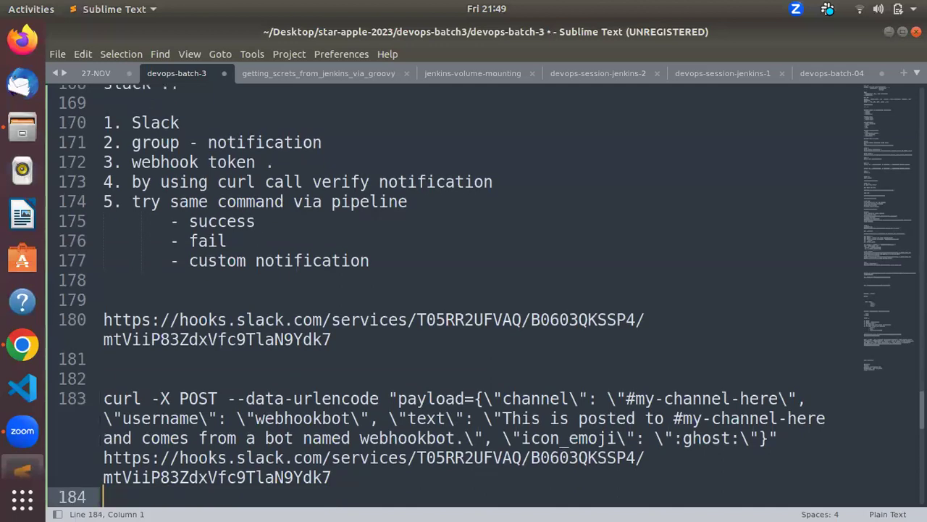
{"action": "left_click_drag", "start_coordinate": [334, 477], "coordinate": [104, 463]}
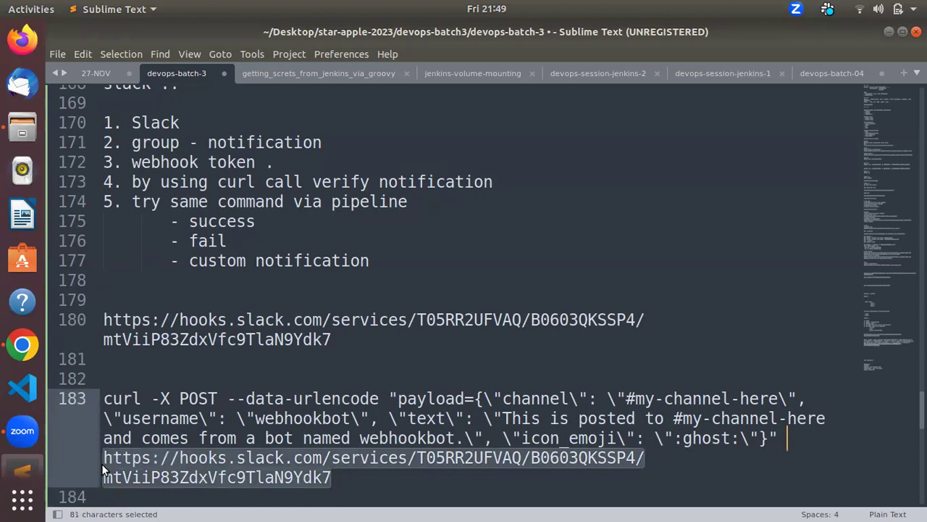
{"action": "left_click_drag", "start_coordinate": [332, 339], "coordinate": [101, 324]}
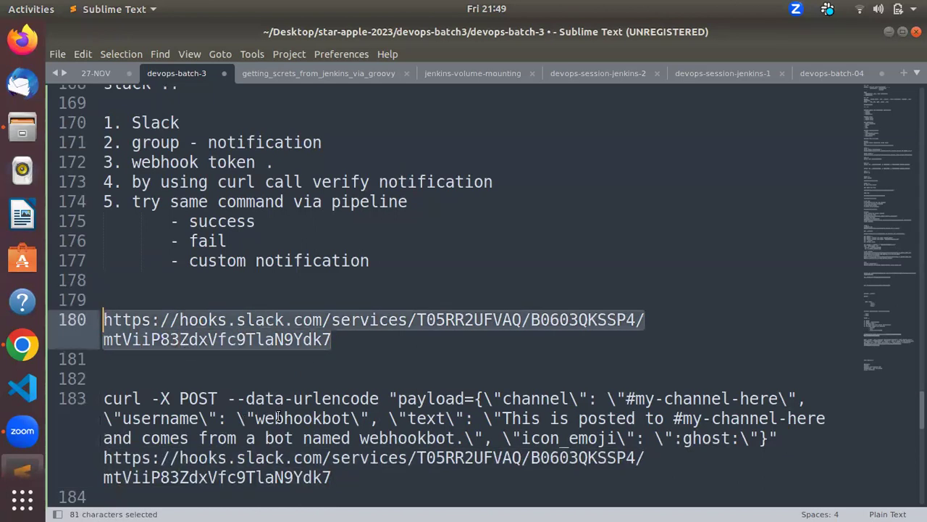
{"action": "left_click", "coordinate": [285, 450]}
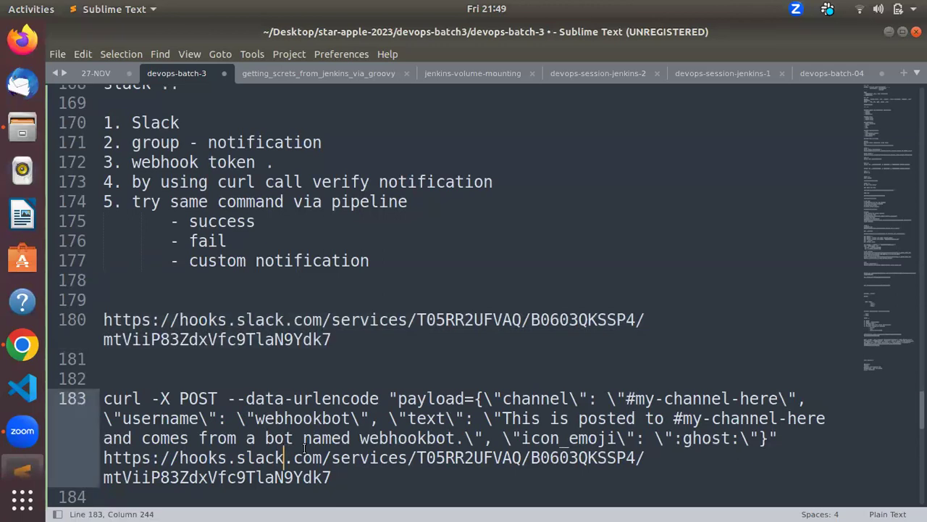
{"action": "scroll", "coordinate": [304, 445], "scroll_direction": "down", "scroll_amount": 1}
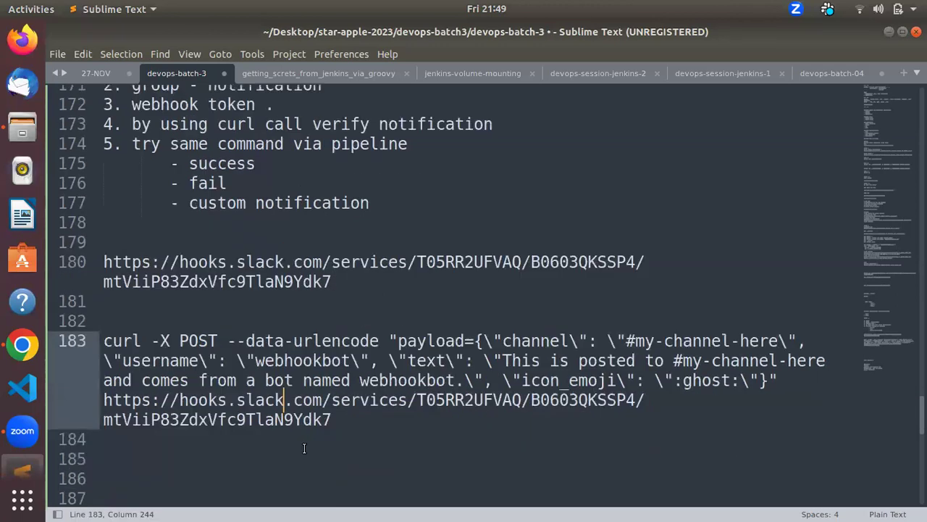
{"action": "left_click", "coordinate": [353, 436]}
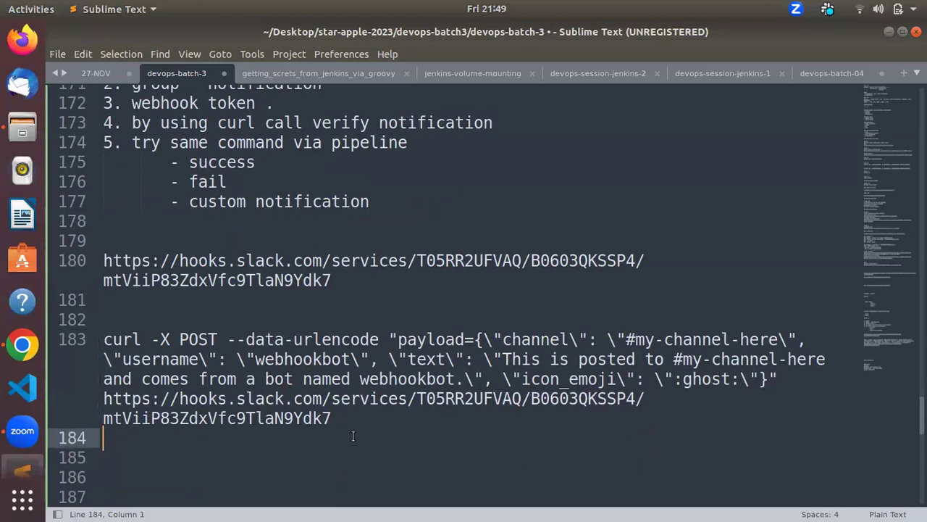
Step: Add a row of equals signs on line 185 as a separator
{"action": "key", "text": "Return"}
{"action": "key", "text": "Return"}
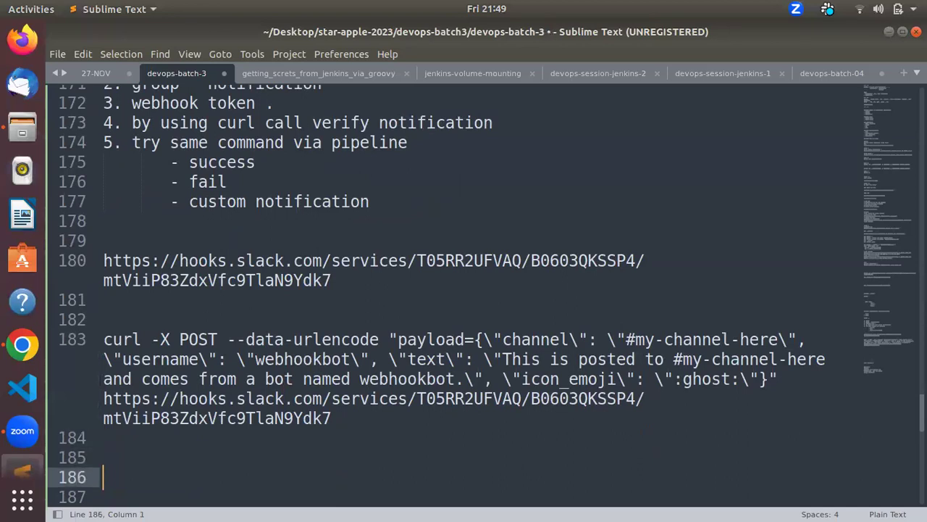
{"action": "key", "text": "Up"}
{"action": "key", "text": "Up"}
{"action": "key", "text": "Up"}
{"action": "key", "text": "Down"}
{"action": "key", "text": "Down"}
{"action": "type", "text": "=========================="}
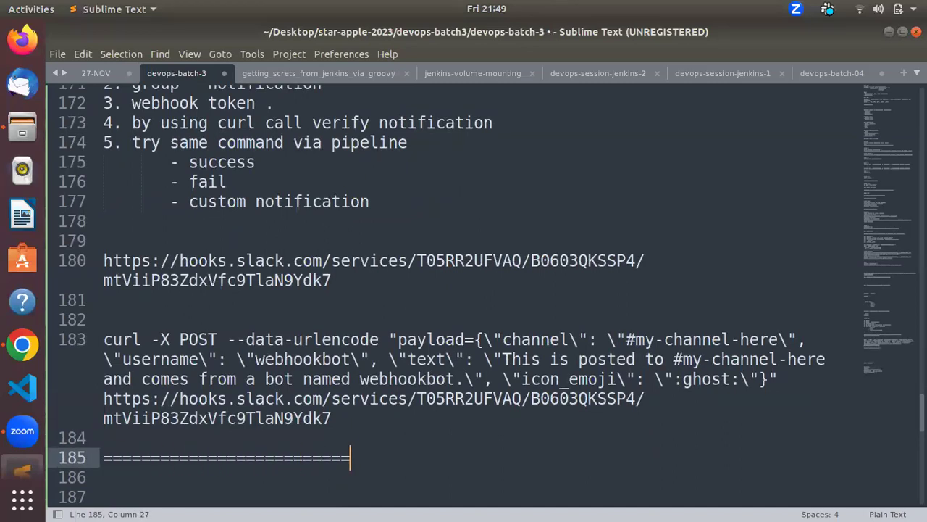
{"action": "key", "text": "Return"}
{"action": "key", "text": "Return"}
{"action": "key", "text": "Up"}
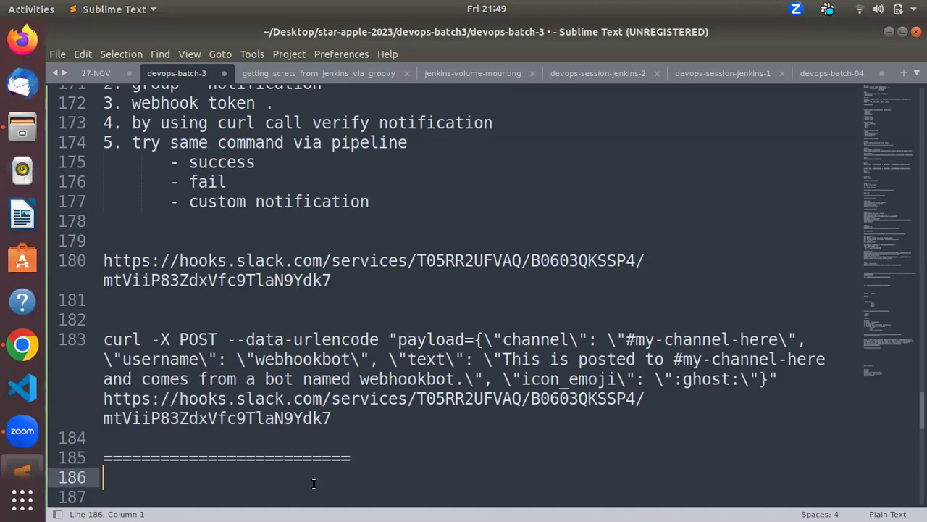
{"action": "key", "text": "alt+Tab"}
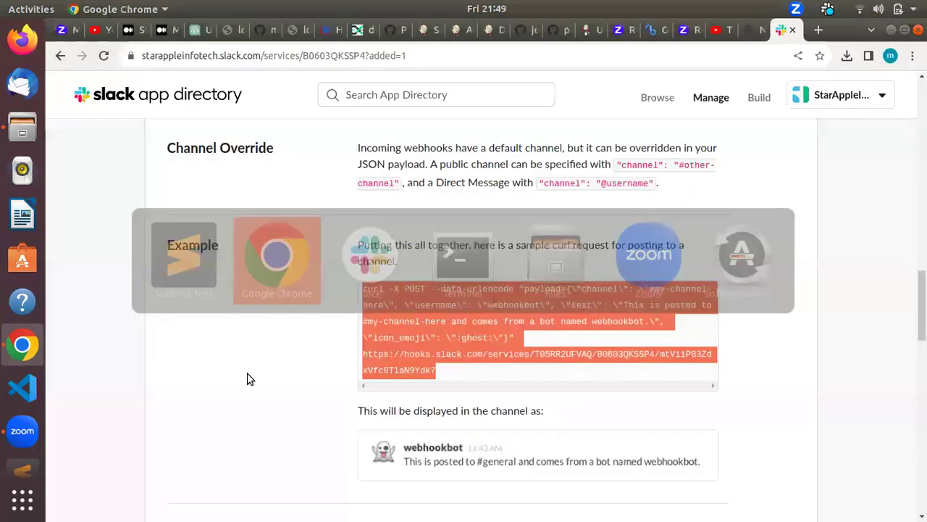
Step: Copy the webhook URL and paste it onto a new line 183 above the curl command
{"action": "scroll", "coordinate": [255, 383], "scroll_direction": "down", "scroll_amount": 15}
{"action": "scroll", "coordinate": [255, 384], "scroll_direction": "down", "scroll_amount": 4}
{"action": "scroll", "coordinate": [255, 383], "scroll_direction": "up", "scroll_amount": 2}
{"action": "scroll", "coordinate": [269, 387], "scroll_direction": "down", "scroll_amount": 5}
{"action": "scroll", "coordinate": [285, 393], "scroll_direction": "down", "scroll_amount": 3}
{"action": "scroll", "coordinate": [285, 394], "scroll_direction": "up", "scroll_amount": 3}
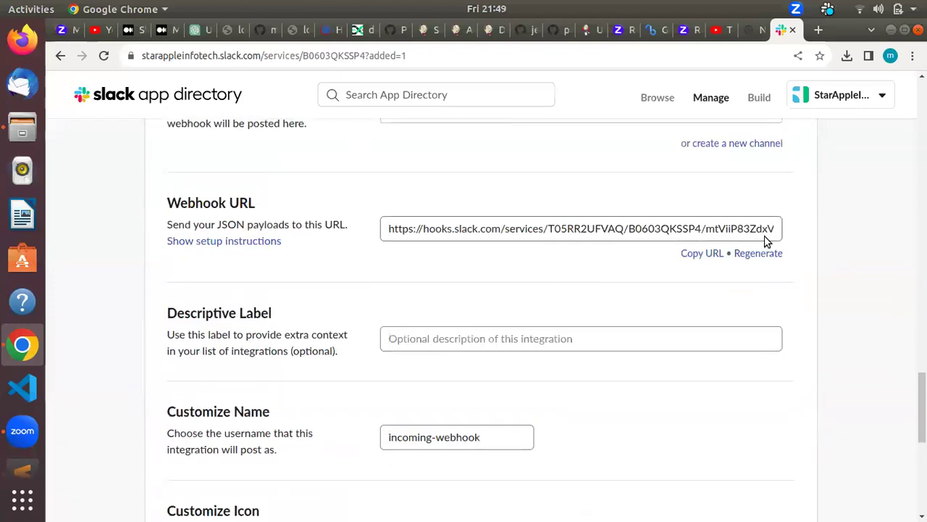
{"action": "left_click", "coordinate": [705, 254]}
{"action": "key", "text": "alt+Tab"}
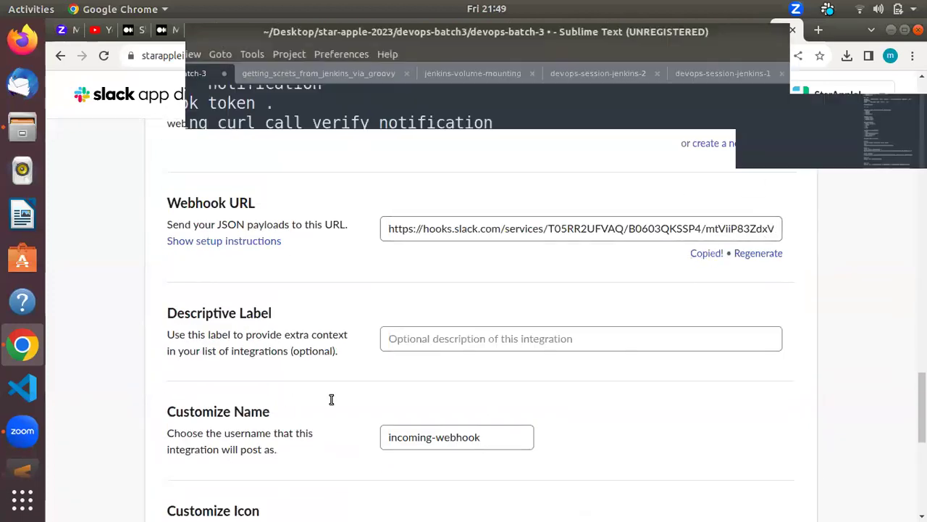
{"action": "left_click", "coordinate": [283, 314]}
{"action": "key", "text": "Return"}
{"action": "key", "text": "Return"}
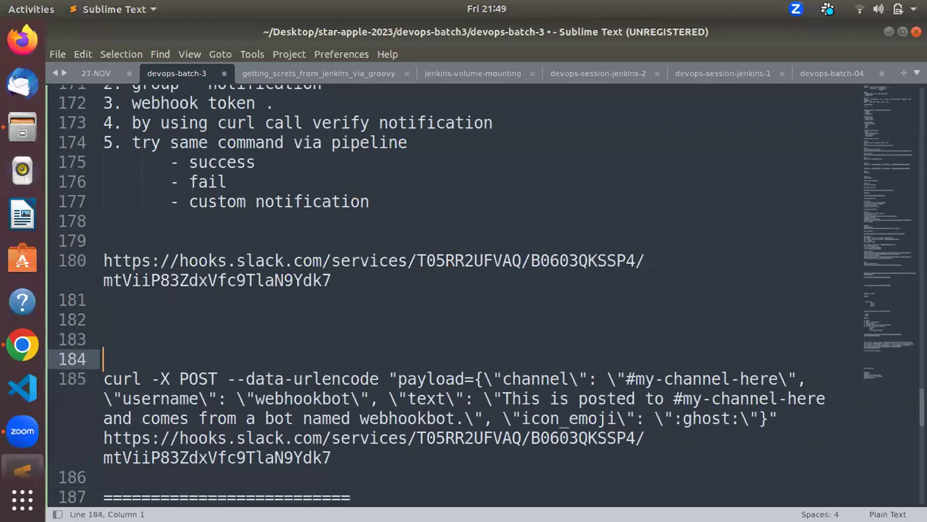
{"action": "key", "text": "Up"}
{"action": "key", "text": "ctrl+v"}
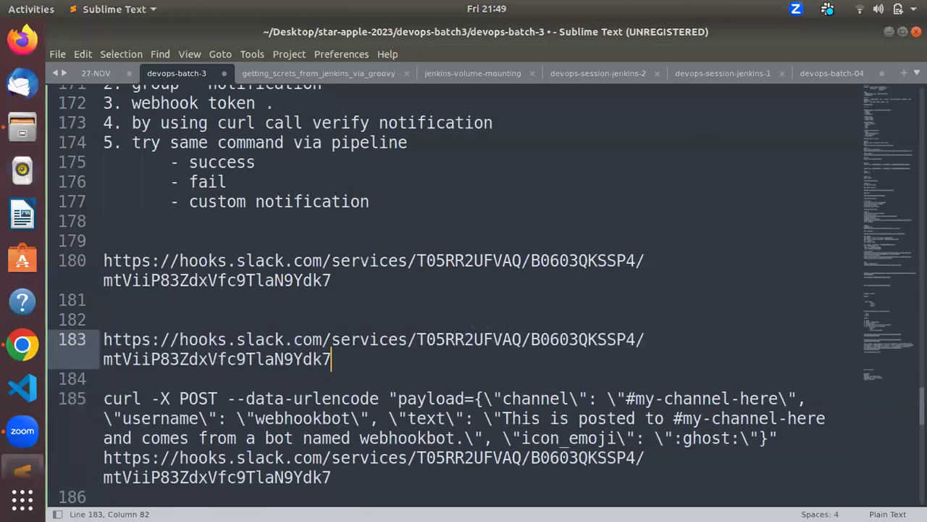
Step: Save the Incoming WebHooks settings on the setup page
{"action": "key", "text": "alt+Tab"}
{"action": "scroll", "coordinate": [394, 349], "scroll_direction": "down", "scroll_amount": 5}
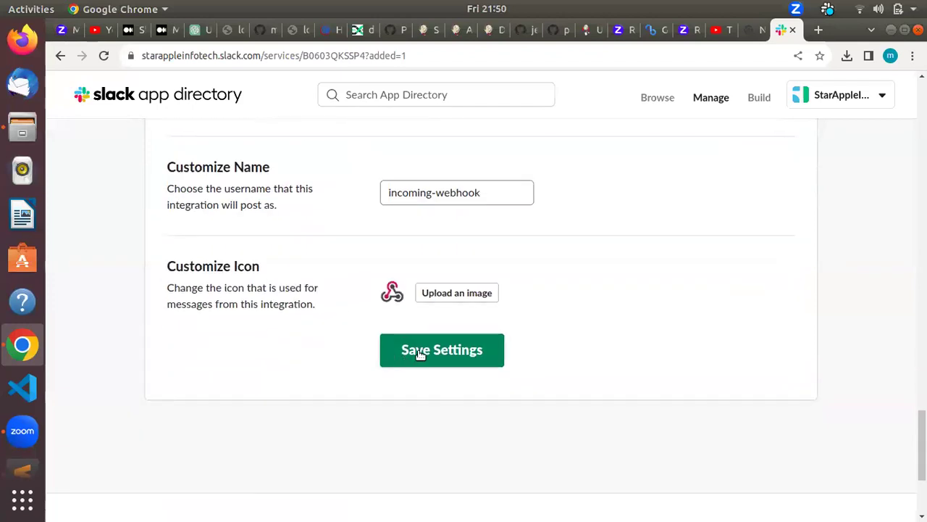
{"action": "left_click", "coordinate": [418, 352]}
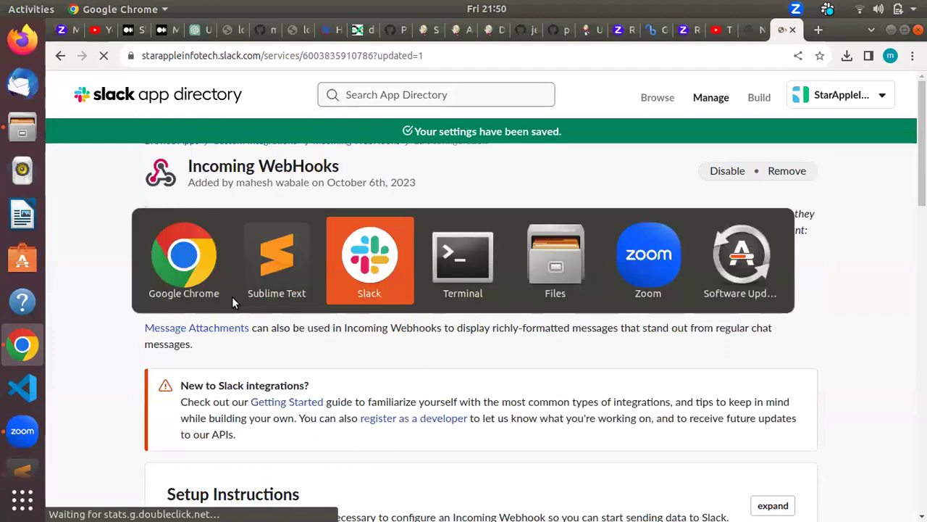
Step: View the incoming-webhook added message in the test-my-notification-devops channel
{"action": "key", "text": "alt+Tab"}
{"action": "key", "text": "alt+Tab"}
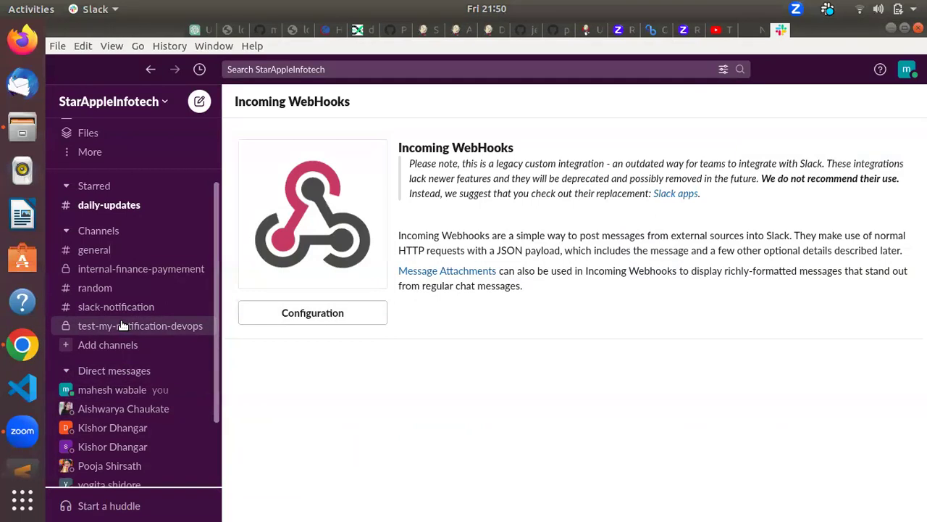
{"action": "left_click", "coordinate": [207, 326]}
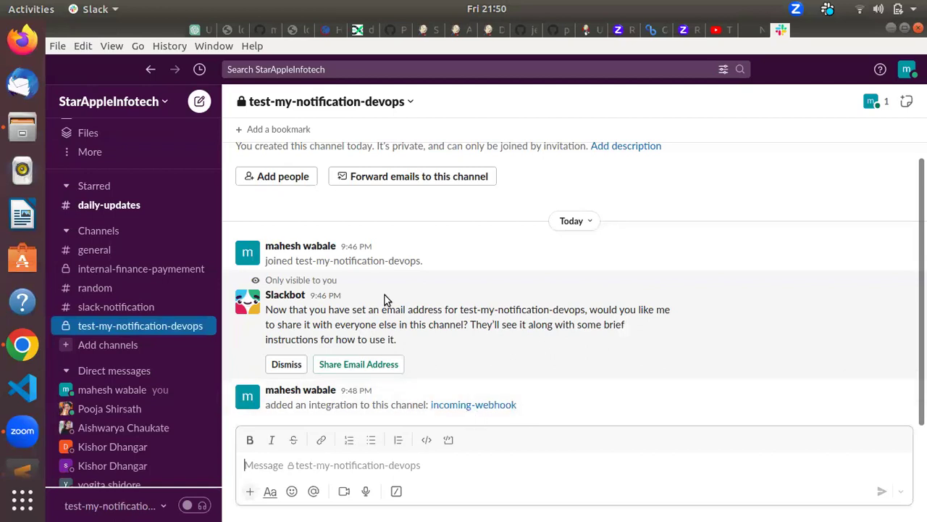
{"action": "key", "text": "alt+Tab"}
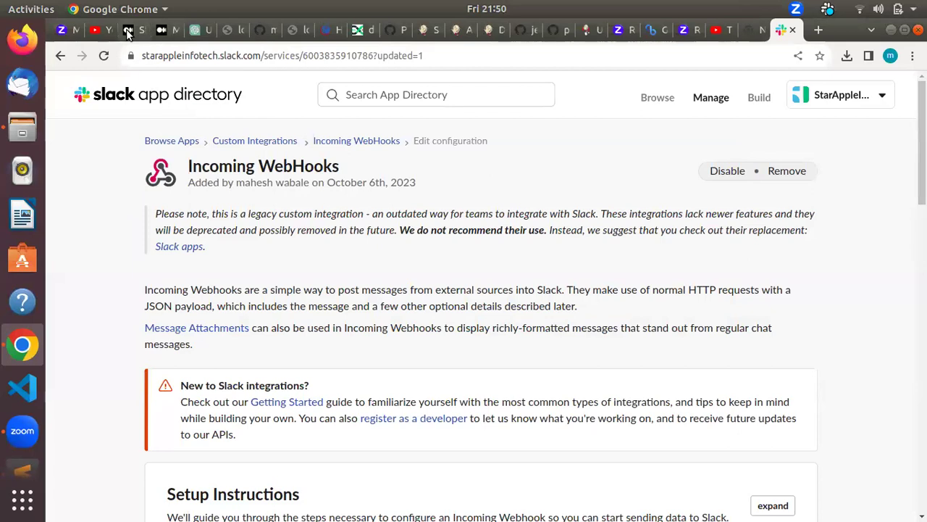
Step: Copy the curl -X POST line from the Medium article's bash script and go to line 185 of the notes
{"action": "left_click", "coordinate": [133, 30]}
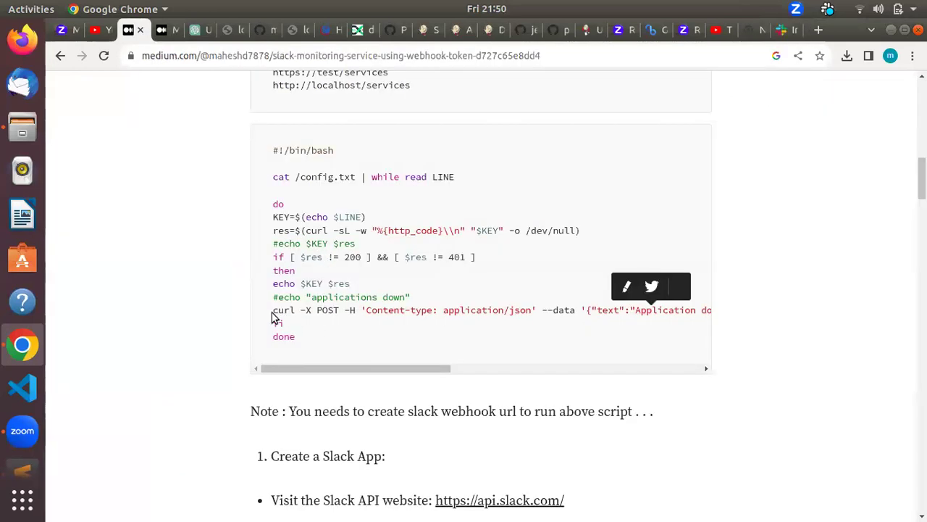
{"action": "left_click_drag", "start_coordinate": [274, 316], "coordinate": [276, 323]}
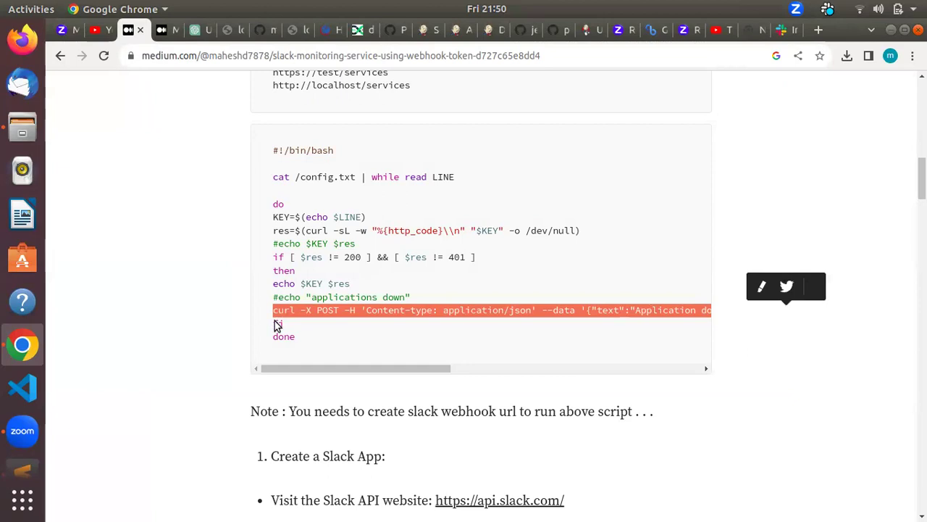
{"action": "key", "text": "alt+Tab"}
{"action": "left_click", "coordinate": [372, 473]}
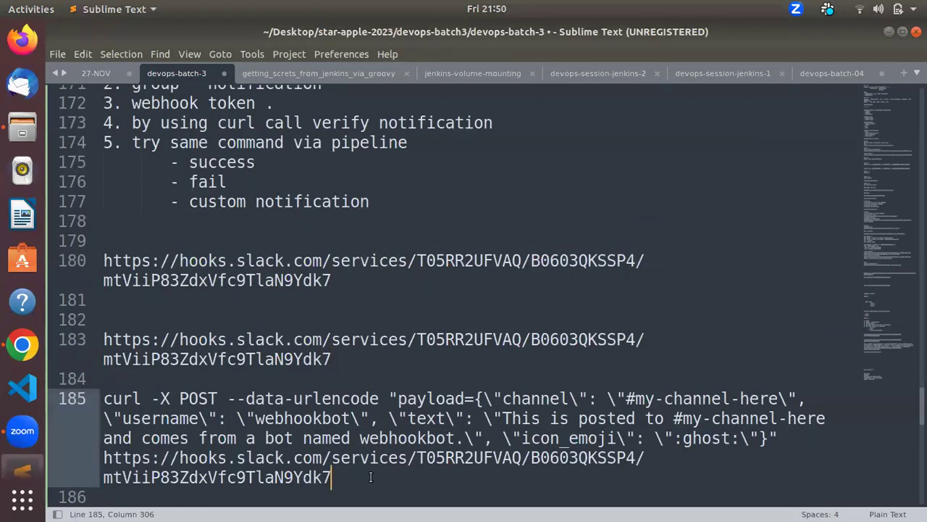
Step: Paste the curl line on line 188 and replace its webhookurl placeholder with the real webhook URL
{"action": "key", "text": "Return"}
{"action": "key", "text": "Return"}
{"action": "key", "text": "Return"}
{"action": "key", "text": "ctrl+v"}
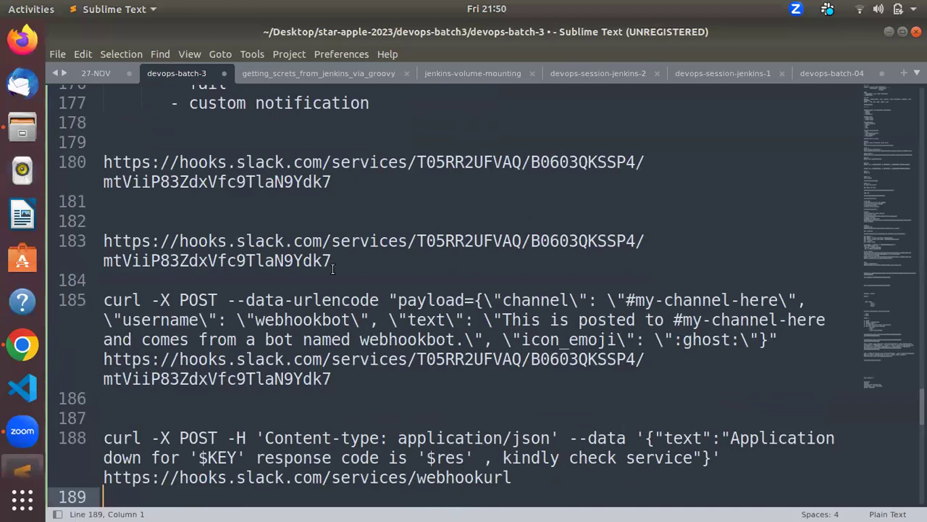
{"action": "left_click_drag", "start_coordinate": [331, 259], "coordinate": [105, 239]}
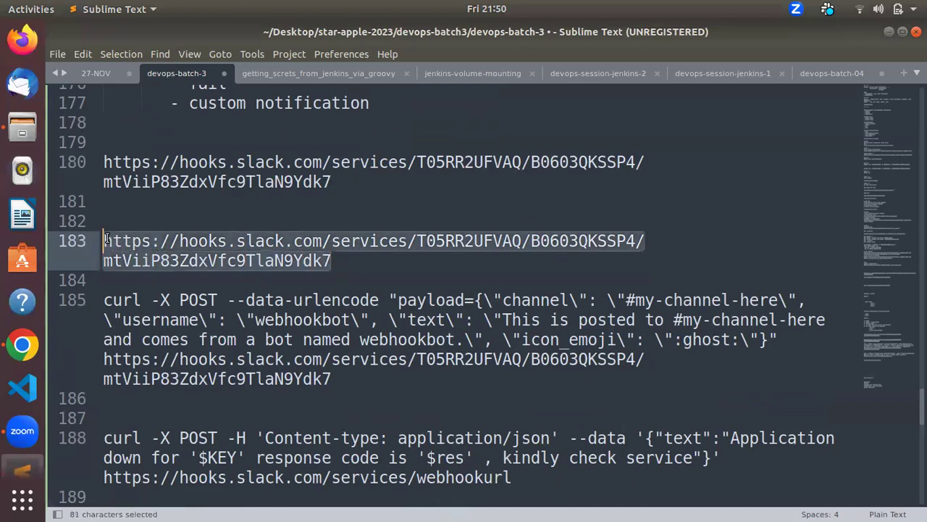
{"action": "key", "text": "ctrl+c"}
{"action": "left_click", "coordinate": [512, 476]}
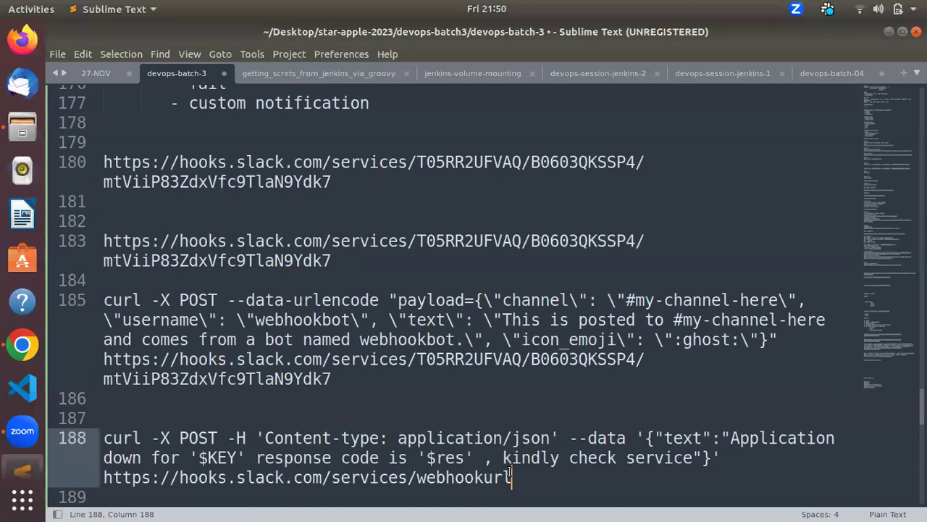
{"action": "left_click_drag", "start_coordinate": [513, 477], "coordinate": [102, 475]}
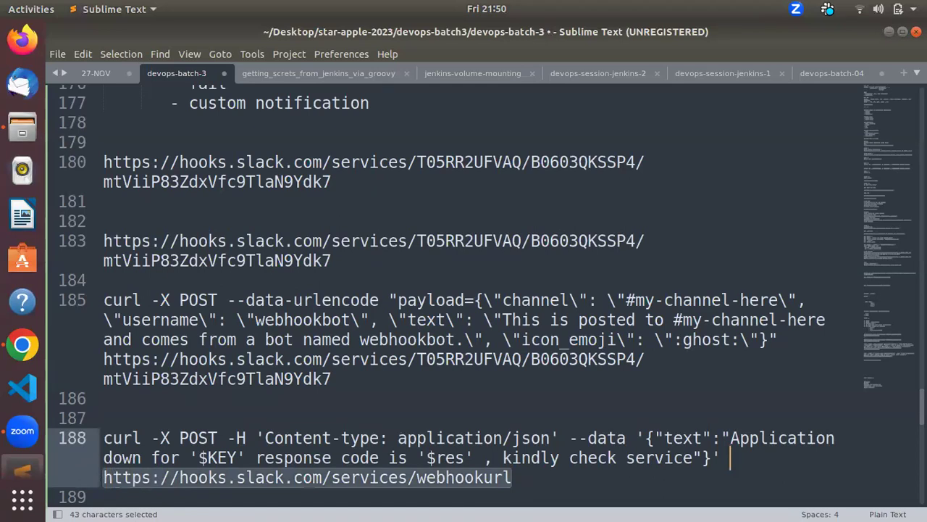
{"action": "key", "text": "ctrl+v"}
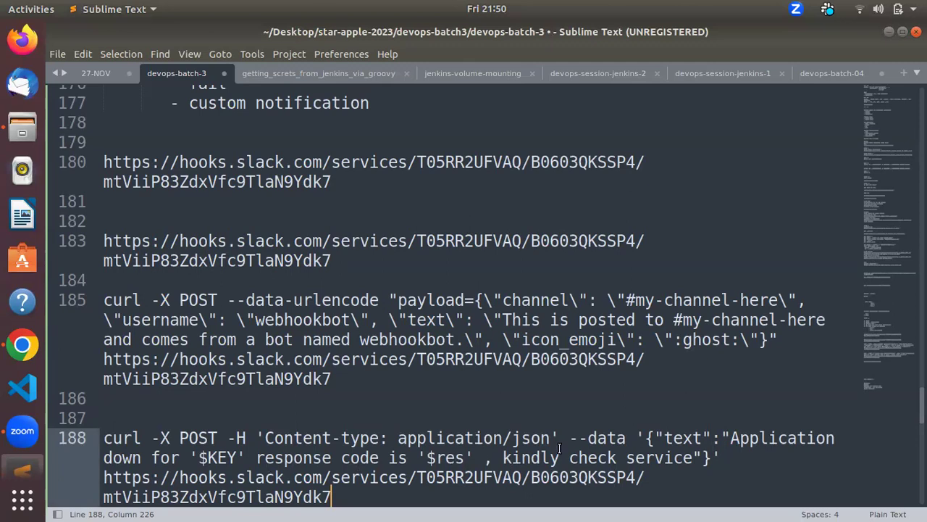
Step: Change the message text to 'My First Demo Notification' and copy the finished curl line
{"action": "left_click", "coordinate": [694, 455]}
{"action": "left_click_drag", "start_coordinate": [693, 454], "coordinate": [731, 438]}
{"action": "key", "text": "BackSpace"}
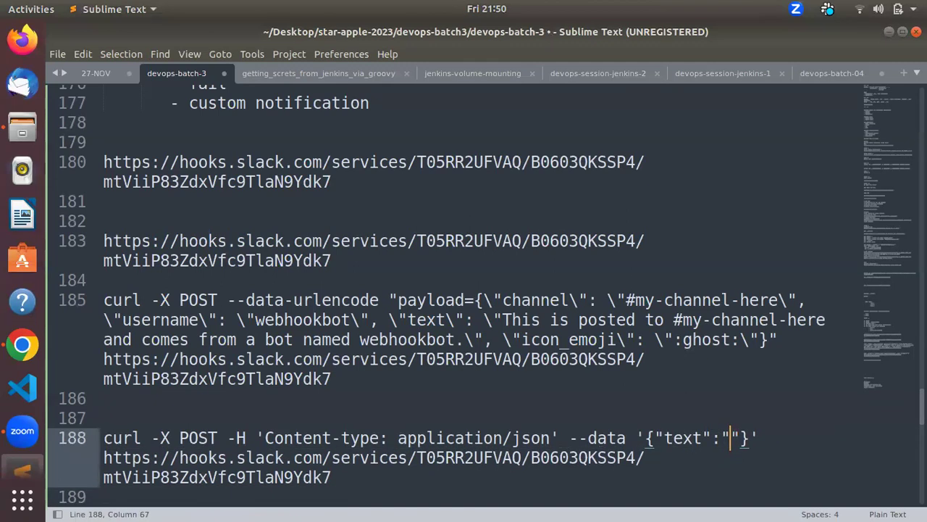
{"action": "type", "text": "My "}
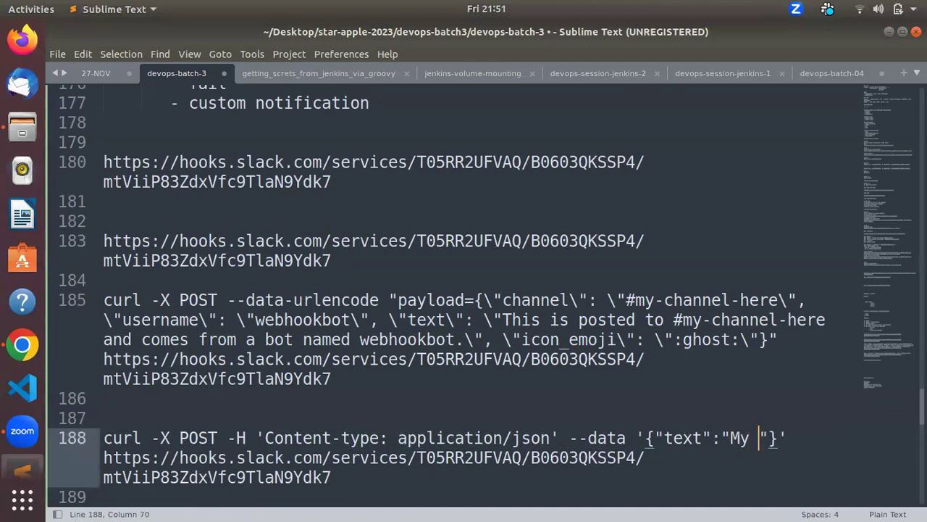
{"action": "type", "text": "First "}
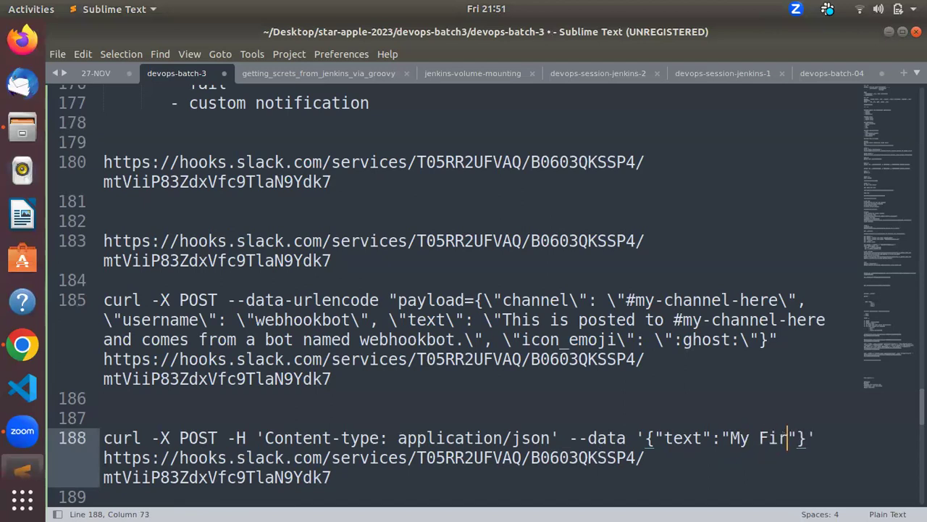
{"action": "type", "text": "Demo "}
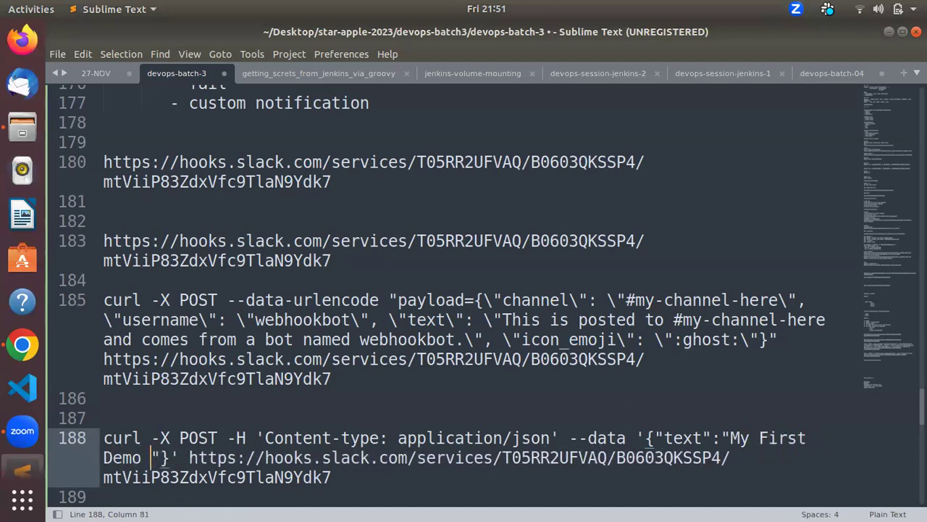
{"action": "type", "text": "Notificati"}
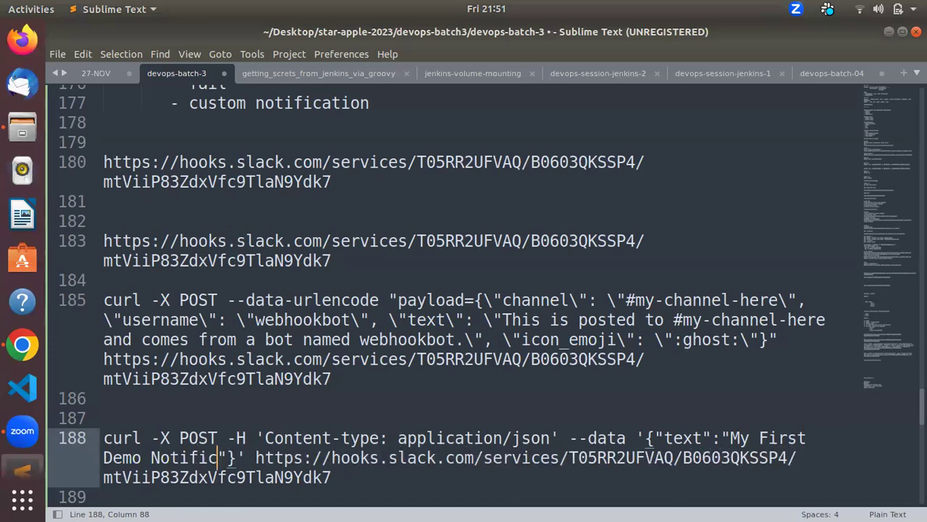
{"action": "type", "text": "on"}
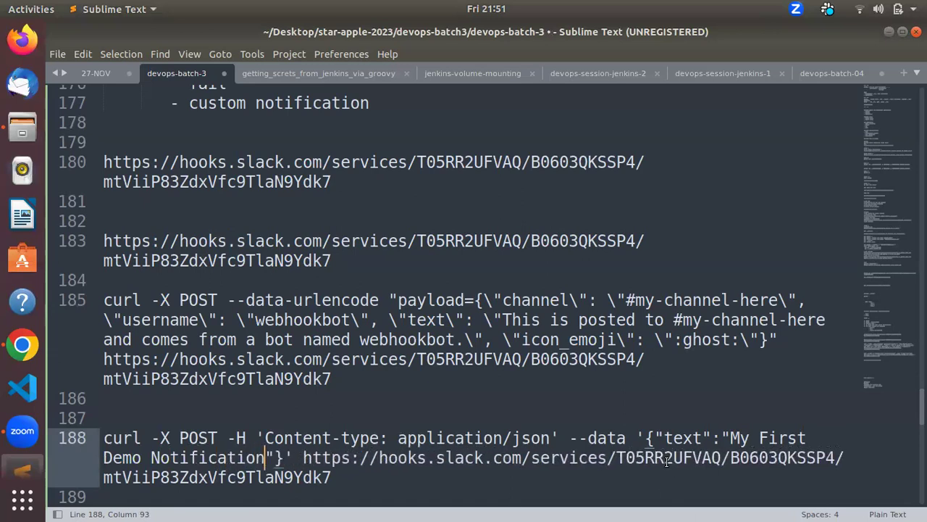
{"action": "left_click_drag", "start_coordinate": [331, 474], "coordinate": [88, 437]}
{"action": "key", "text": "ctrl+c"}
{"action": "key", "text": "alt+Tab"}
{"action": "key", "text": "alt+Tab"}
{"action": "key", "text": "alt+Tab"}
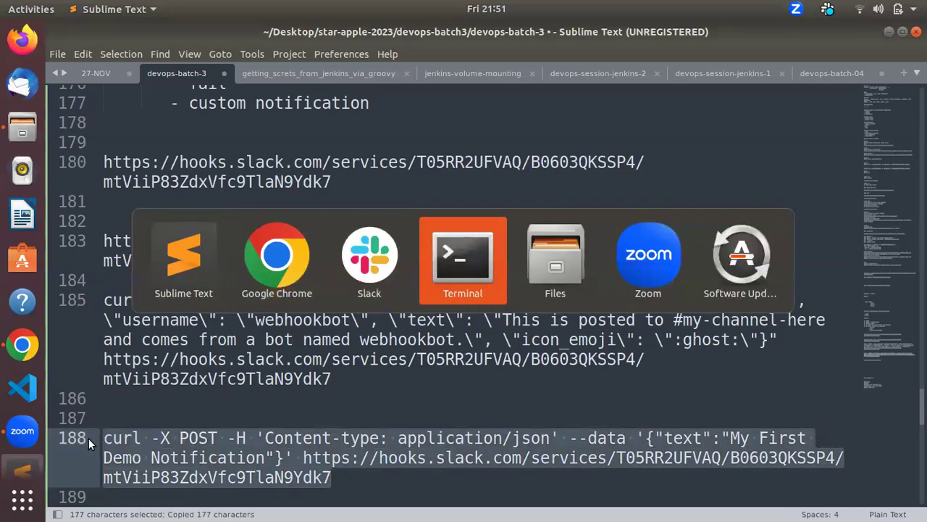
Step: Recopy the line-188 curl command from Sublime Text and paste it at the root terminal prompt
{"action": "key", "text": "Return"}
{"action": "key", "text": "Return"}
{"action": "key", "text": "Return"}
{"action": "key", "text": "Return"}
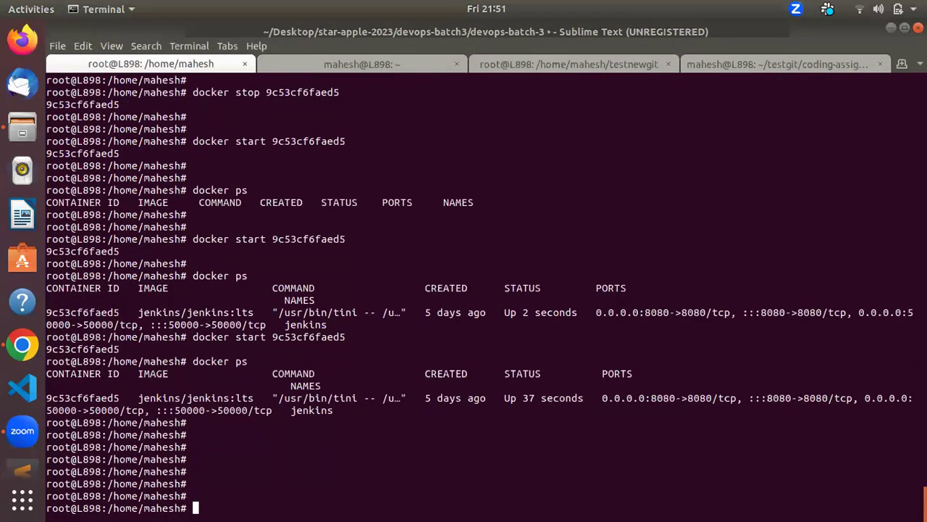
{"action": "key", "text": "Return"}
{"action": "key", "text": "Return"}
{"action": "key", "text": "Return"}
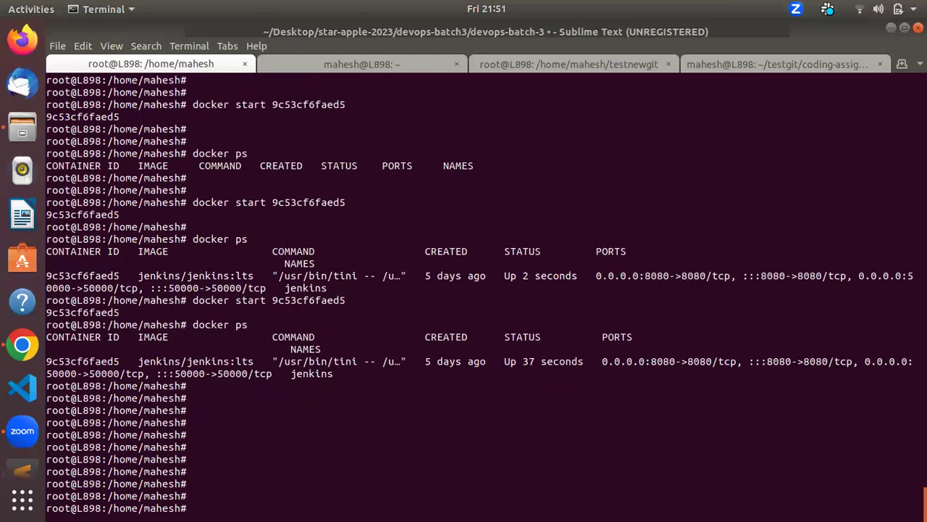
{"action": "key", "text": "alt+Tab"}
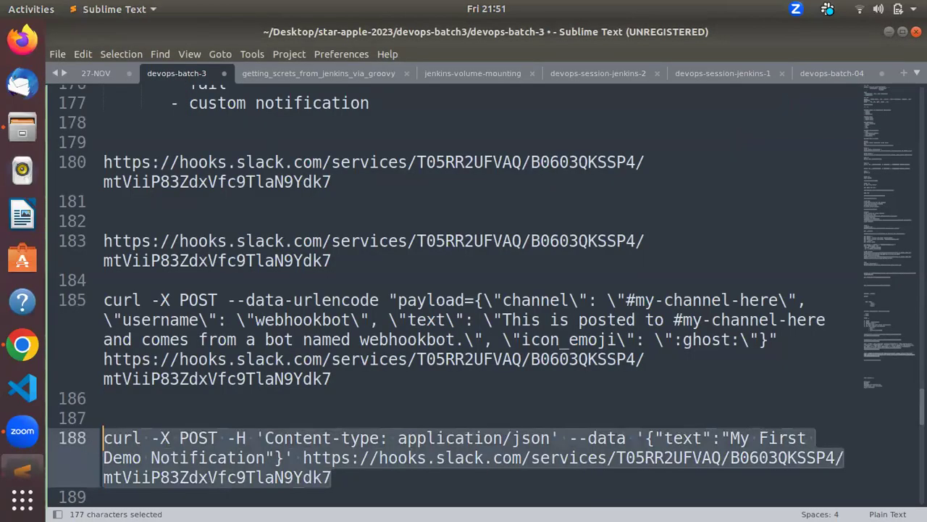
{"action": "key", "text": "alt+Tab"}
{"action": "key", "text": "alt+Tab"}
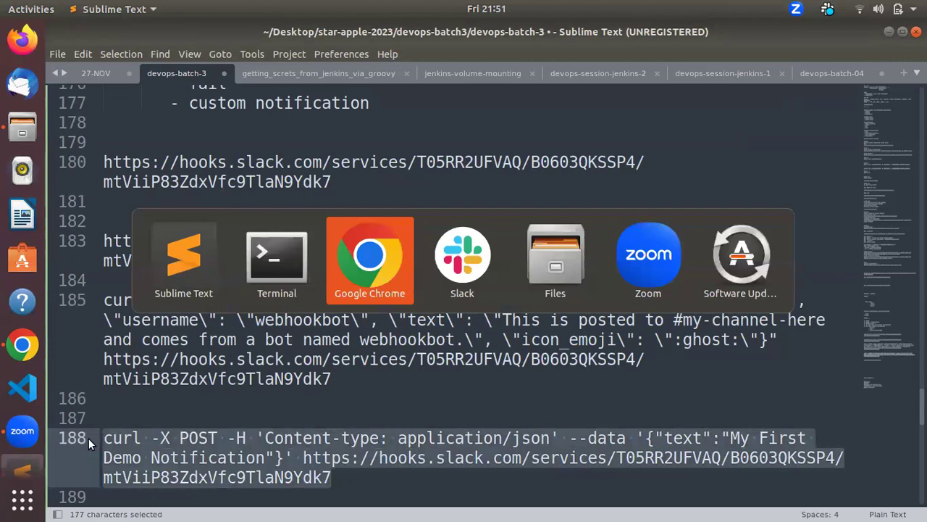
{"action": "key", "text": "alt+Tab"}
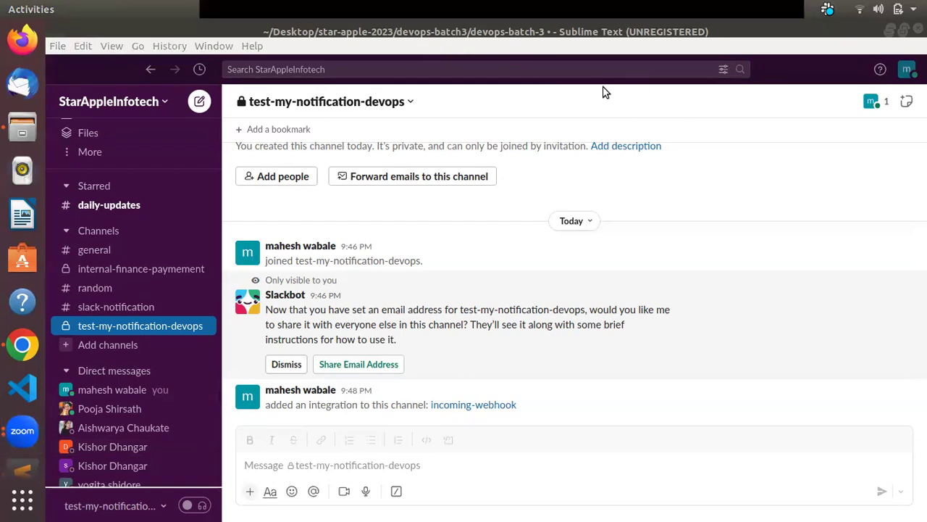
{"action": "key", "text": "alt+Tab"}
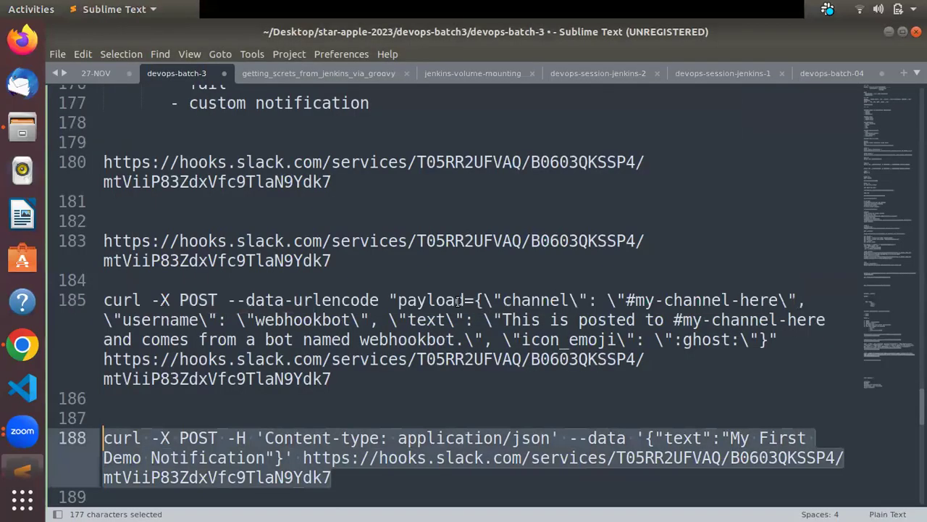
{"action": "key", "text": "ctrl+c"}
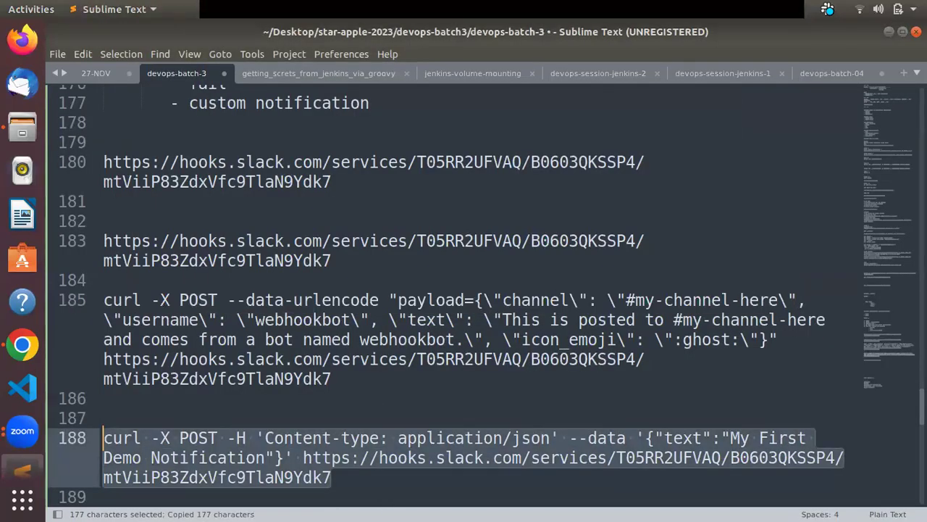
{"action": "key", "text": "alt+Tab"}
{"action": "key", "text": "Tab"}
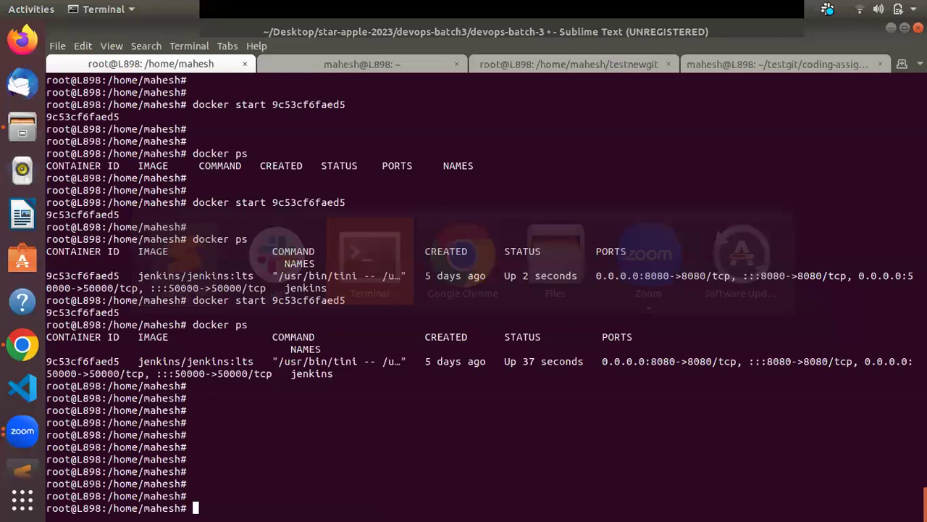
{"action": "key", "text": "ctrl+shift+v"}
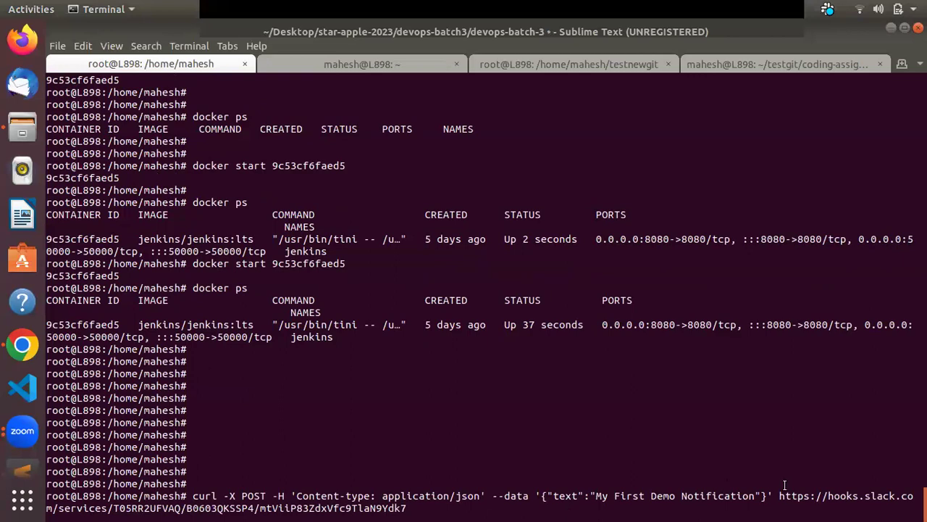
Step: Run the curl POST sending 'My First Demo Notification' to the Slack webhook and confirm it returns ok
{"action": "left_click_drag", "start_coordinate": [779, 495], "coordinate": [410, 508]}
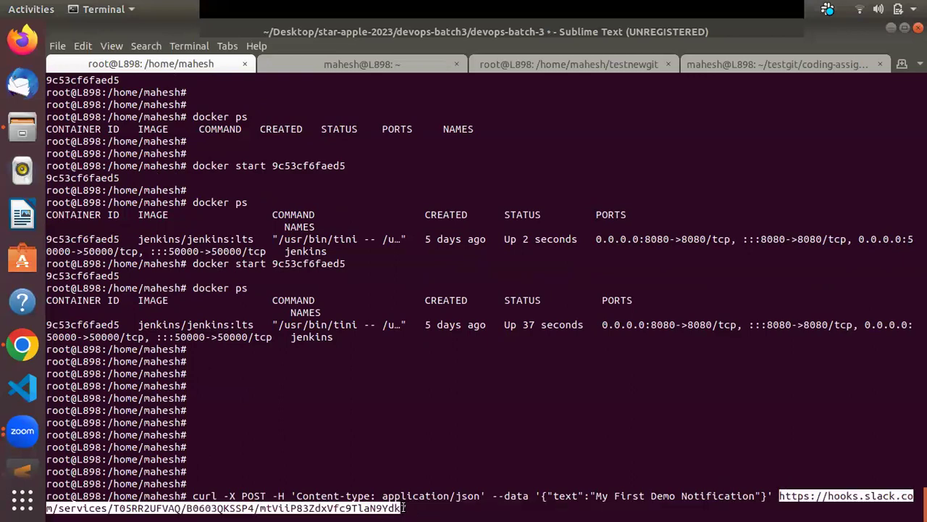
{"action": "left_click_drag", "start_coordinate": [542, 497], "coordinate": [759, 493]}
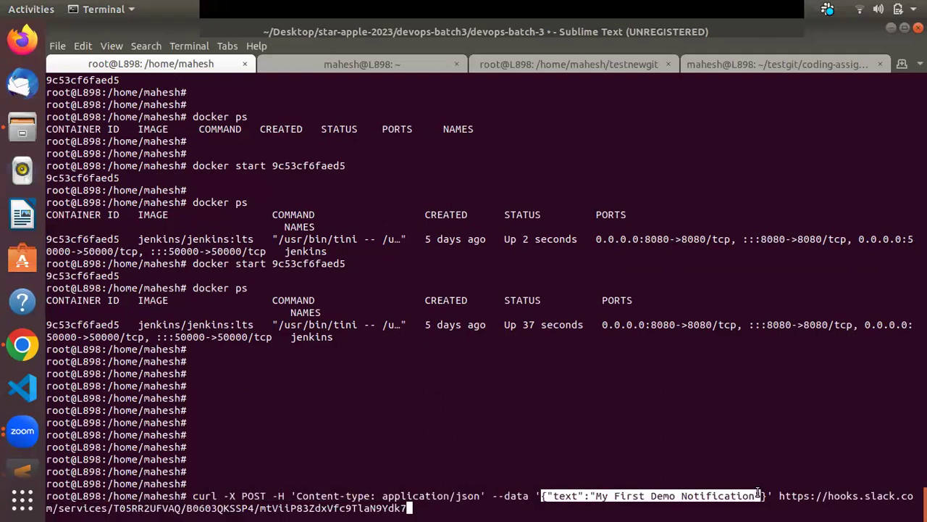
{"action": "left_click", "coordinate": [647, 502]}
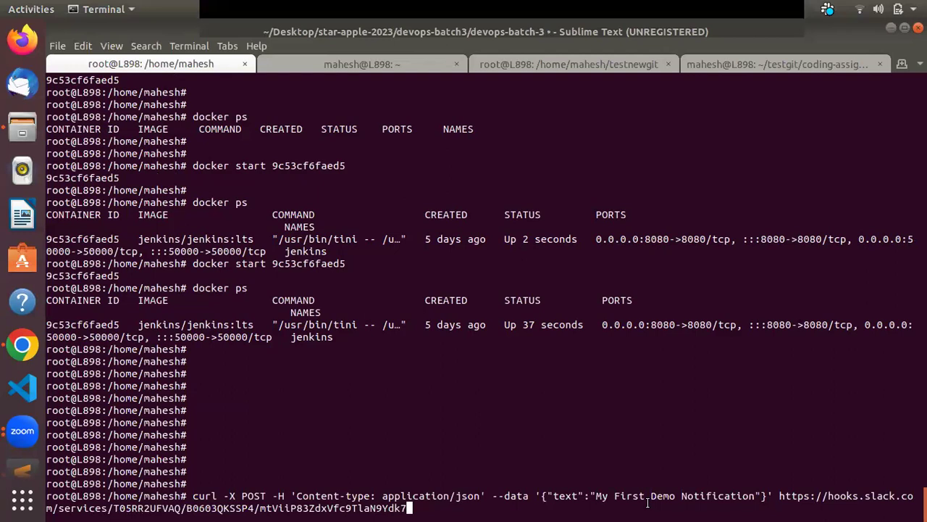
{"action": "key", "text": "Return"}
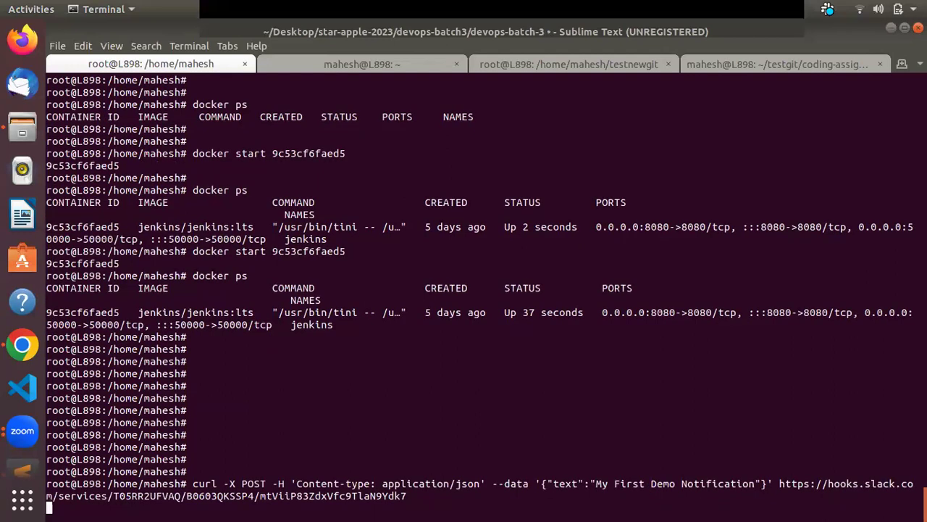
{"action": "key", "text": "Return"}
{"action": "key", "text": "Return"}
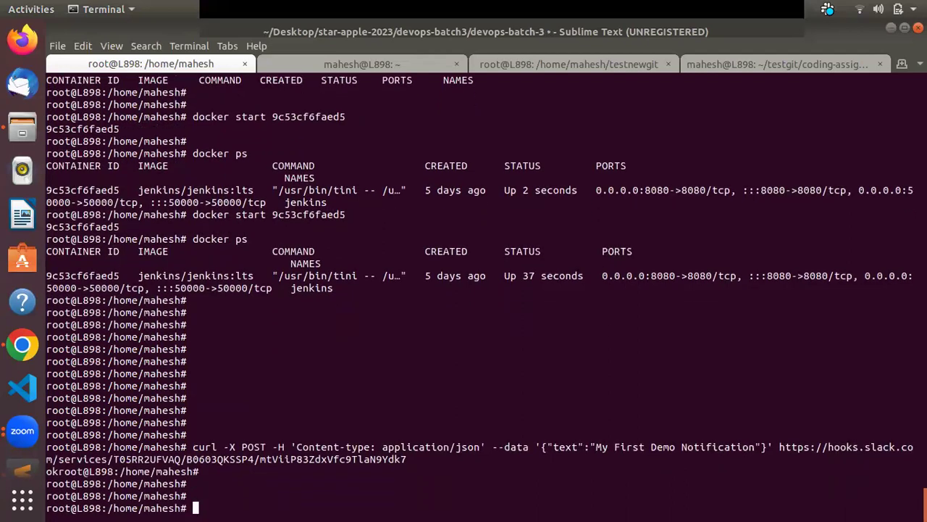
{"action": "key", "text": "alt+Tab"}
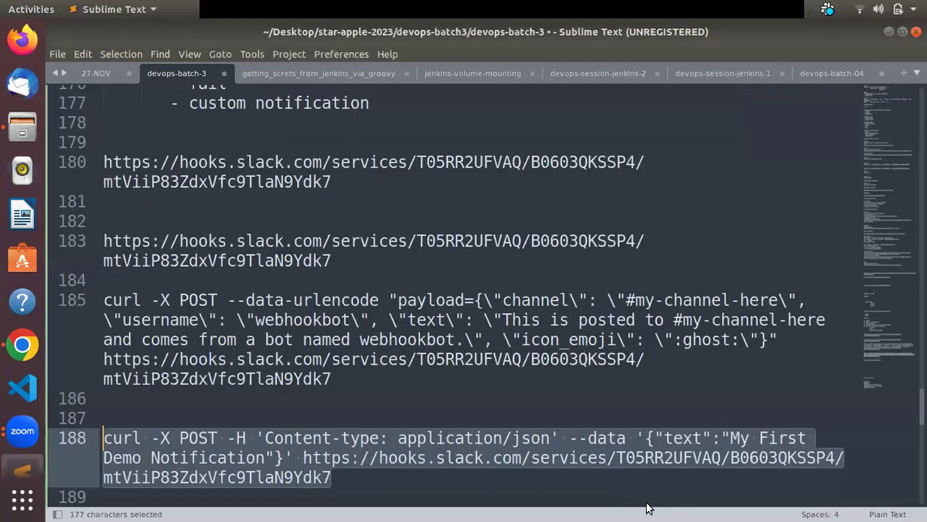
{"action": "key", "text": "alt+Tab"}
{"action": "key", "text": "alt+Tab"}
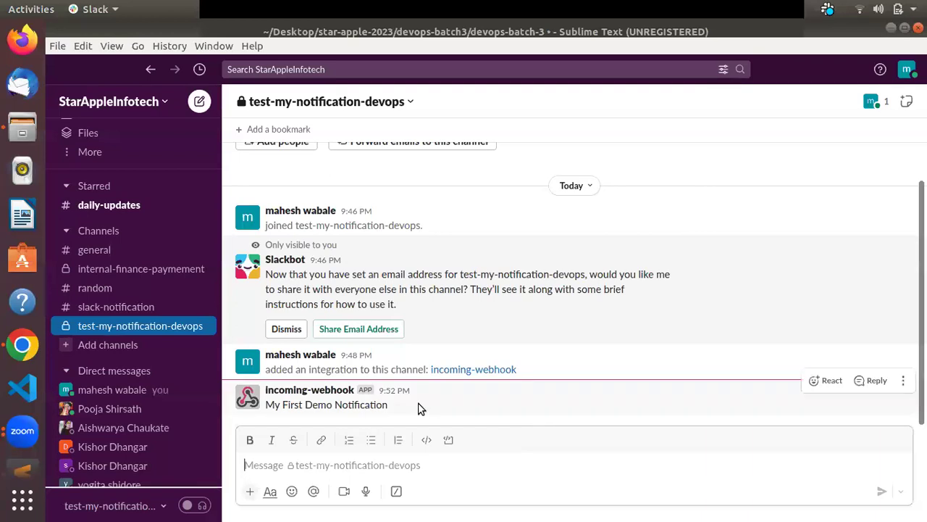
Step: Check the demo notification in Slack, then copy the full curl webhook command from the terminal
{"action": "double_click", "coordinate": [364, 404]}
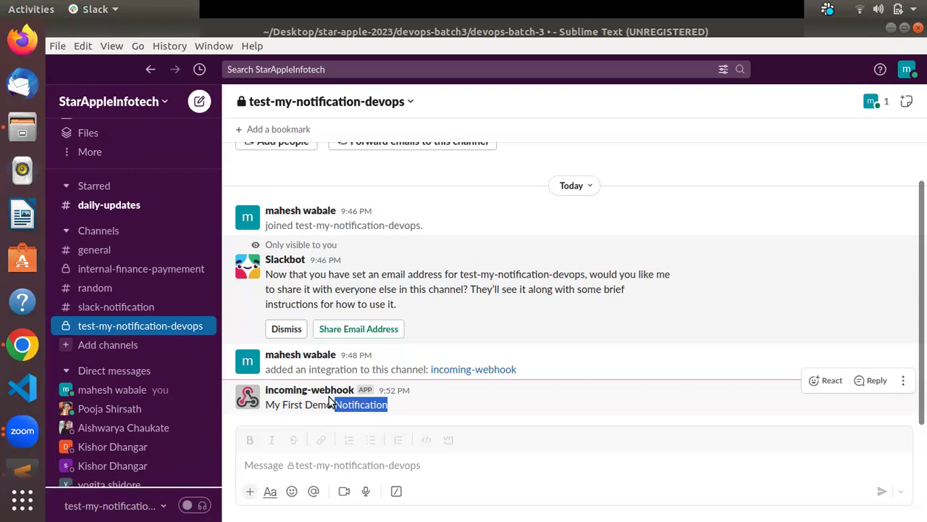
{"action": "key", "text": "alt+Tab"}
{"action": "key", "text": "alt+Tab"}
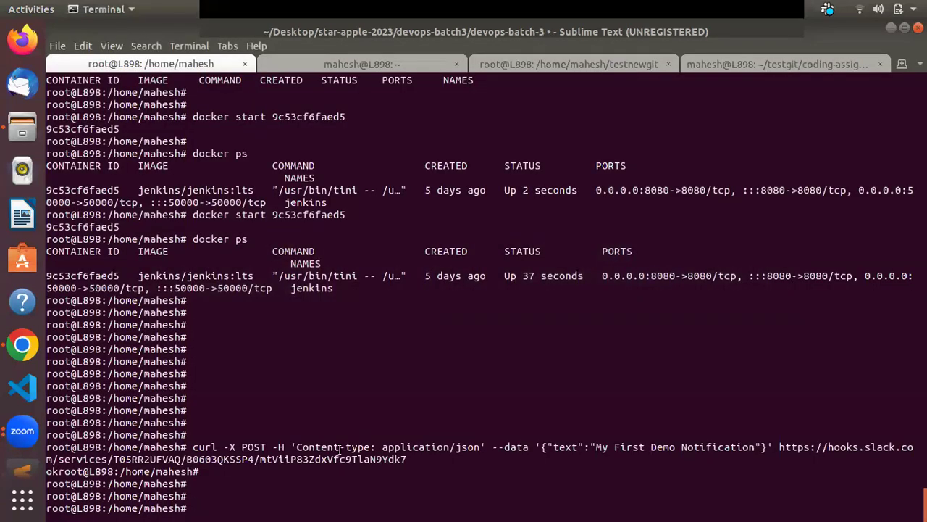
{"action": "left_click_drag", "start_coordinate": [407, 458], "coordinate": [192, 447]}
{"action": "right_click", "coordinate": [192, 447]}
{"action": "left_click", "coordinate": [240, 327]}
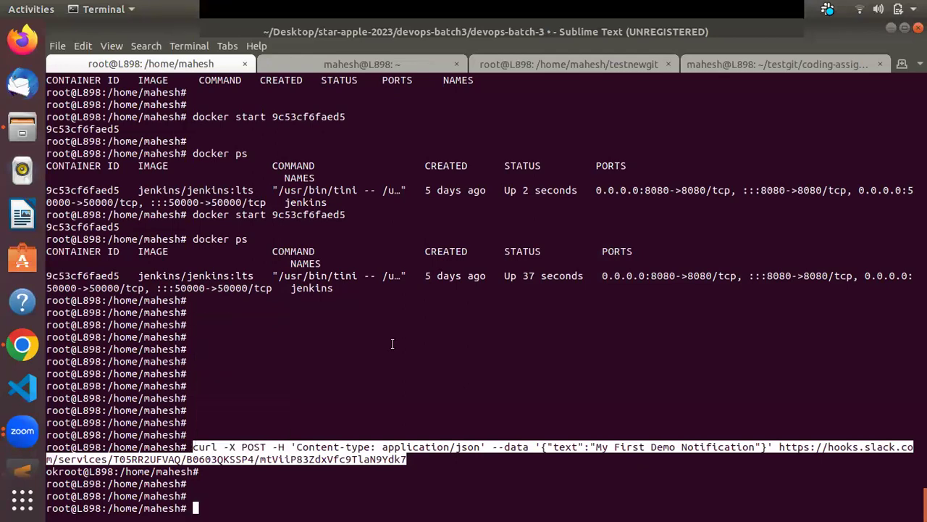
{"action": "key", "text": "alt+Tab"}
{"action": "key", "text": "alt+Tab"}
{"action": "key", "text": "alt+Tab"}
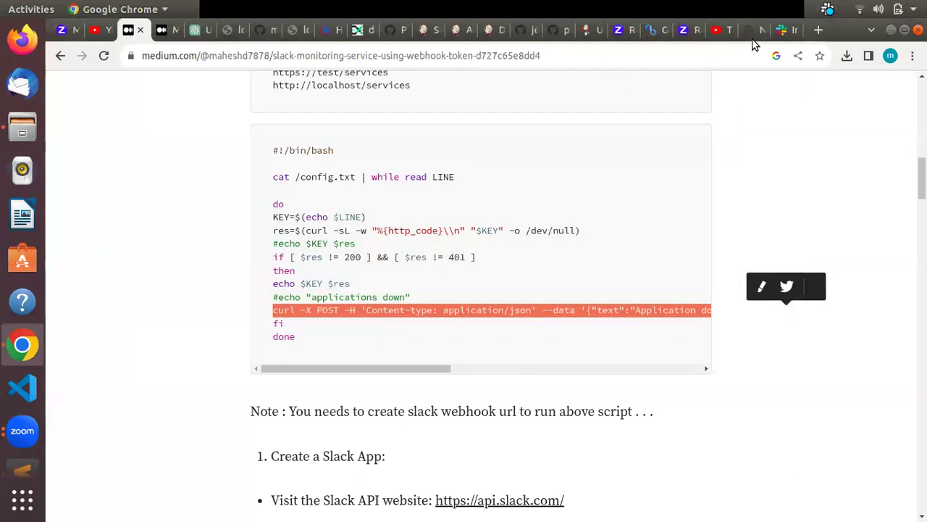
Step: Go to the Jenkins dashboard listing demojob2 through pipeline
{"action": "left_click", "coordinate": [461, 30]}
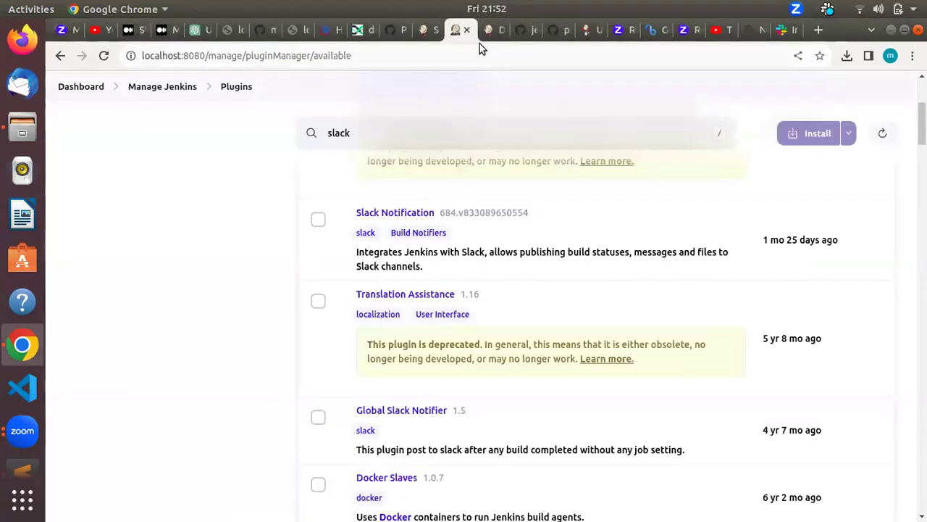
{"action": "left_click", "coordinate": [420, 33]}
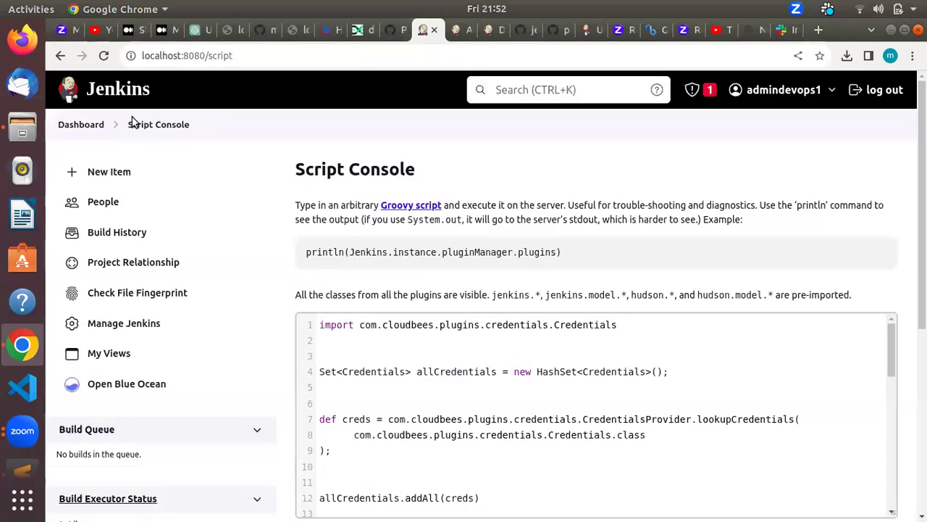
{"action": "left_click", "coordinate": [81, 124]}
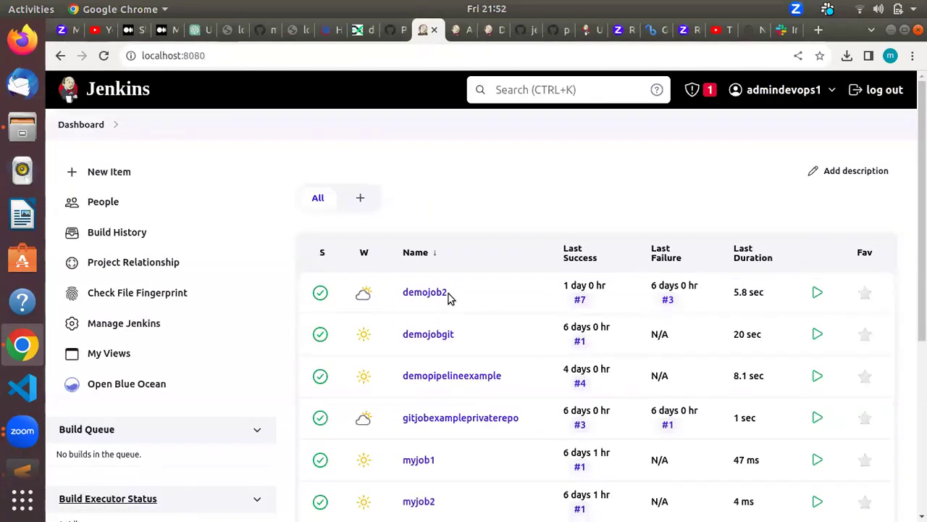
{"action": "scroll", "coordinate": [448, 297], "scroll_direction": "down", "scroll_amount": 5}
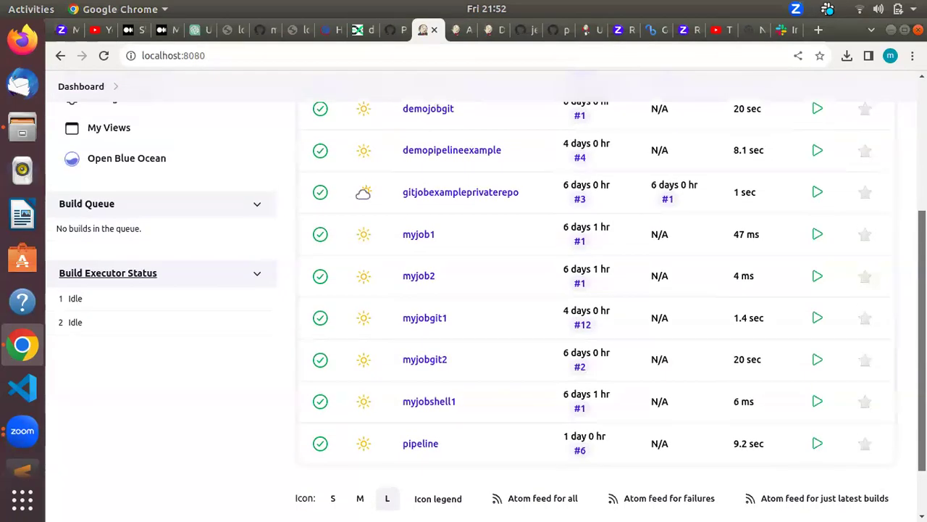
{"action": "scroll", "coordinate": [427, 297], "scroll_direction": "up", "scroll_amount": 5}
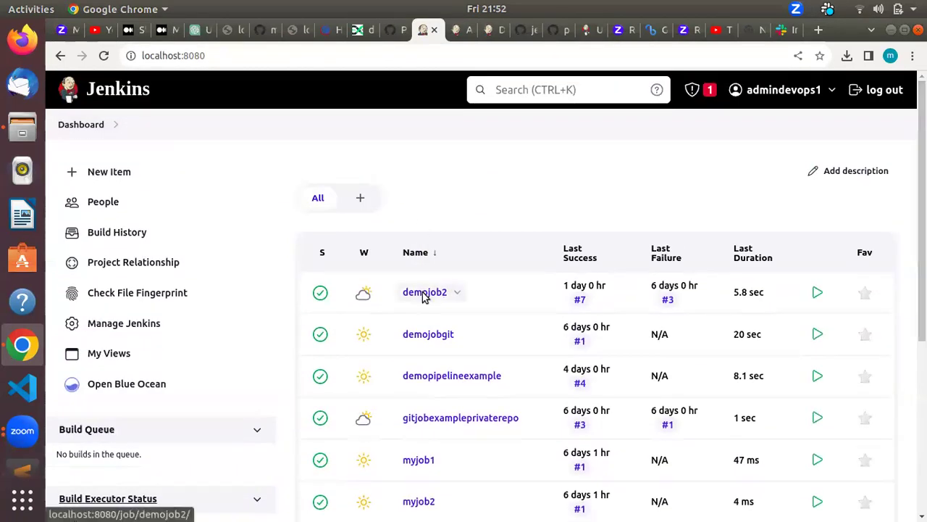
Step: Append a 'curl --version' line to demojob2's Execute shell command and save the configuration
{"action": "left_click", "coordinate": [425, 294]}
{"action": "left_click", "coordinate": [124, 296]}
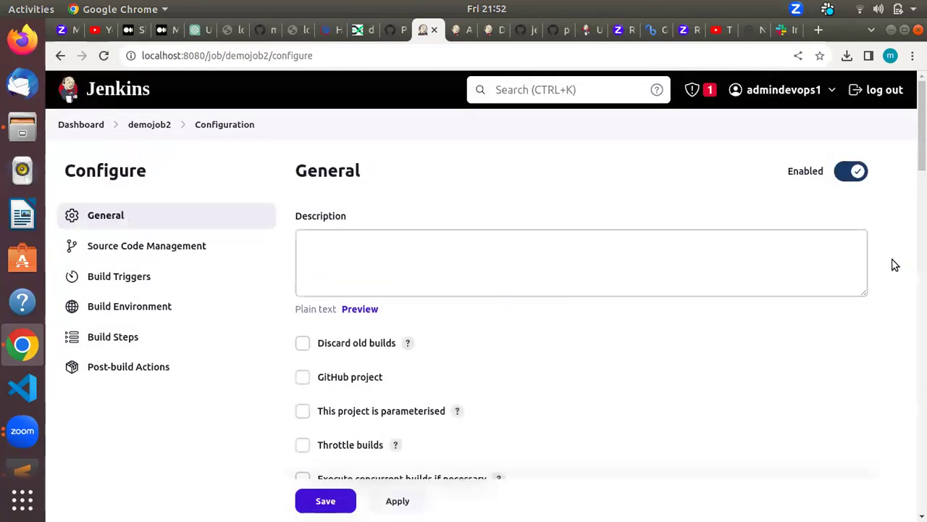
{"action": "scroll", "coordinate": [579, 290], "scroll_direction": "down", "scroll_amount": 10}
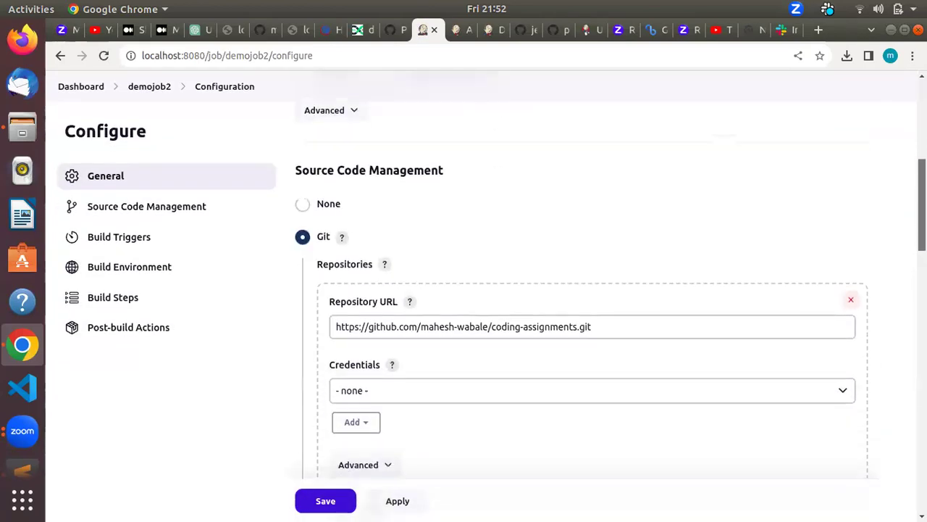
{"action": "scroll", "coordinate": [905, 306], "scroll_direction": "down", "scroll_amount": 10}
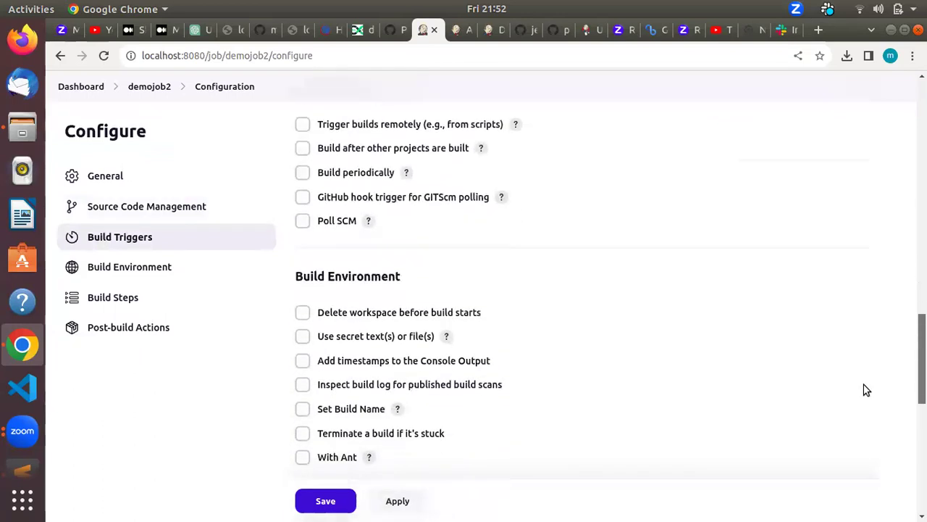
{"action": "scroll", "coordinate": [841, 442], "scroll_direction": "down", "scroll_amount": 2}
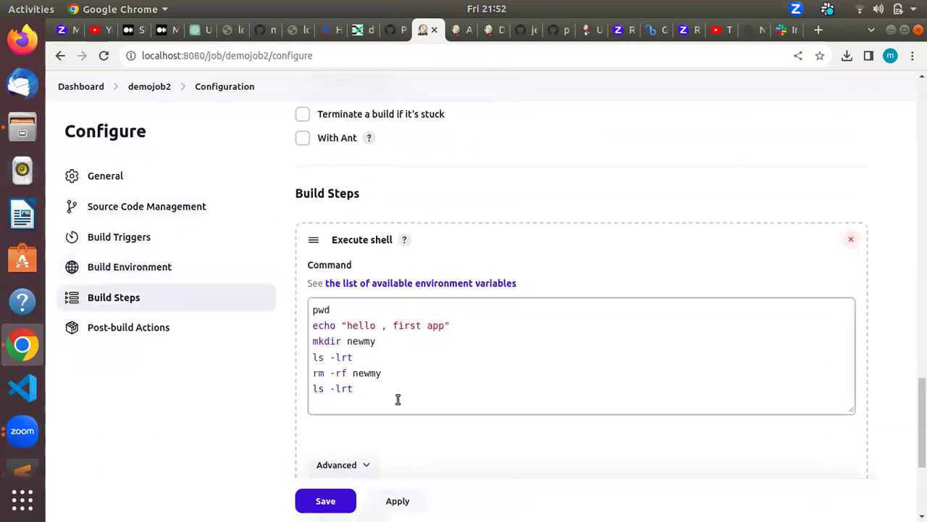
{"action": "left_click", "coordinate": [357, 390]}
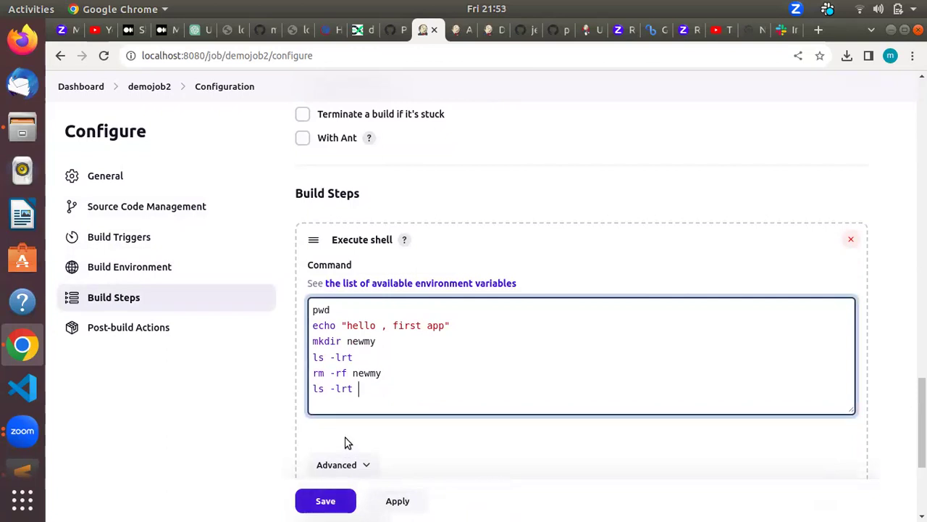
{"action": "key", "text": "Return"}
{"action": "type", "text": "curl --version"}
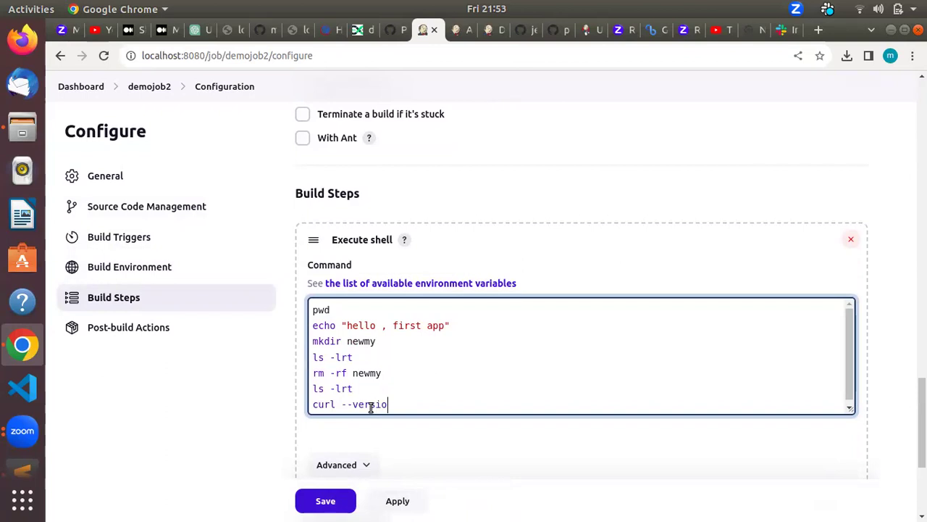
{"action": "left_click", "coordinate": [327, 501]}
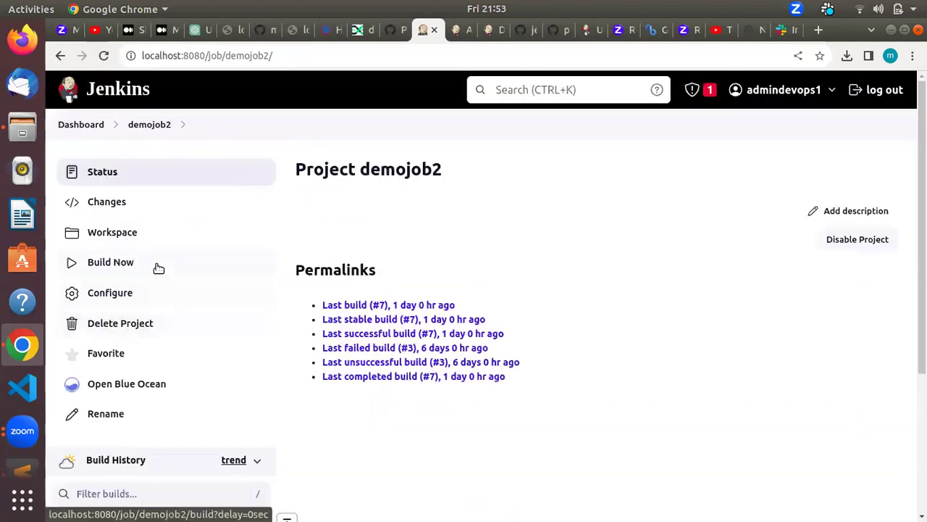
{"action": "left_click", "coordinate": [123, 266]}
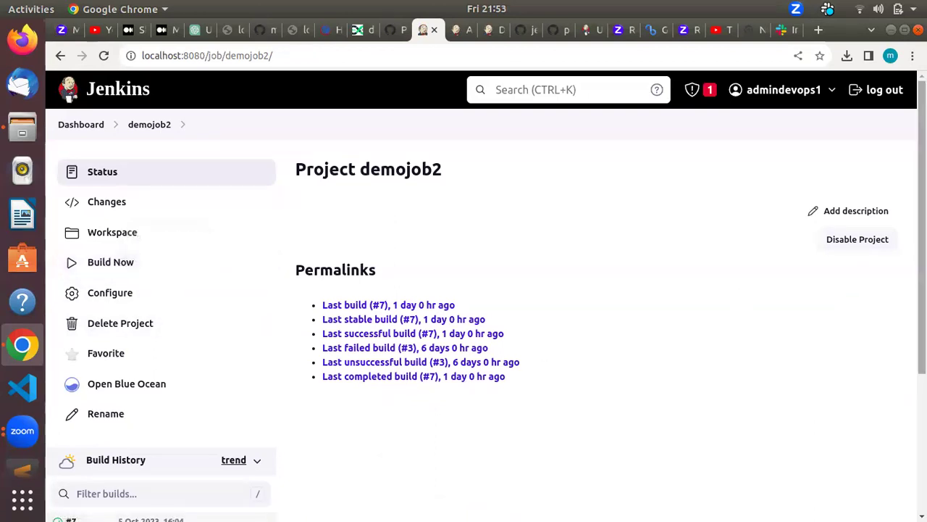
Step: Build demojob2 and find curl 7.88.1 in build #9's console output
{"action": "scroll", "coordinate": [833, 289], "scroll_direction": "down", "scroll_amount": 3}
{"action": "scroll", "coordinate": [312, 399], "scroll_direction": "up", "scroll_amount": 3}
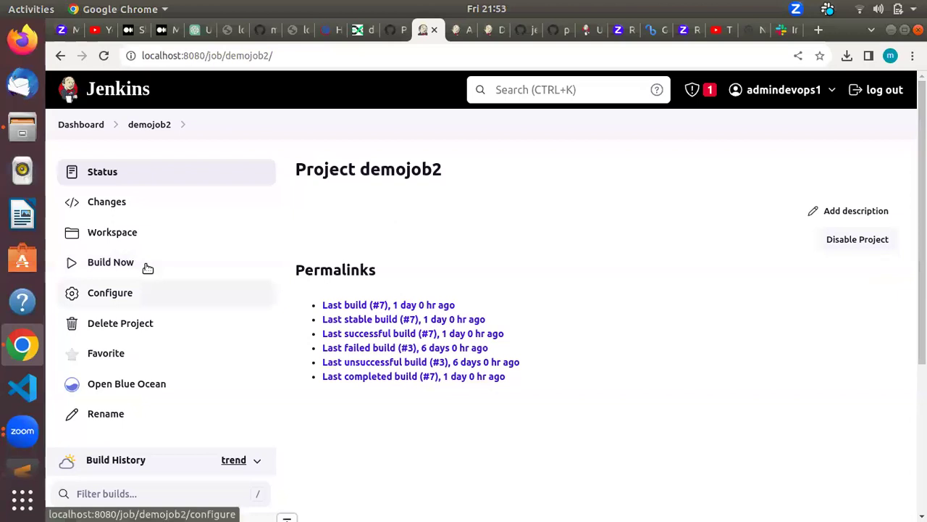
{"action": "left_click", "coordinate": [127, 261]}
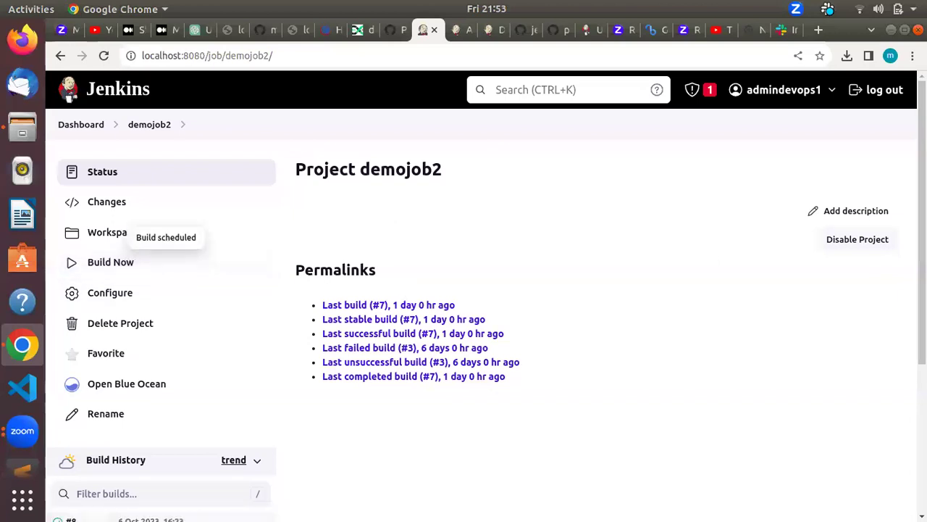
{"action": "scroll", "coordinate": [485, 290], "scroll_direction": "down", "scroll_amount": 5}
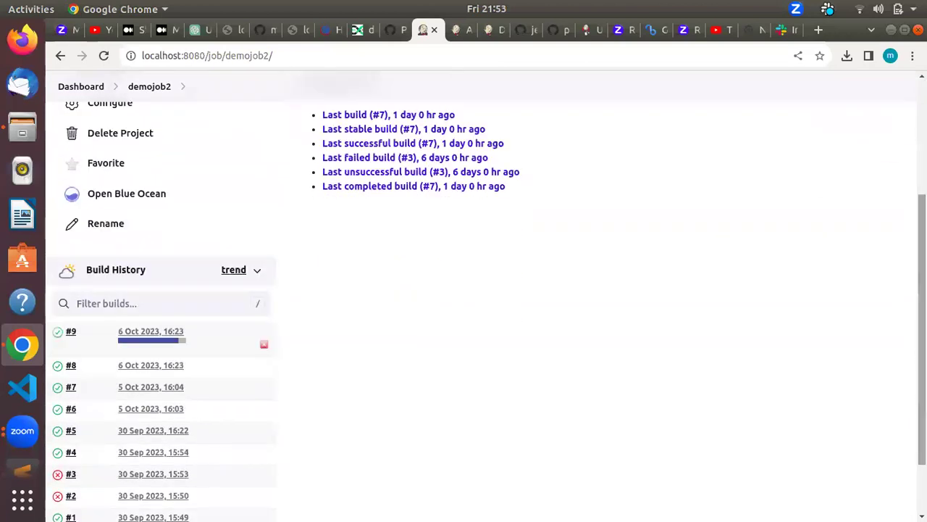
{"action": "left_click", "coordinate": [140, 340]}
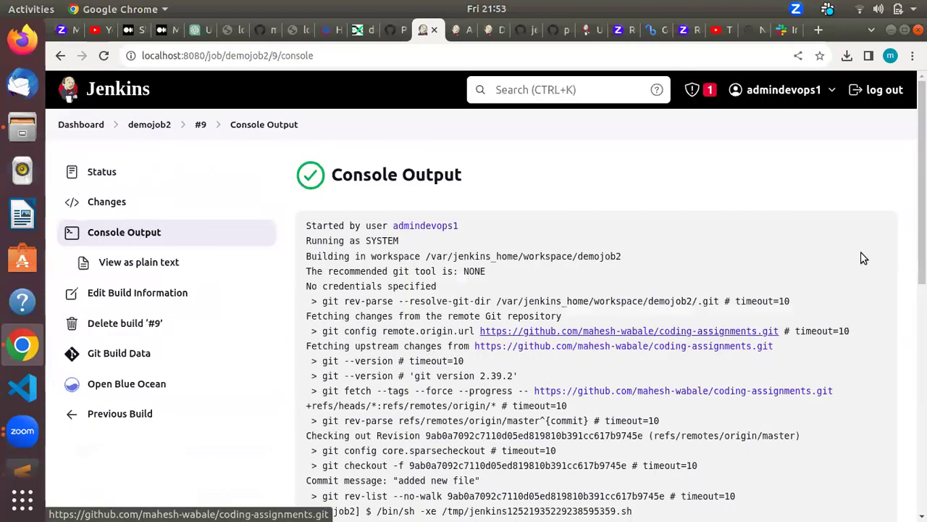
{"action": "scroll", "coordinate": [724, 326], "scroll_direction": "down", "scroll_amount": 10}
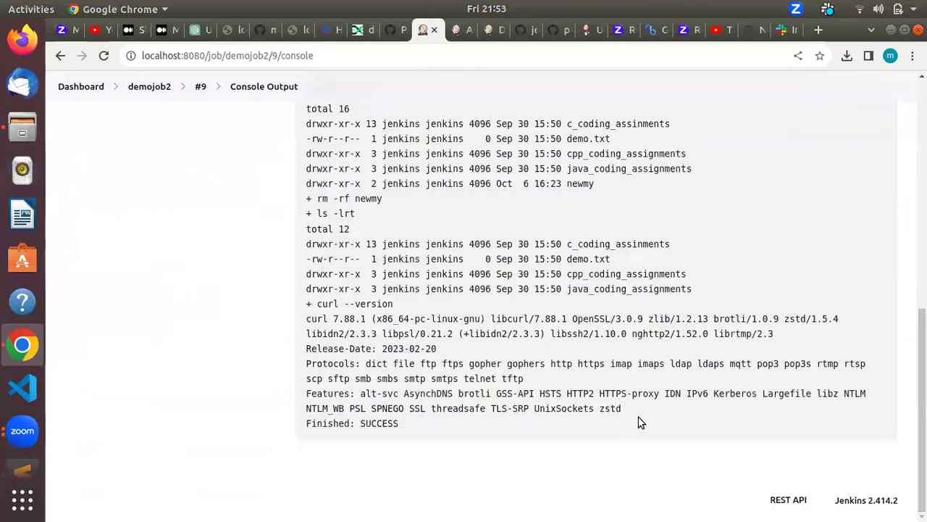
{"action": "left_click_drag", "start_coordinate": [307, 319], "coordinate": [490, 355]}
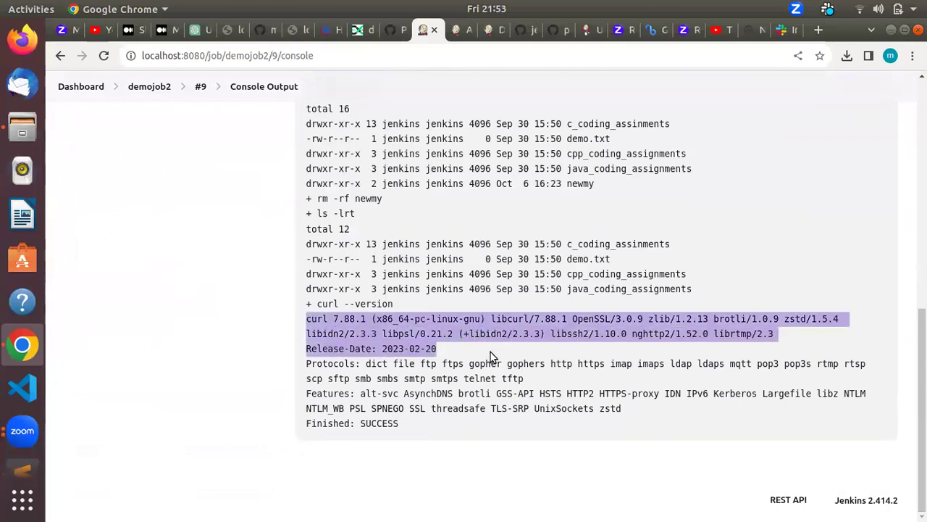
Step: Run 'curl --version' in the host terminal to check the local curl version
{"action": "key", "text": "alt+Tab"}
{"action": "type", "text": "curl --version"}
{"action": "key", "text": "Return"}
{"action": "key", "text": "Return"}
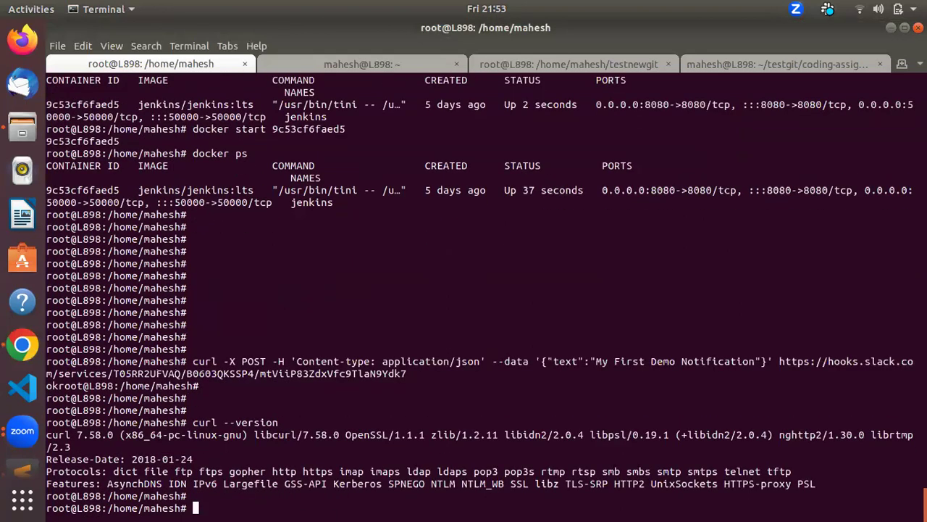
Step: Compare the terminal's curl 7.58.0 with build #9's curl 7.88.1, then return to demojob2's project page
{"action": "key", "text": "alt+Tab"}
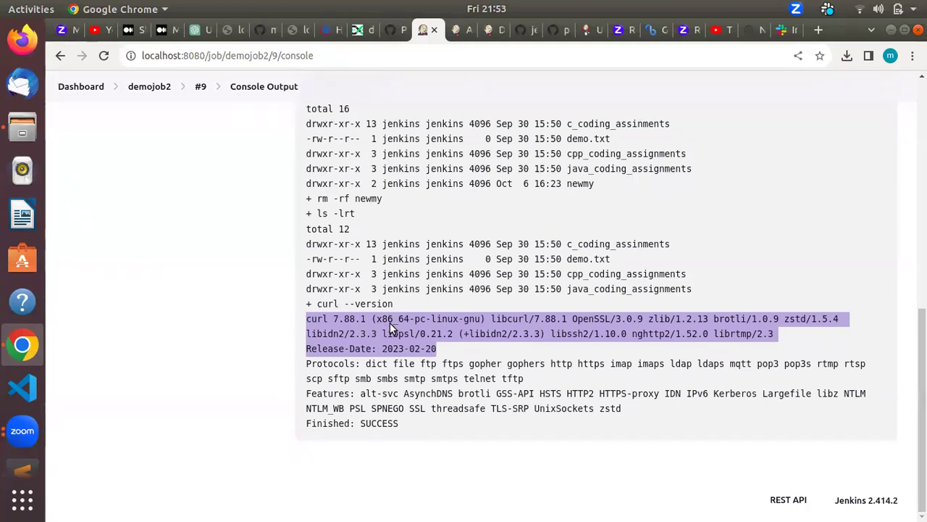
{"action": "key", "text": "alt+Tab"}
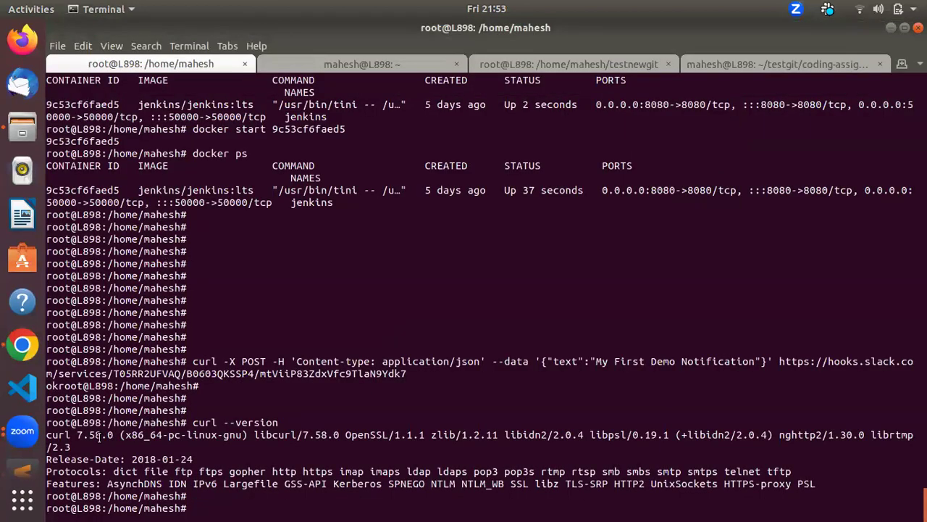
{"action": "key", "text": "alt+Tab"}
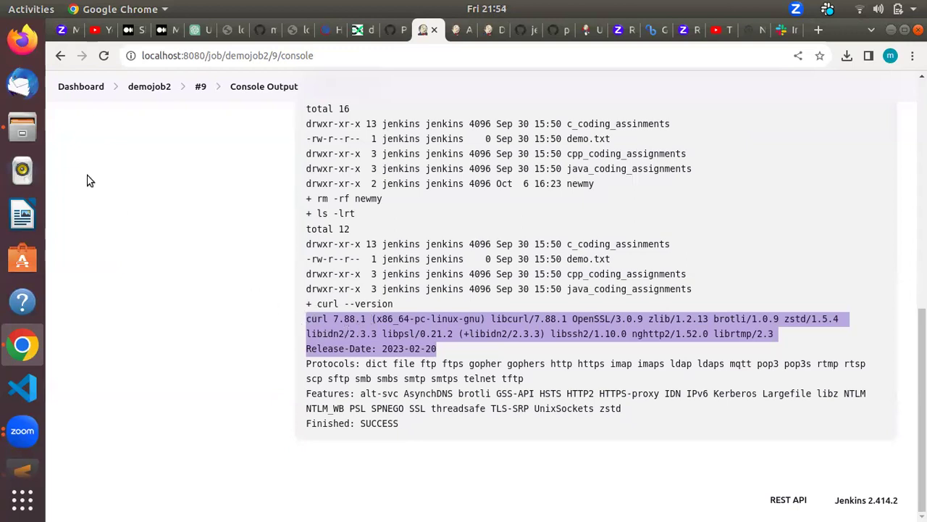
{"action": "left_click", "coordinate": [148, 86]}
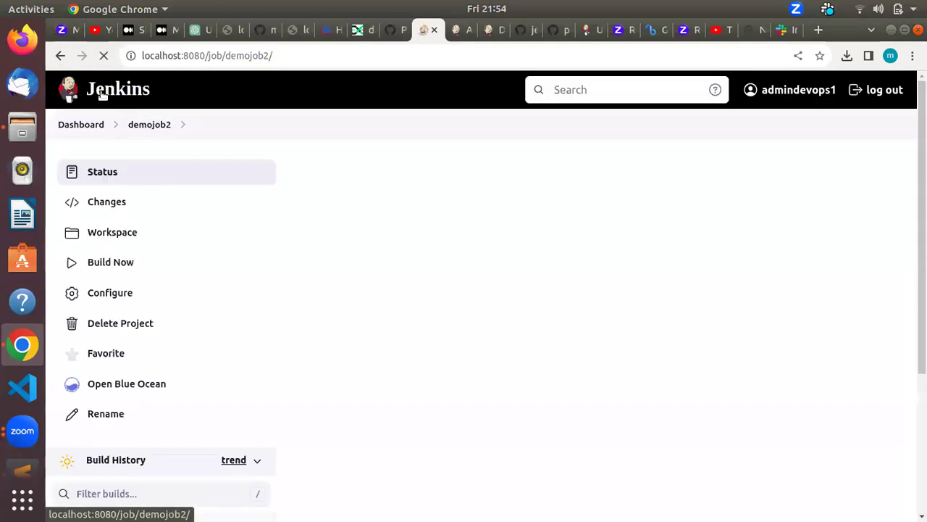
Step: Open demojob2's configuration and toggle the Execute shell step's Advanced options
{"action": "left_click", "coordinate": [114, 292]}
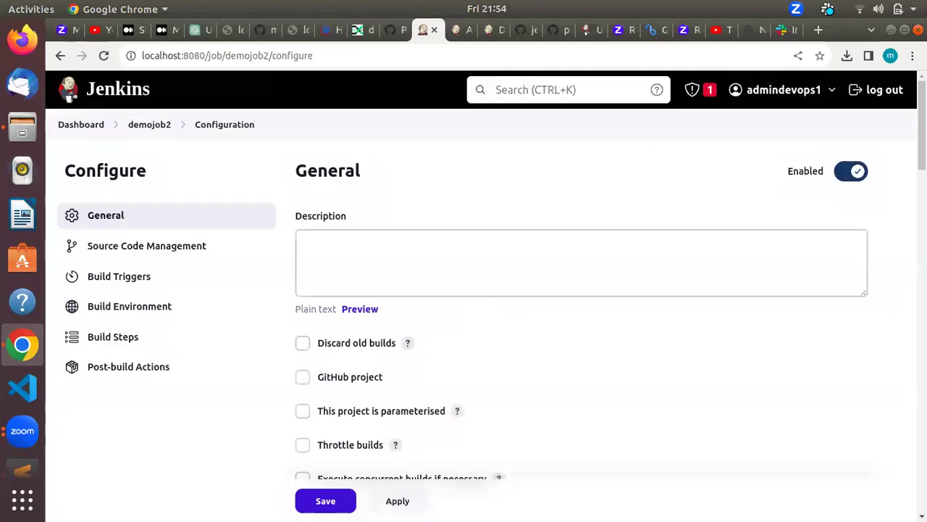
{"action": "scroll", "coordinate": [486, 290], "scroll_direction": "down", "scroll_amount": 20}
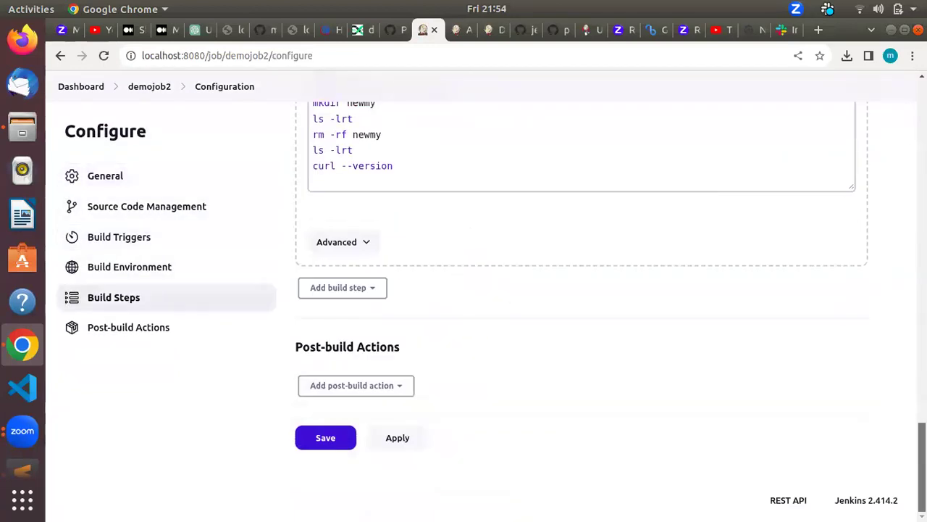
{"action": "scroll", "coordinate": [549, 452], "scroll_direction": "up", "scroll_amount": 5}
{"action": "scroll", "coordinate": [548, 452], "scroll_direction": "down", "scroll_amount": 3}
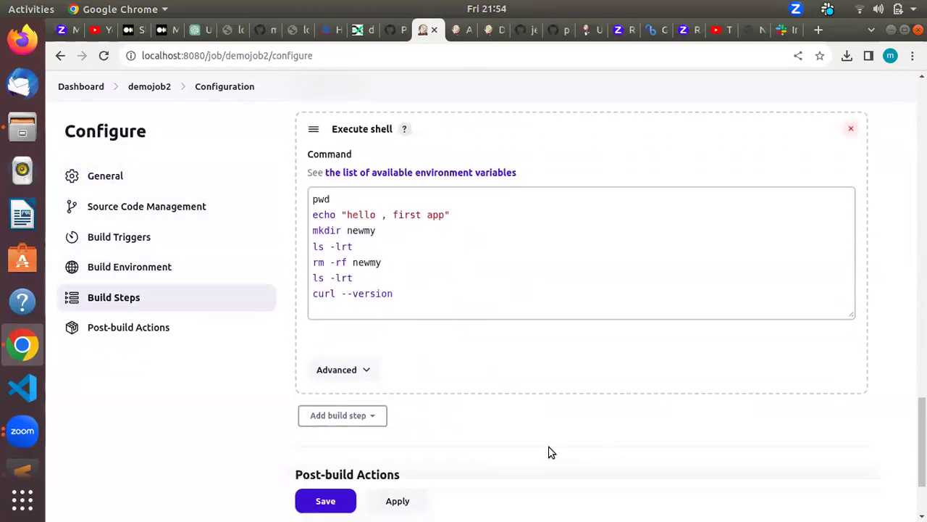
{"action": "left_click", "coordinate": [362, 371]}
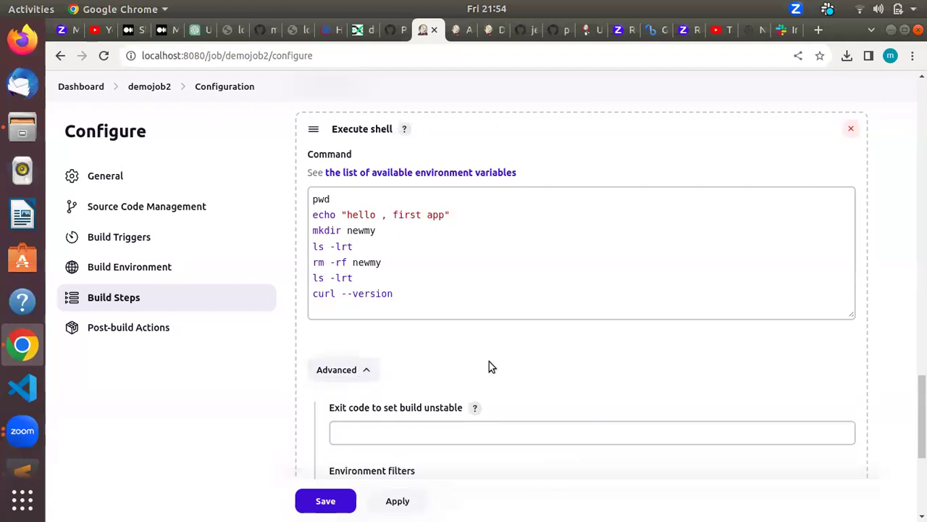
{"action": "left_click", "coordinate": [372, 370]}
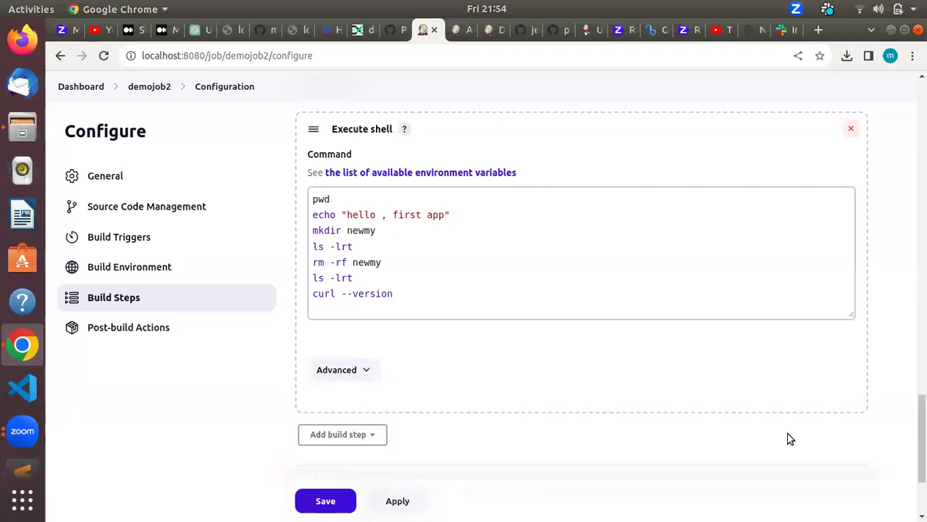
Step: Browse the Add post-build action list and dismiss it without adding anything
{"action": "scroll", "coordinate": [789, 437], "scroll_direction": "up", "scroll_amount": 5}
{"action": "scroll", "coordinate": [610, 275], "scroll_direction": "down", "scroll_amount": 2}
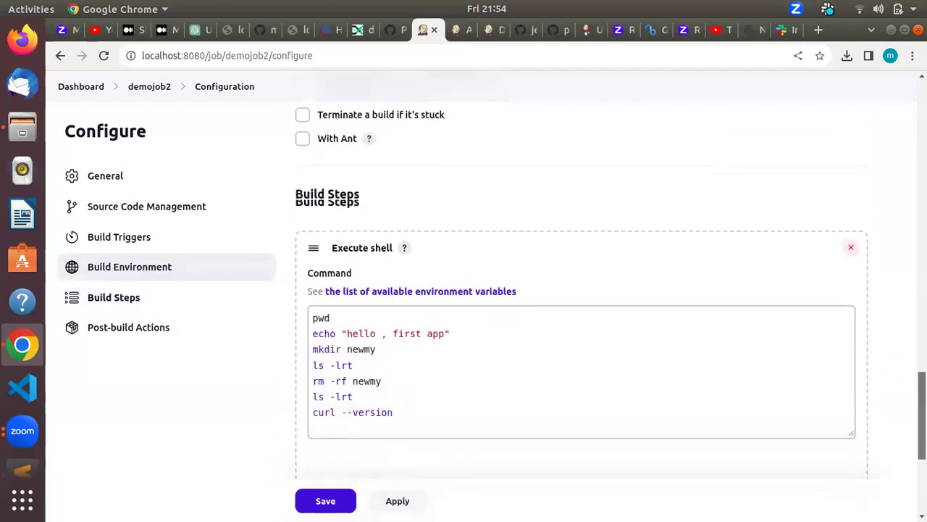
{"action": "scroll", "coordinate": [610, 276], "scroll_direction": "up", "scroll_amount": 2}
{"action": "scroll", "coordinate": [898, 447], "scroll_direction": "up", "scroll_amount": 5}
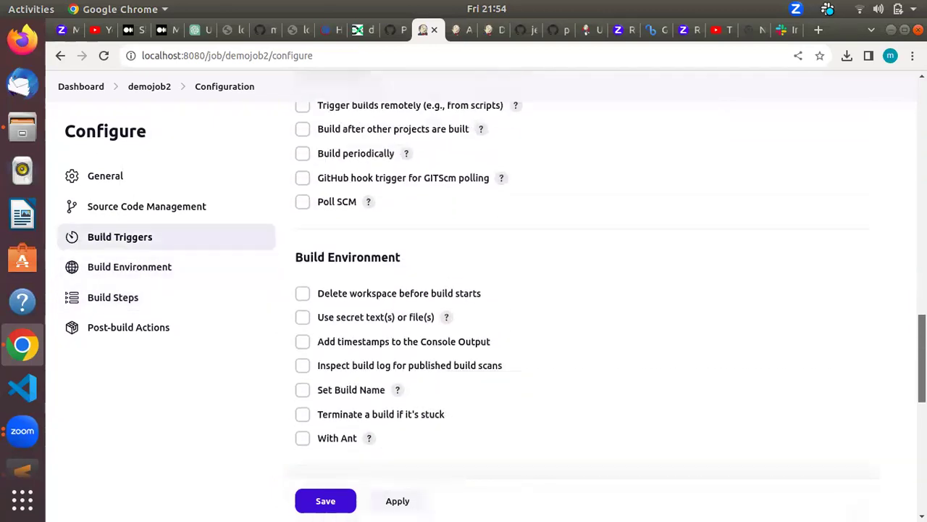
{"action": "scroll", "coordinate": [899, 447], "scroll_direction": "down", "scroll_amount": 12}
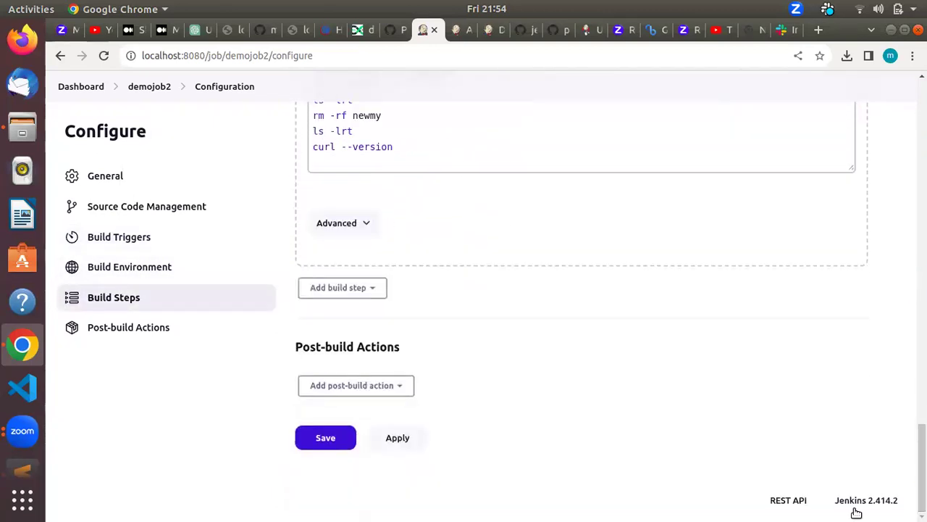
{"action": "left_click", "coordinate": [399, 385]}
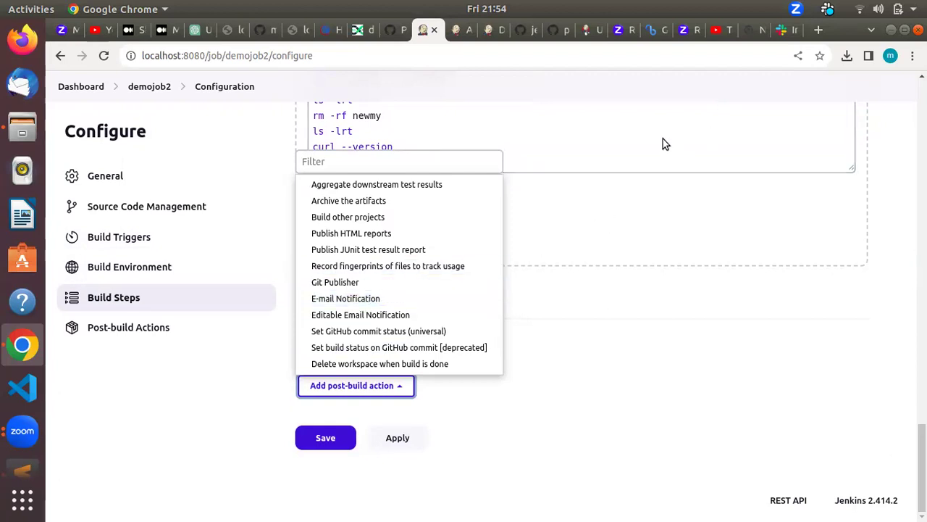
{"action": "left_click", "coordinate": [382, 391]}
{"action": "left_click", "coordinate": [383, 391]}
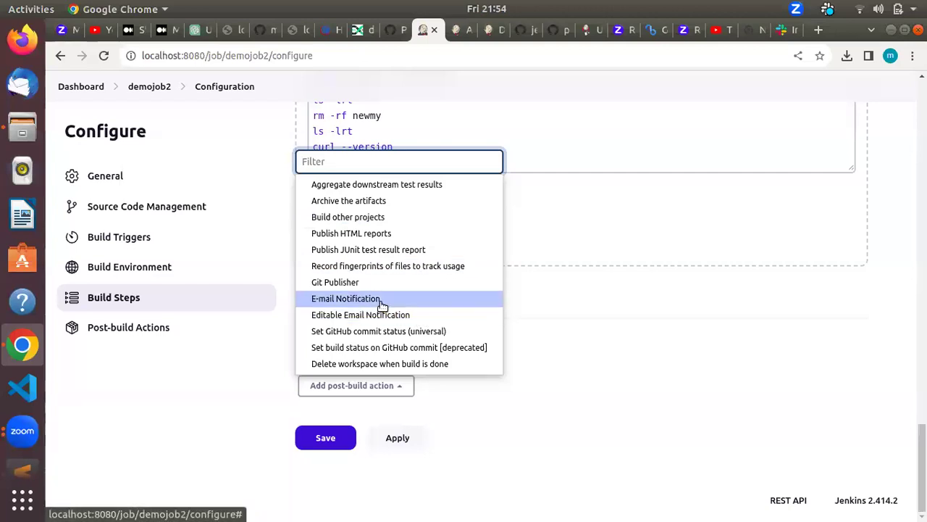
{"action": "left_click", "coordinate": [564, 286]}
Step: Add the Slack webhook curl POST after curl --version in the shell step, save, and build
{"action": "left_click", "coordinate": [420, 155]}
{"action": "key", "text": "Return"}
{"action": "key", "text": "Return"}
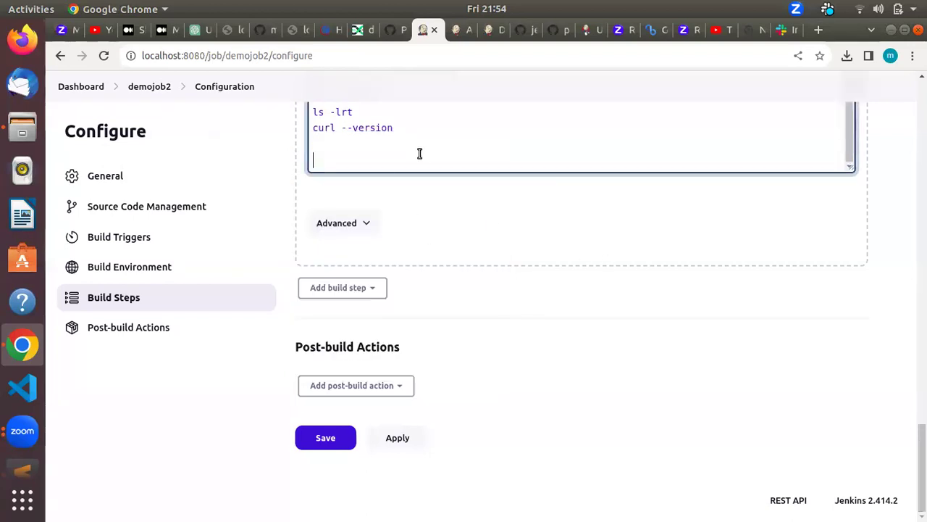
{"action": "key", "text": "ctrl+v"}
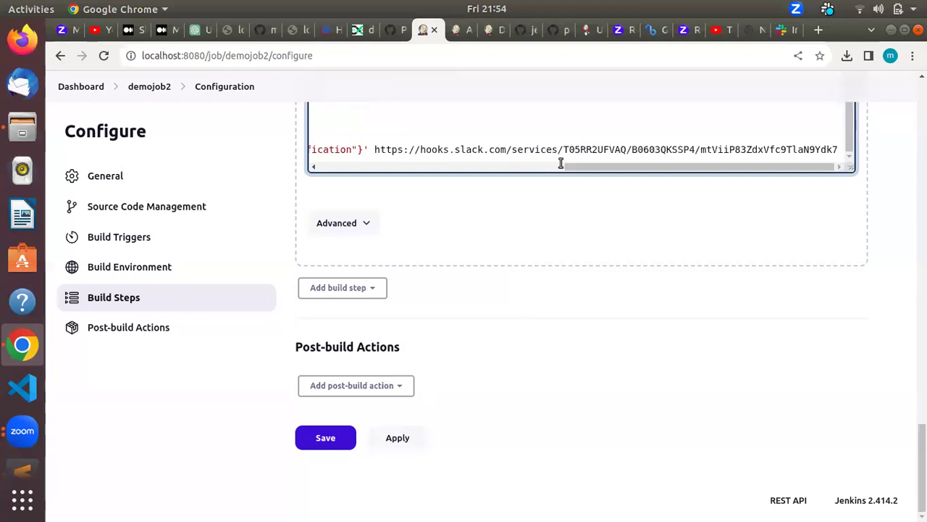
{"action": "left_click_drag", "start_coordinate": [585, 170], "coordinate": [311, 170]}
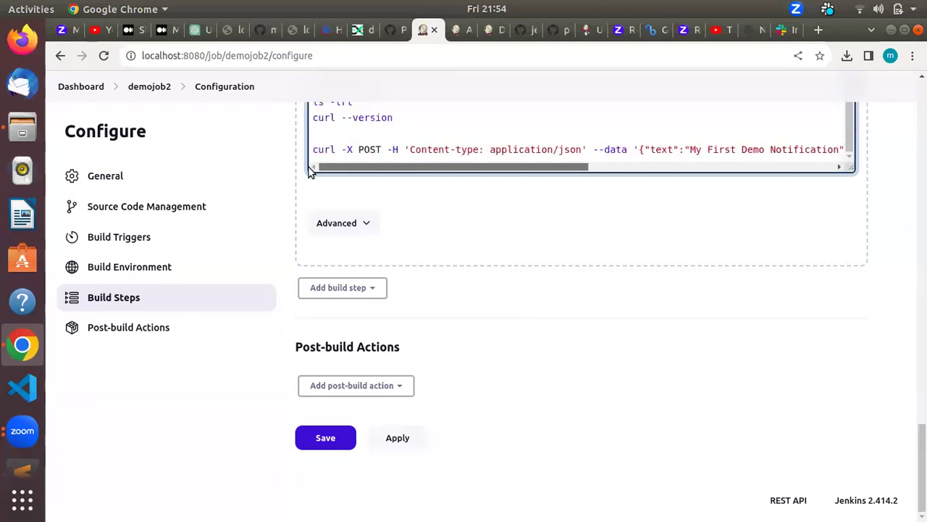
{"action": "left_click", "coordinate": [347, 437]}
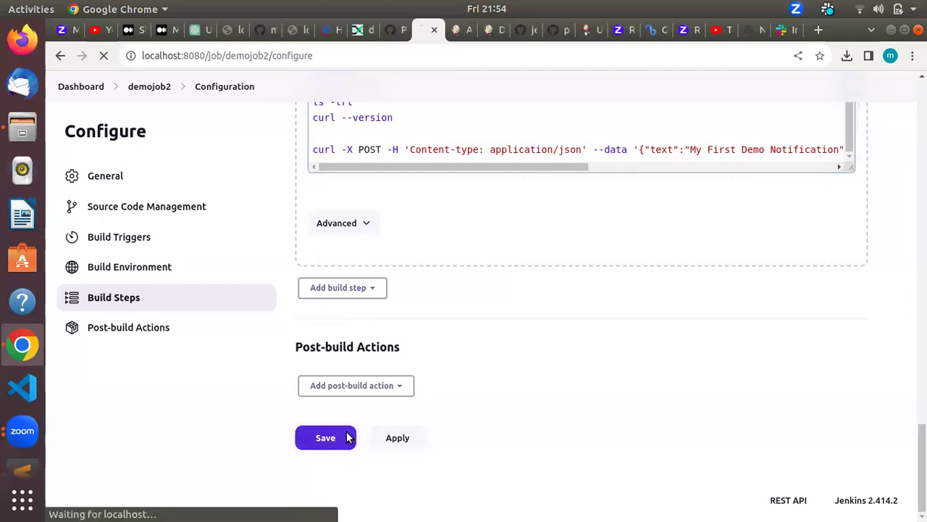
{"action": "left_click", "coordinate": [129, 262]}
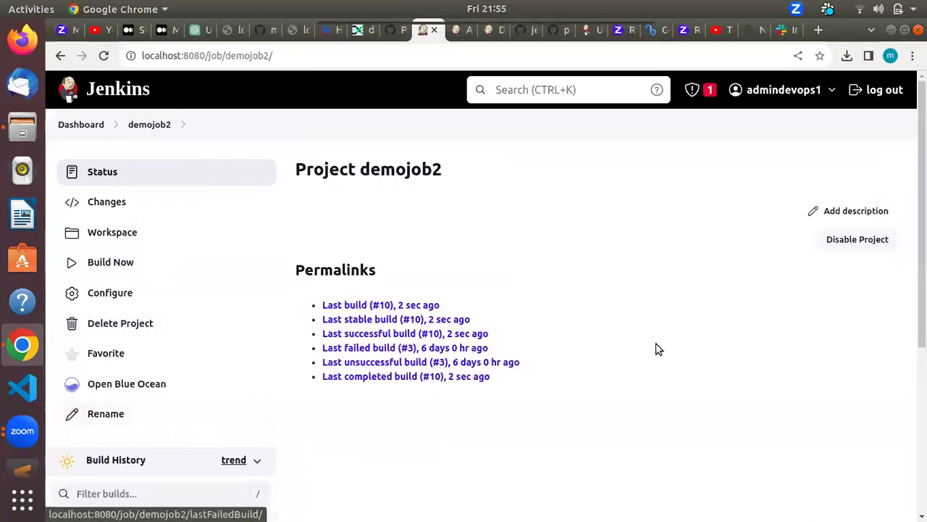
Step: Check Slack for the 'My First Demo Notification' message from build #10
{"action": "key", "text": "alt+Tab"}
{"action": "key", "text": "alt+Tab"}
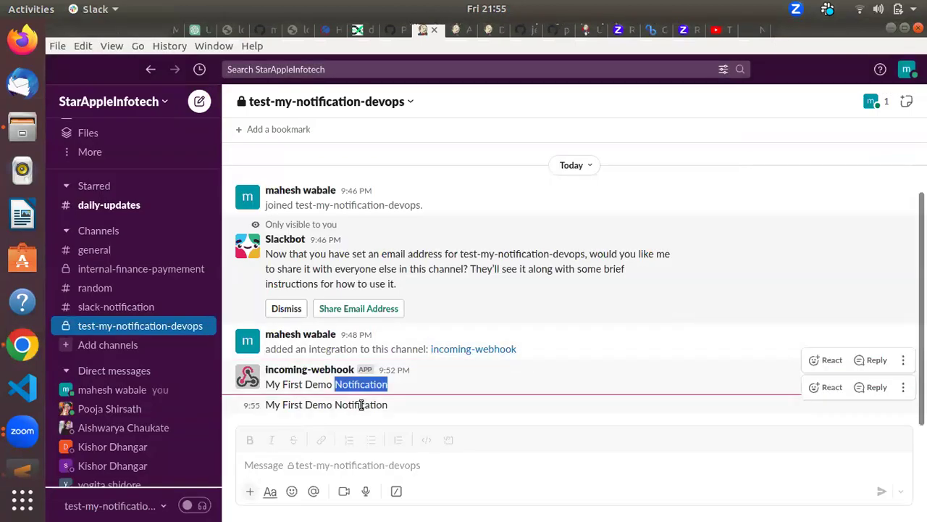
{"action": "double_click", "coordinate": [360, 405]}
{"action": "key", "text": "alt+Tab"}
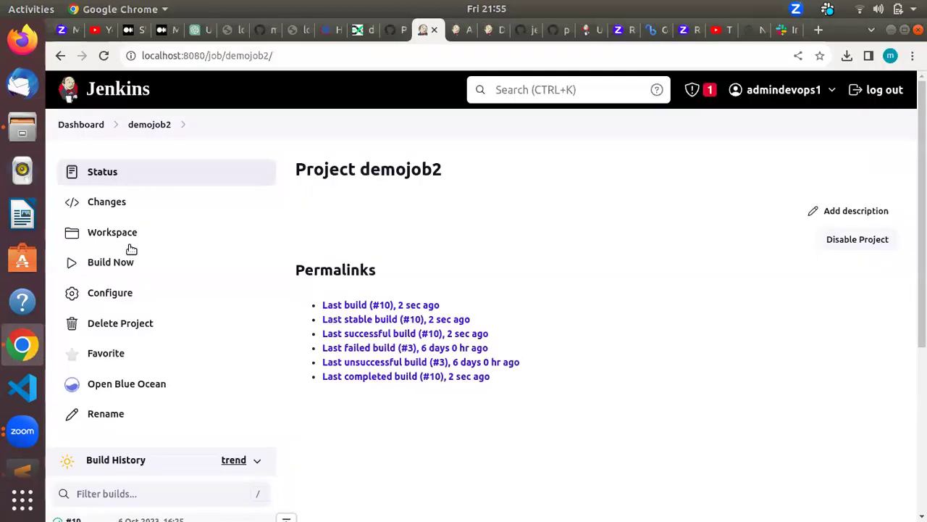
Step: Build demojob2 again to create build #11 and confirm its new Slack notification
{"action": "left_click", "coordinate": [114, 259]}
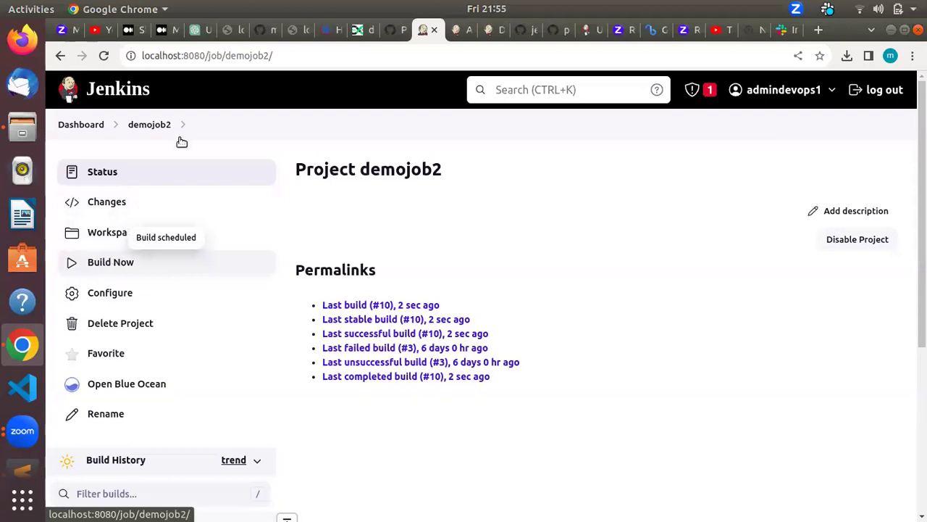
{"action": "left_click", "coordinate": [161, 125]}
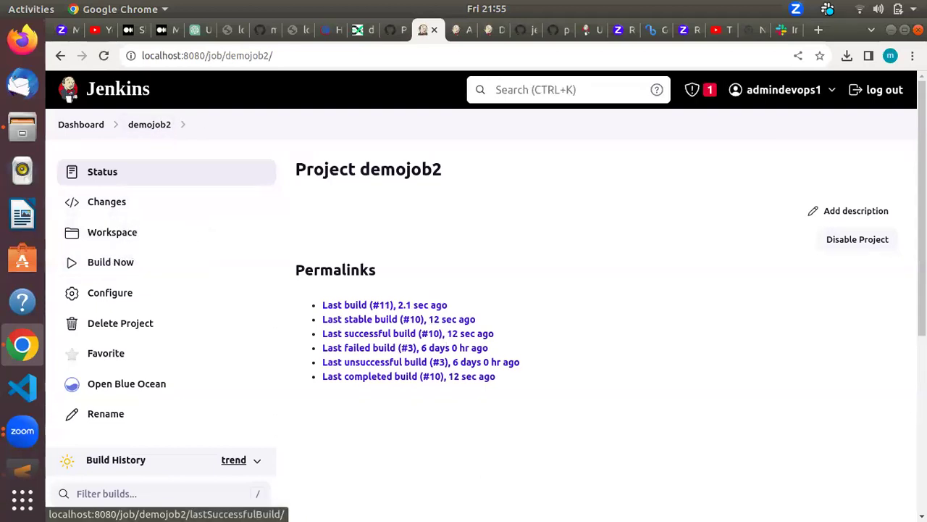
{"action": "scroll", "coordinate": [479, 333], "scroll_direction": "down", "scroll_amount": 1}
{"action": "scroll", "coordinate": [689, 436], "scroll_direction": "down", "scroll_amount": 3}
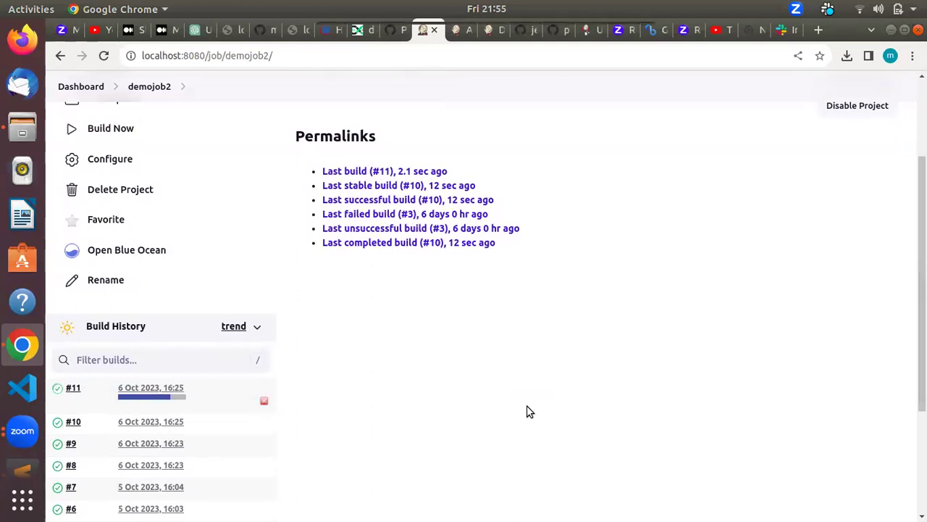
{"action": "key", "text": "alt+Tab"}
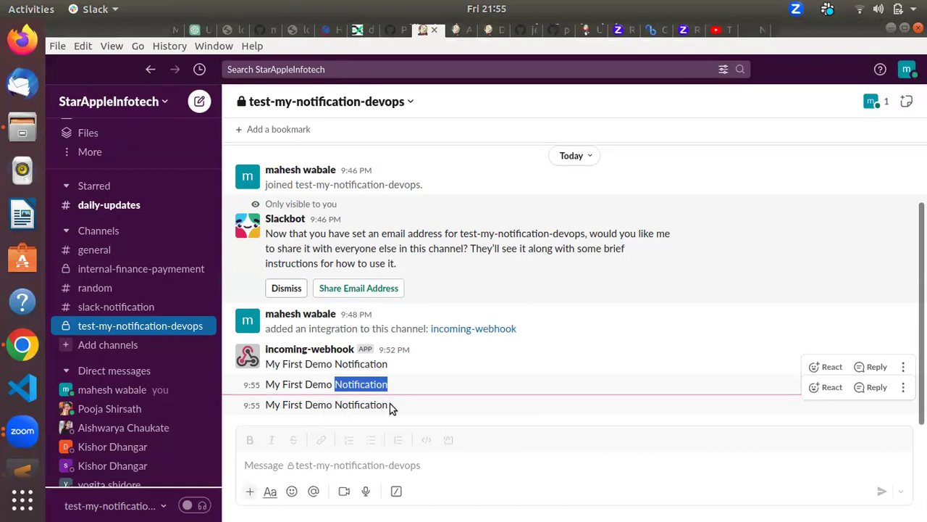
{"action": "key", "text": "alt+Tab"}
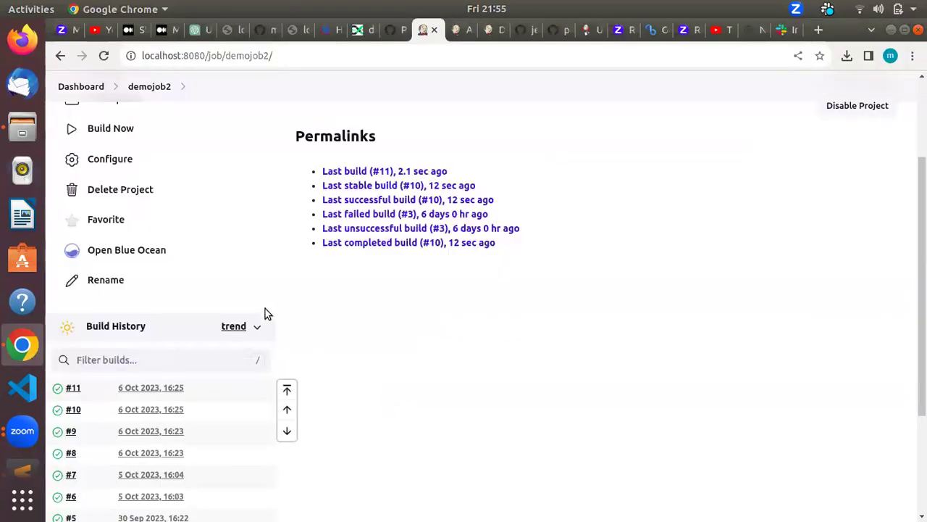
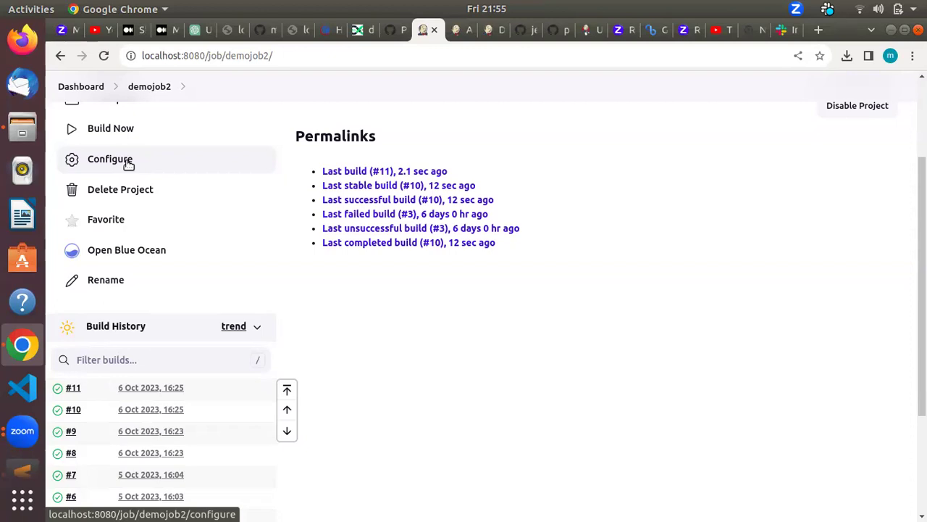
Step: Open demojob2's configuration and review its Execute shell step ending with the Slack curl command
{"action": "left_click", "coordinate": [126, 165]}
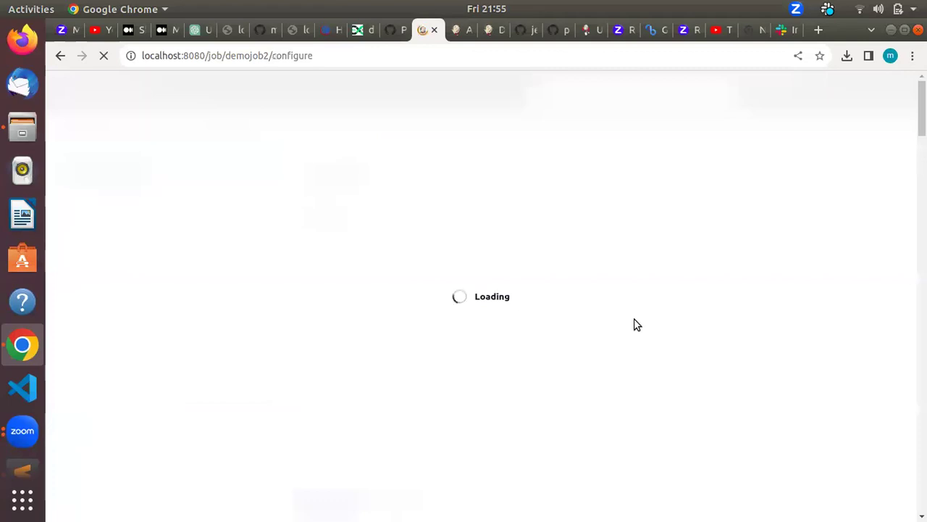
{"action": "scroll", "coordinate": [879, 192], "scroll_direction": "down", "scroll_amount": 20}
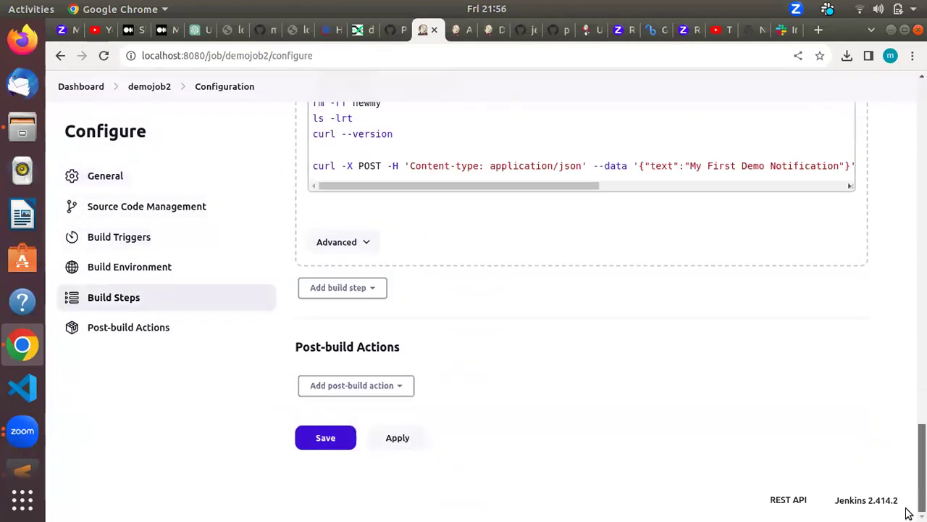
{"action": "scroll", "coordinate": [905, 491], "scroll_direction": "up", "scroll_amount": 5}
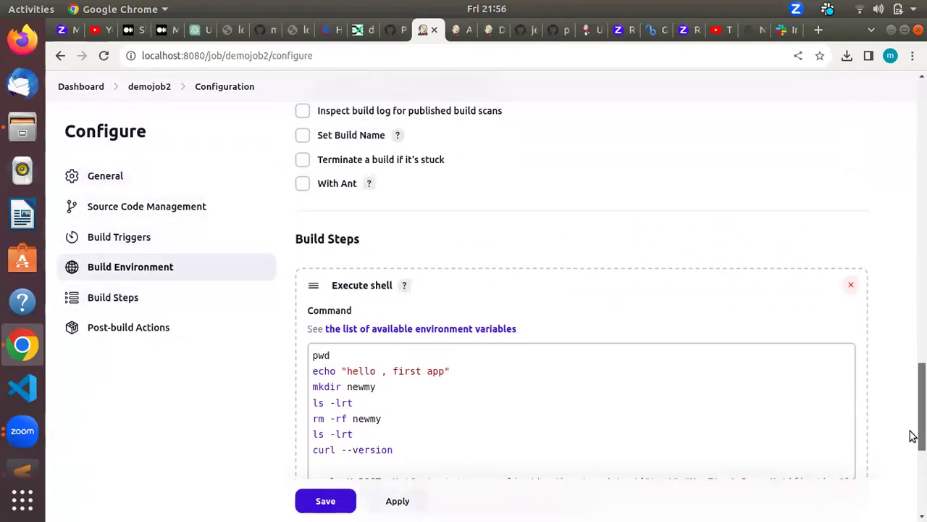
{"action": "scroll", "coordinate": [912, 431], "scroll_direction": "up", "scroll_amount": 1}
{"action": "scroll", "coordinate": [913, 425], "scroll_direction": "down", "scroll_amount": 5}
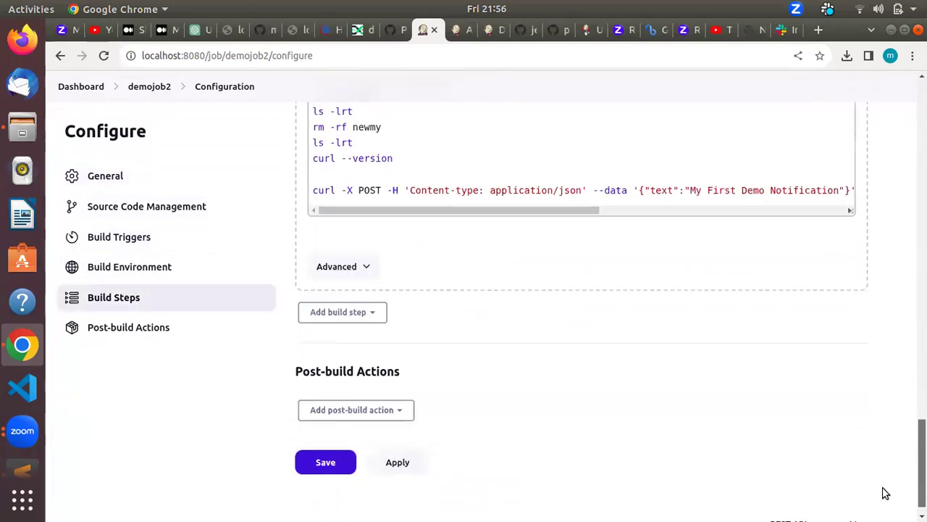
{"action": "scroll", "coordinate": [885, 492], "scroll_direction": "down", "scroll_amount": 1}
Step: Browse the available build steps and post-build actions without adding any
{"action": "left_click", "coordinate": [376, 288]}
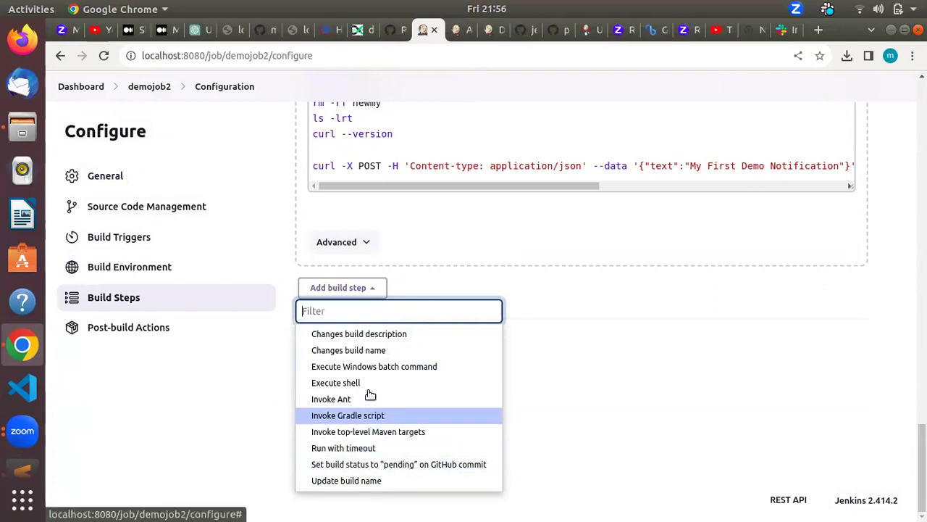
{"action": "left_click", "coordinate": [547, 379]}
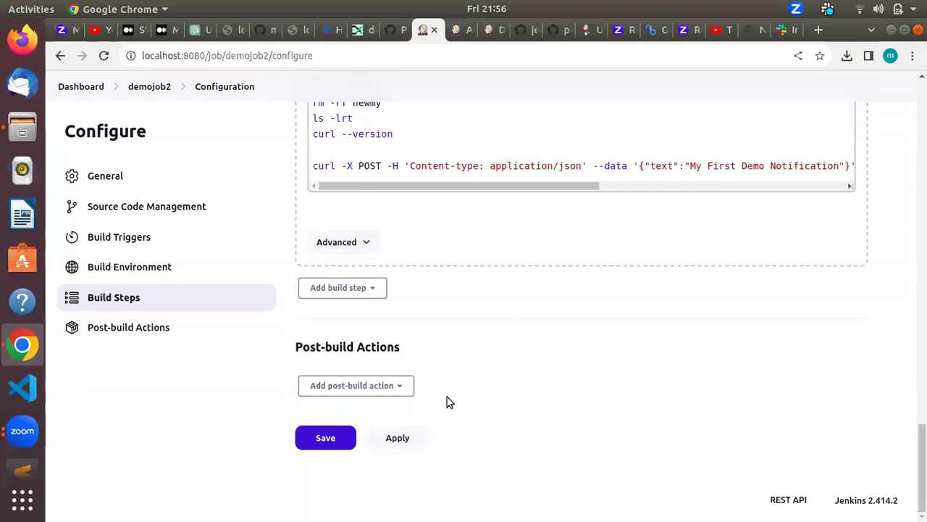
{"action": "left_click", "coordinate": [408, 386]}
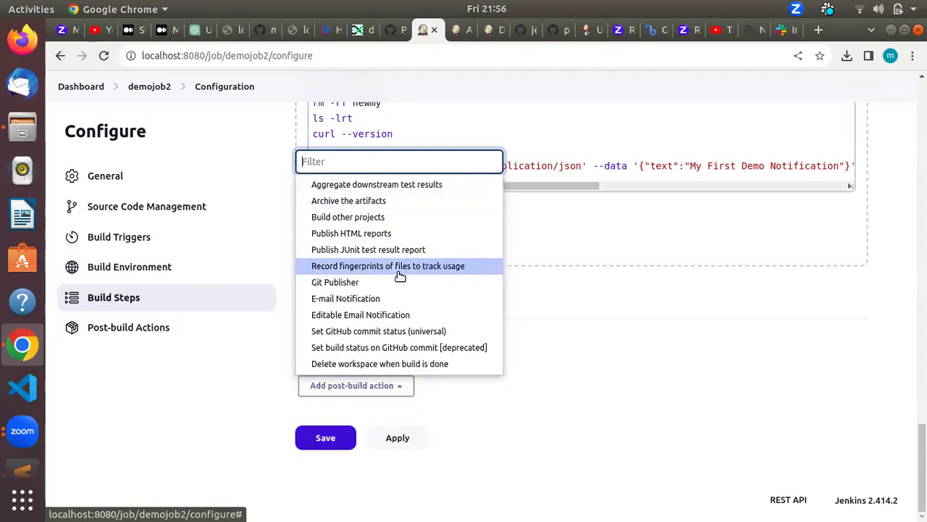
{"action": "left_click", "coordinate": [552, 308]}
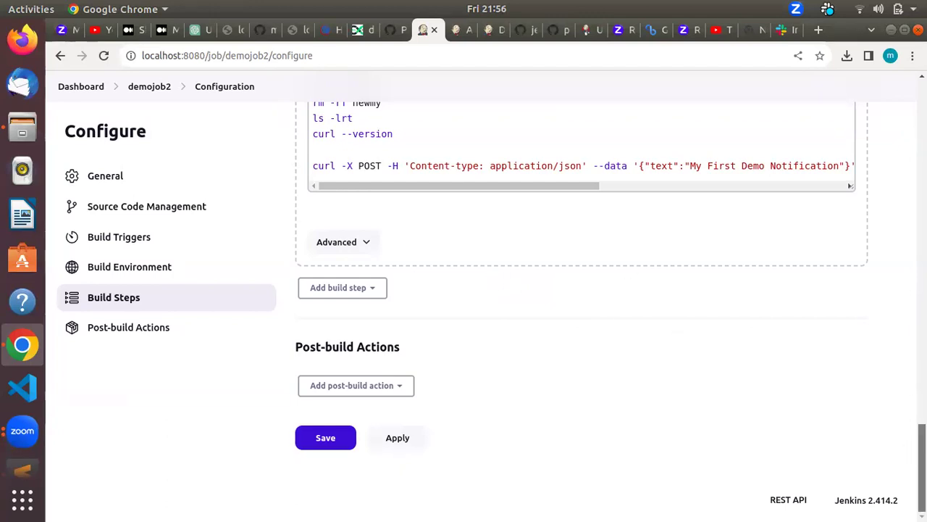
{"action": "left_click_drag", "start_coordinate": [922, 468], "coordinate": [904, 454]}
{"action": "scroll", "coordinate": [903, 455], "scroll_direction": "down", "scroll_amount": 3}
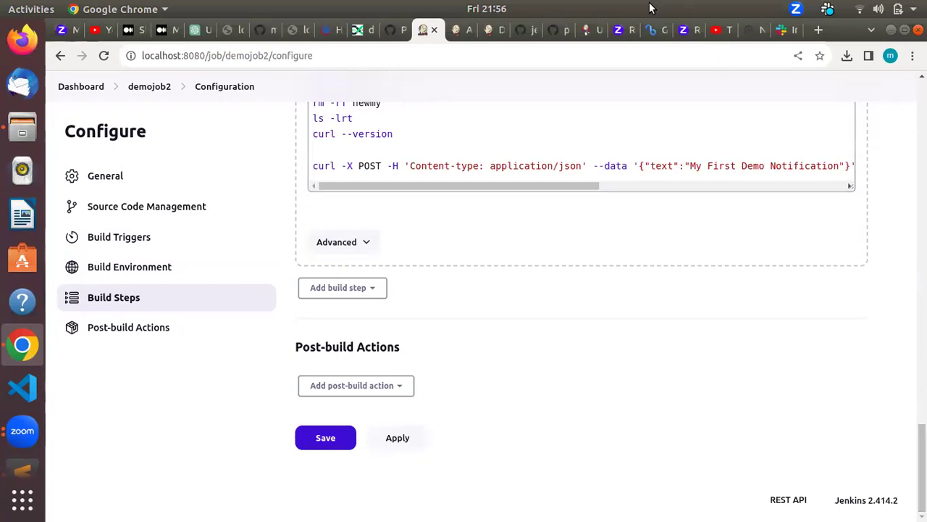
Step: Review the Jenkinsfile's Checkout and Build stages on GitHub, then return to the Jenkins dashboard
{"action": "left_click", "coordinate": [521, 30]}
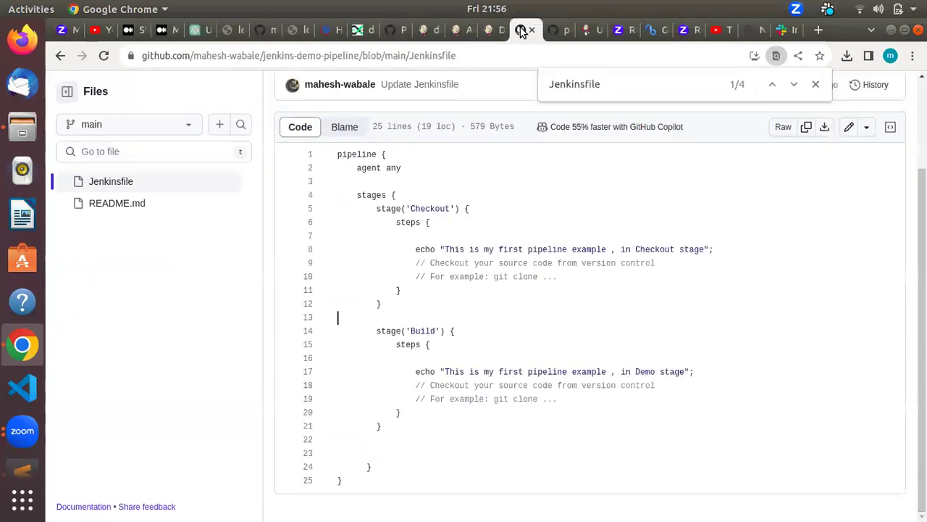
{"action": "left_click", "coordinate": [421, 387]}
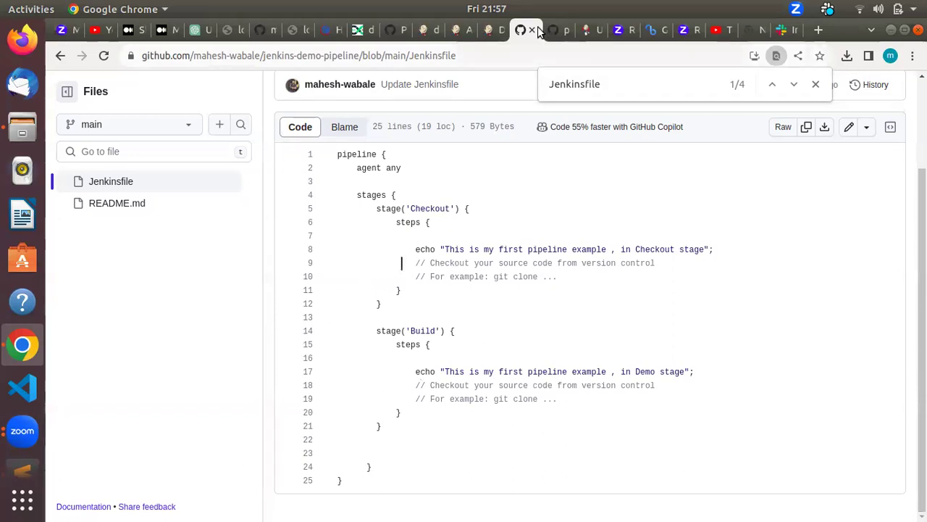
{"action": "left_click", "coordinate": [486, 27]}
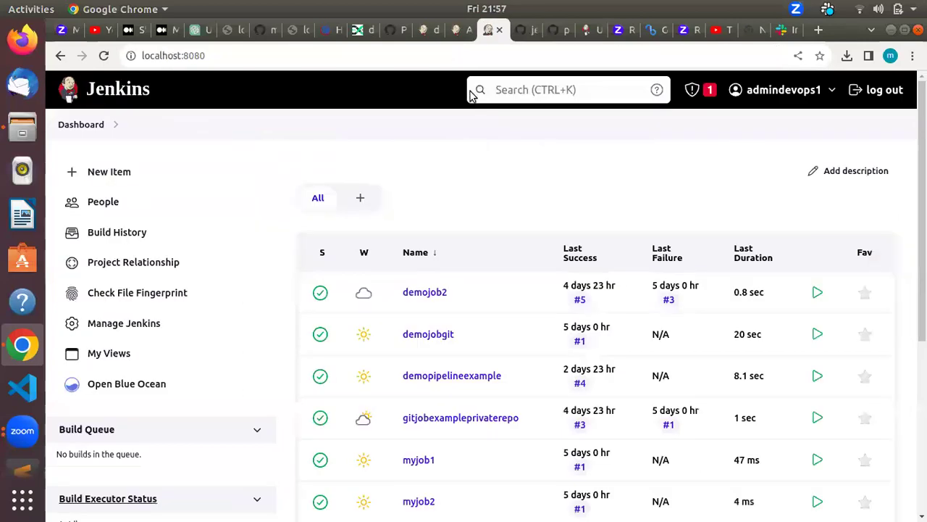
Step: Reopen demojob2's configuration from its project page and list the available post-build actions
{"action": "left_click", "coordinate": [430, 293]}
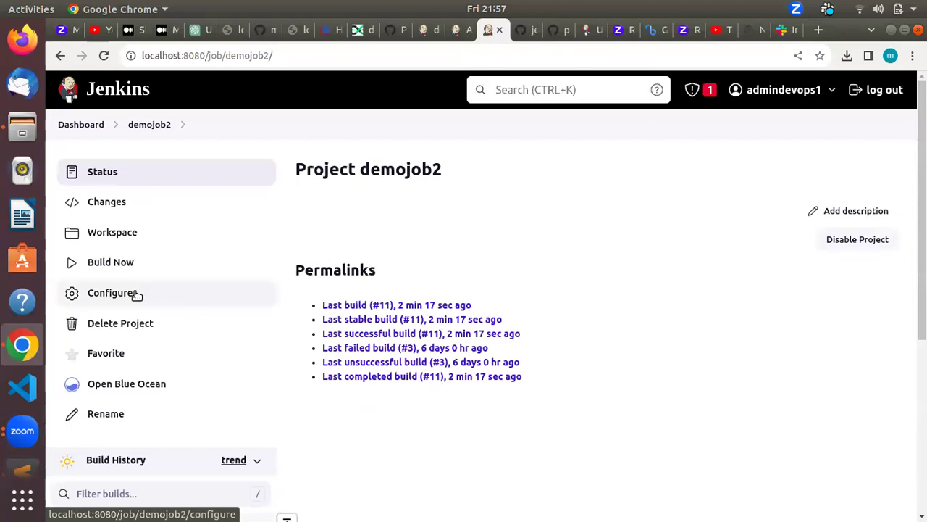
{"action": "left_click", "coordinate": [135, 292]}
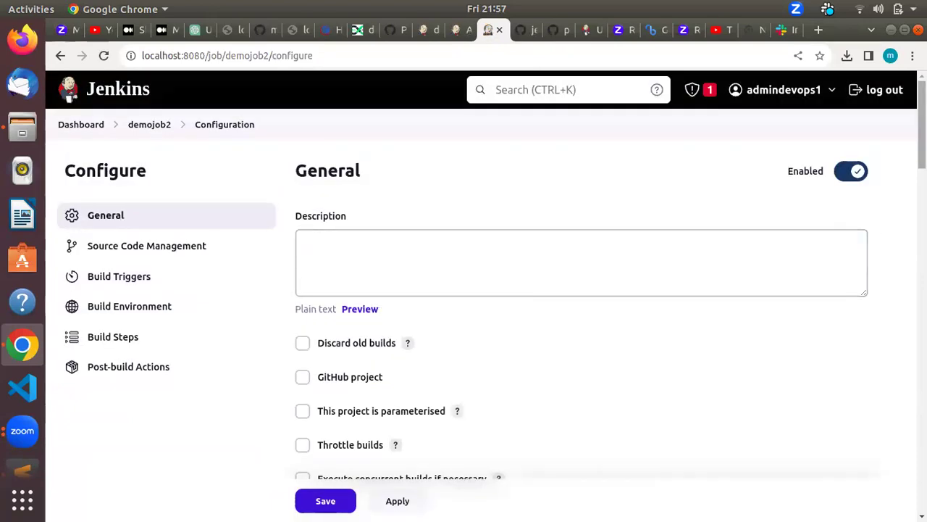
{"action": "scroll", "coordinate": [910, 307], "scroll_direction": "down", "scroll_amount": 15}
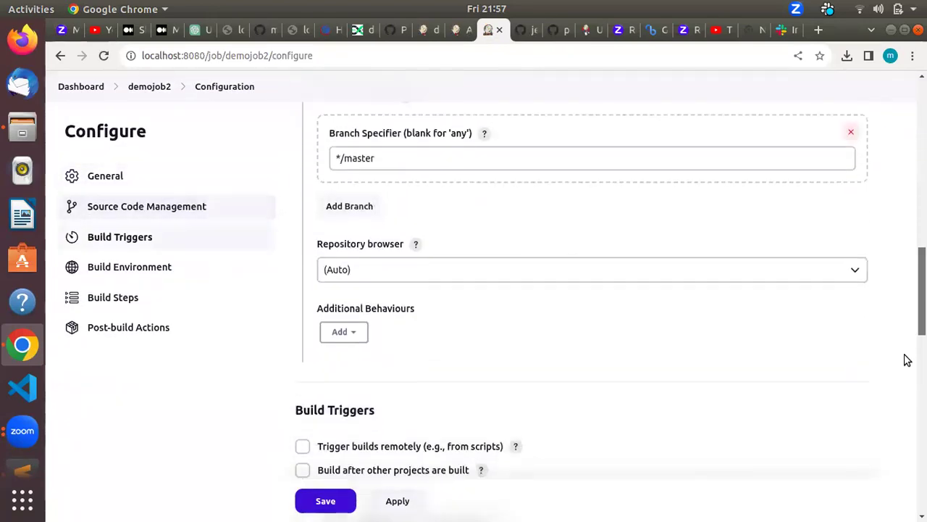
{"action": "scroll", "coordinate": [899, 389], "scroll_direction": "down", "scroll_amount": 12}
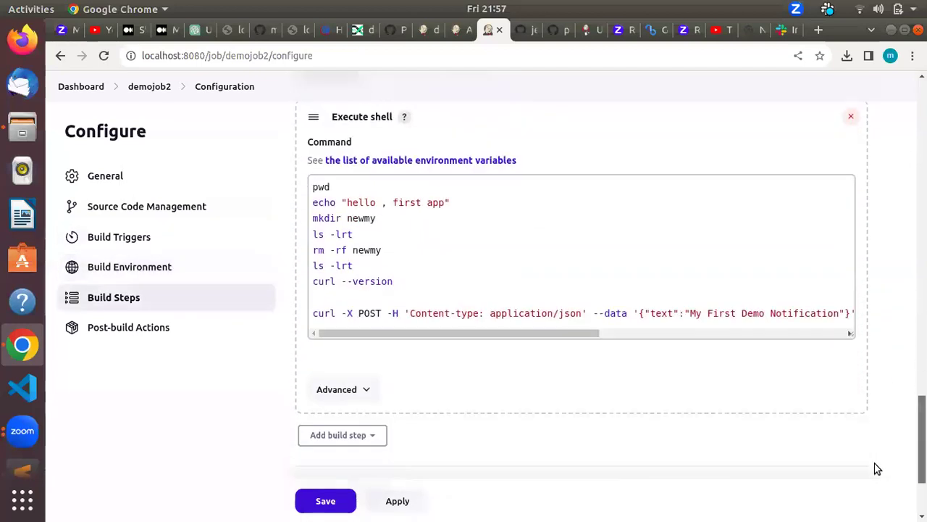
{"action": "scroll", "coordinate": [865, 481], "scroll_direction": "down", "scroll_amount": 2}
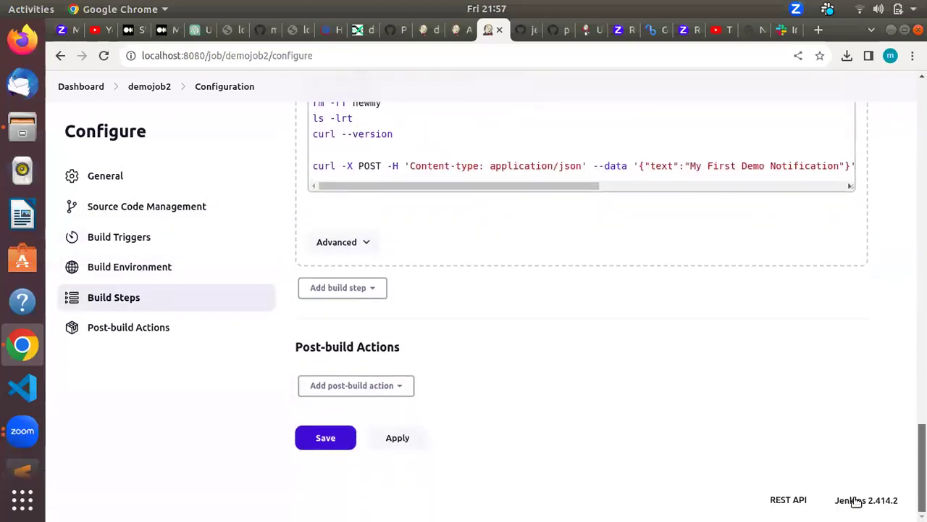
{"action": "left_click", "coordinate": [390, 385]}
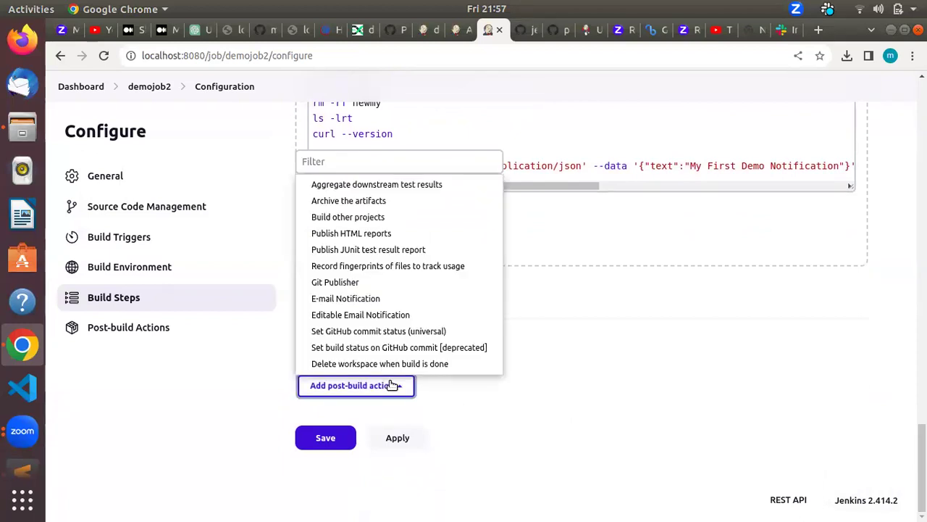
Step: Add an E-mail Notification post-build action with both e-mail options unchecked, then list actions again
{"action": "left_click", "coordinate": [383, 303]}
{"action": "scroll", "coordinate": [724, 355], "scroll_direction": "down", "scroll_amount": 5}
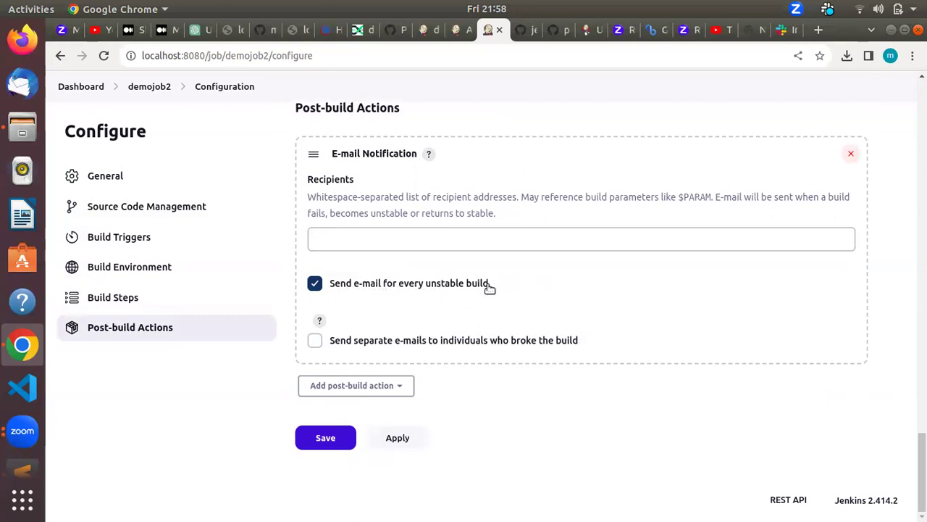
{"action": "left_click", "coordinate": [385, 345]}
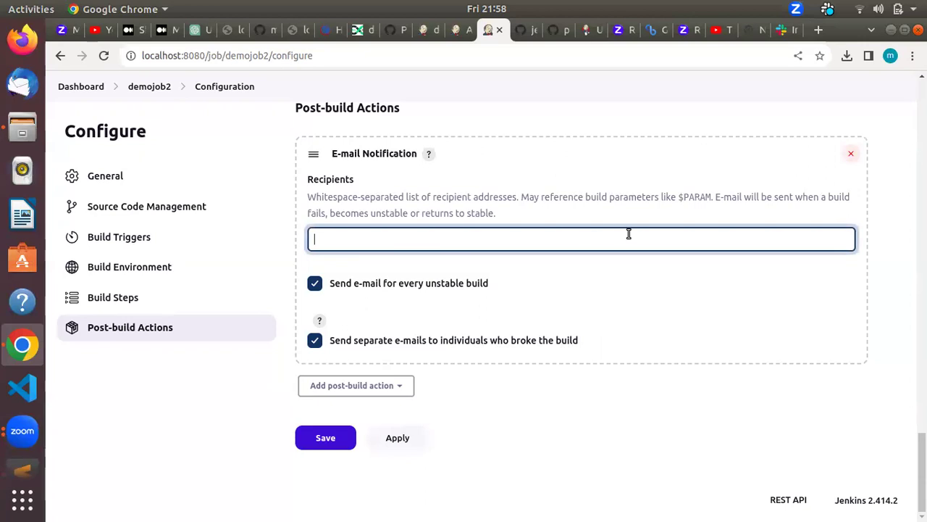
{"action": "left_click", "coordinate": [472, 283]}
{"action": "left_click", "coordinate": [389, 347]}
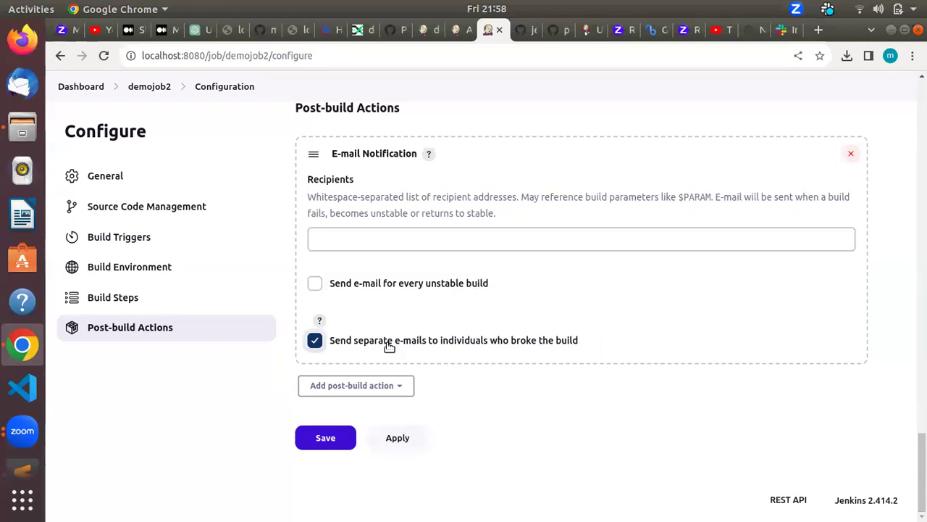
{"action": "left_click", "coordinate": [378, 389]}
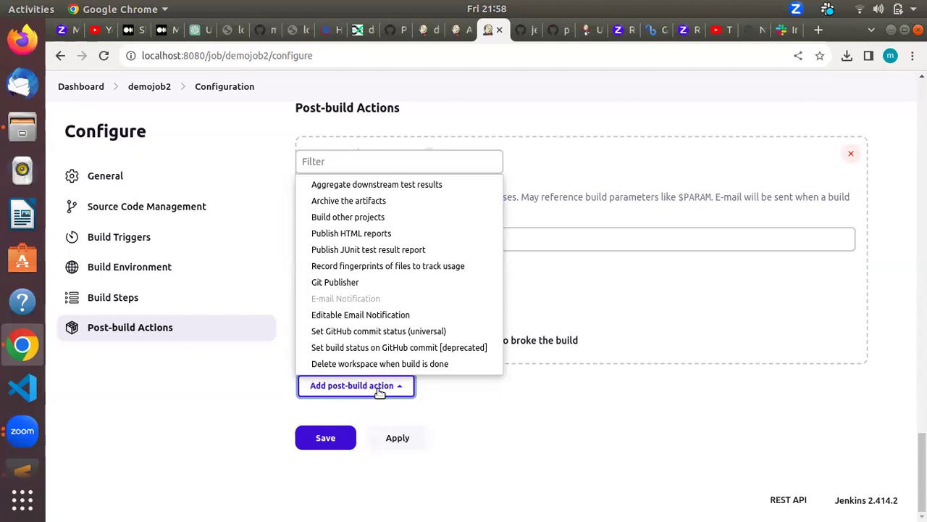
Step: Add an Editable Email Notification post-build action and look through its settings
{"action": "left_click", "coordinate": [376, 316]}
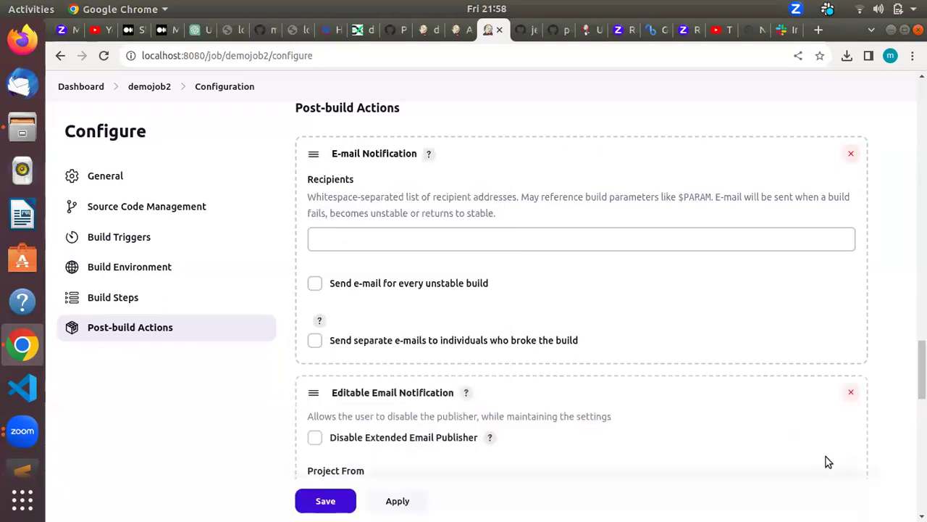
{"action": "scroll", "coordinate": [826, 457], "scroll_direction": "down", "scroll_amount": 5}
{"action": "scroll", "coordinate": [845, 432], "scroll_direction": "up", "scroll_amount": 2}
{"action": "scroll", "coordinate": [905, 395], "scroll_direction": "down", "scroll_amount": 2}
{"action": "scroll", "coordinate": [610, 307], "scroll_direction": "down", "scroll_amount": 6}
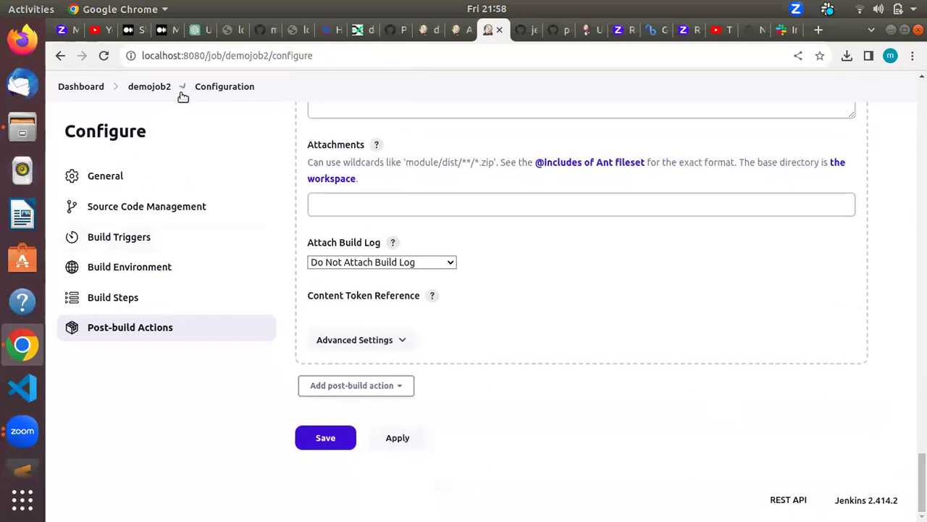
Step: Leave demojob2's configuration without saving and return to its project page, briefly checking Slack
{"action": "left_click", "coordinate": [138, 87]}
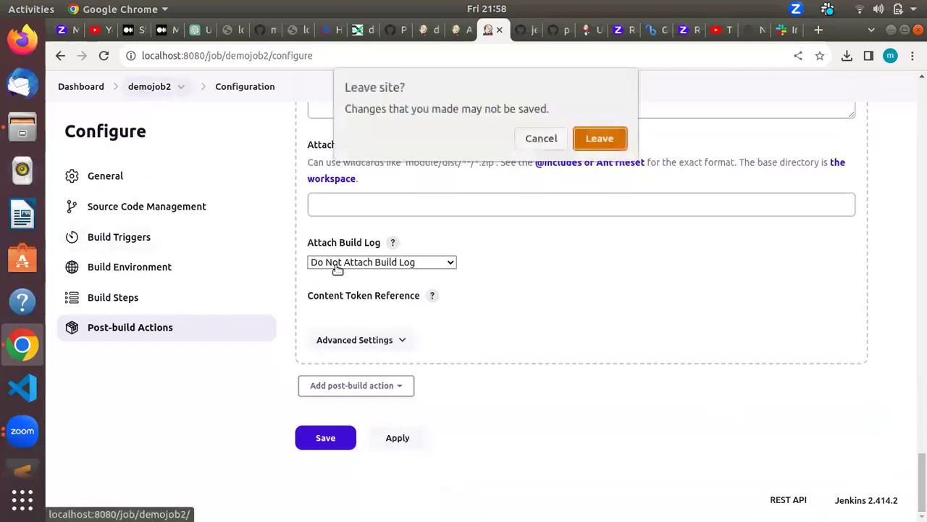
{"action": "left_click", "coordinate": [598, 140]}
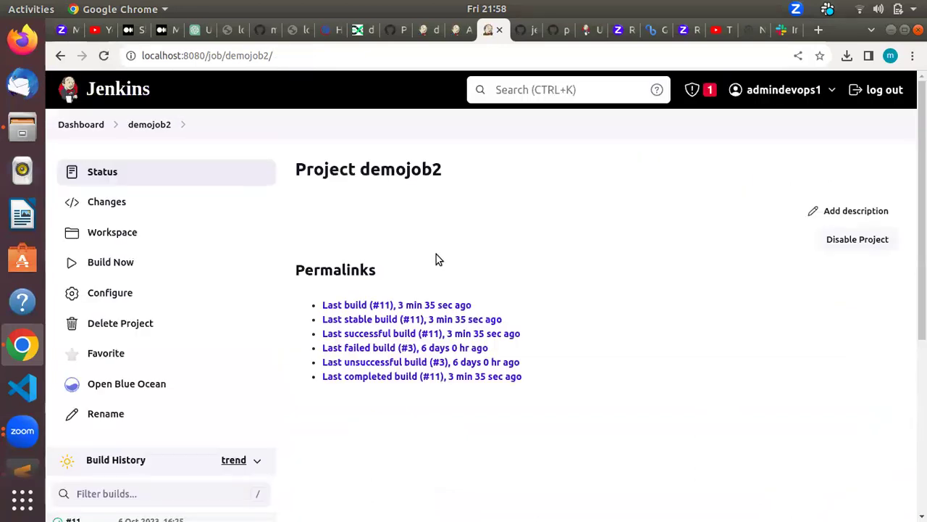
{"action": "key", "text": "alt+Tab"}
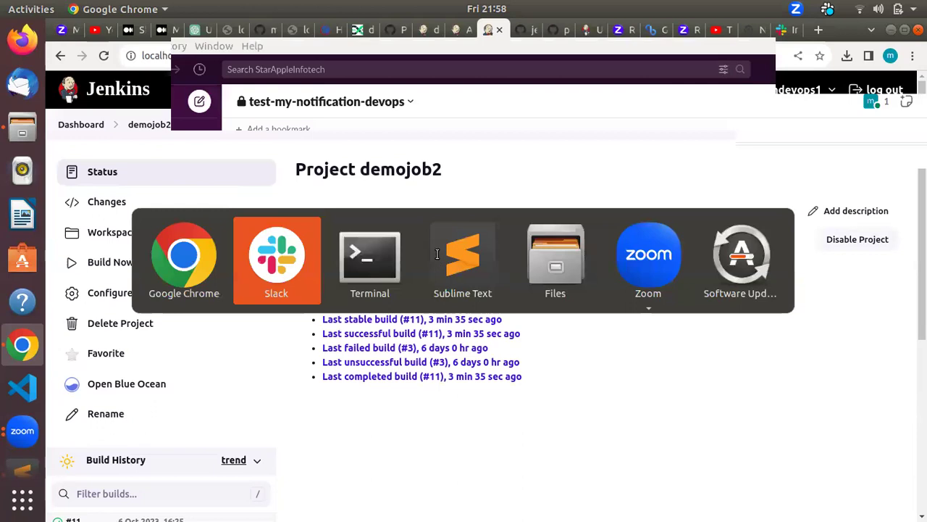
{"action": "key", "text": "alt+Tab"}
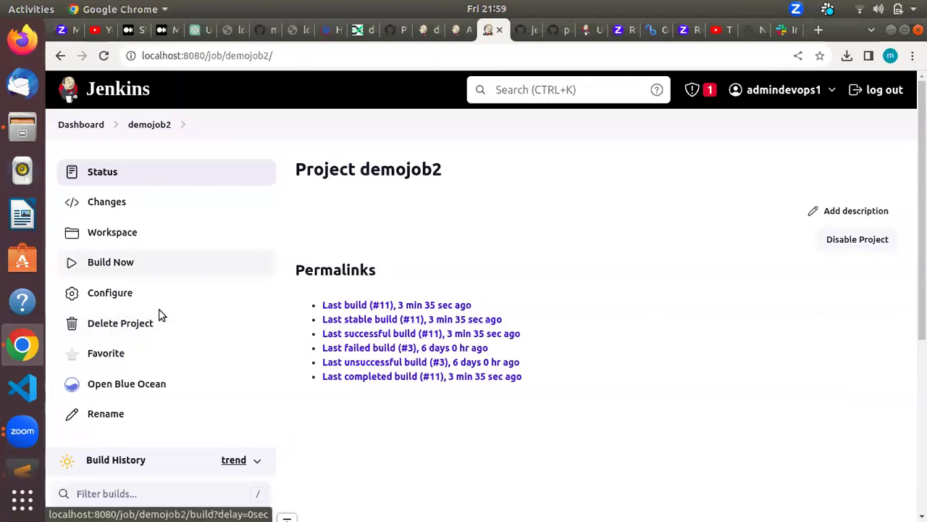
Step: Check the pipeline job's Stage View, then open the Jenkinsfile author's commit list on GitHub
{"action": "left_click", "coordinate": [522, 29]}
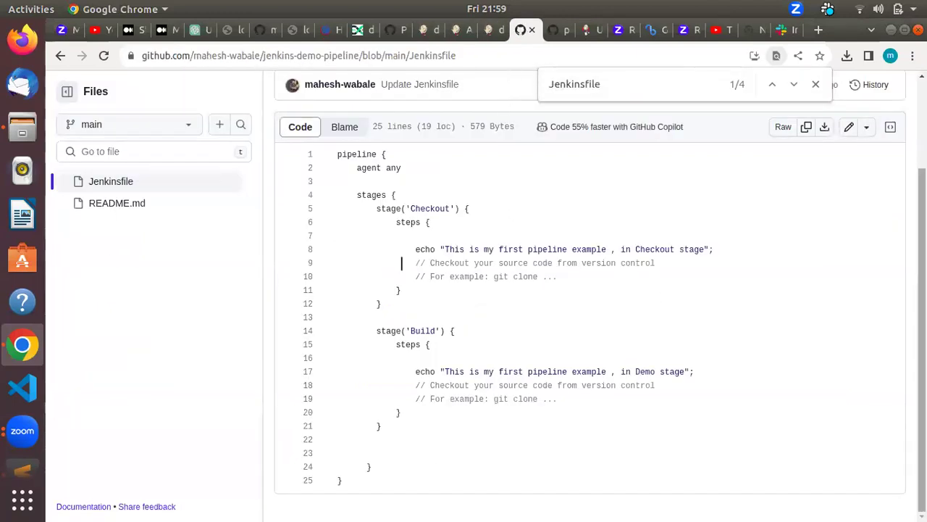
{"action": "left_click", "coordinate": [483, 29]}
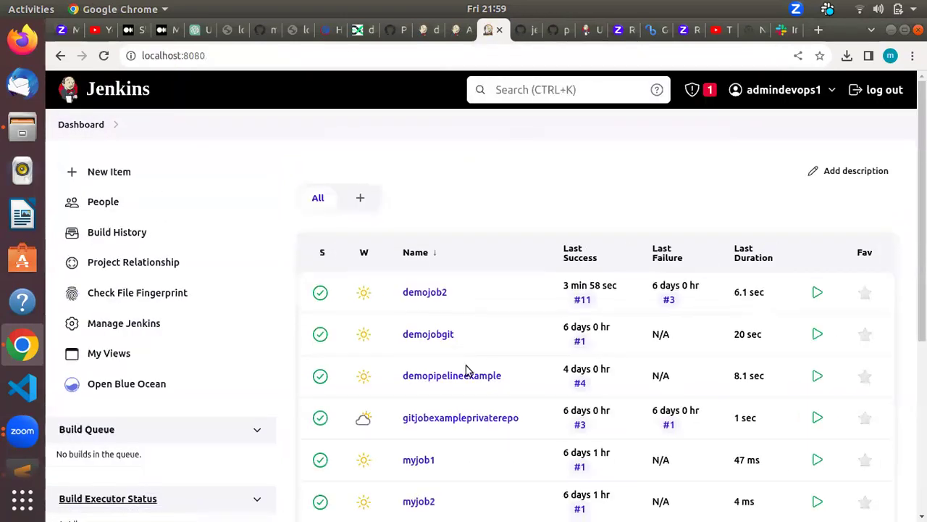
{"action": "scroll", "coordinate": [905, 375], "scroll_direction": "down", "scroll_amount": 5}
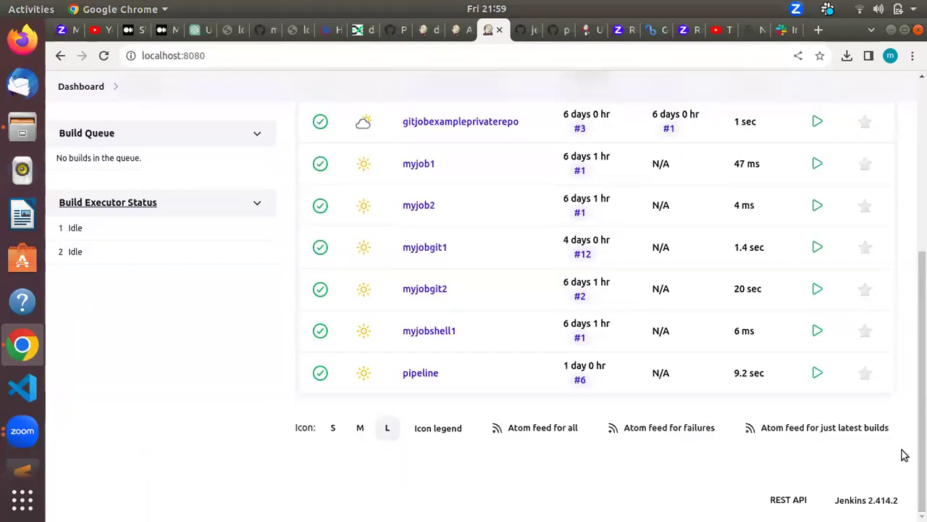
{"action": "left_click", "coordinate": [417, 373]}
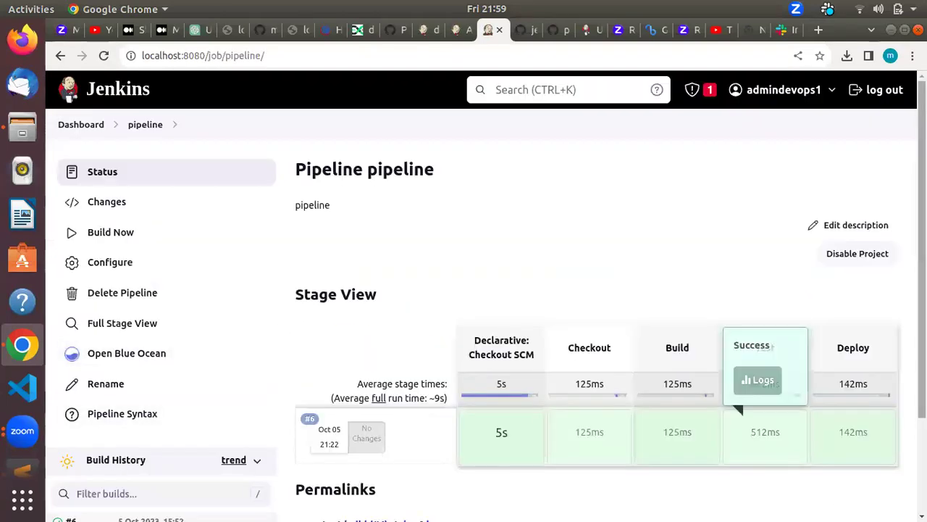
{"action": "scroll", "coordinate": [766, 427], "scroll_direction": "down", "scroll_amount": 3}
{"action": "scroll", "coordinate": [765, 276], "scroll_direction": "up", "scroll_amount": 3}
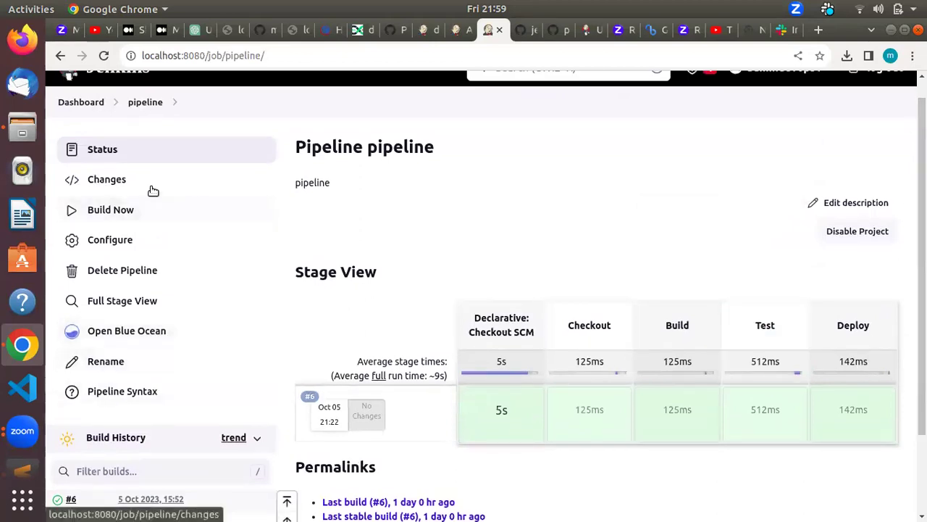
{"action": "scroll", "coordinate": [347, 226], "scroll_direction": "up", "scroll_amount": 1}
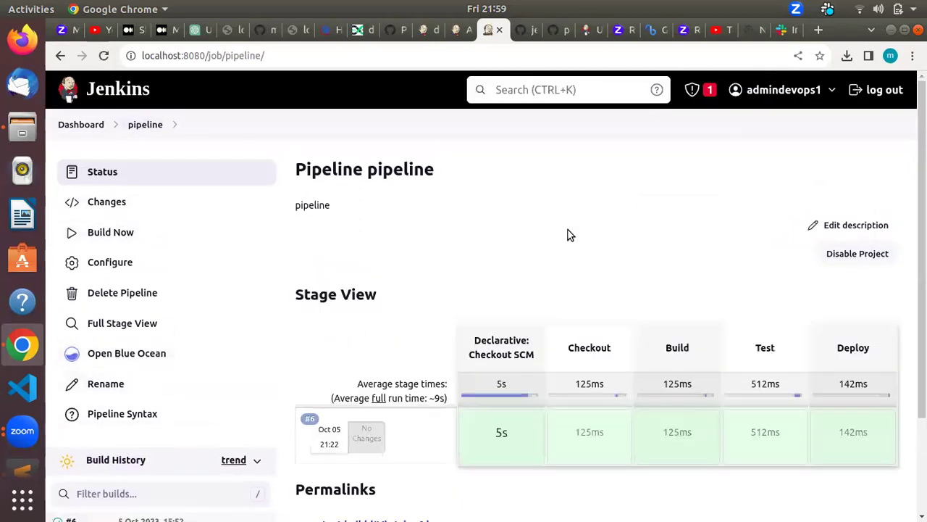
{"action": "scroll", "coordinate": [717, 159], "scroll_direction": "down", "scroll_amount": 3}
{"action": "scroll", "coordinate": [674, 109], "scroll_direction": "up", "scroll_amount": 3}
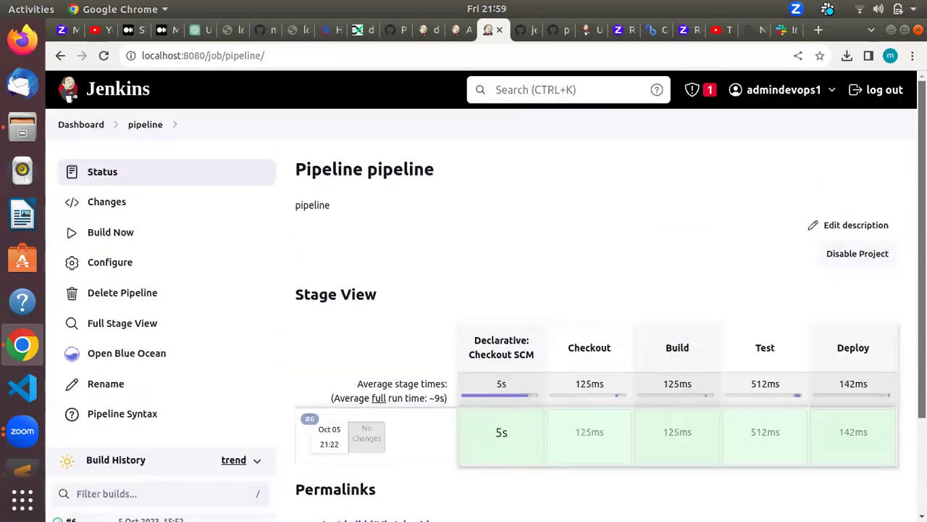
{"action": "left_click", "coordinate": [525, 32]}
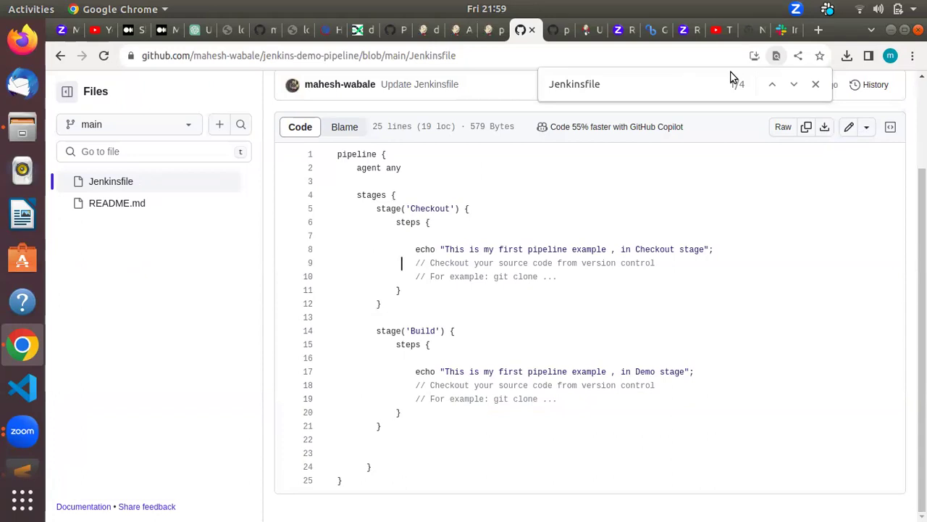
{"action": "left_click", "coordinate": [352, 89]}
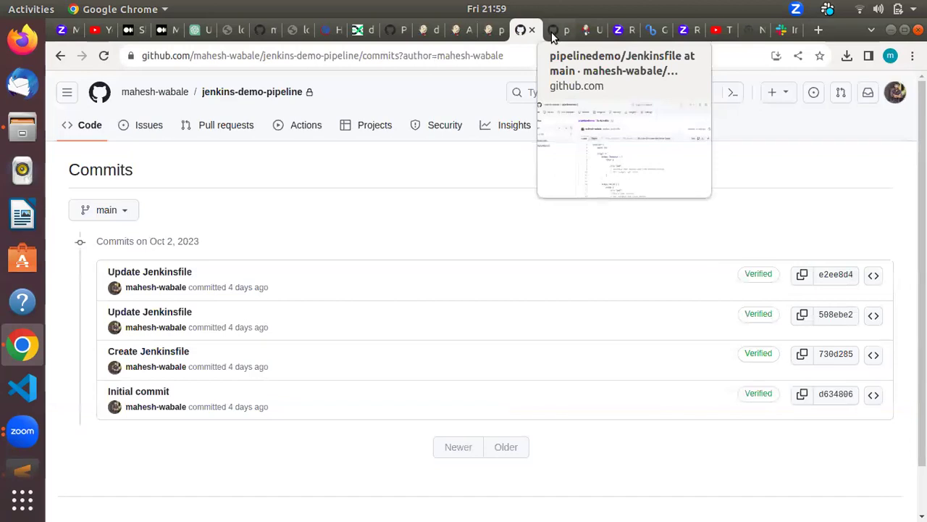
Step: View the pipelinedemo Jenkinsfile and repository home, then return to the Jenkins pipeline job
{"action": "left_click", "coordinate": [553, 30]}
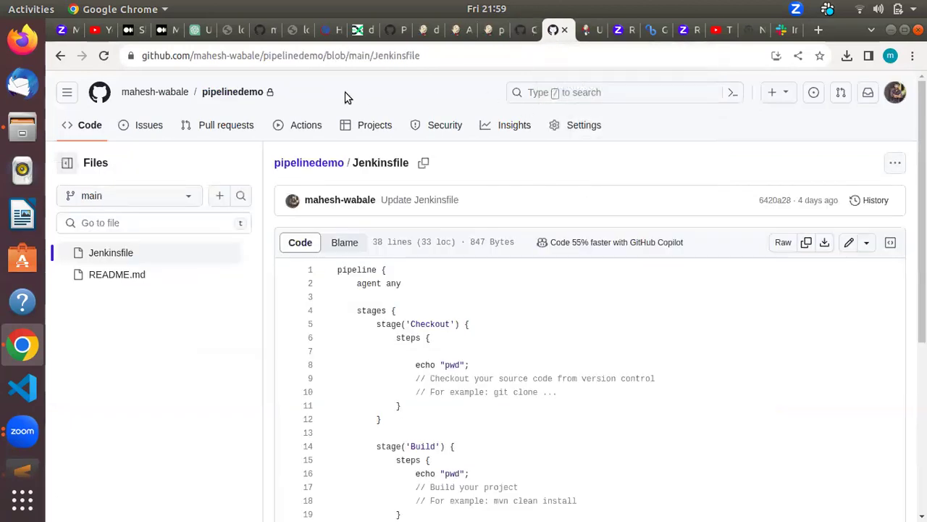
{"action": "left_click", "coordinate": [310, 163]}
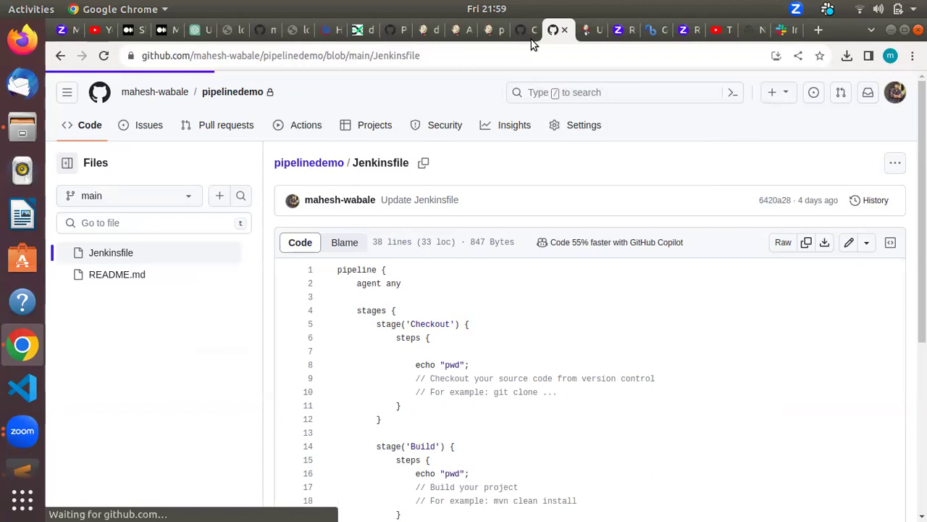
{"action": "left_click", "coordinate": [491, 29]}
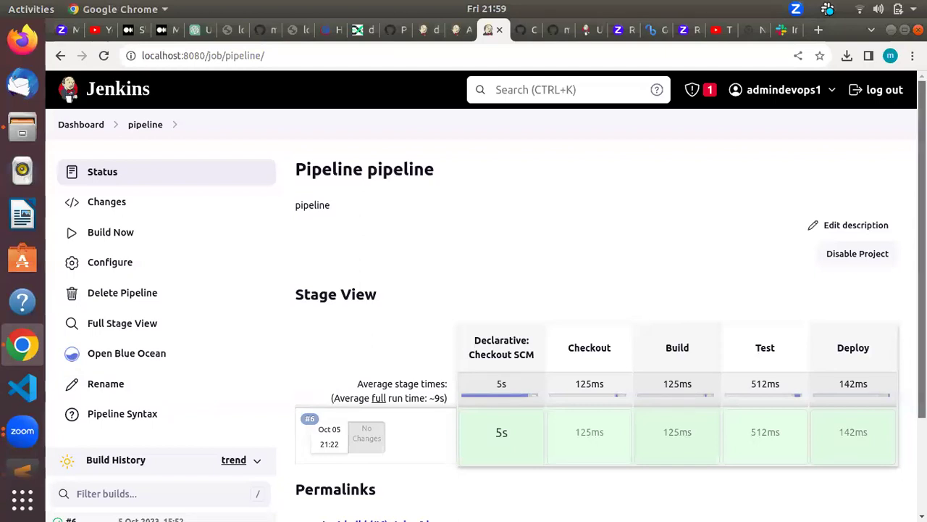
Step: Check build #6's console output, then switch to the pipelinedemo Jenkinsfile on GitHub
{"action": "scroll", "coordinate": [448, 371], "scroll_direction": "down", "scroll_amount": 3}
{"action": "left_click", "coordinate": [63, 395]}
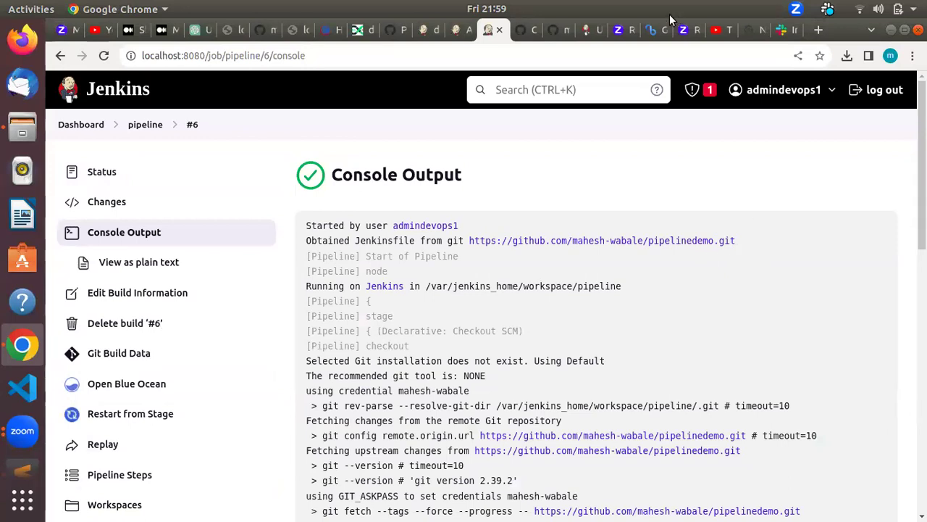
{"action": "left_click", "coordinate": [555, 28]}
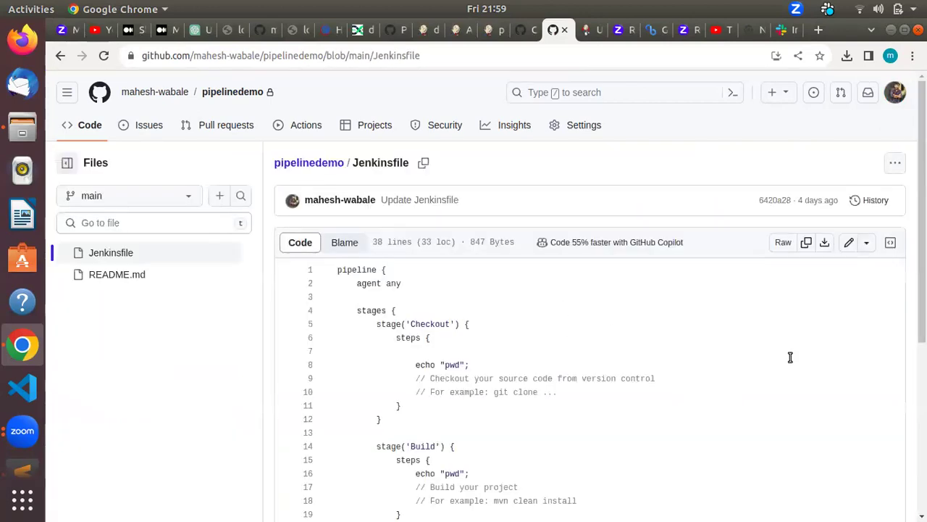
Step: Edit the Jenkinsfile, pasting the Slack curl notification command onto line 35 in the Deploy stage
{"action": "scroll", "coordinate": [914, 366], "scroll_direction": "down", "scroll_amount": 3}
{"action": "scroll", "coordinate": [914, 366], "scroll_direction": "up", "scroll_amount": 3}
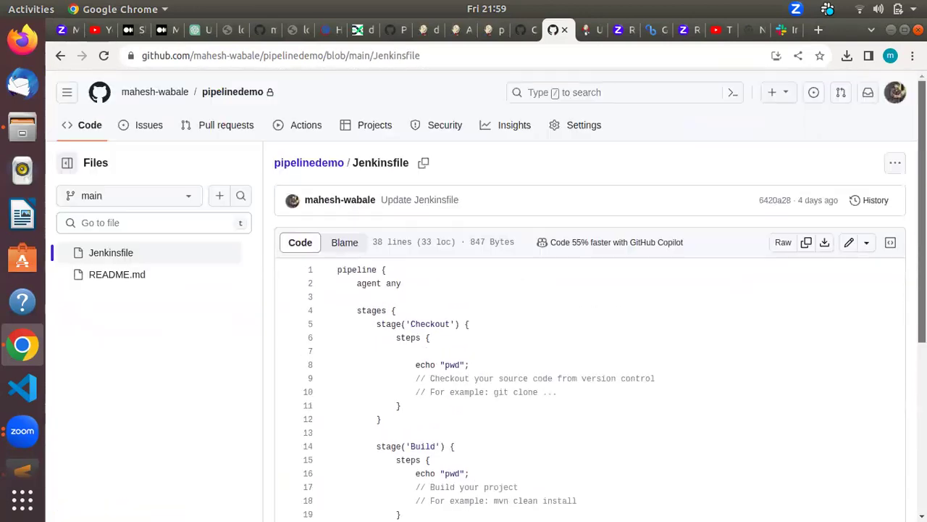
{"action": "left_click", "coordinate": [848, 244]}
{"action": "scroll", "coordinate": [486, 290], "scroll_direction": "down", "scroll_amount": 2}
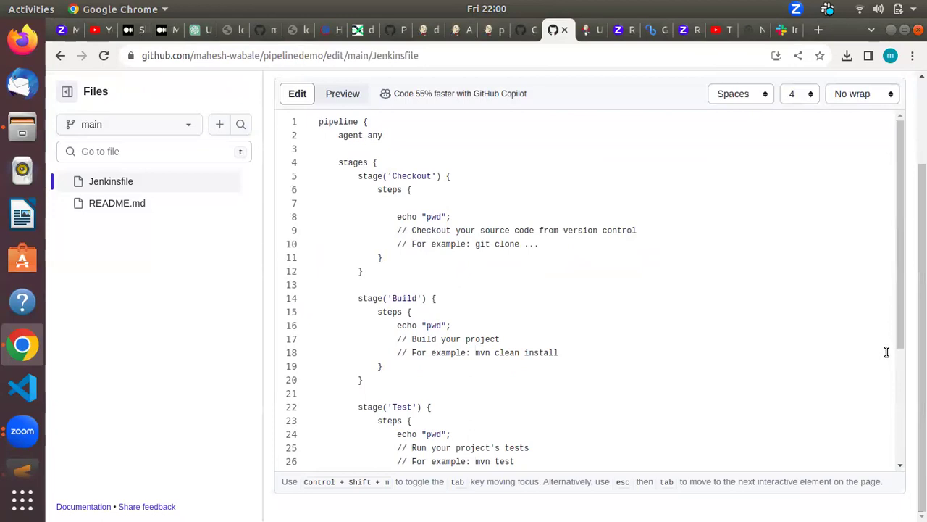
{"action": "left_click_drag", "start_coordinate": [899, 362], "coordinate": [893, 455]}
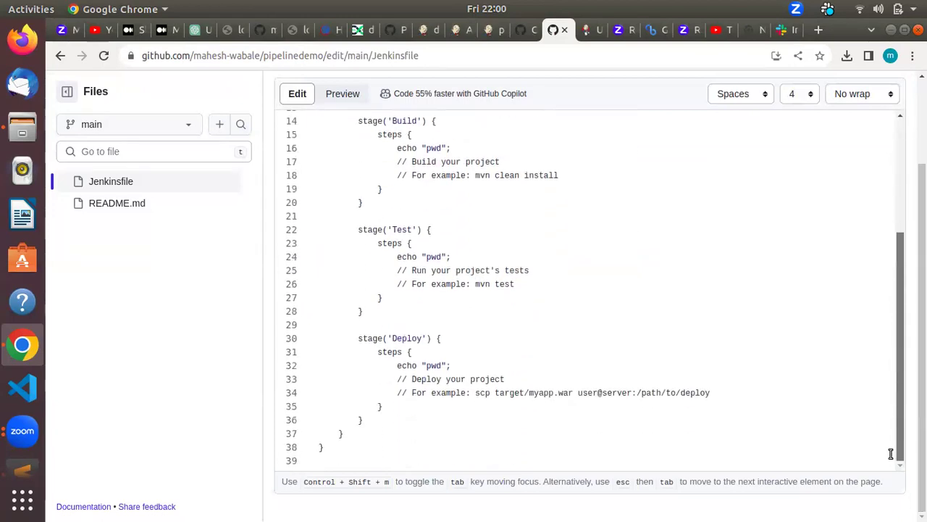
{"action": "left_click", "coordinate": [722, 389]}
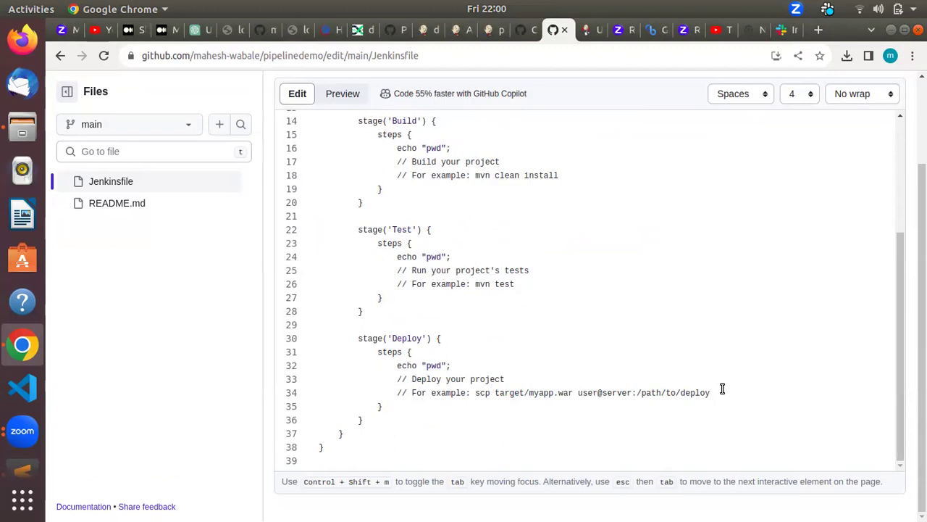
{"action": "key", "text": "ctrl+v"}
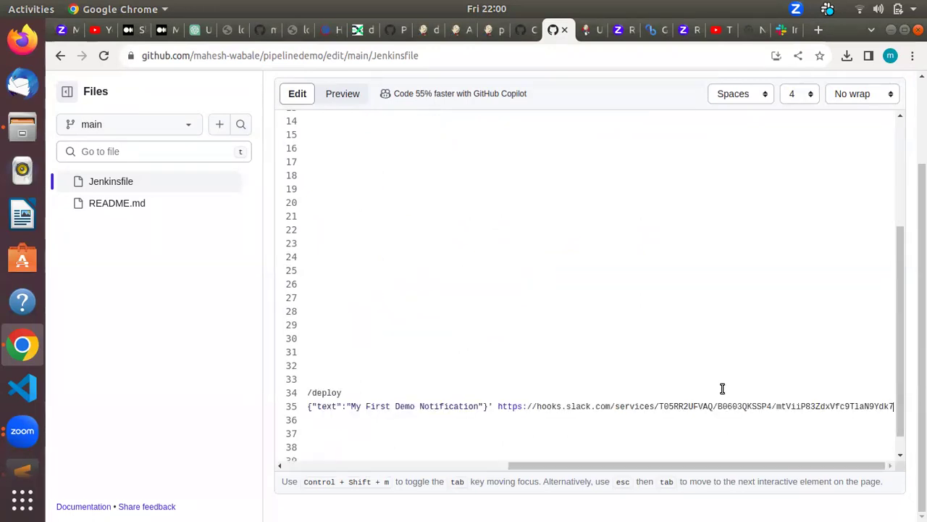
Step: Commit the Jenkinsfile change as 'Update Jenkinsfile' and return to Jenkins
{"action": "left_click_drag", "start_coordinate": [649, 468], "coordinate": [367, 462]}
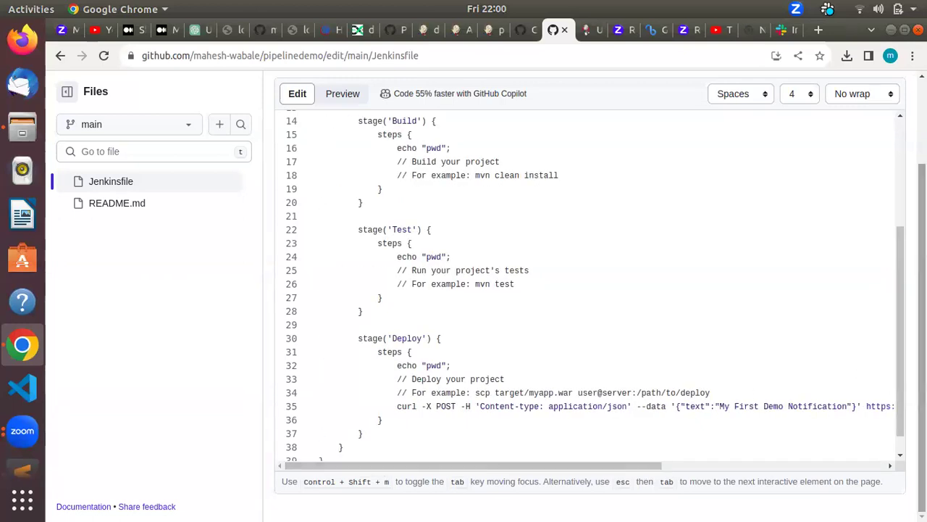
{"action": "scroll", "coordinate": [901, 397], "scroll_direction": "down", "scroll_amount": 1}
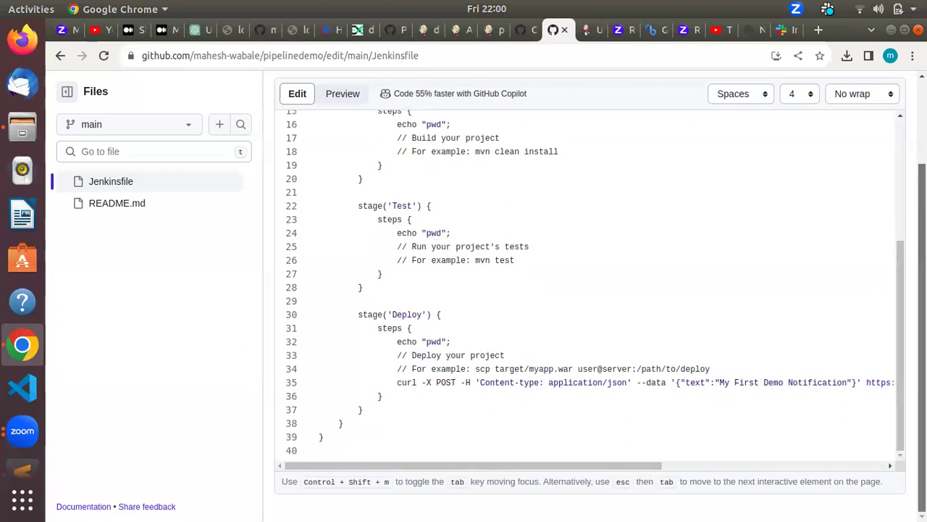
{"action": "scroll", "coordinate": [894, 233], "scroll_direction": "up", "scroll_amount": 2}
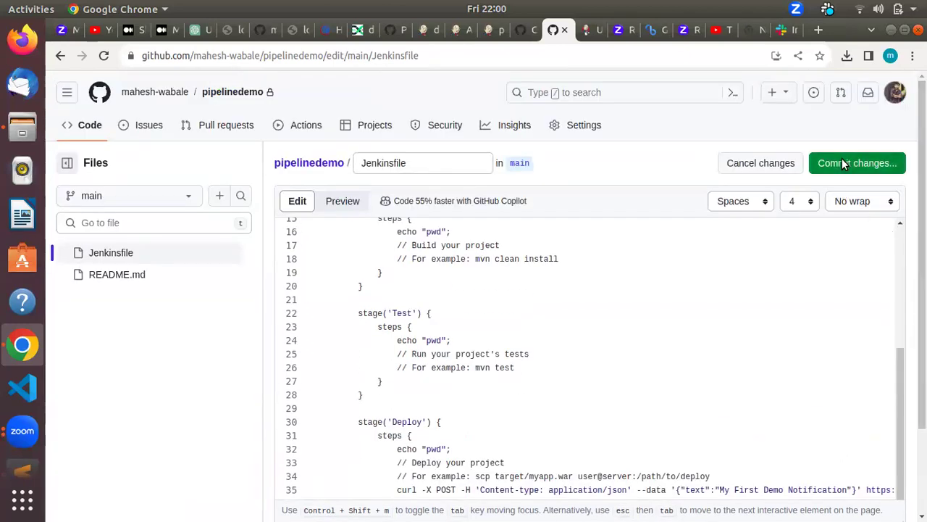
{"action": "left_click", "coordinate": [842, 163]}
{"action": "left_click", "coordinate": [596, 444]}
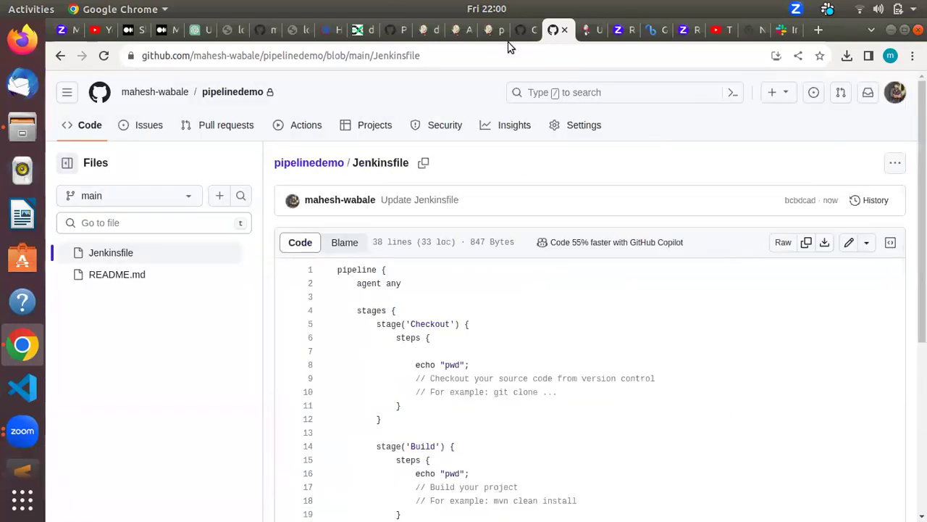
{"action": "left_click", "coordinate": [492, 34]}
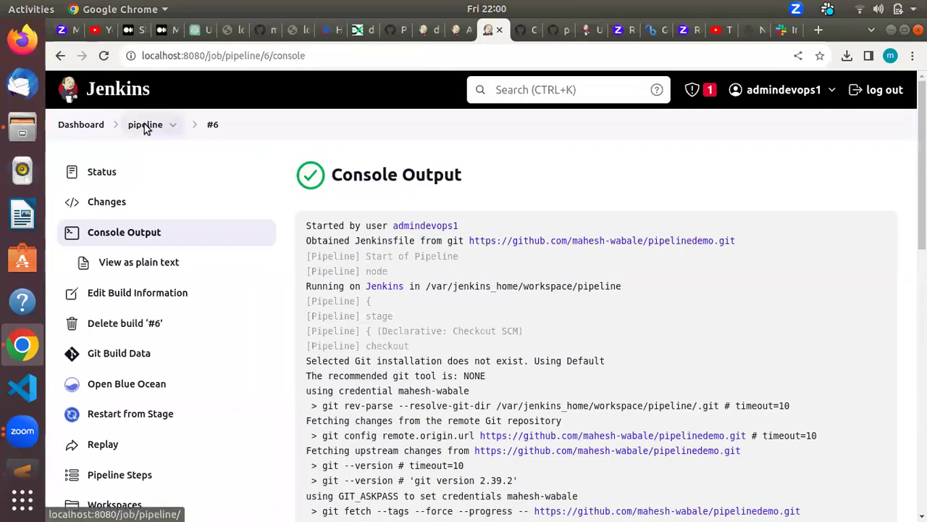
Step: Start a new build of the pipeline job
{"action": "left_click", "coordinate": [145, 124]}
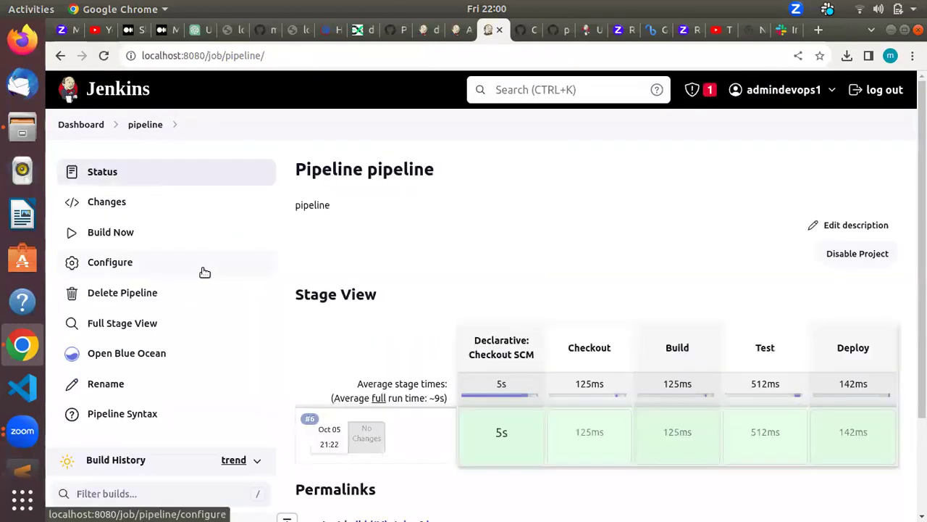
{"action": "left_click", "coordinate": [151, 224]}
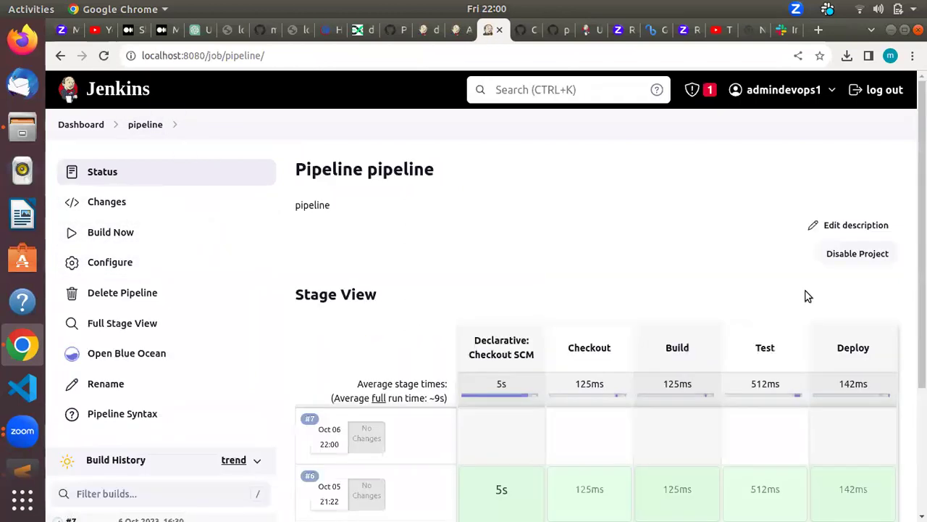
{"action": "scroll", "coordinate": [476, 347], "scroll_direction": "down", "scroll_amount": 3}
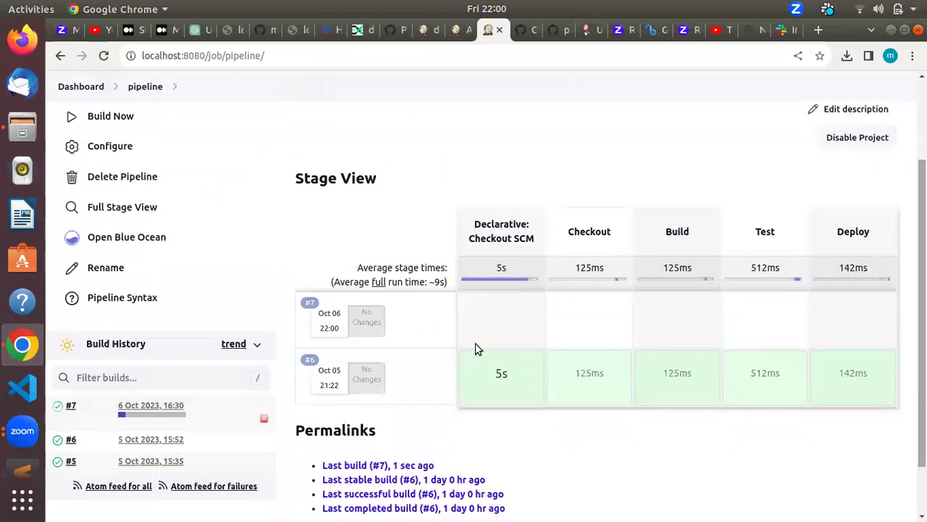
Step: Open failed build #7's console output and select the curl -X POST Slack hooks line
{"action": "left_click", "coordinate": [156, 412]}
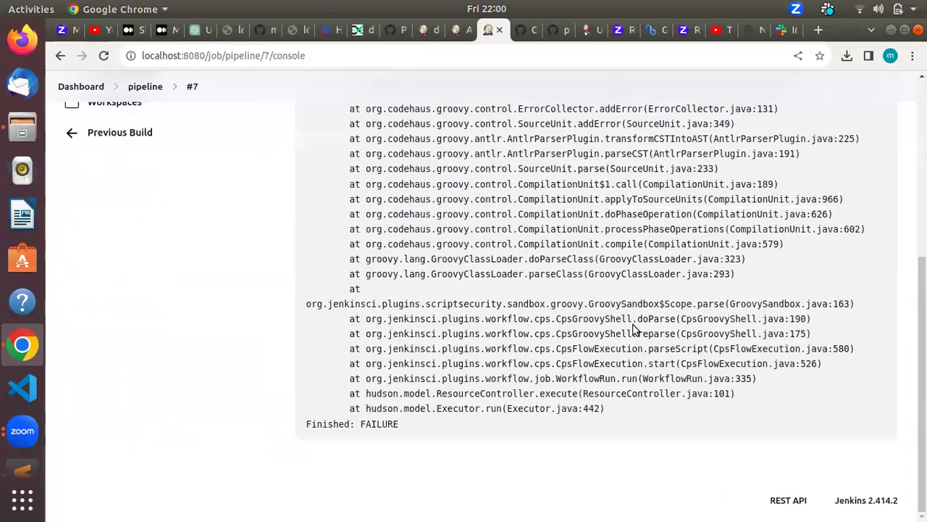
{"action": "scroll", "coordinate": [478, 297], "scroll_direction": "up", "scroll_amount": 5}
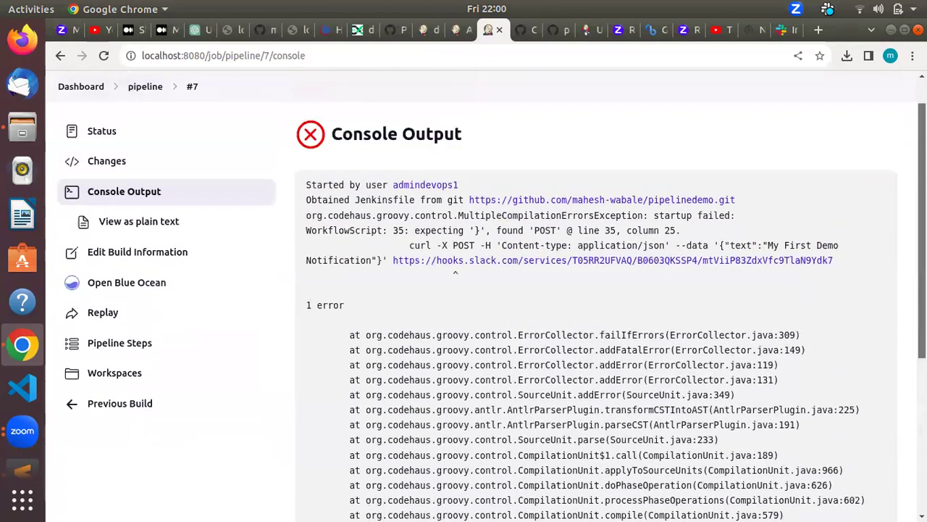
{"action": "scroll", "coordinate": [478, 297], "scroll_direction": "up", "scroll_amount": 1}
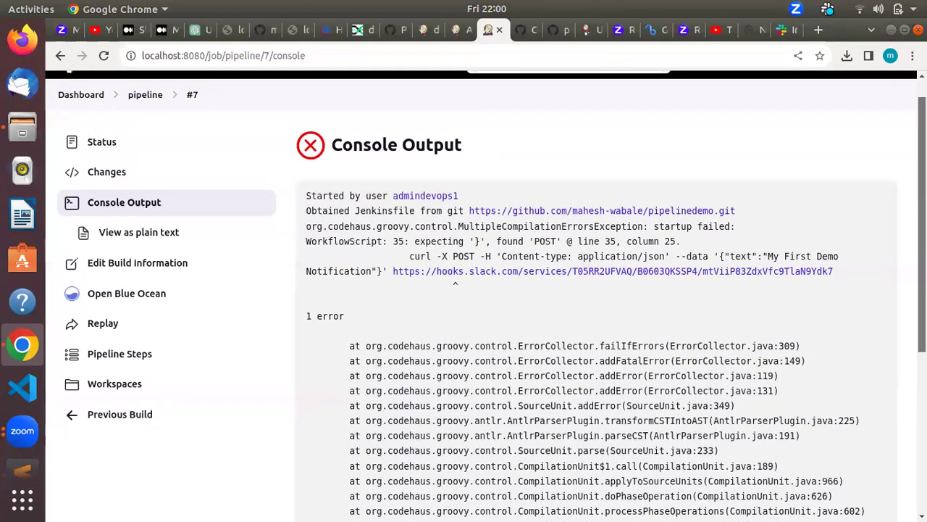
{"action": "scroll", "coordinate": [910, 262], "scroll_direction": "down", "scroll_amount": 5}
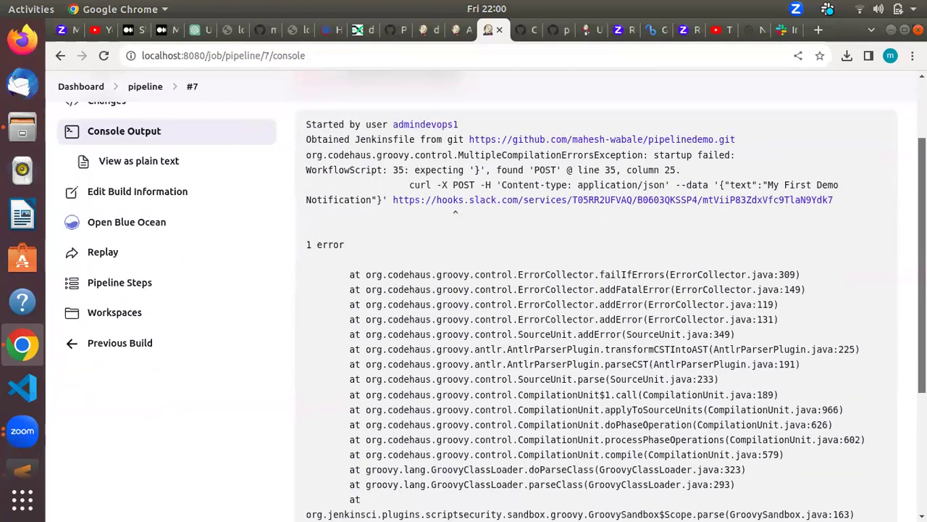
{"action": "scroll", "coordinate": [910, 262], "scroll_direction": "up", "scroll_amount": 5}
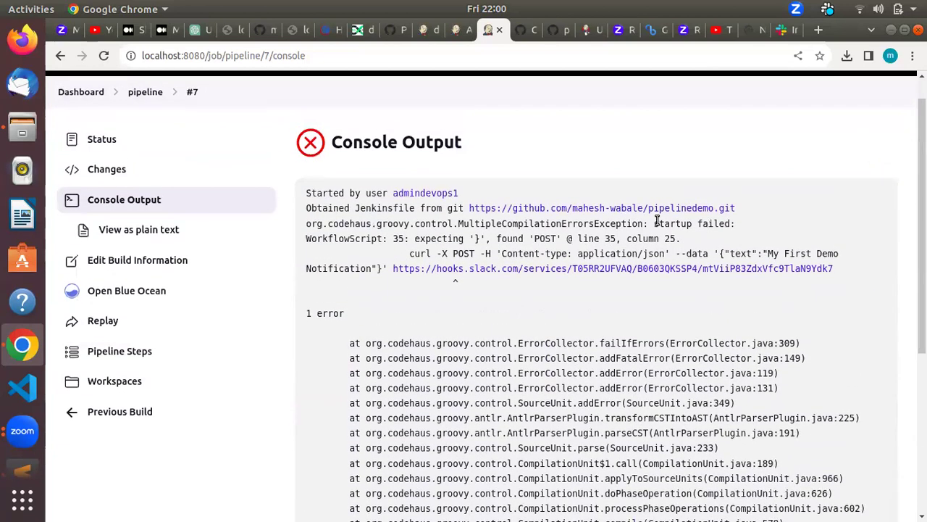
{"action": "left_click_drag", "start_coordinate": [410, 257], "coordinate": [866, 263]}
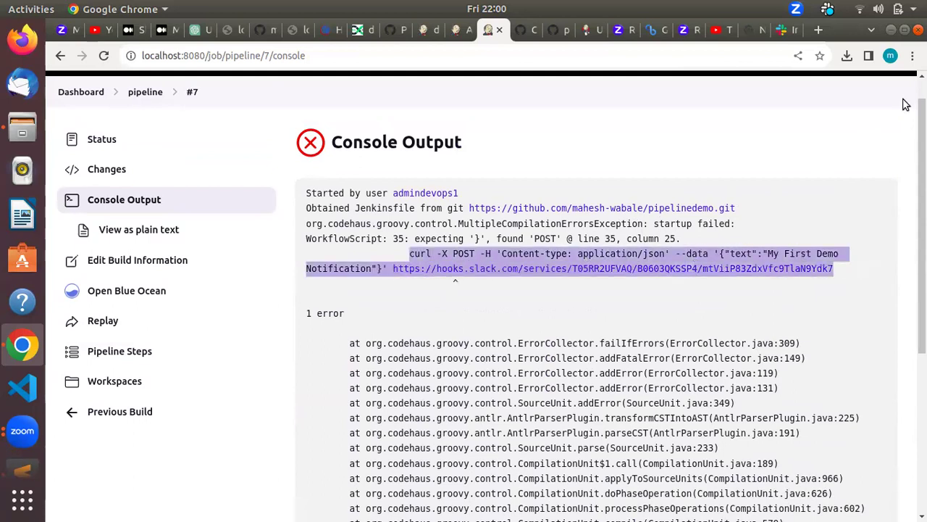
Step: Search Google in a new tab for 'executing curl in Jenkinsfile'
{"action": "left_click", "coordinate": [816, 30]}
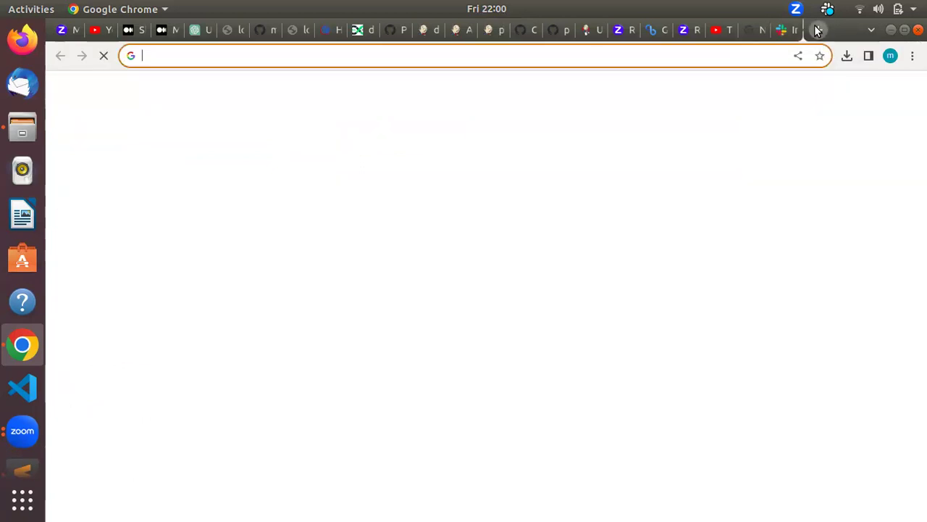
{"action": "type", "text": "exec"}
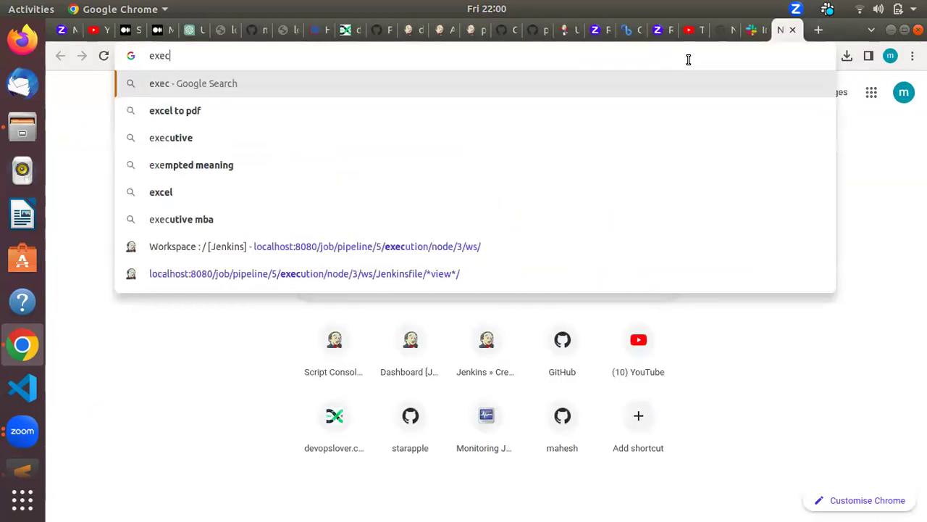
{"action": "type", "text": "uting c"}
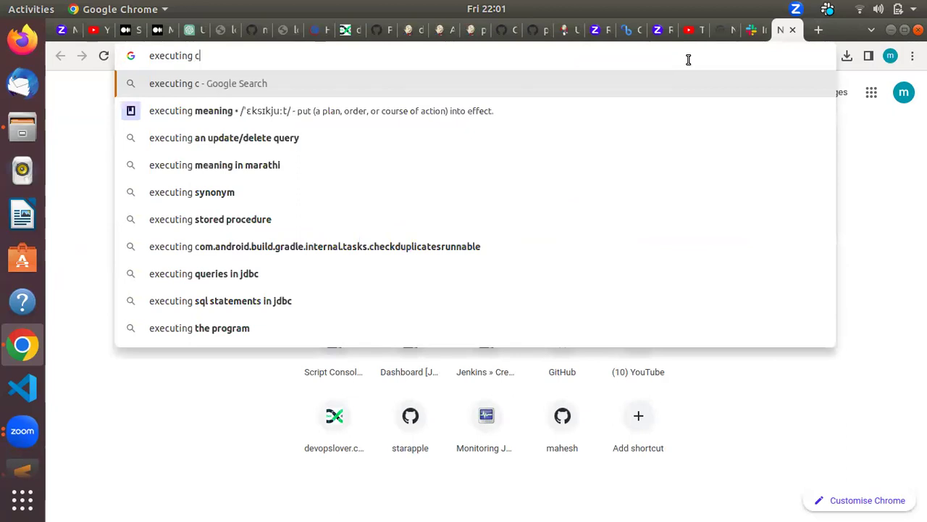
{"action": "type", "text": "url in "}
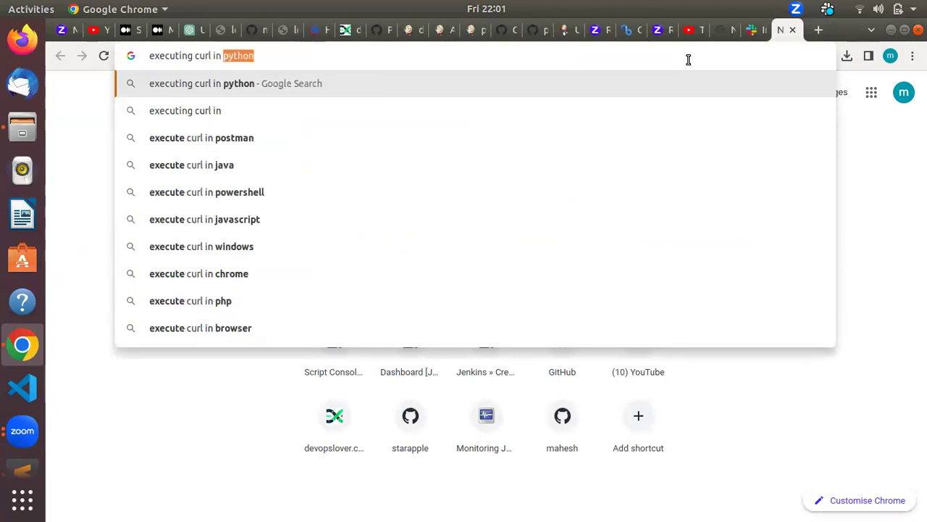
{"action": "type", "text": "Jenkinsfile"}
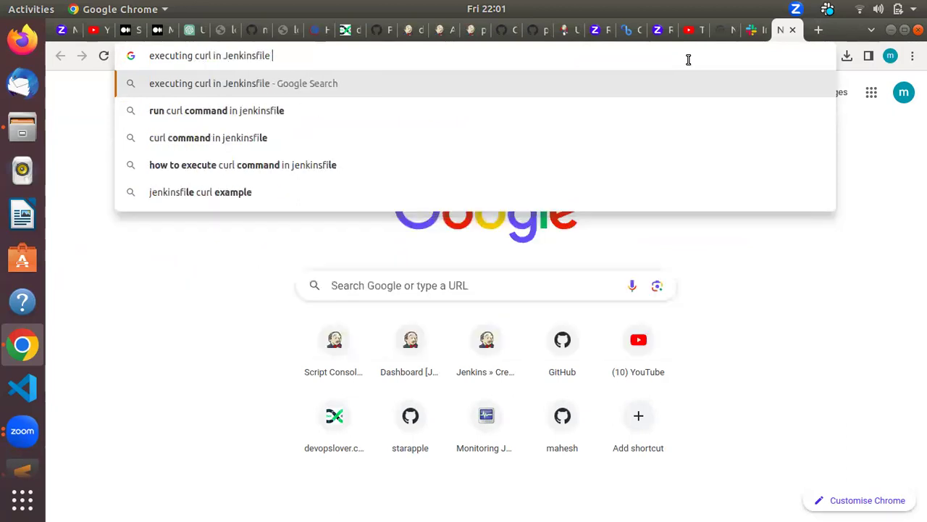
{"action": "key", "text": "Return"}
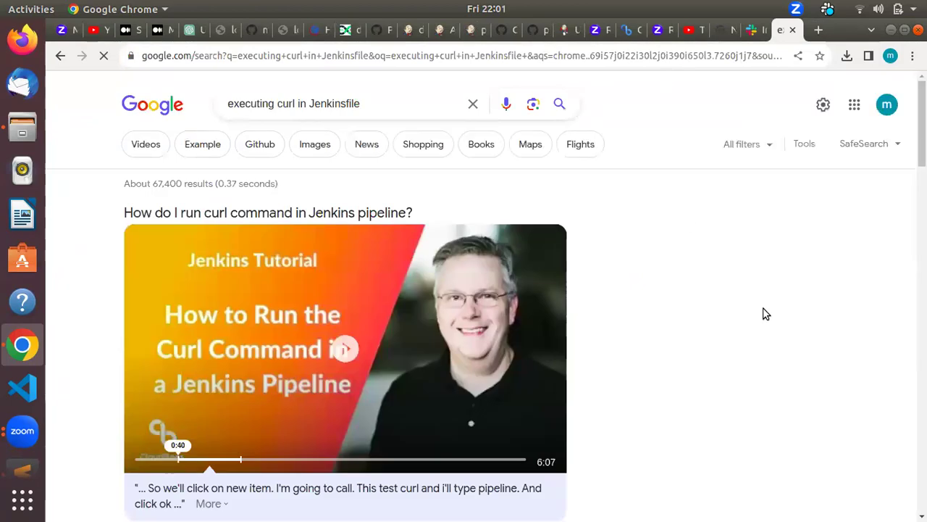
{"action": "scroll", "coordinate": [870, 225], "scroll_direction": "down", "scroll_amount": 5}
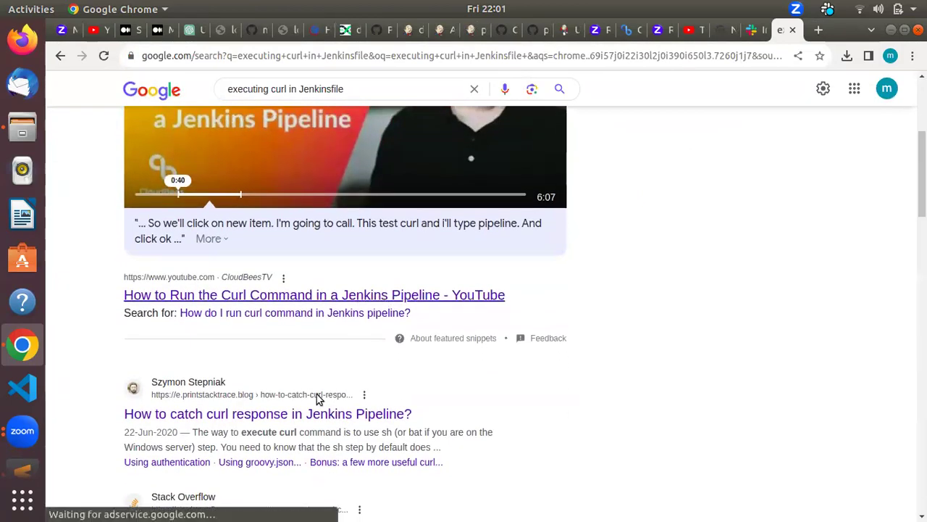
Step: Open the printstacktrace.blog article 'How to catch curl response in Jenkins Pipeline?'
{"action": "left_click", "coordinate": [296, 414]}
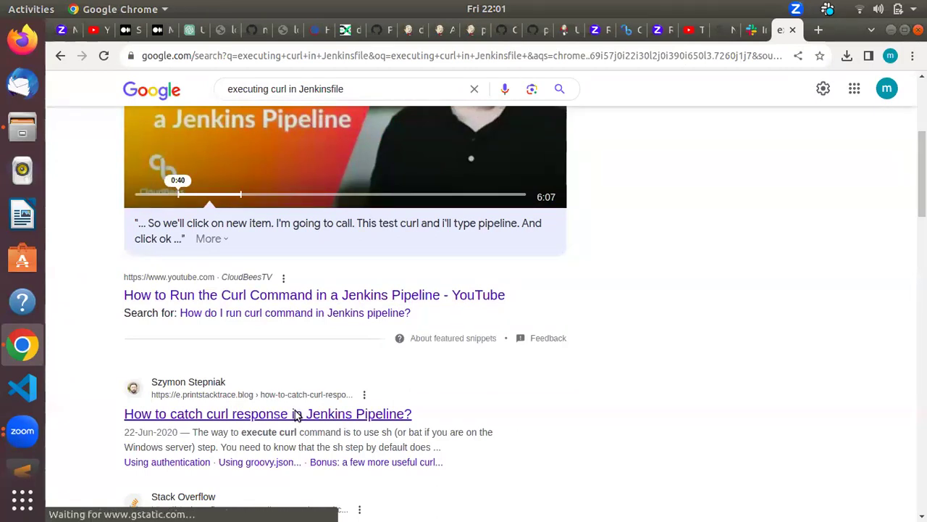
{"action": "scroll", "coordinate": [585, 304], "scroll_direction": "down", "scroll_amount": 3}
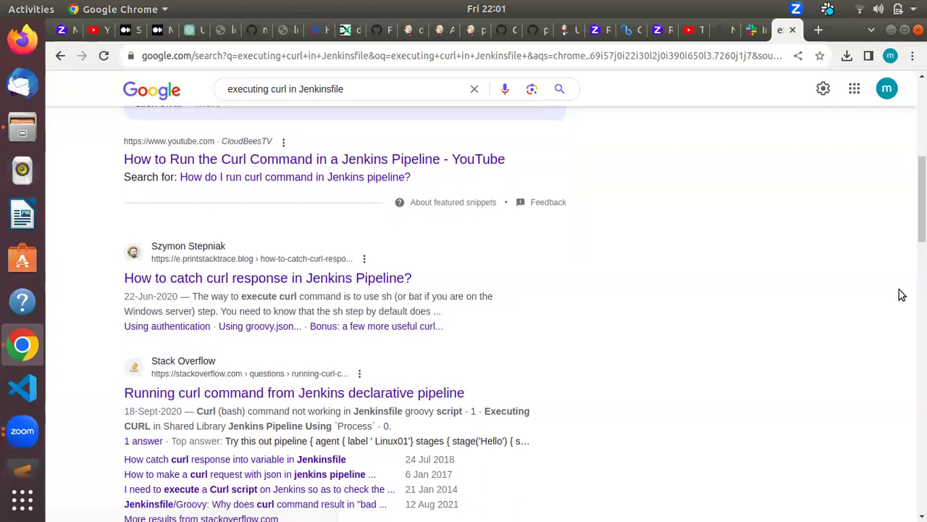
{"action": "scroll", "coordinate": [540, 374], "scroll_direction": "up", "scroll_amount": 3}
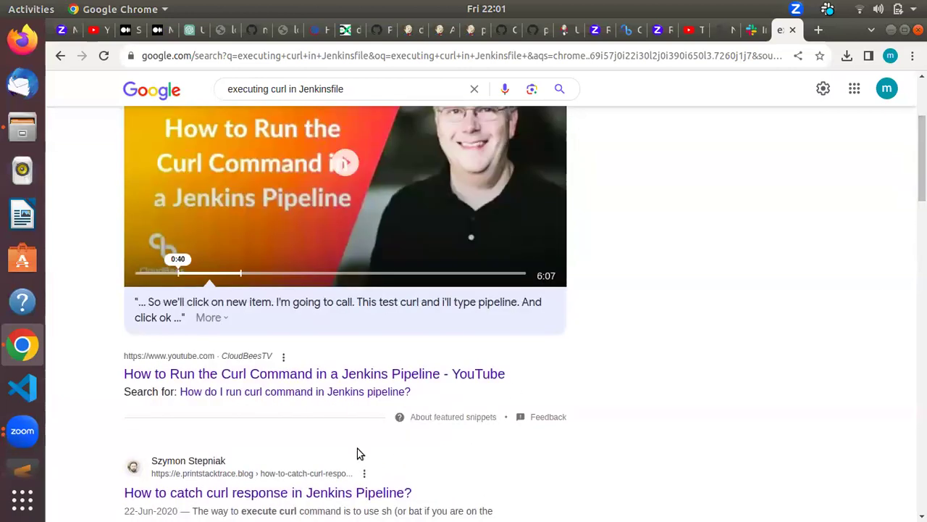
{"action": "left_click", "coordinate": [255, 494]}
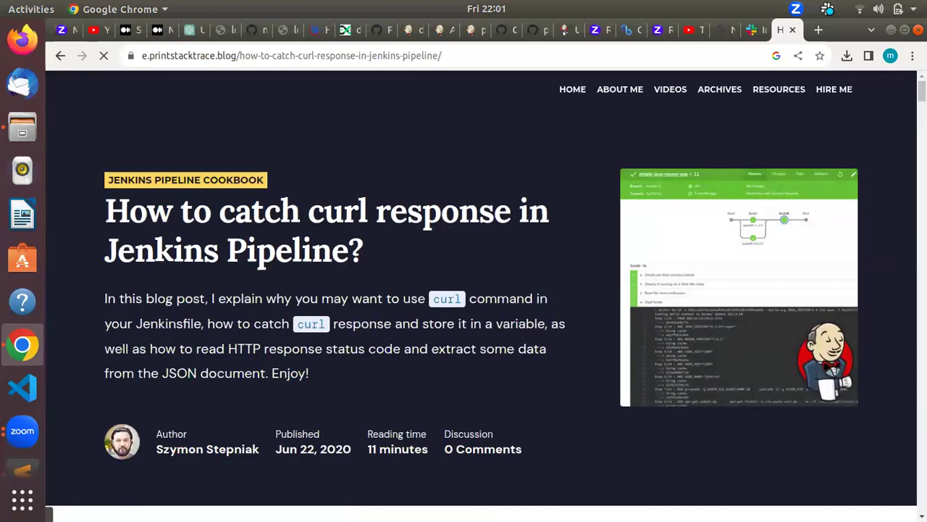
Step: Read down the article and highlight the full authenticated curl call example
{"action": "scroll", "coordinate": [481, 285], "scroll_direction": "down", "scroll_amount": 8}
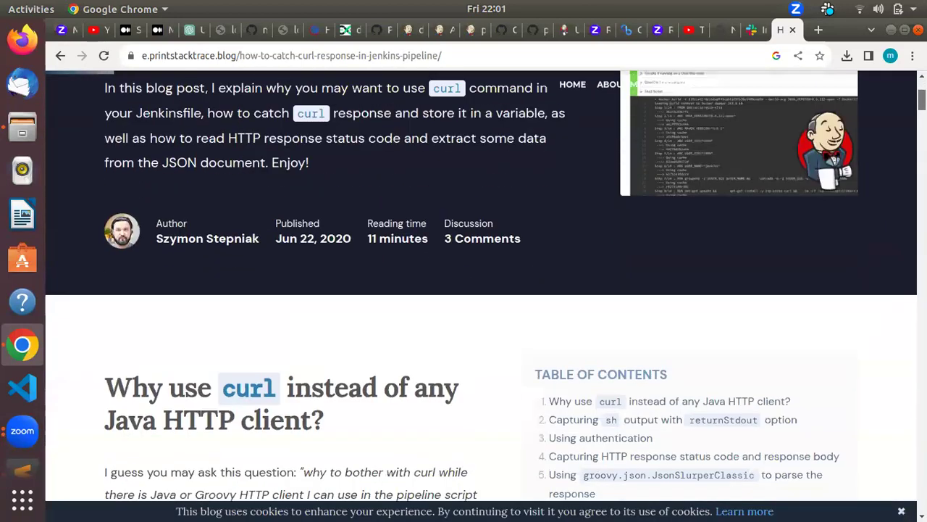
{"action": "scroll", "coordinate": [478, 285], "scroll_direction": "down", "scroll_amount": 5}
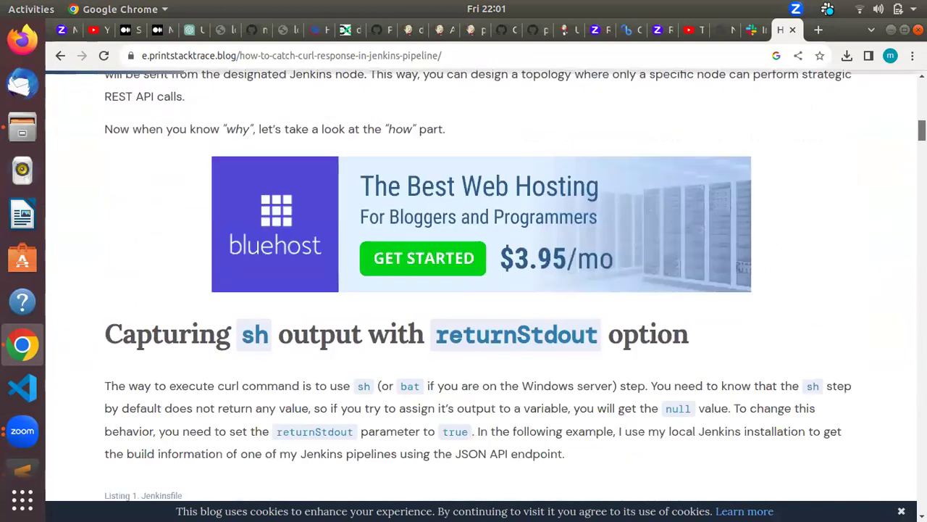
{"action": "scroll", "coordinate": [478, 285], "scroll_direction": "up", "scroll_amount": 2}
{"action": "scroll", "coordinate": [802, 216], "scroll_direction": "down", "scroll_amount": 8}
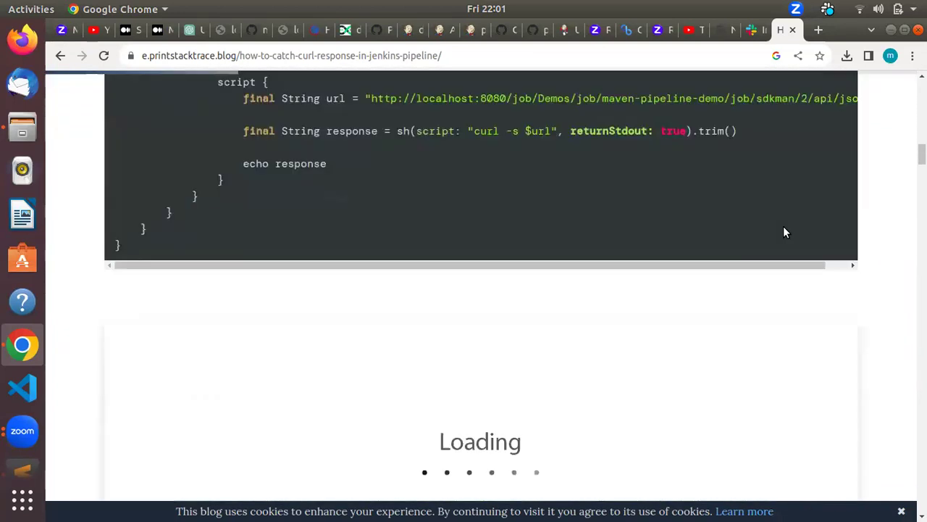
{"action": "scroll", "coordinate": [783, 226], "scroll_direction": "up", "scroll_amount": 2}
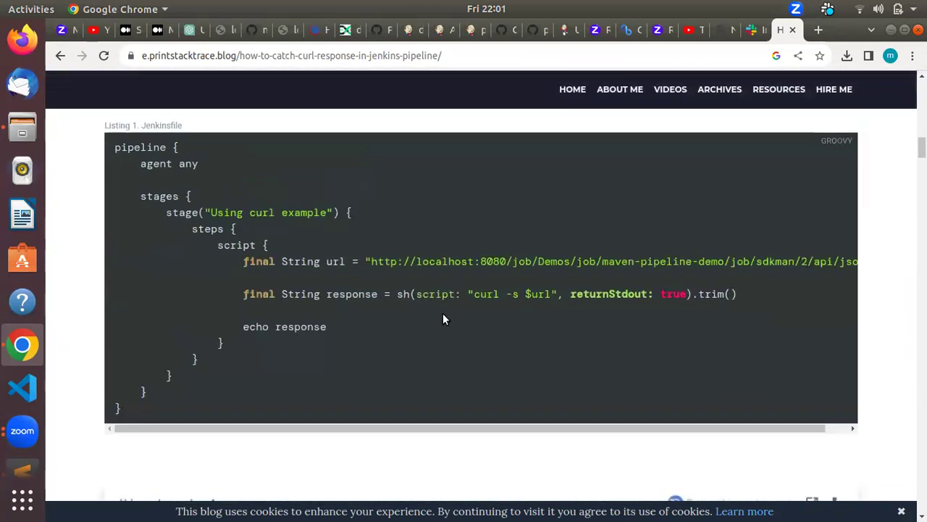
{"action": "scroll", "coordinate": [335, 311], "scroll_direction": "down", "scroll_amount": 4}
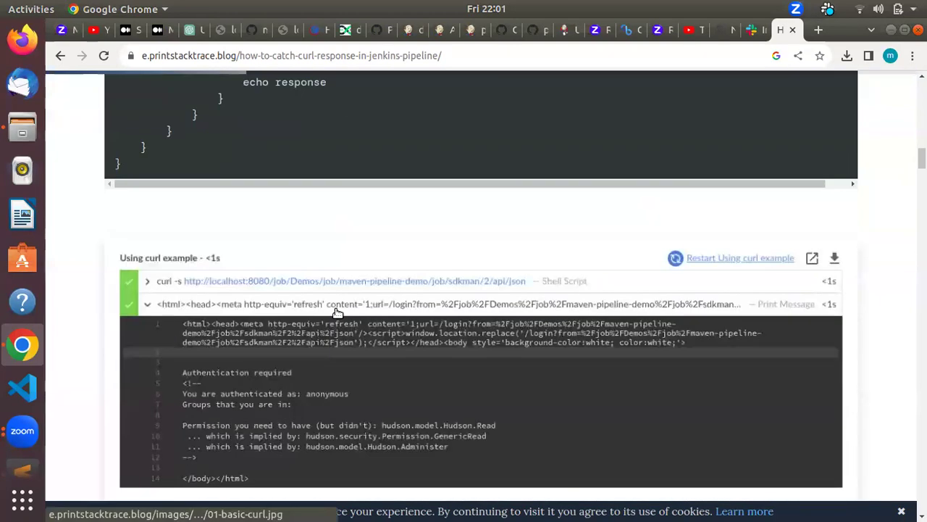
{"action": "scroll", "coordinate": [335, 312], "scroll_direction": "down", "scroll_amount": 15}
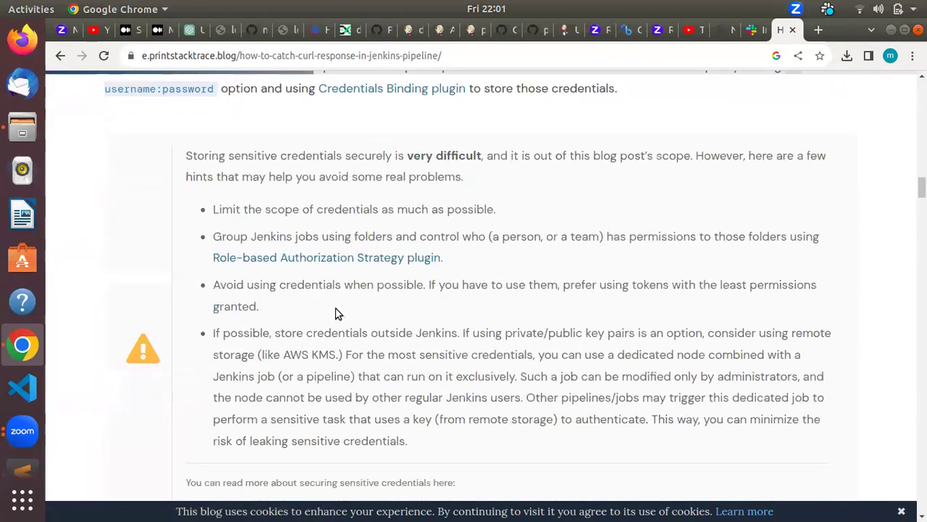
{"action": "scroll", "coordinate": [335, 313], "scroll_direction": "down", "scroll_amount": 4}
{"action": "scroll", "coordinate": [336, 313], "scroll_direction": "up", "scroll_amount": 3}
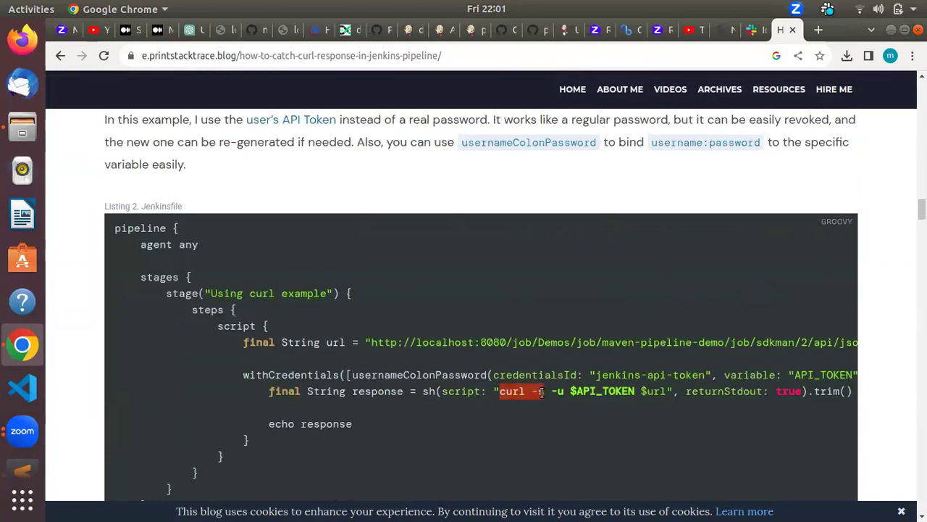
{"action": "left_click_drag", "start_coordinate": [615, 395], "coordinate": [855, 402]}
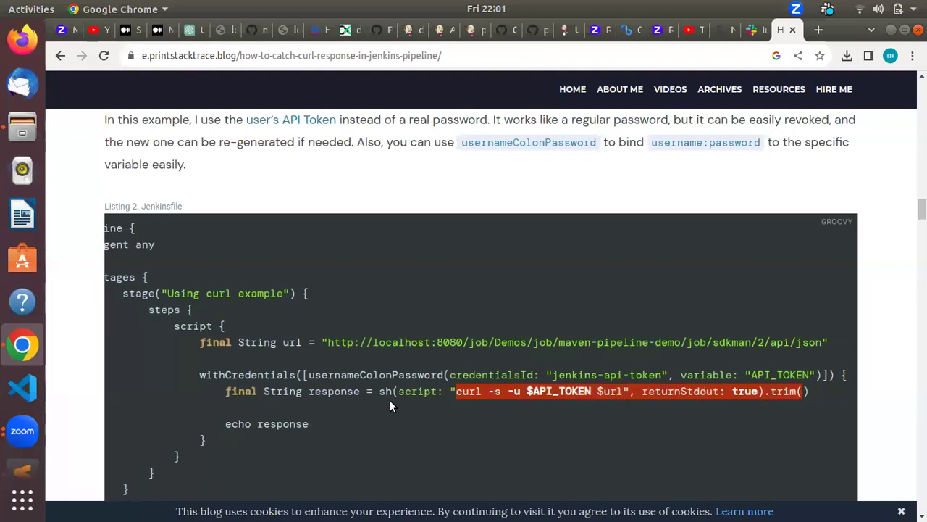
Step: Read on to the Listing 5 Jenkinsfile using jq, then return to build #7's console log
{"action": "scroll", "coordinate": [390, 405], "scroll_direction": "down", "scroll_amount": 5}
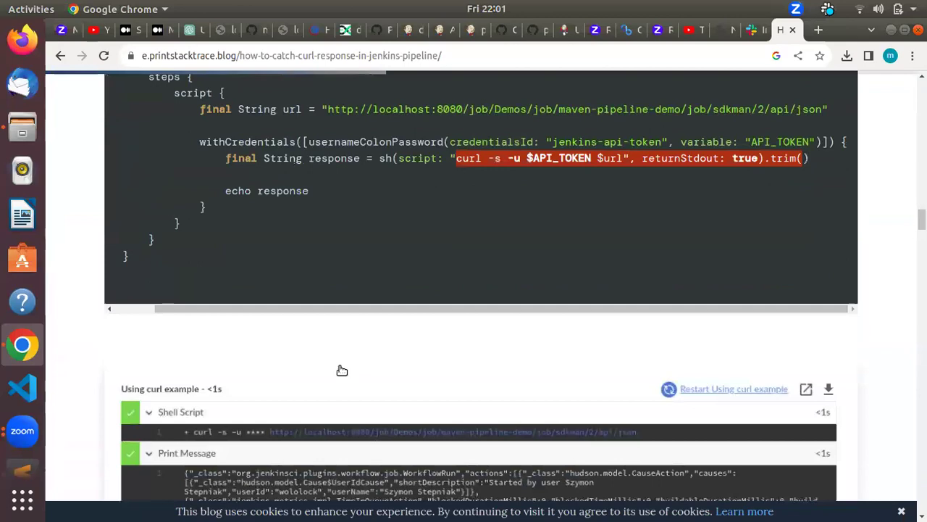
{"action": "scroll", "coordinate": [340, 369], "scroll_direction": "down", "scroll_amount": 10}
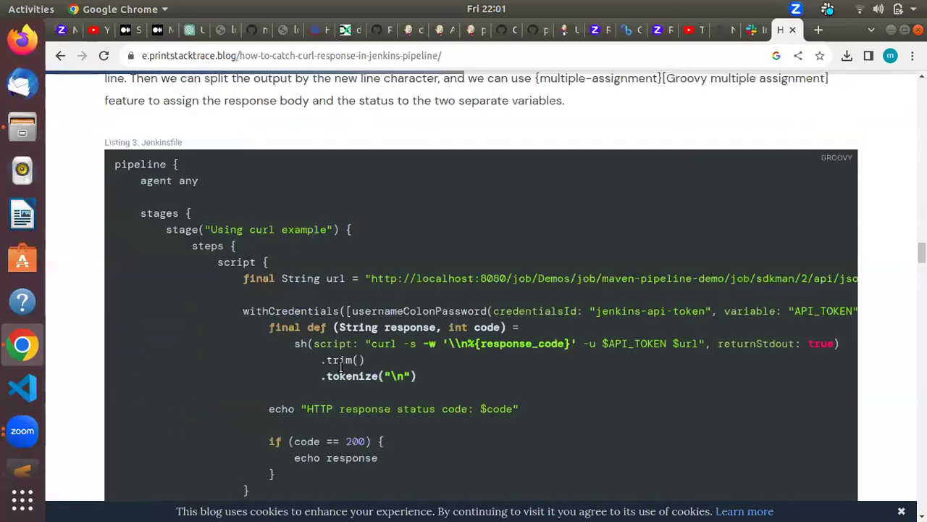
{"action": "scroll", "coordinate": [309, 364], "scroll_direction": "down", "scroll_amount": 5}
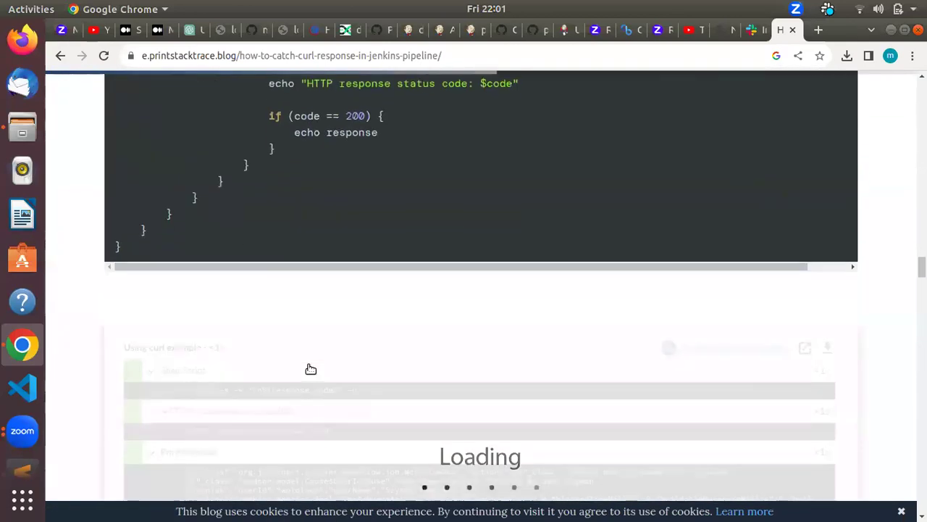
{"action": "scroll", "coordinate": [308, 364], "scroll_direction": "up", "scroll_amount": 4}
{"action": "scroll", "coordinate": [308, 370], "scroll_direction": "down", "scroll_amount": 5}
{"action": "scroll", "coordinate": [310, 370], "scroll_direction": "down", "scroll_amount": 15}
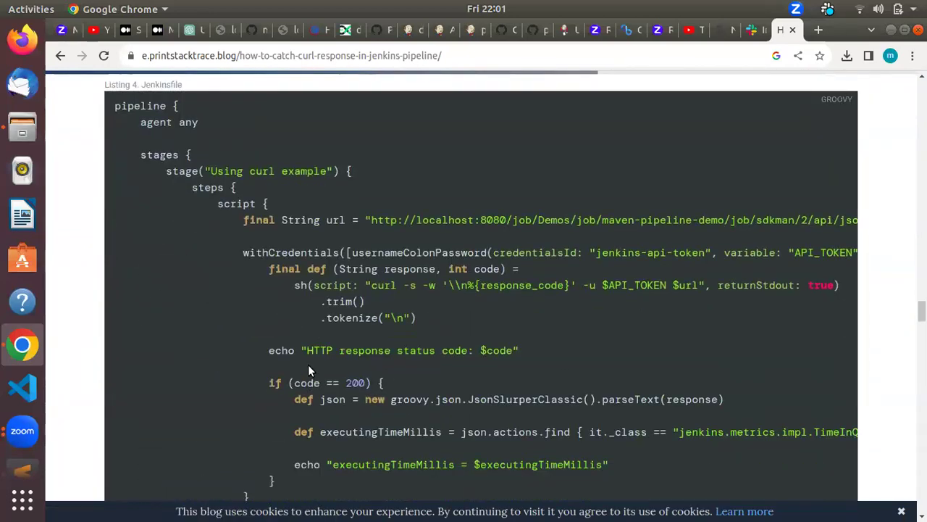
{"action": "scroll", "coordinate": [308, 370], "scroll_direction": "down", "scroll_amount": 2}
{"action": "scroll", "coordinate": [308, 370], "scroll_direction": "down", "scroll_amount": 2}
{"action": "scroll", "coordinate": [308, 366], "scroll_direction": "up", "scroll_amount": 4}
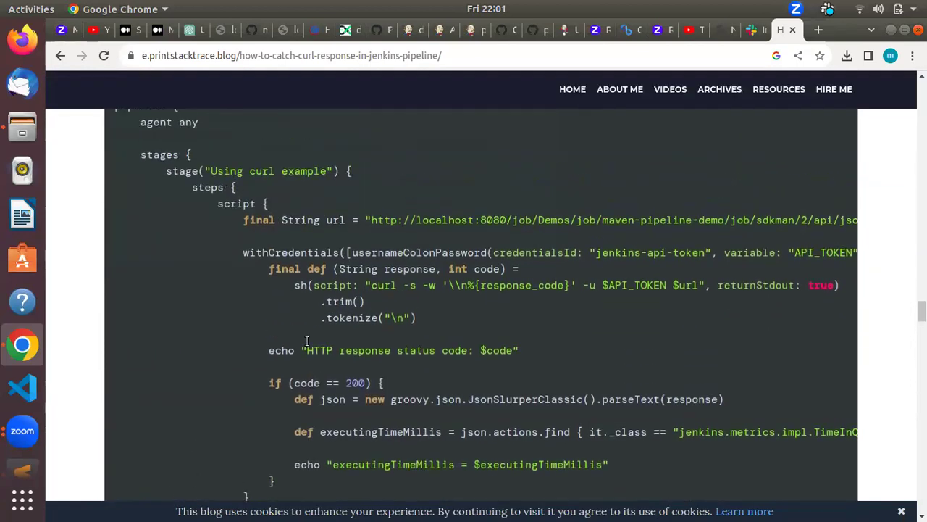
{"action": "scroll", "coordinate": [306, 340], "scroll_direction": "down", "scroll_amount": 4}
{"action": "scroll", "coordinate": [290, 375], "scroll_direction": "up", "scroll_amount": 1}
{"action": "scroll", "coordinate": [285, 357], "scroll_direction": "down", "scroll_amount": 5}
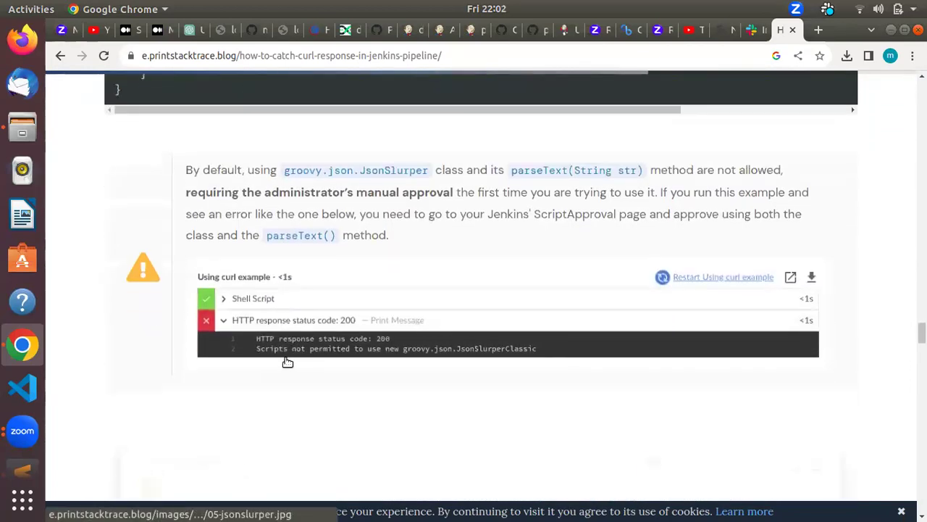
{"action": "scroll", "coordinate": [287, 362], "scroll_direction": "down", "scroll_amount": 5}
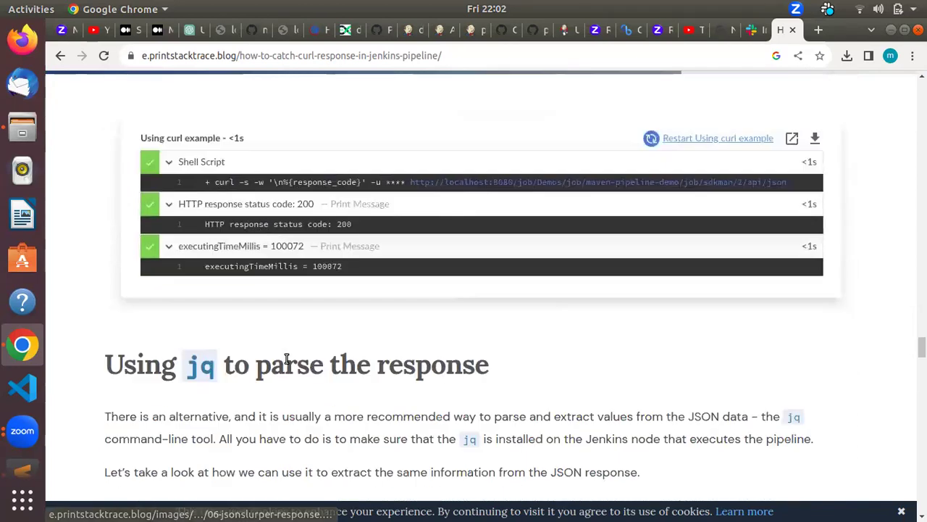
{"action": "scroll", "coordinate": [286, 358], "scroll_direction": "down", "scroll_amount": 6}
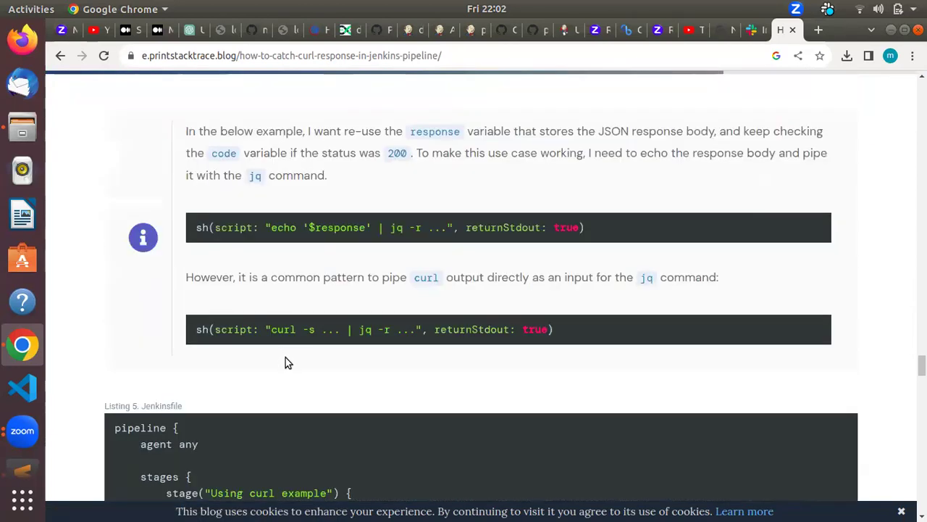
{"action": "scroll", "coordinate": [286, 357], "scroll_direction": "down", "scroll_amount": 6}
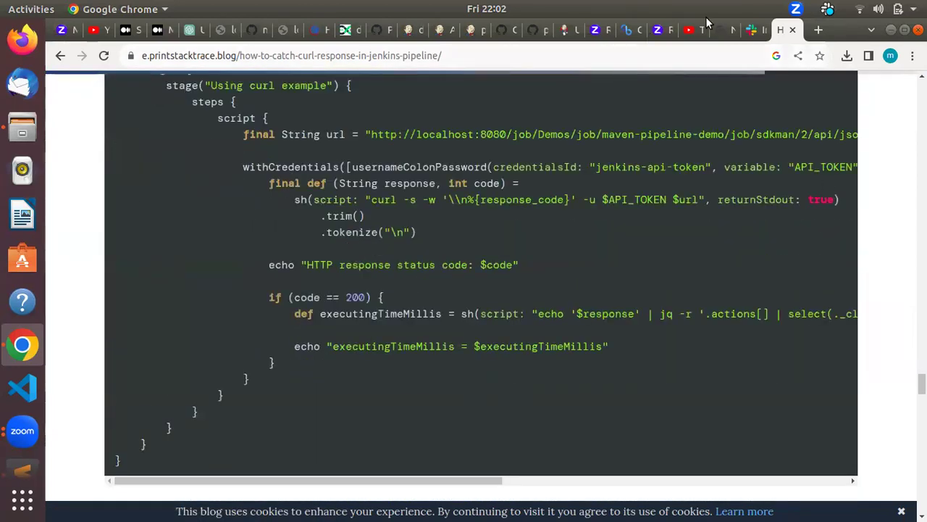
{"action": "left_click", "coordinate": [472, 30]}
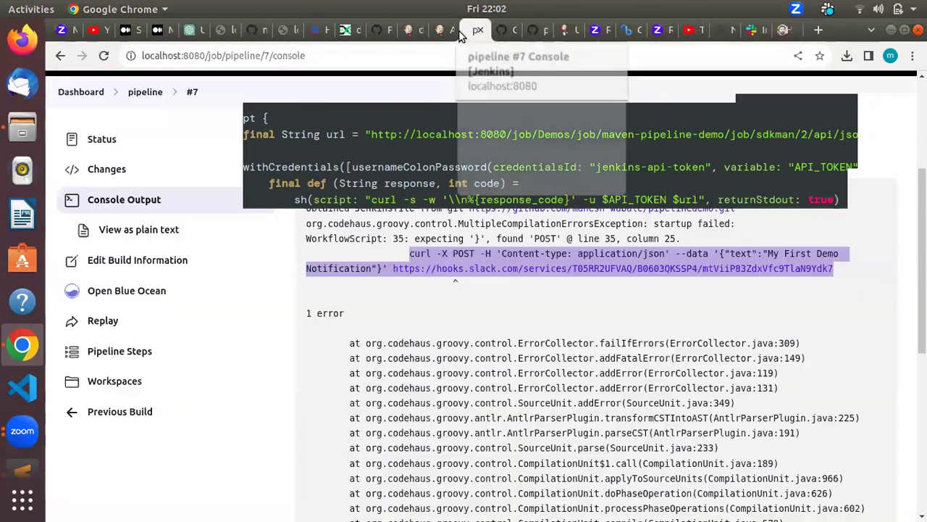
Step: Open the pipeline job's status page and look over its stage view and build history
{"action": "left_click", "coordinate": [139, 98]}
{"action": "scroll", "coordinate": [311, 386], "scroll_direction": "down", "scroll_amount": 3}
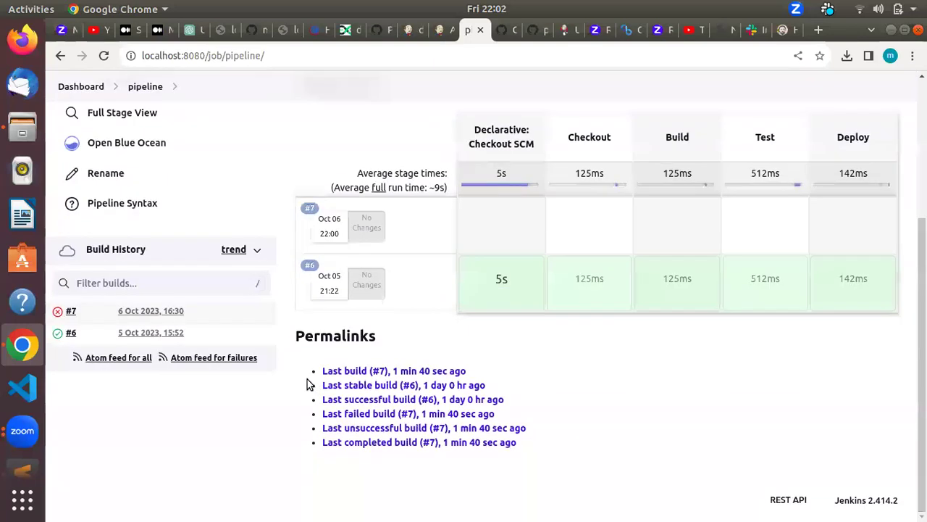
{"action": "scroll", "coordinate": [289, 368], "scroll_direction": "up", "scroll_amount": 3}
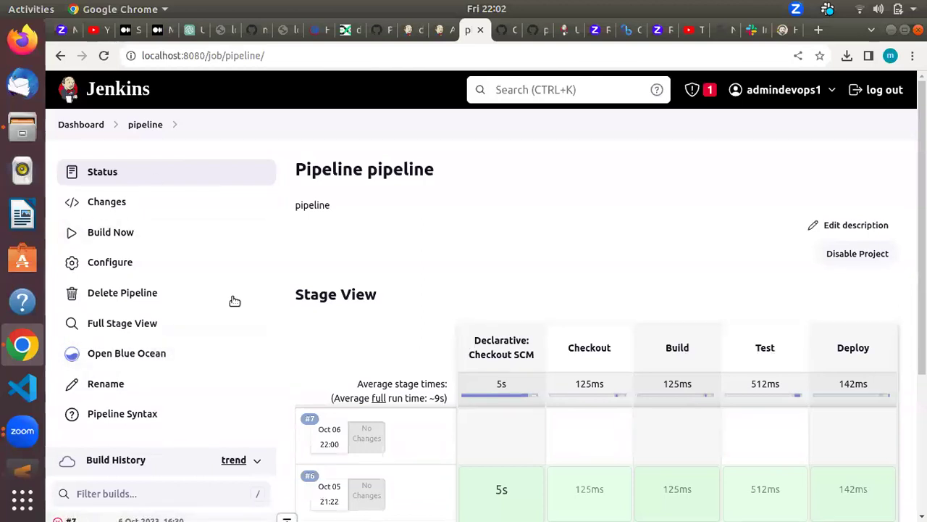
{"action": "scroll", "coordinate": [217, 366], "scroll_direction": "down", "scroll_amount": 3}
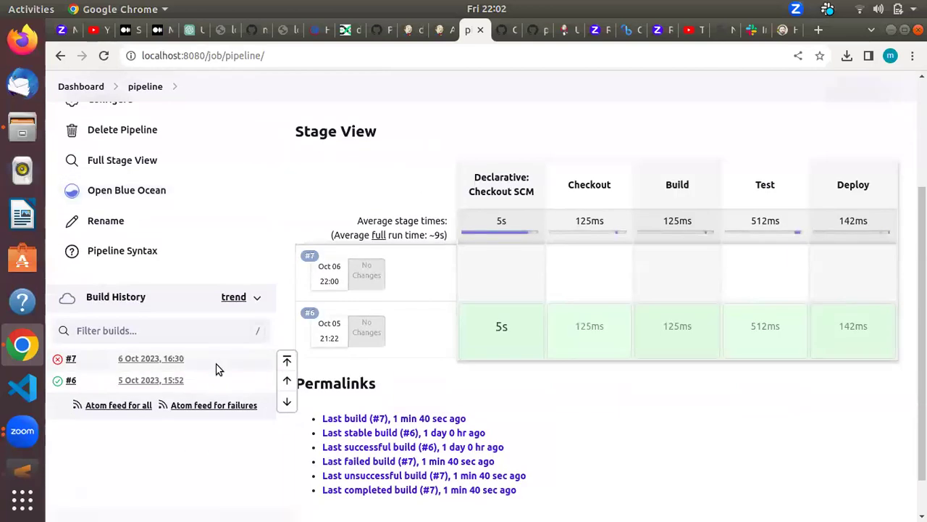
{"action": "scroll", "coordinate": [216, 363], "scroll_direction": "up", "scroll_amount": 3}
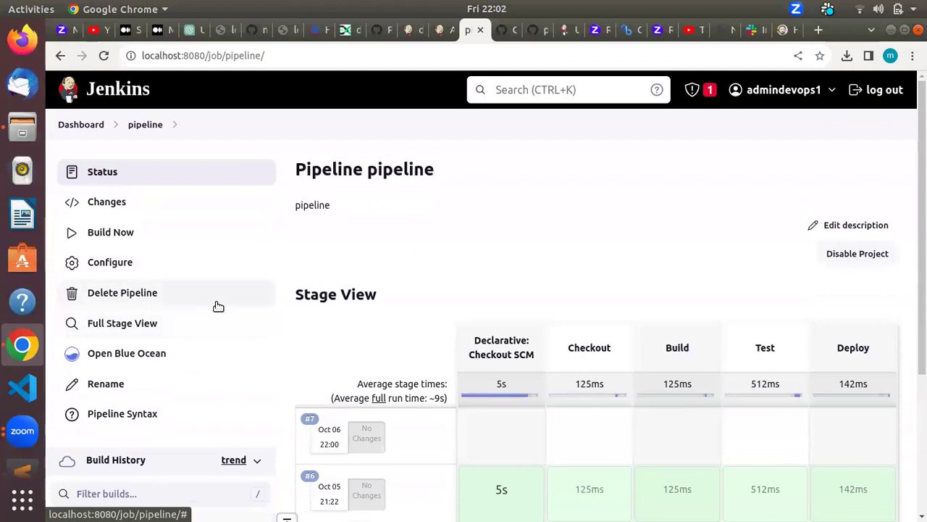
{"action": "scroll", "coordinate": [173, 375], "scroll_direction": "down", "scroll_amount": 3}
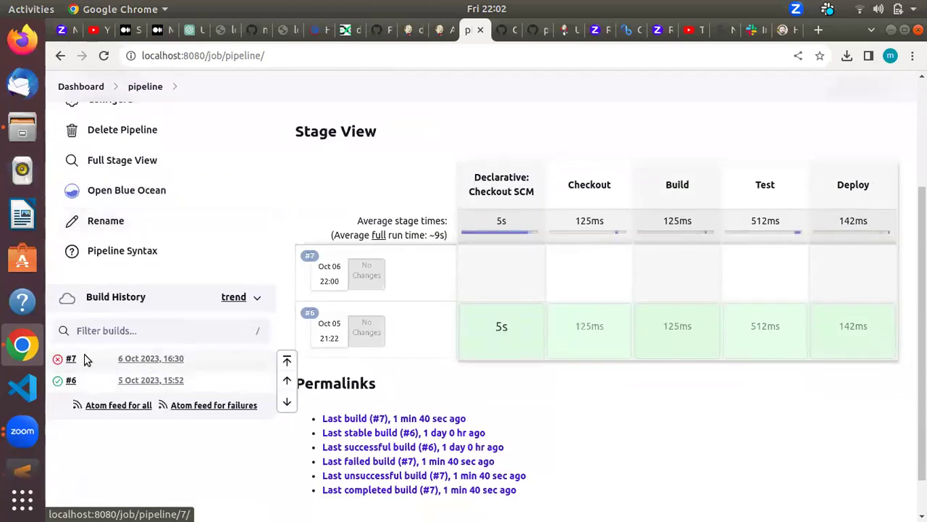
Step: Check failed build #7's console output, then go back to the pipeline status page
{"action": "left_click", "coordinate": [59, 360]}
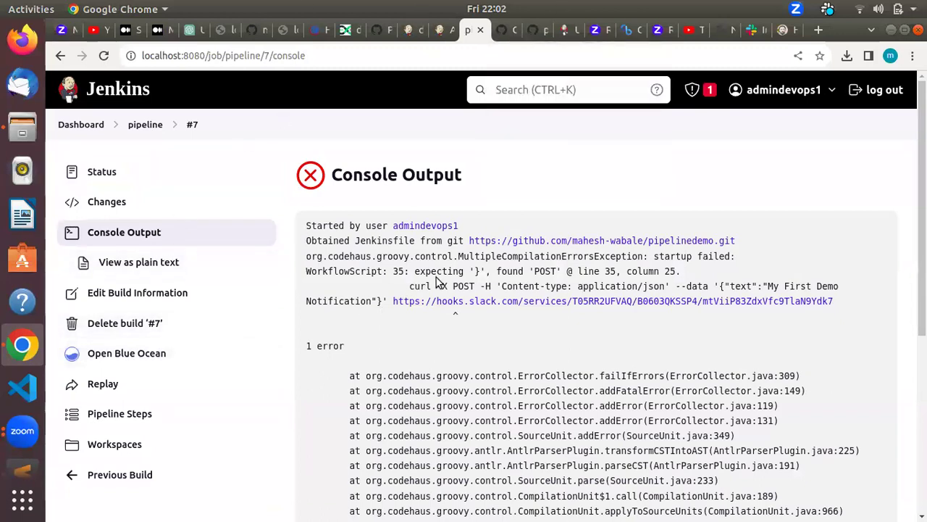
{"action": "left_click", "coordinate": [145, 125]}
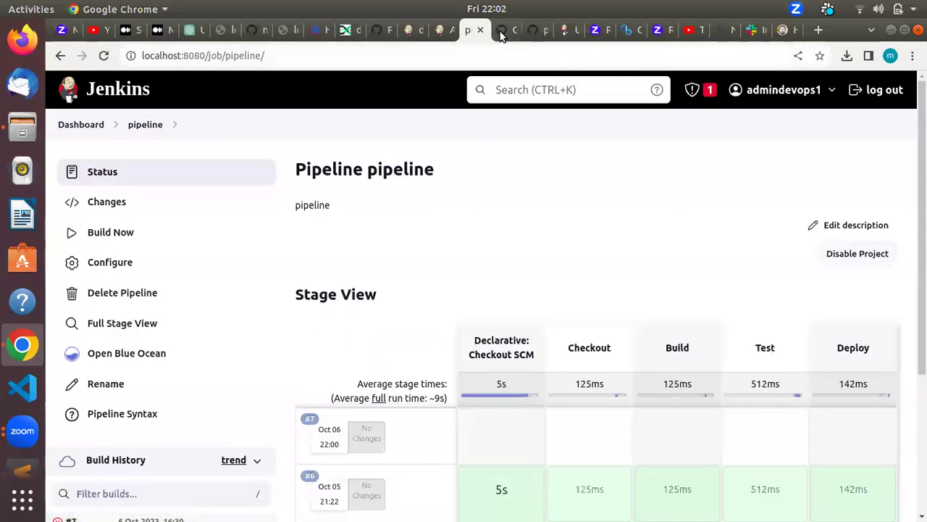
{"action": "left_click", "coordinate": [495, 34]}
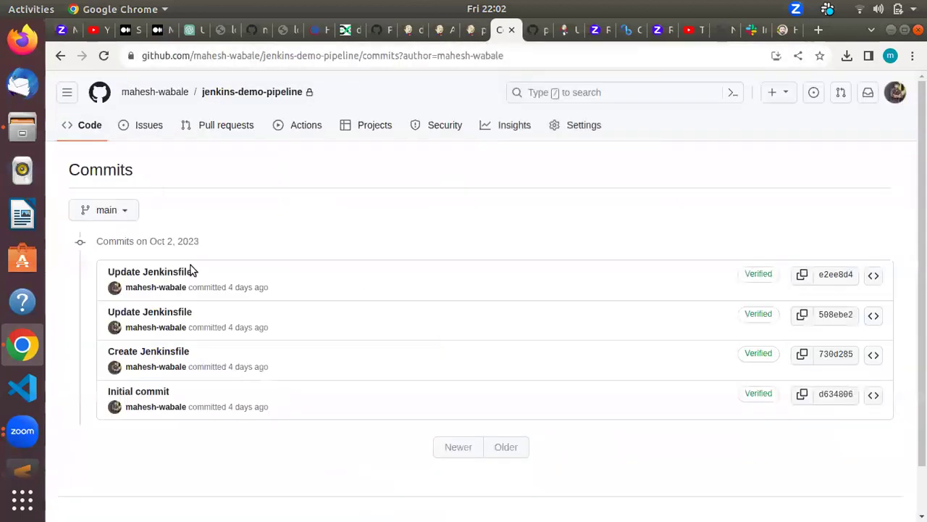
Step: Scroll through pipelinedemo's Jenkinsfile on GitHub and select the Checkout stage's lines 7–11
{"action": "left_click", "coordinate": [534, 35]}
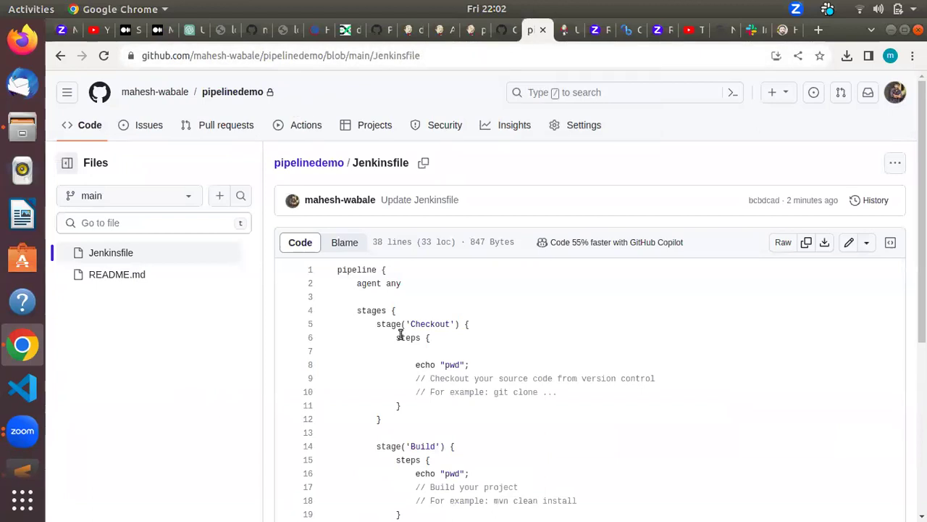
{"action": "scroll", "coordinate": [401, 334], "scroll_direction": "down", "scroll_amount": 3}
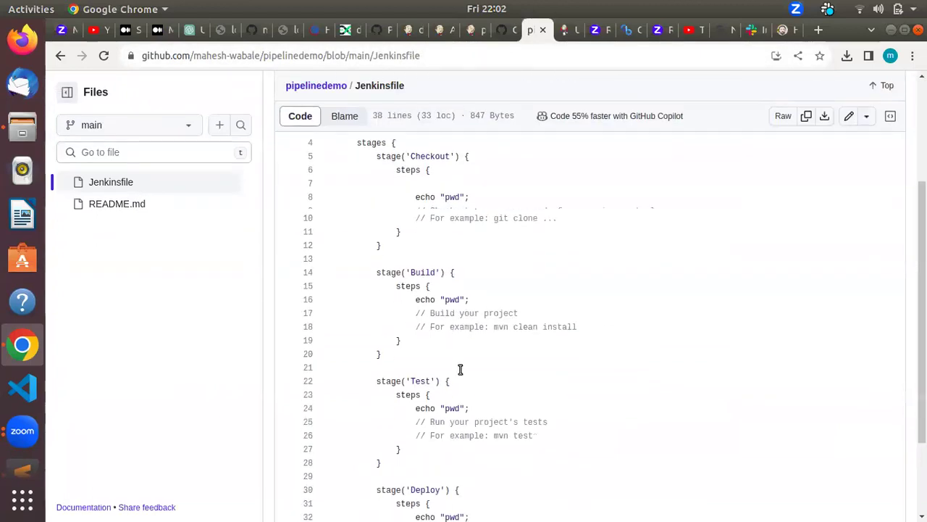
{"action": "scroll", "coordinate": [459, 369], "scroll_direction": "down", "scroll_amount": 2}
{"action": "scroll", "coordinate": [699, 426], "scroll_direction": "up", "scroll_amount": 5}
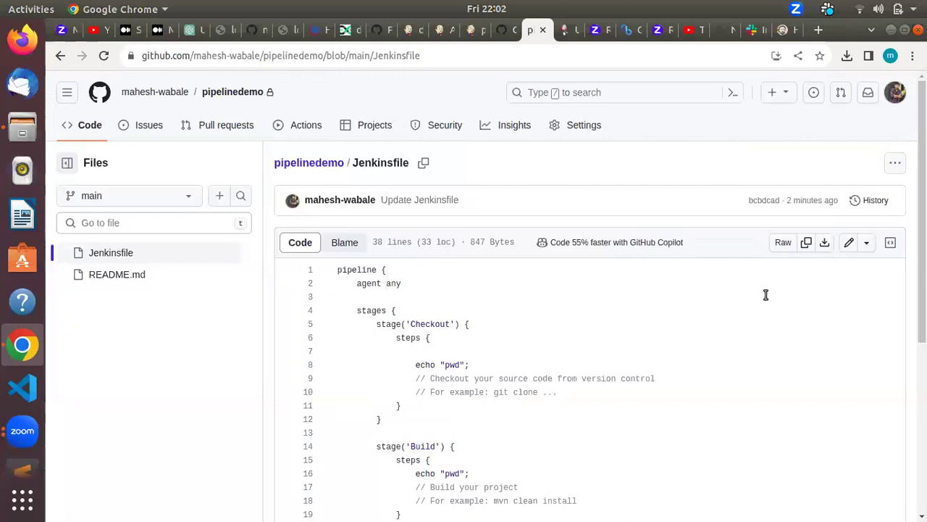
{"action": "scroll", "coordinate": [478, 425], "scroll_direction": "down", "scroll_amount": 3}
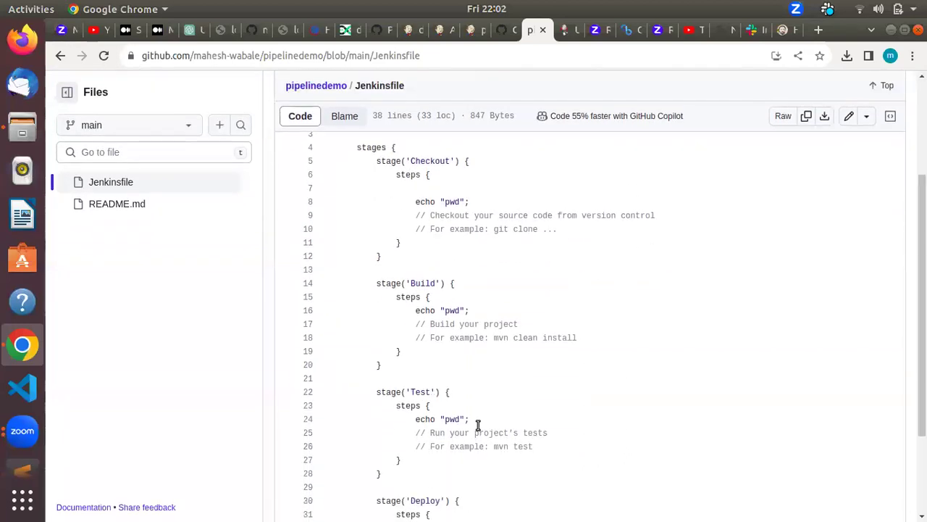
{"action": "scroll", "coordinate": [477, 426], "scroll_direction": "down", "scroll_amount": 3}
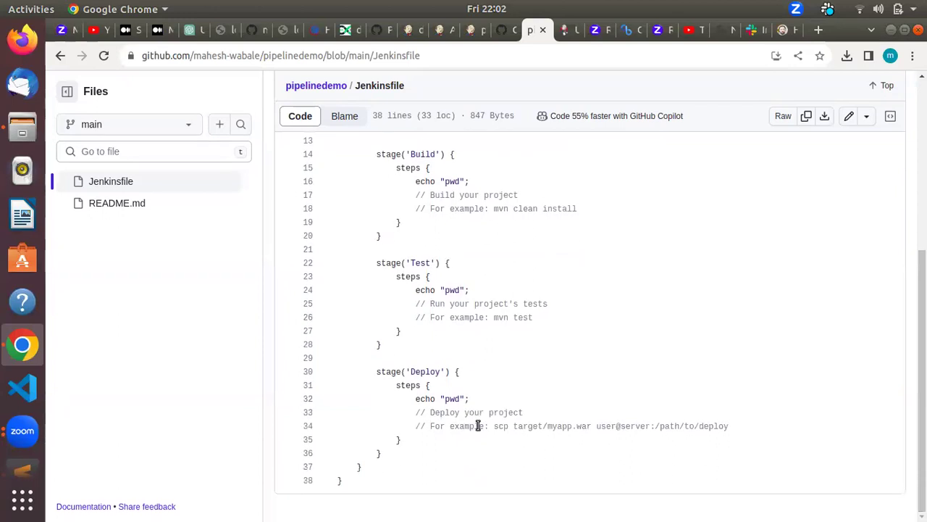
{"action": "scroll", "coordinate": [479, 425], "scroll_direction": "up", "scroll_amount": 4}
{"action": "scroll", "coordinate": [478, 425], "scroll_direction": "up", "scroll_amount": 3}
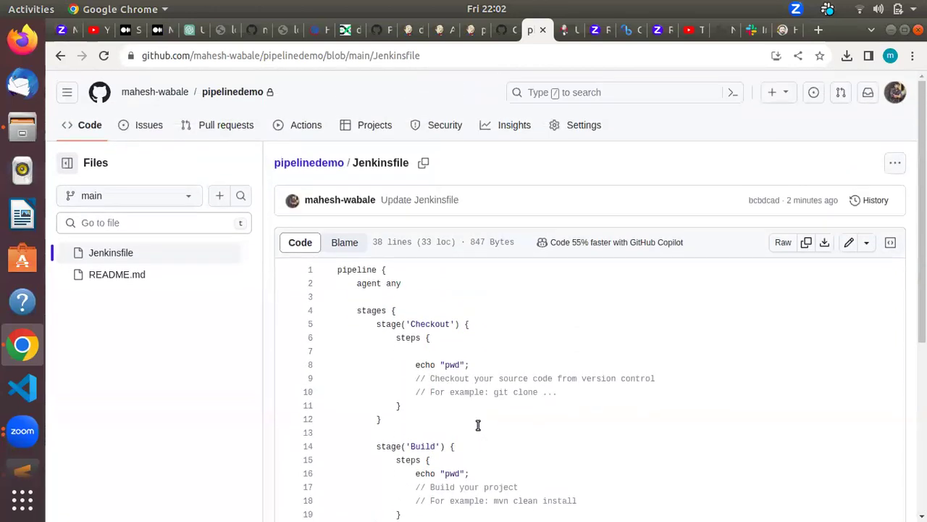
{"action": "left_click_drag", "start_coordinate": [391, 352], "coordinate": [426, 405]}
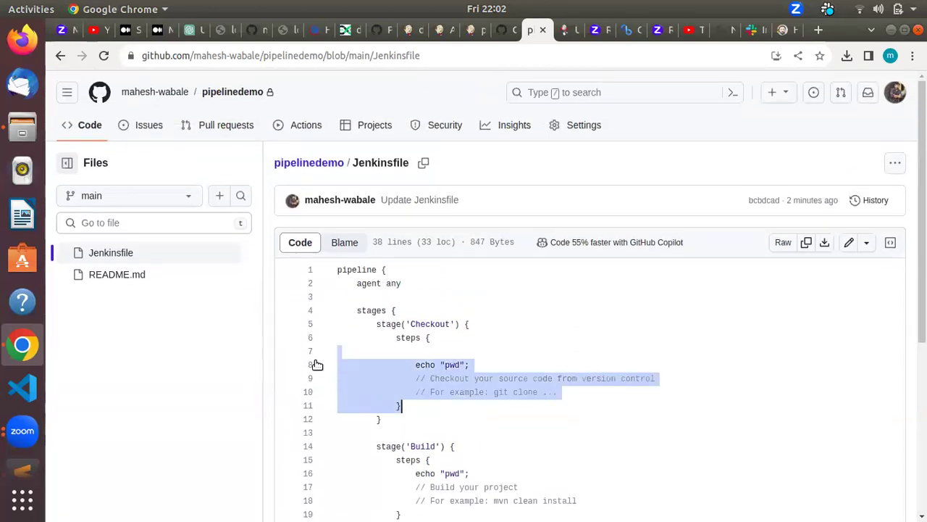
{"action": "key", "text": "alt+Tab"}
{"action": "key", "text": "alt+Tab"}
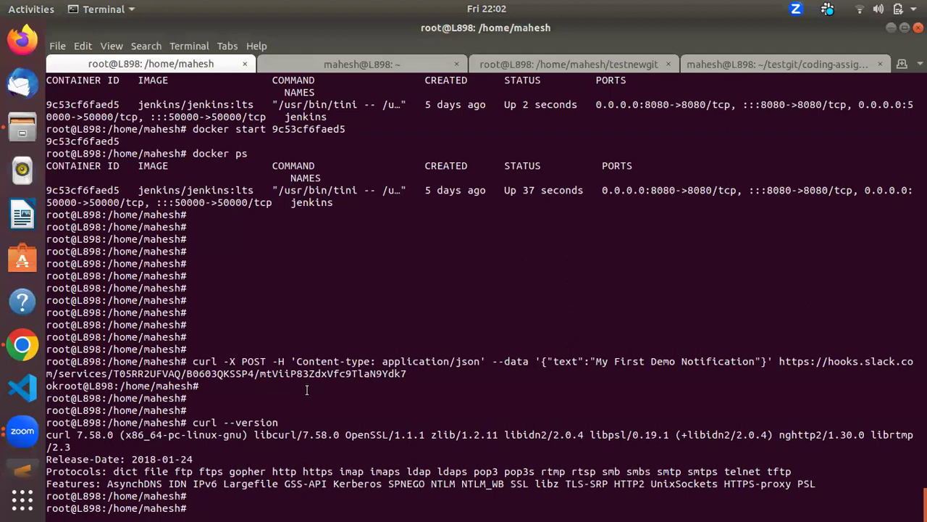
{"action": "key", "text": "alt+Tab"}
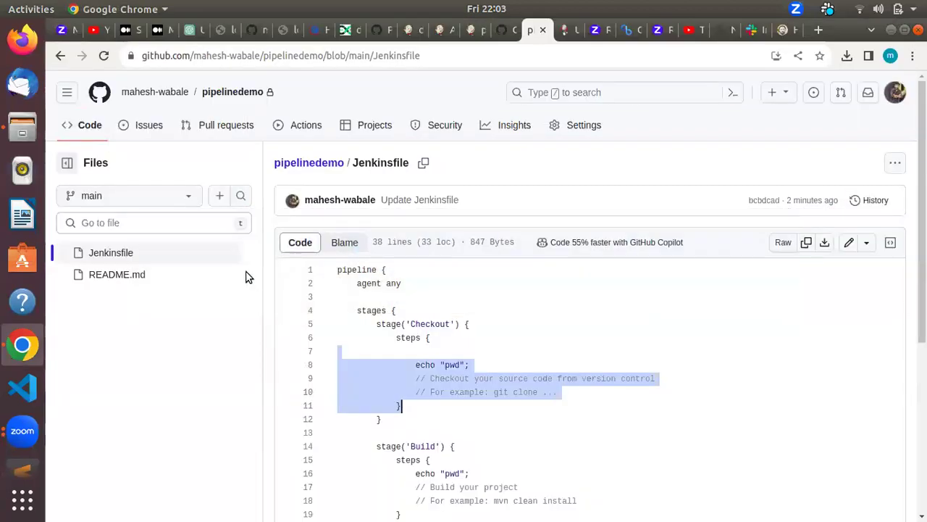
{"action": "left_click", "coordinate": [439, 29]}
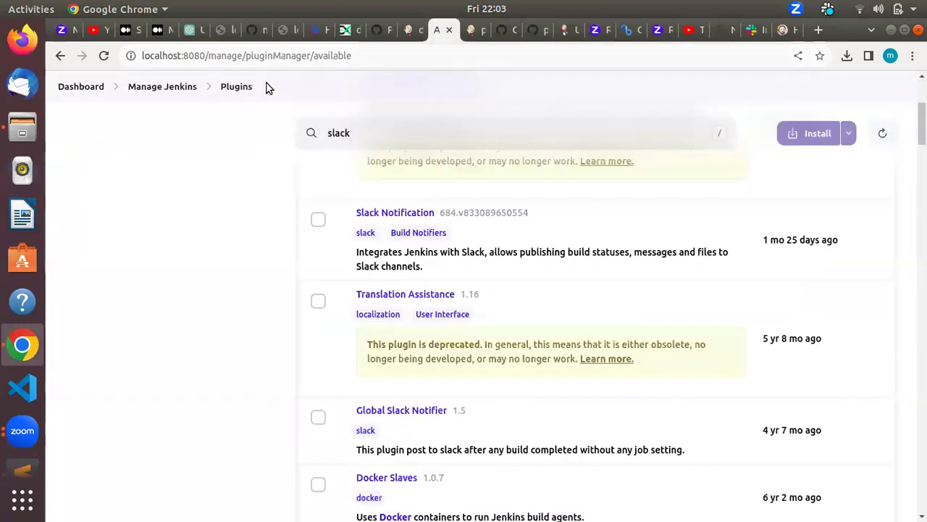
Step: Tick and then untick the Slack Notification plugin in the available plugins list
{"action": "left_click", "coordinate": [319, 219]}
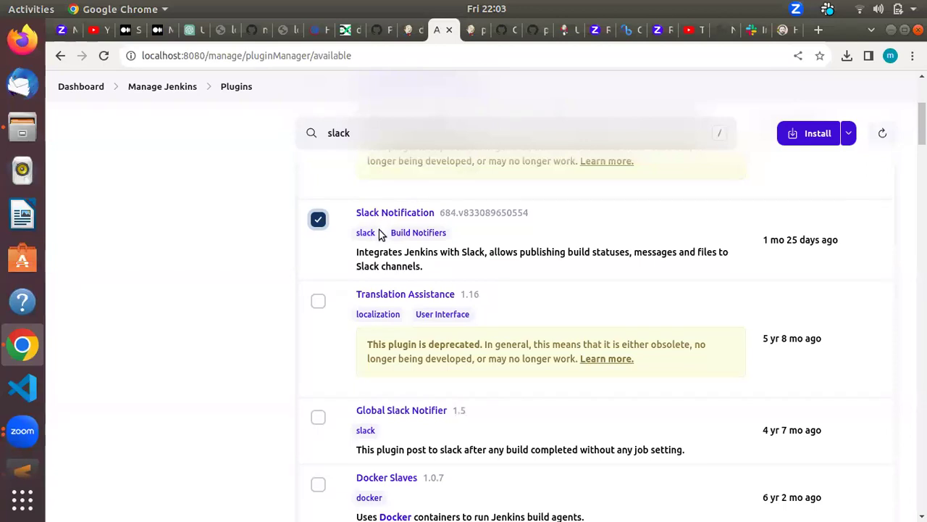
{"action": "scroll", "coordinate": [435, 270], "scroll_direction": "up", "scroll_amount": 4}
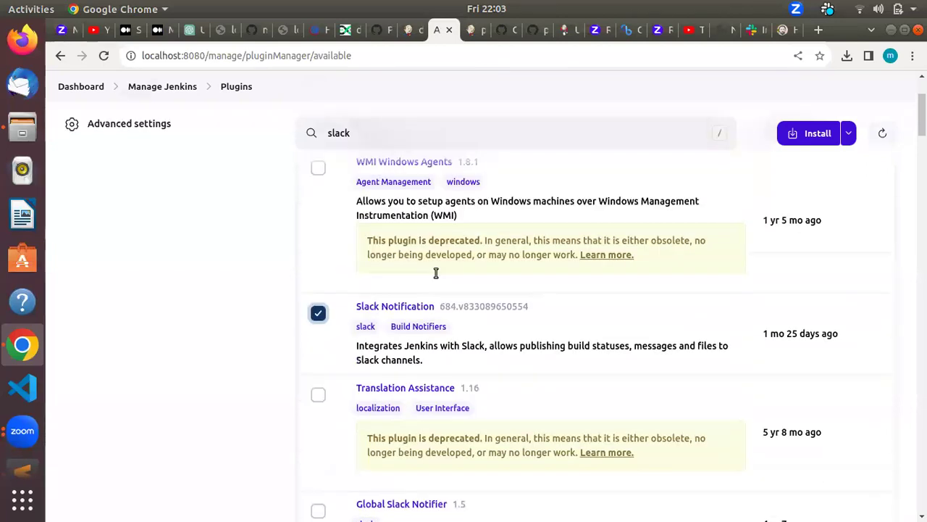
{"action": "scroll", "coordinate": [514, 389], "scroll_direction": "up", "scroll_amount": 3}
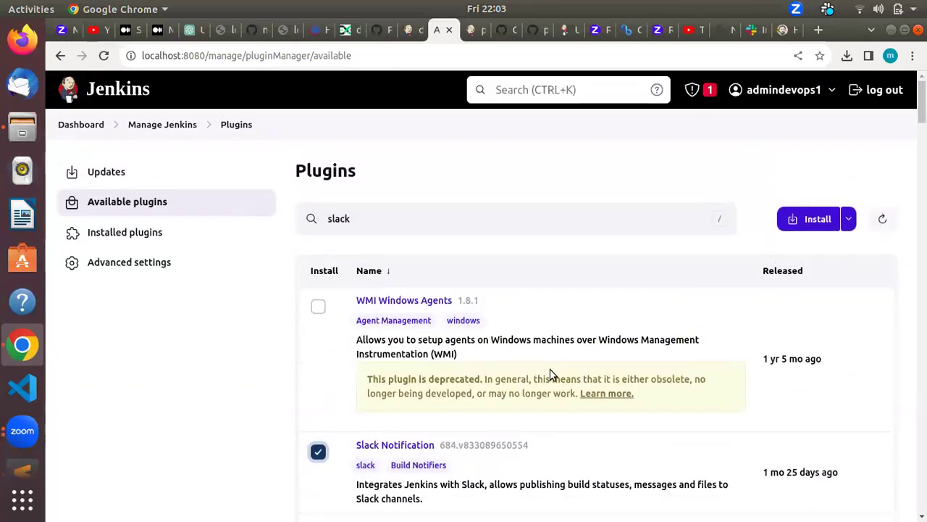
{"action": "scroll", "coordinate": [507, 381], "scroll_direction": "down", "scroll_amount": 3}
{"action": "left_click", "coordinate": [320, 374]}
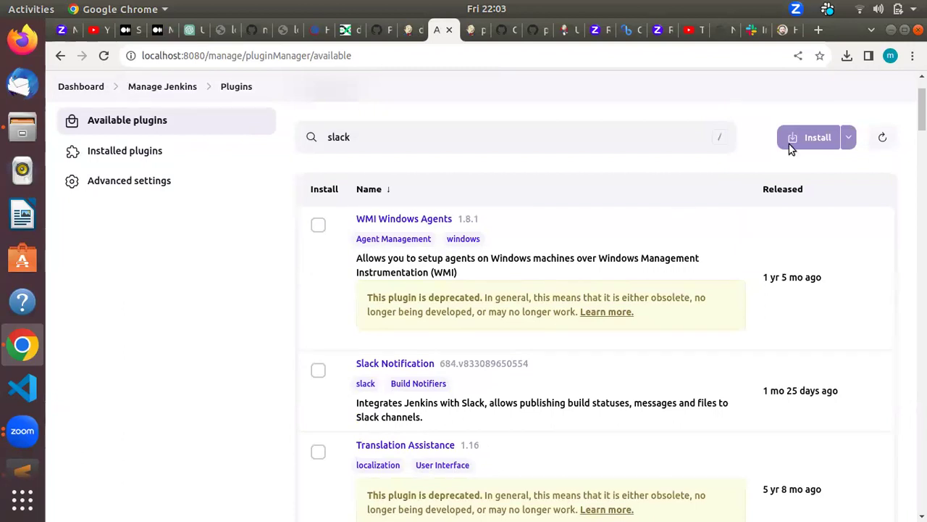
{"action": "left_click", "coordinate": [469, 32]}
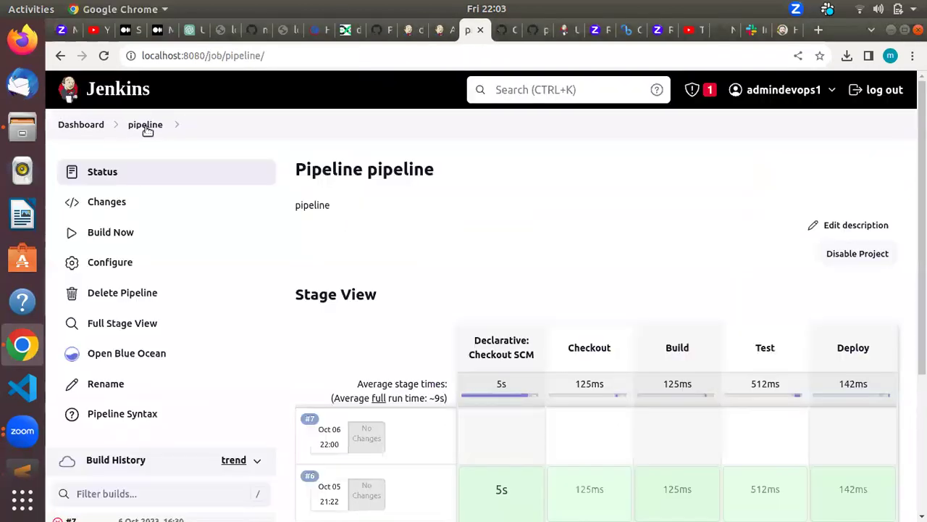
Step: Look over the pipeline job's Stage View and Build History with failed build #7, then switch to Slack
{"action": "scroll", "coordinate": [343, 271], "scroll_direction": "down", "scroll_amount": 3}
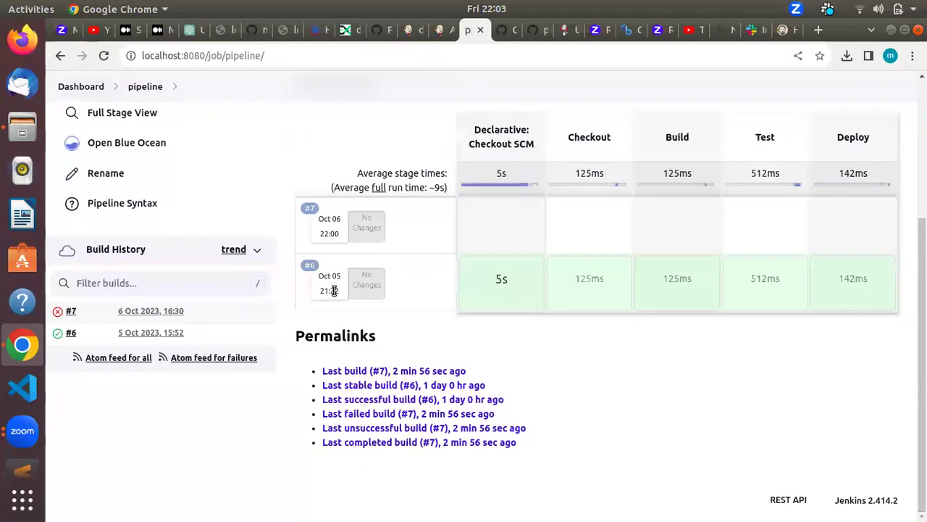
{"action": "scroll", "coordinate": [334, 289], "scroll_direction": "up", "scroll_amount": 3}
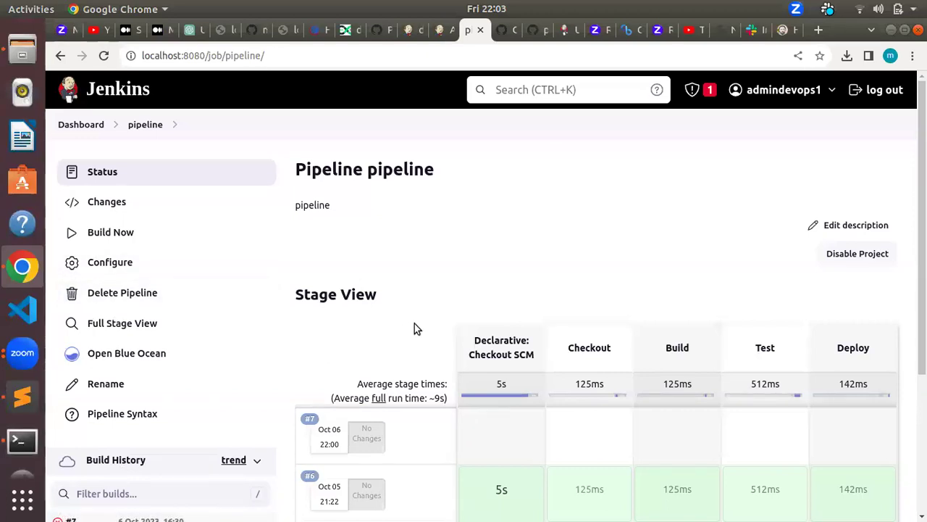
{"action": "key", "text": "alt+Tab"}
{"action": "key", "text": "alt+Tab"}
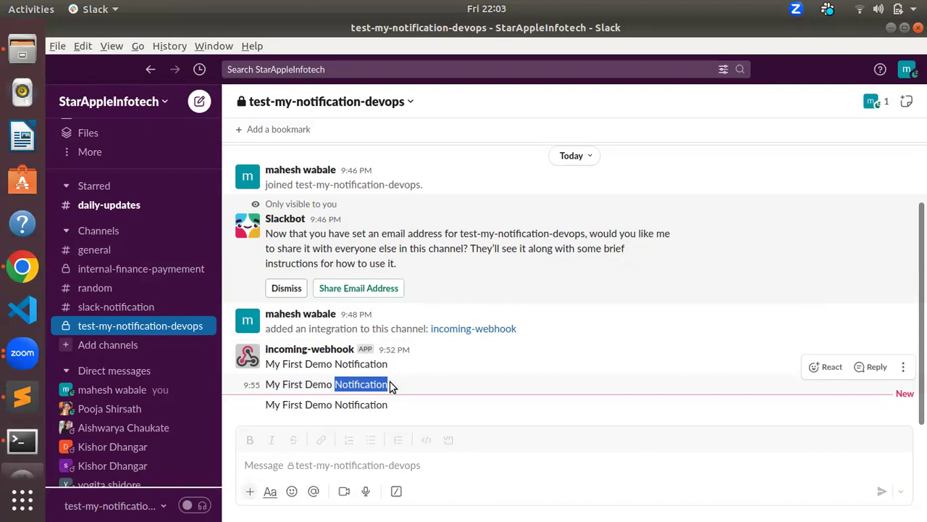
Step: Check the three 'My First Demo Notification' webhook messages, then go back to the Jenkins pipeline page
{"action": "key", "text": "alt+Tab"}
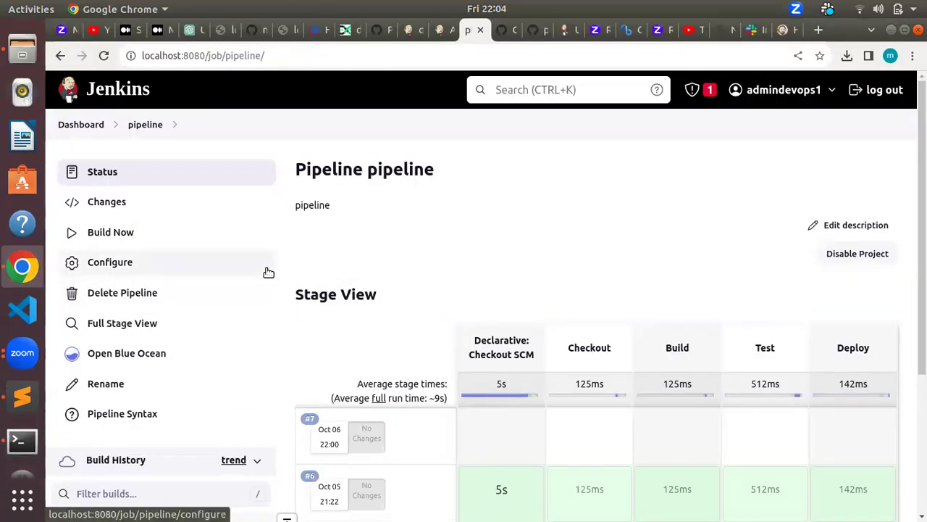
Step: Go back to the Jenkins dashboard and review the job list with pipeline failed at #7
{"action": "scroll", "coordinate": [275, 304], "scroll_direction": "down", "scroll_amount": 5}
{"action": "scroll", "coordinate": [280, 307], "scroll_direction": "up", "scroll_amount": 5}
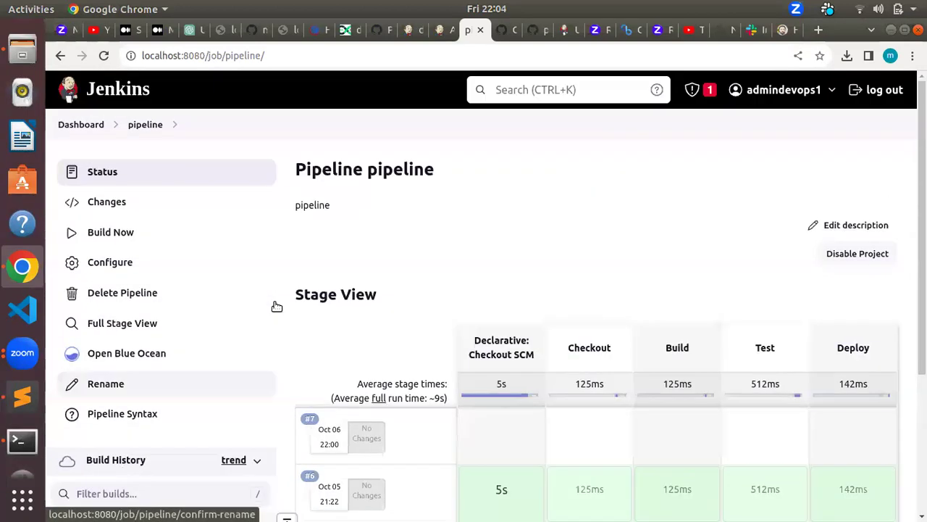
{"action": "left_click", "coordinate": [80, 124]}
{"action": "scroll", "coordinate": [283, 274], "scroll_direction": "down", "scroll_amount": 5}
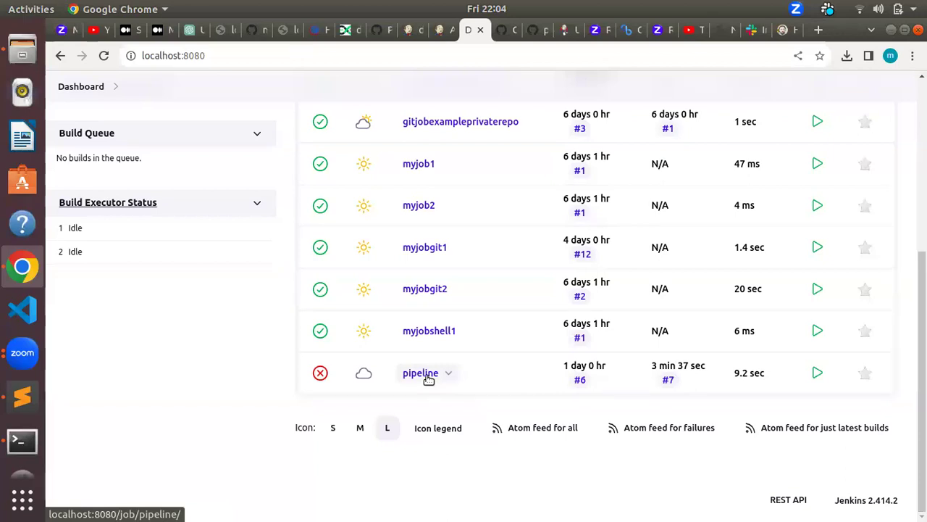
{"action": "scroll", "coordinate": [426, 378], "scroll_direction": "up", "scroll_amount": 3}
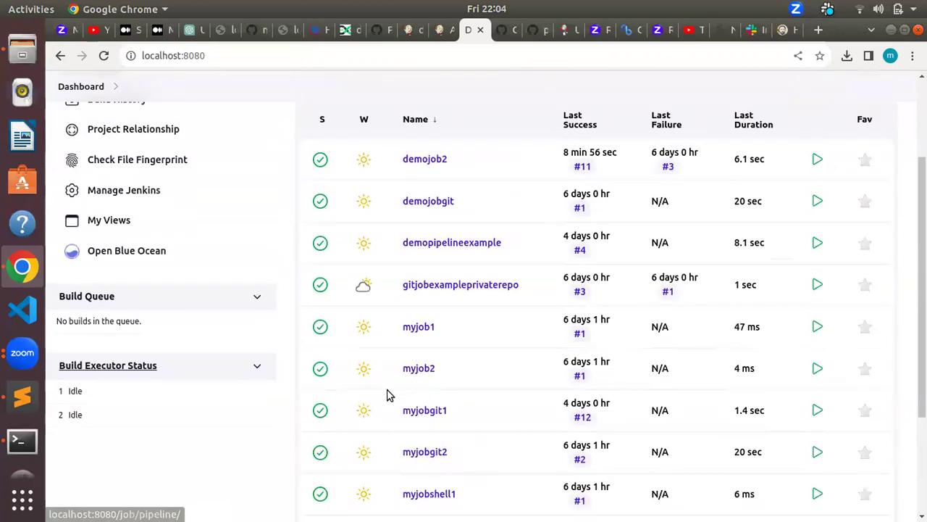
{"action": "scroll", "coordinate": [387, 393], "scroll_direction": "down", "scroll_amount": 3}
{"action": "scroll", "coordinate": [393, 386], "scroll_direction": "up", "scroll_amount": 5}
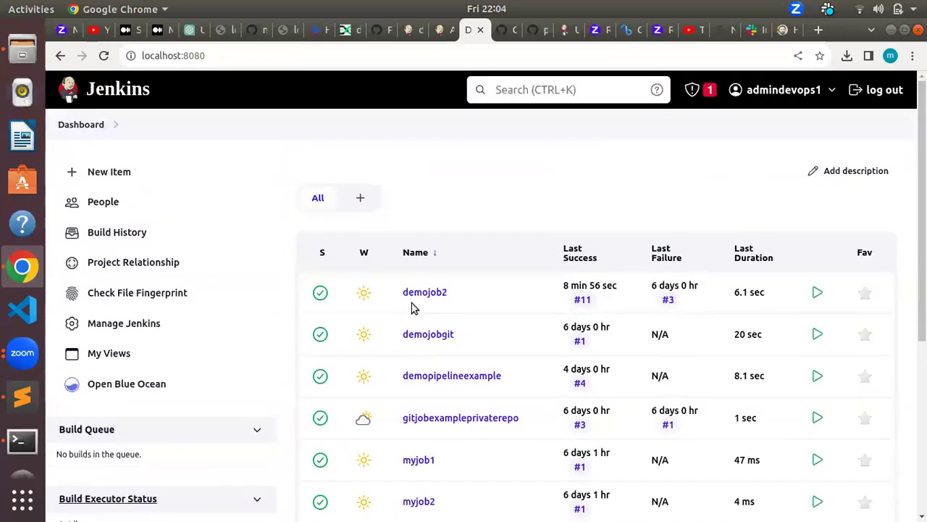
{"action": "scroll", "coordinate": [414, 331], "scroll_direction": "down", "scroll_amount": 5}
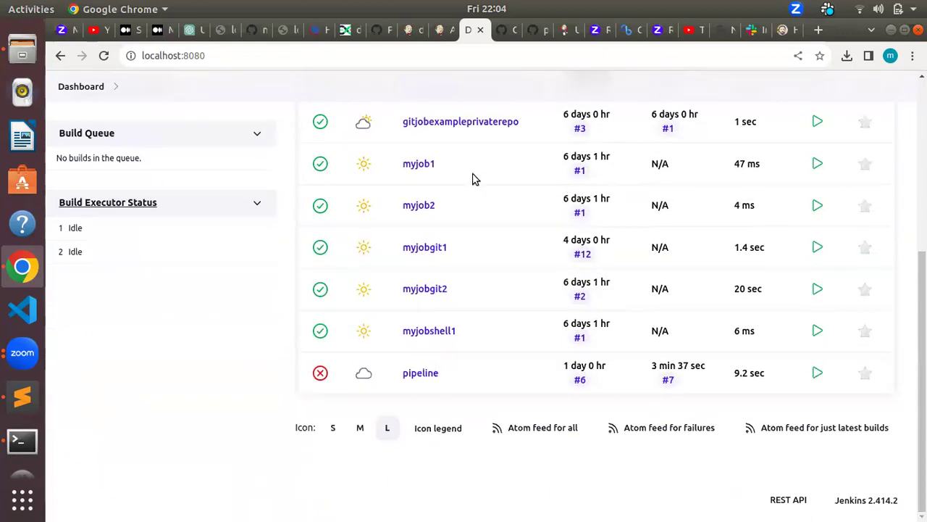
Step: Review the pipelinedemo Jenkinsfile on GitHub, then return to the Jenkins dashboard tab
{"action": "left_click", "coordinate": [512, 31]}
{"action": "left_click", "coordinate": [541, 30]}
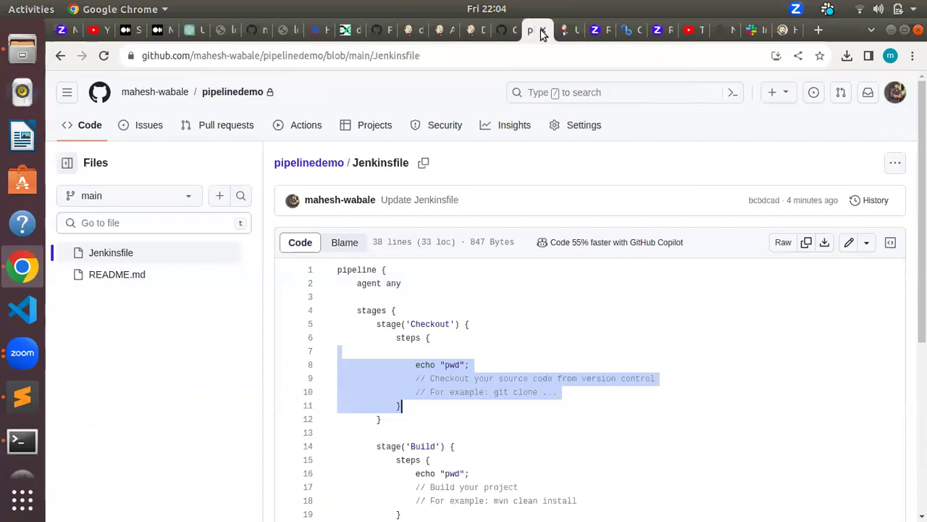
{"action": "scroll", "coordinate": [552, 511], "scroll_direction": "down", "scroll_amount": 5}
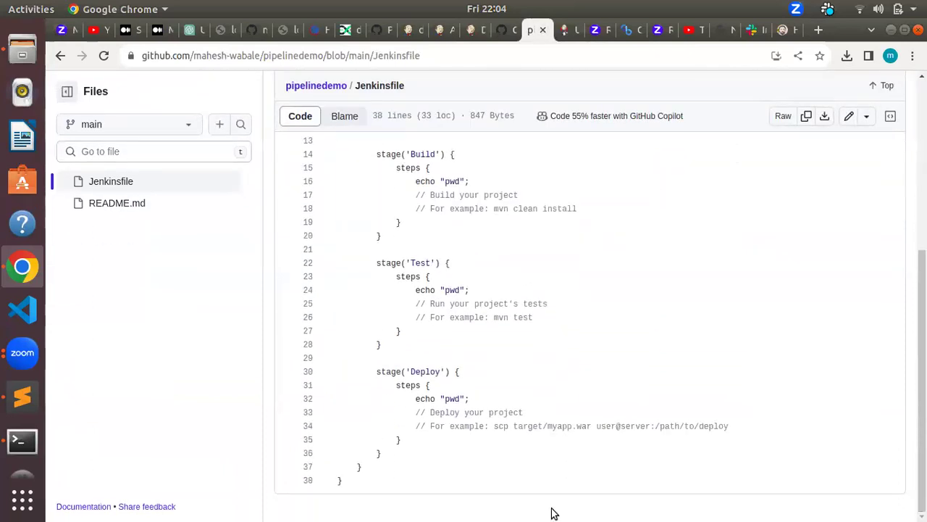
{"action": "scroll", "coordinate": [492, 339], "scroll_direction": "up", "scroll_amount": 5}
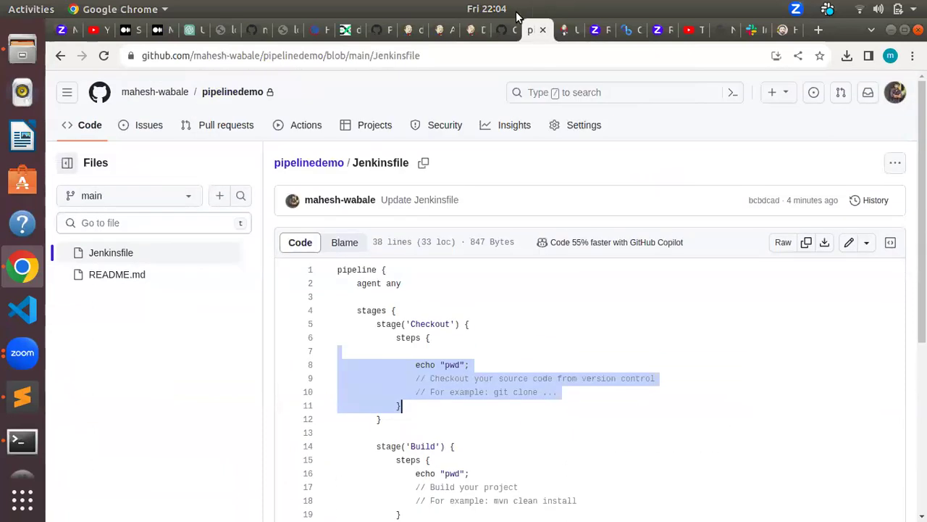
{"action": "left_click", "coordinate": [472, 30]}
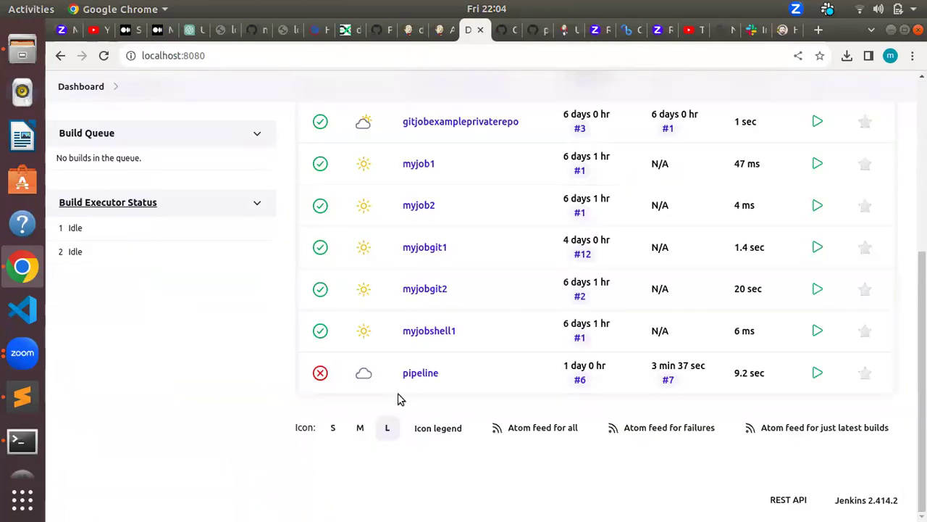
{"action": "scroll", "coordinate": [400, 398], "scroll_direction": "up", "scroll_amount": 5}
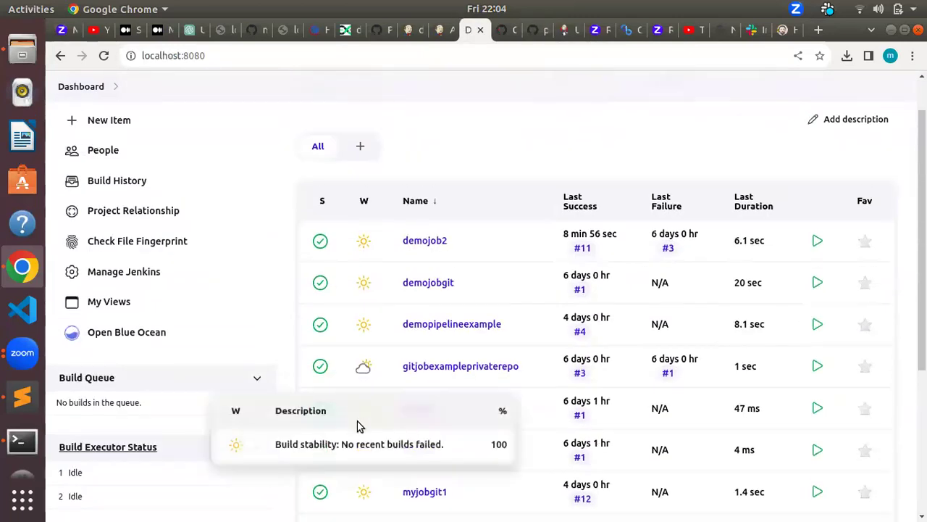
{"action": "scroll", "coordinate": [352, 327], "scroll_direction": "up", "scroll_amount": 2}
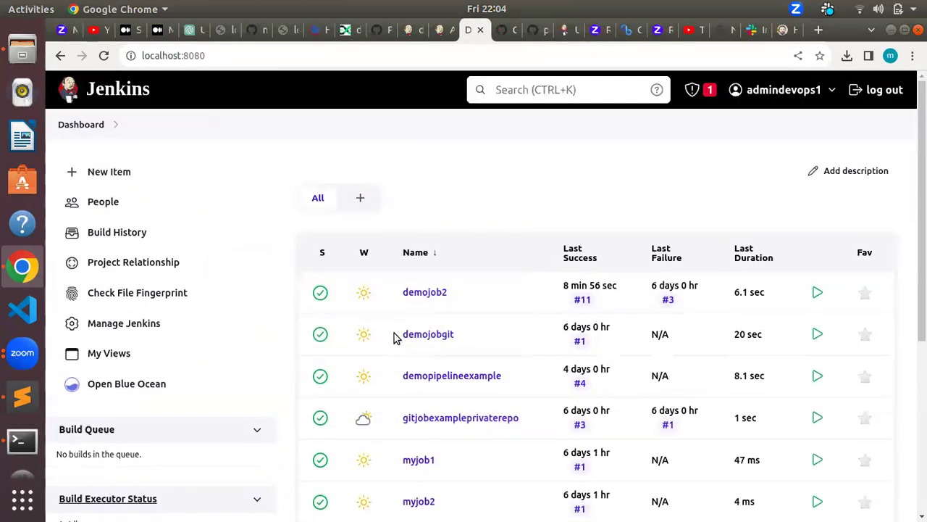
{"action": "scroll", "coordinate": [365, 379], "scroll_direction": "down", "scroll_amount": 3}
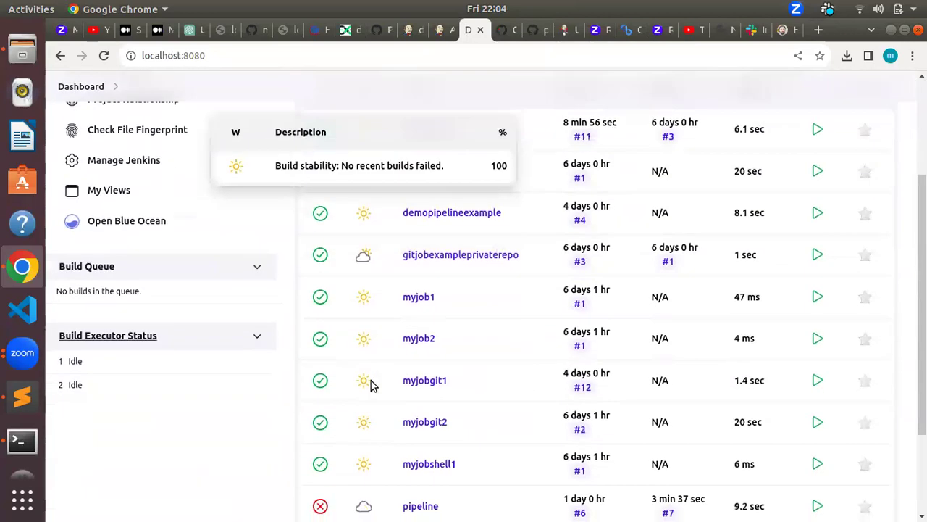
{"action": "scroll", "coordinate": [370, 385], "scroll_direction": "down", "scroll_amount": 2}
{"action": "scroll", "coordinate": [372, 384], "scroll_direction": "up", "scroll_amount": 3}
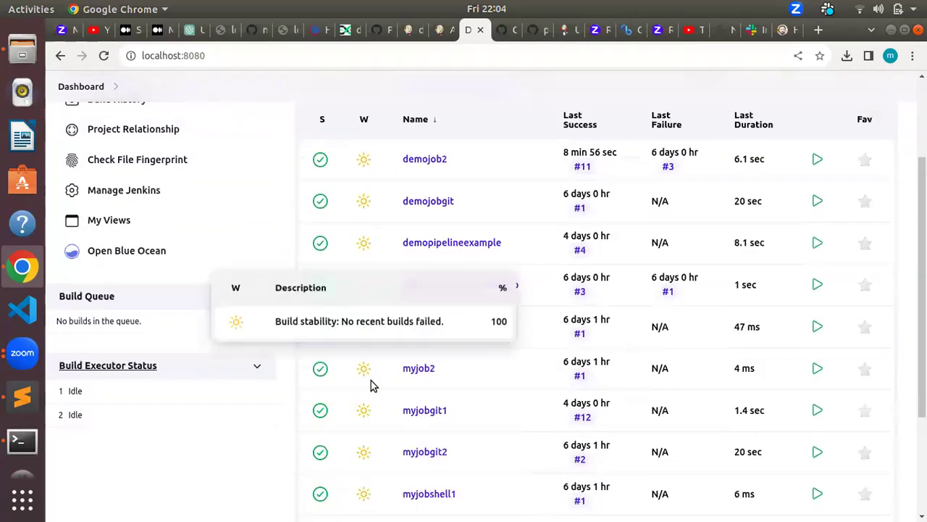
{"action": "scroll", "coordinate": [366, 406], "scroll_direction": "up", "scroll_amount": 3}
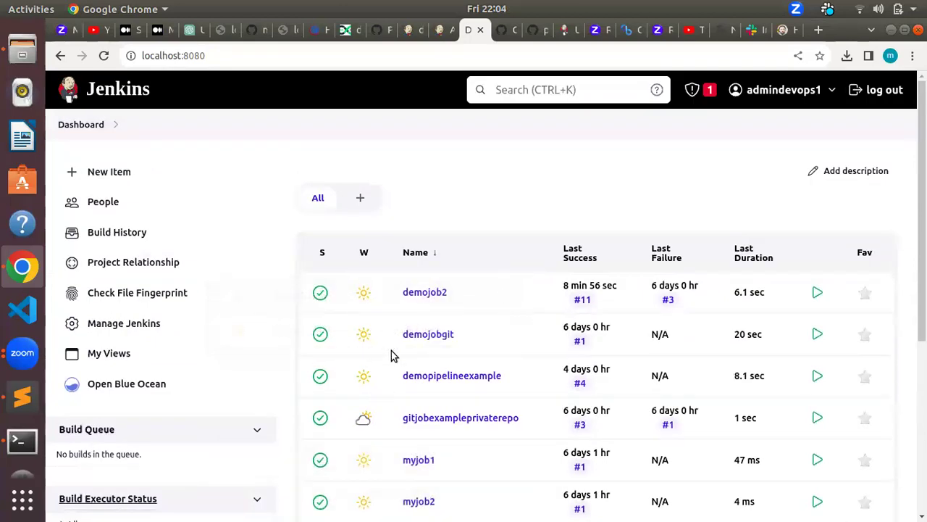
{"action": "mouse_move", "coordinate": [385, 372]}
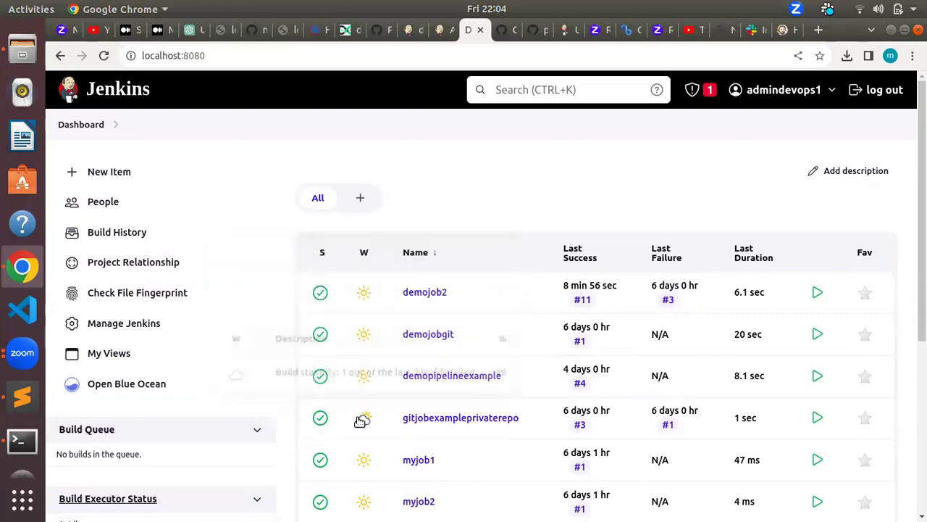
{"action": "scroll", "coordinate": [374, 507], "scroll_direction": "down", "scroll_amount": 3}
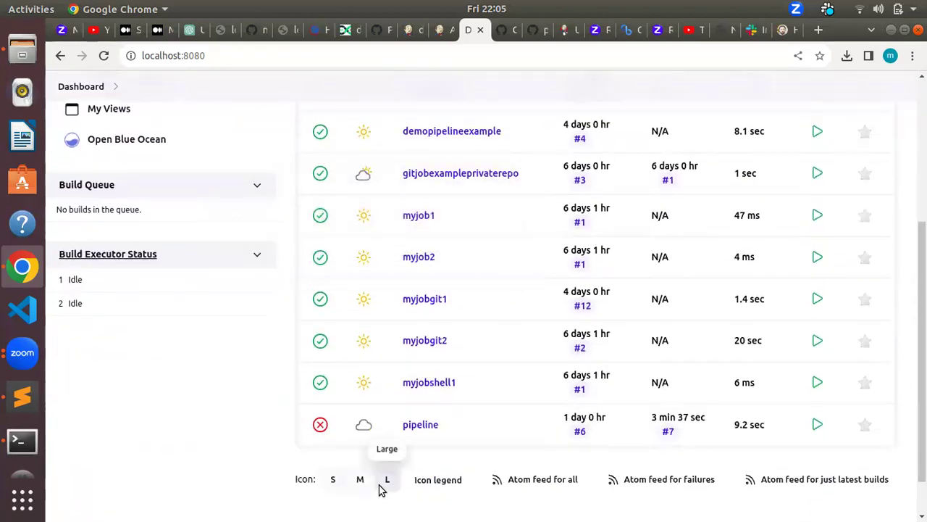
{"action": "scroll", "coordinate": [384, 484], "scroll_direction": "up", "scroll_amount": 2}
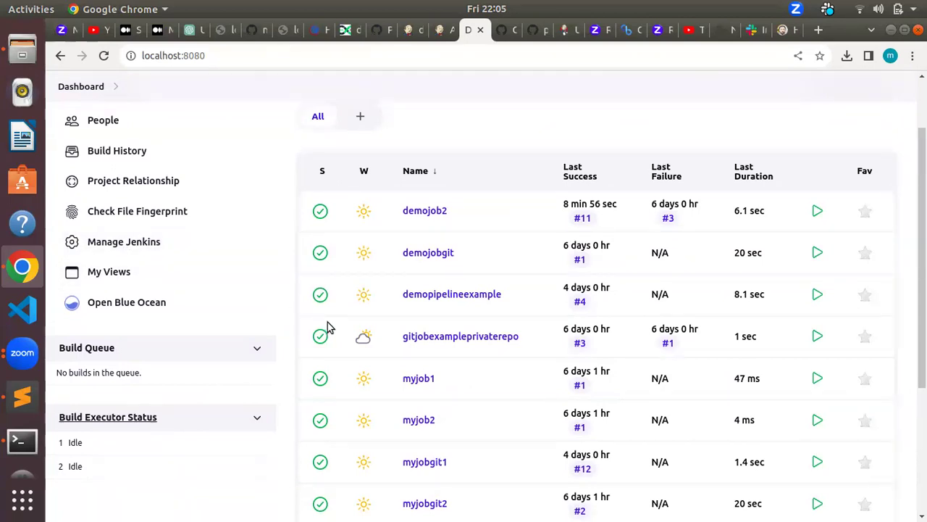
{"action": "scroll", "coordinate": [327, 327], "scroll_direction": "up", "scroll_amount": 2}
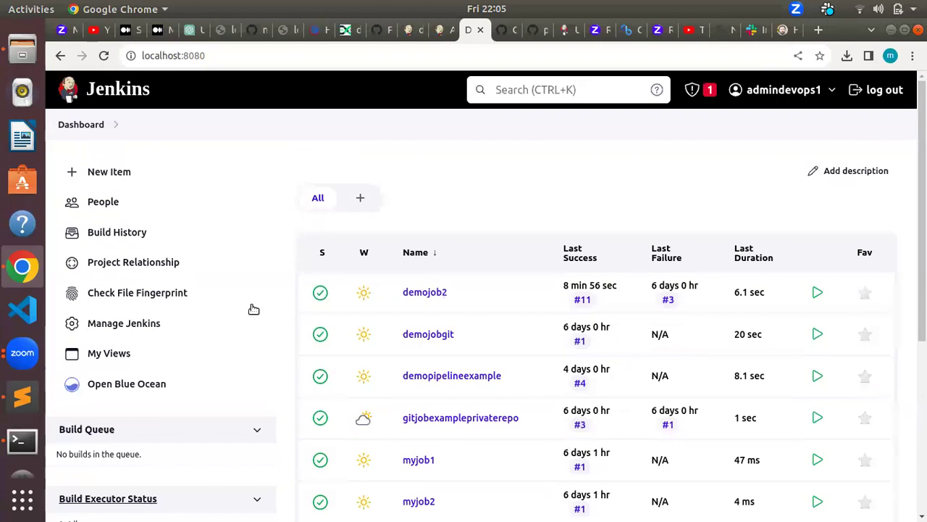
{"action": "scroll", "coordinate": [288, 310], "scroll_direction": "down", "scroll_amount": 2}
{"action": "scroll", "coordinate": [288, 310], "scroll_direction": "down", "scroll_amount": 3}
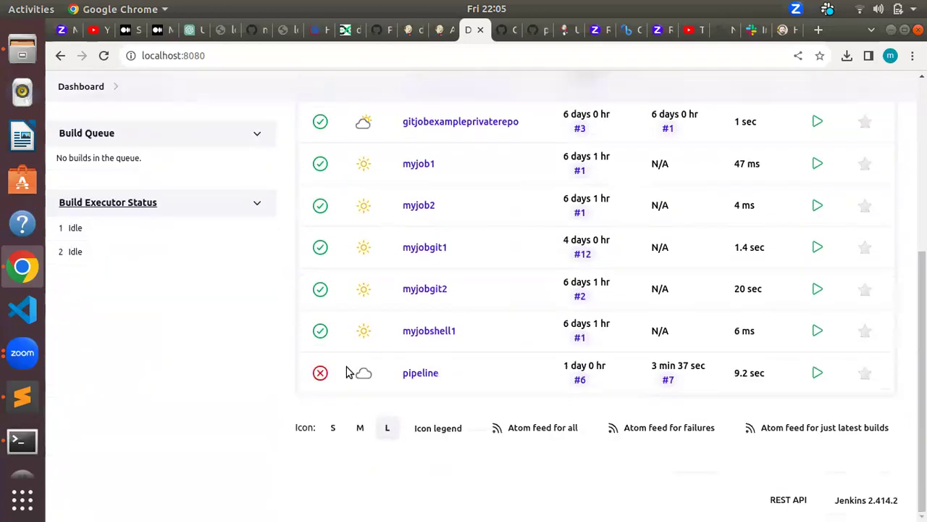
{"action": "scroll", "coordinate": [277, 356], "scroll_direction": "up", "scroll_amount": 3}
{"action": "scroll", "coordinate": [366, 361], "scroll_direction": "up", "scroll_amount": 1}
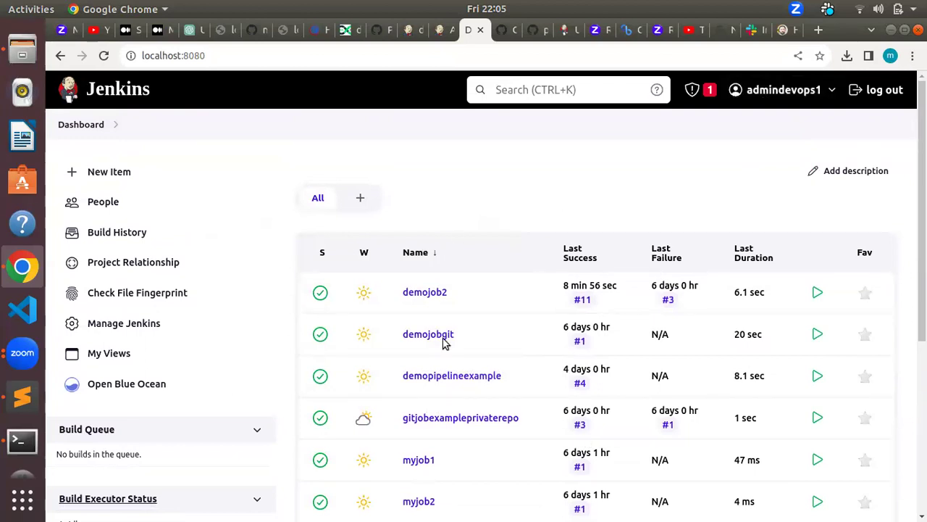
{"action": "scroll", "coordinate": [443, 426], "scroll_direction": "down", "scroll_amount": 1}
{"action": "scroll", "coordinate": [443, 428], "scroll_direction": "down", "scroll_amount": 3}
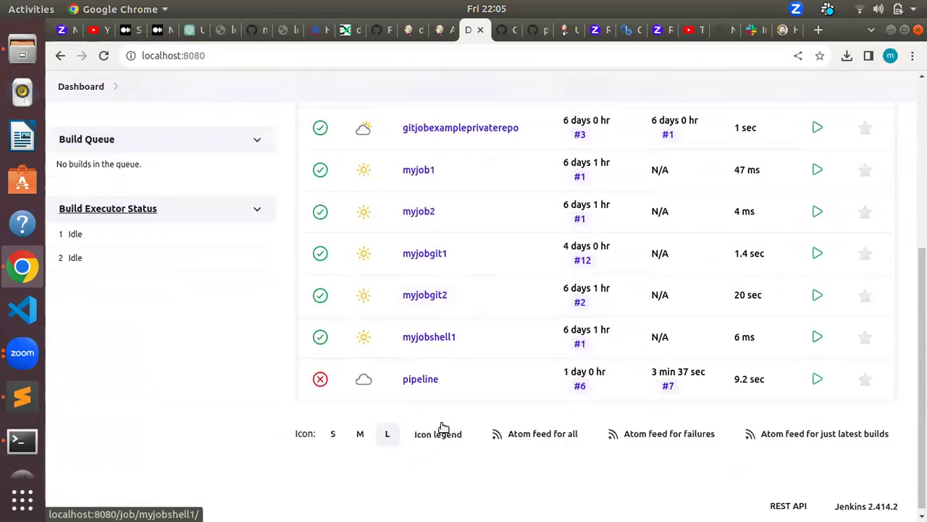
{"action": "scroll", "coordinate": [374, 398], "scroll_direction": "up", "scroll_amount": 1}
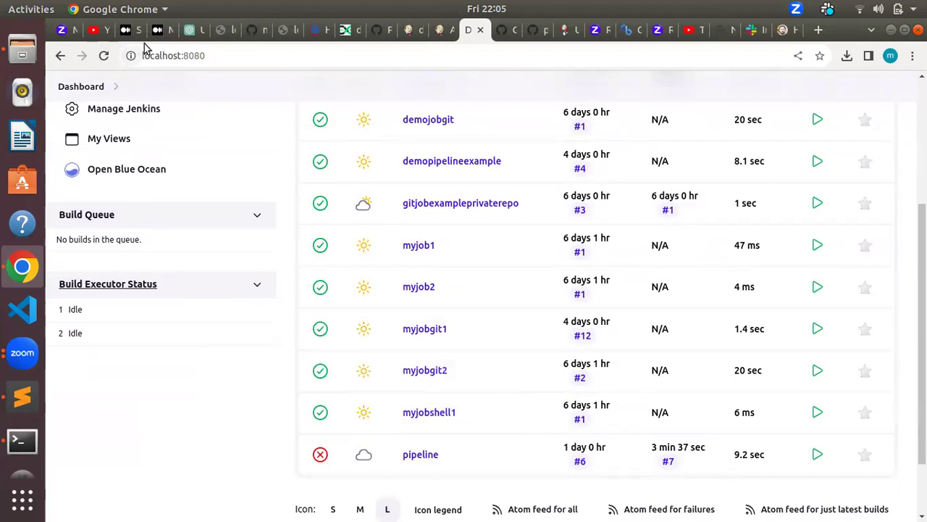
Step: Search the DevOps Lover blog for 'jenkinsfile'
{"action": "left_click", "coordinate": [345, 30]}
{"action": "left_click", "coordinate": [724, 214]}
{"action": "type", "text": "enkin"}
{"action": "key", "text": "BackSpace"}
{"action": "key", "text": "BackSpace"}
{"action": "key", "text": "BackSpace"}
{"action": "key", "text": "BackSpace"}
{"action": "key", "text": "BackSpace"}
{"action": "type", "text": "j"}
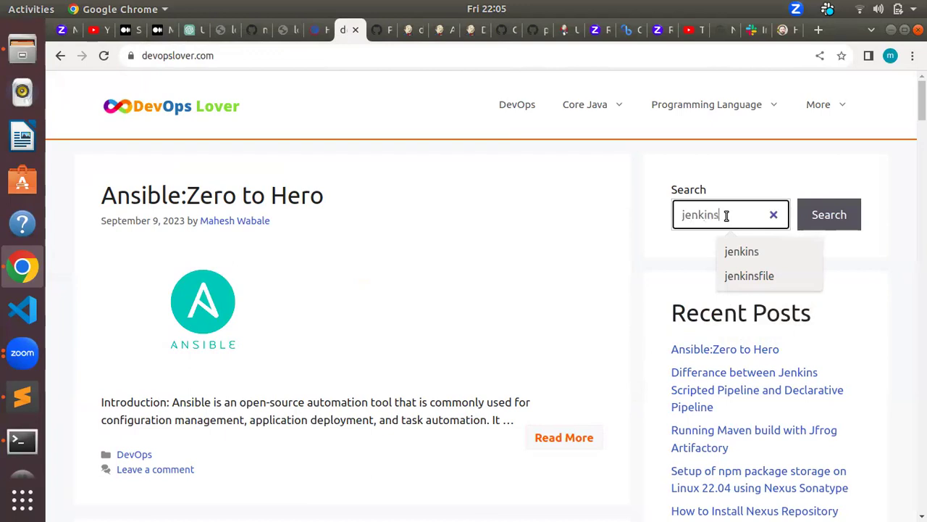
{"action": "type", "text": "enkins"}
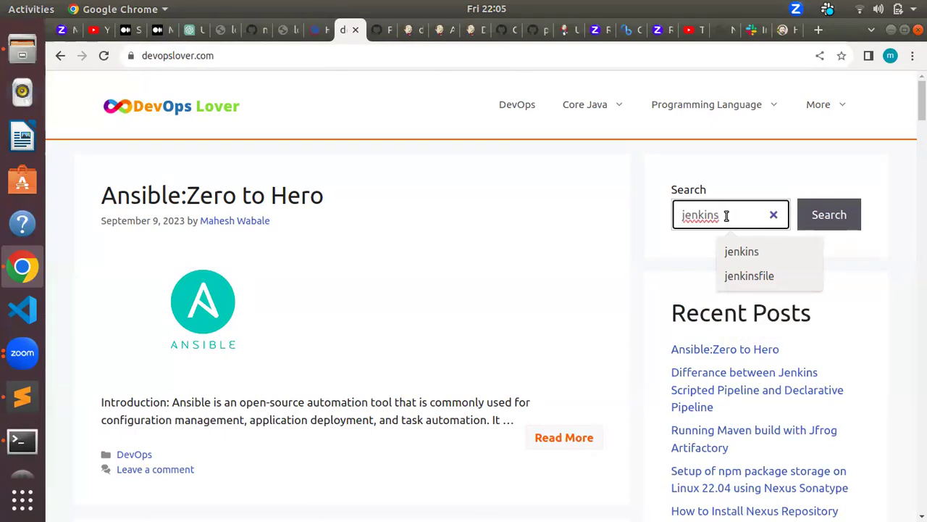
{"action": "type", "text": "file"}
{"action": "key", "text": "Return"}
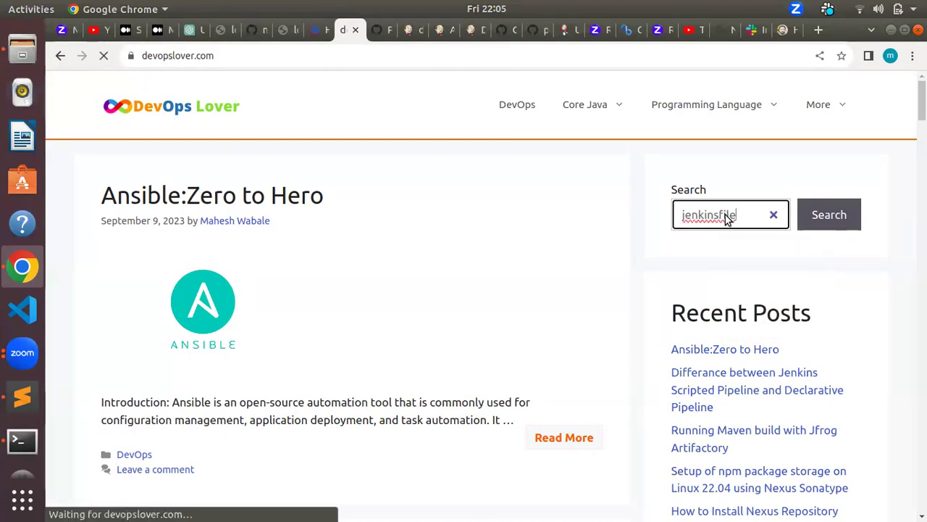
{"action": "left_click", "coordinate": [823, 221]}
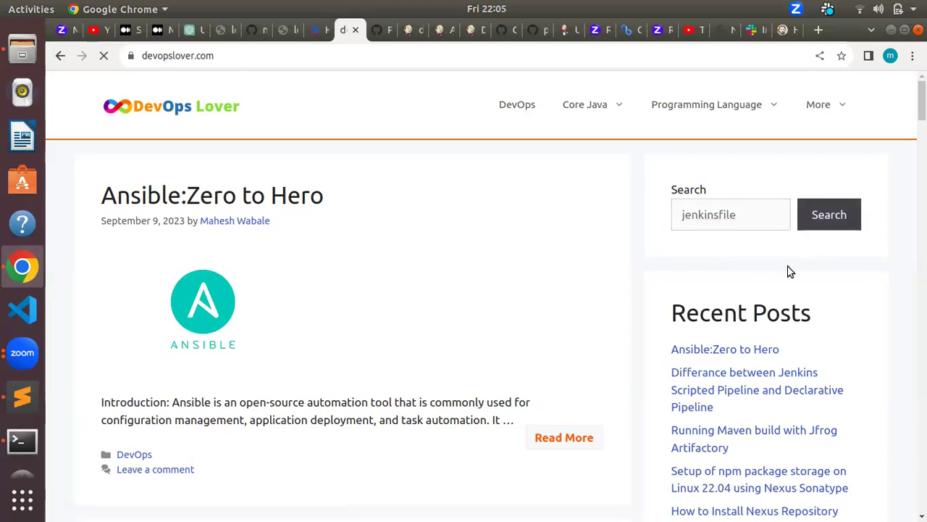
Step: Scroll through the matching posts down to 'Build-Test-Deploy with Kubernetes (CI/CD)'
{"action": "scroll", "coordinate": [515, 328], "scroll_direction": "down", "scroll_amount": 2}
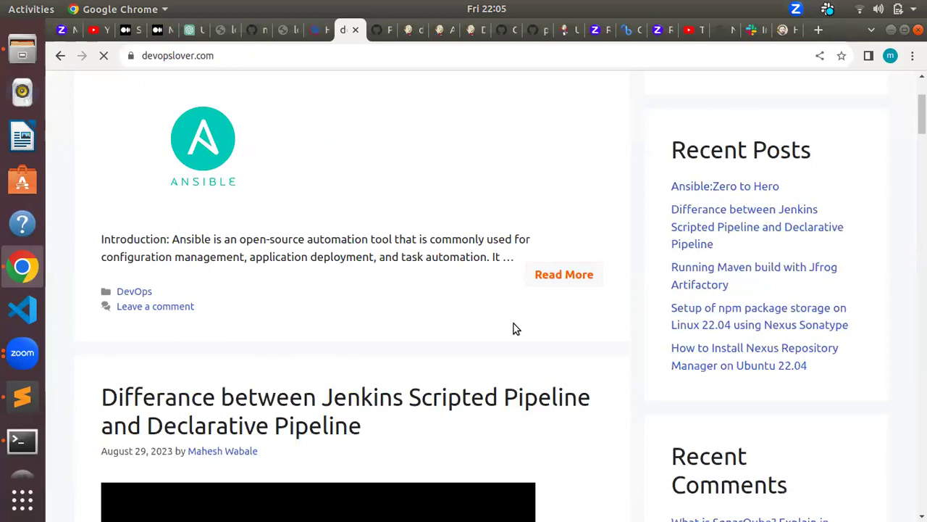
{"action": "scroll", "coordinate": [514, 327], "scroll_direction": "down", "scroll_amount": 3}
{"action": "scroll", "coordinate": [515, 327], "scroll_direction": "up", "scroll_amount": 6}
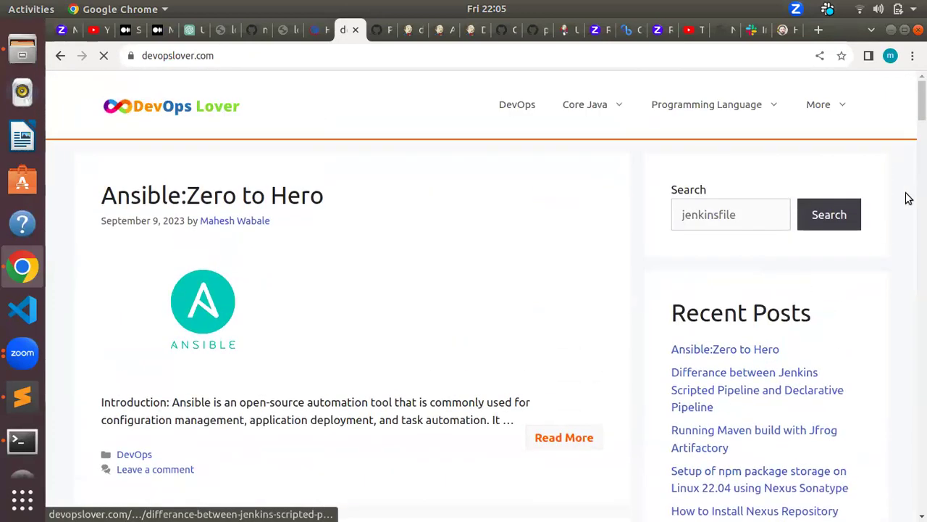
{"action": "scroll", "coordinate": [416, 399], "scroll_direction": "down", "scroll_amount": 5}
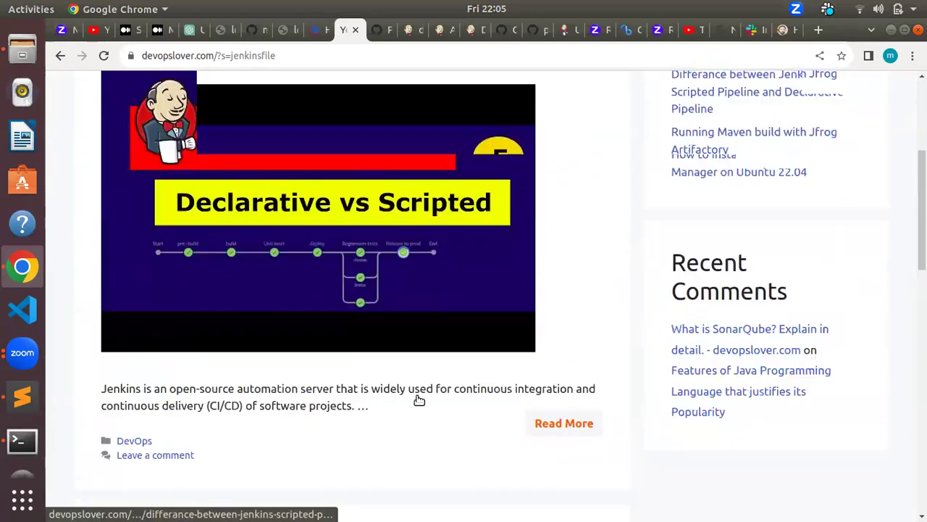
{"action": "scroll", "coordinate": [419, 399], "scroll_direction": "down", "scroll_amount": 2}
{"action": "scroll", "coordinate": [419, 399], "scroll_direction": "down", "scroll_amount": 3}
{"action": "scroll", "coordinate": [418, 399], "scroll_direction": "up", "scroll_amount": 2}
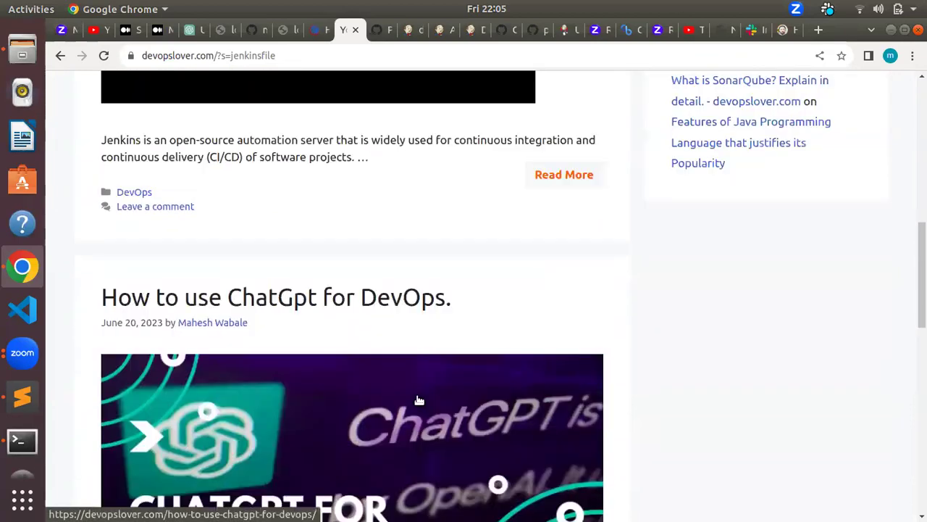
{"action": "scroll", "coordinate": [419, 400], "scroll_direction": "up", "scroll_amount": 7}
{"action": "scroll", "coordinate": [419, 399], "scroll_direction": "down", "scroll_amount": 14}
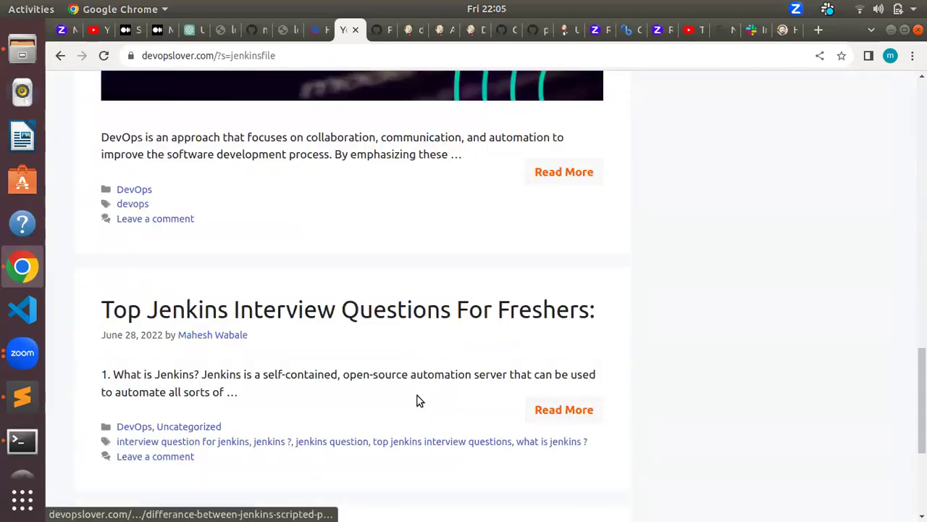
{"action": "scroll", "coordinate": [419, 399], "scroll_direction": "down", "scroll_amount": 3}
{"action": "scroll", "coordinate": [419, 400], "scroll_direction": "up", "scroll_amount": 4}
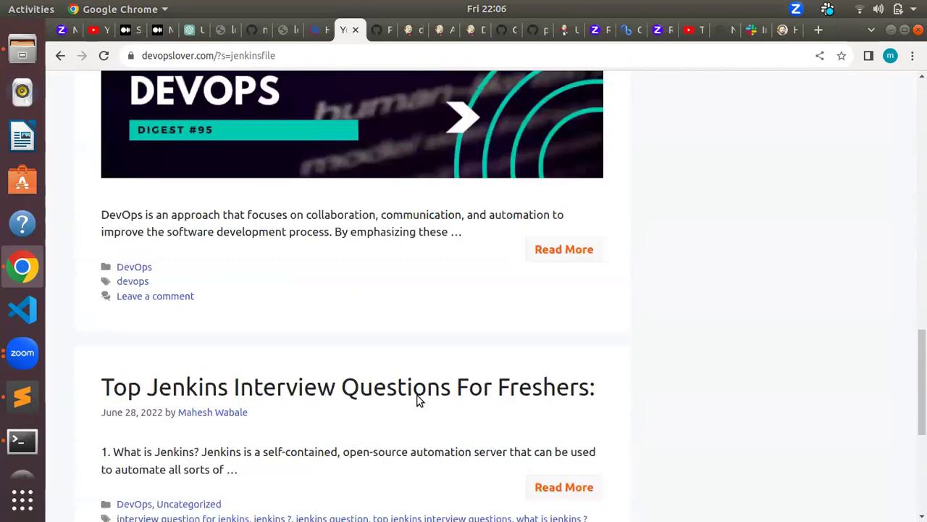
{"action": "scroll", "coordinate": [419, 399], "scroll_direction": "up", "scroll_amount": 4}
{"action": "scroll", "coordinate": [418, 399], "scroll_direction": "down", "scroll_amount": 4}
{"action": "scroll", "coordinate": [419, 399], "scroll_direction": "up", "scroll_amount": 6}
{"action": "scroll", "coordinate": [418, 399], "scroll_direction": "down", "scroll_amount": 6}
{"action": "scroll", "coordinate": [222, 421], "scroll_direction": "up", "scroll_amount": 2}
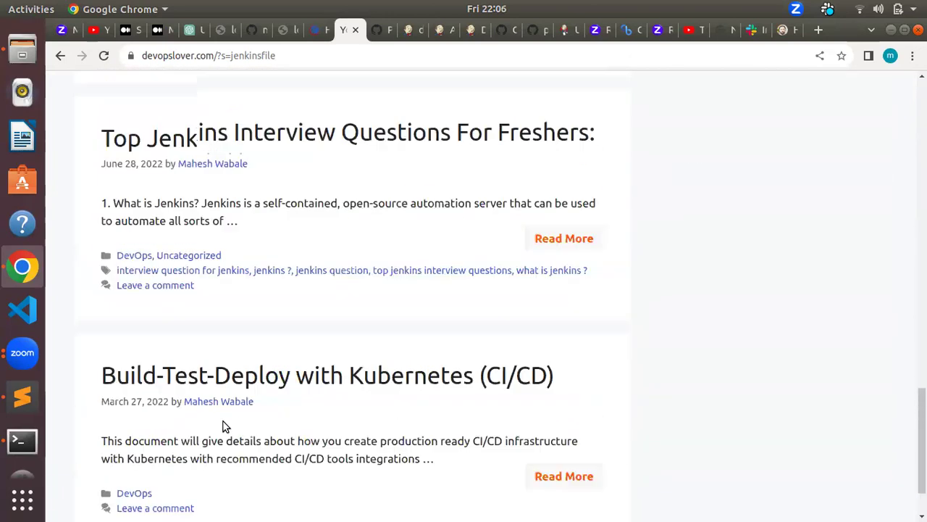
{"action": "scroll", "coordinate": [222, 424], "scroll_direction": "up", "scroll_amount": 10}
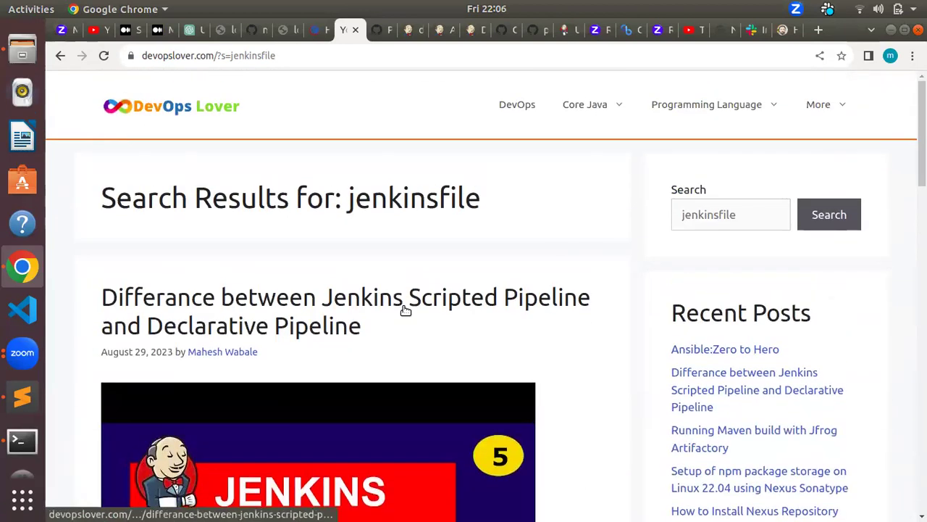
Step: Return to the Jenkins dashboard, scan the job list, and open the failed pipeline job's page
{"action": "left_click", "coordinate": [471, 30]}
{"action": "scroll", "coordinate": [428, 391], "scroll_direction": "up", "scroll_amount": 5}
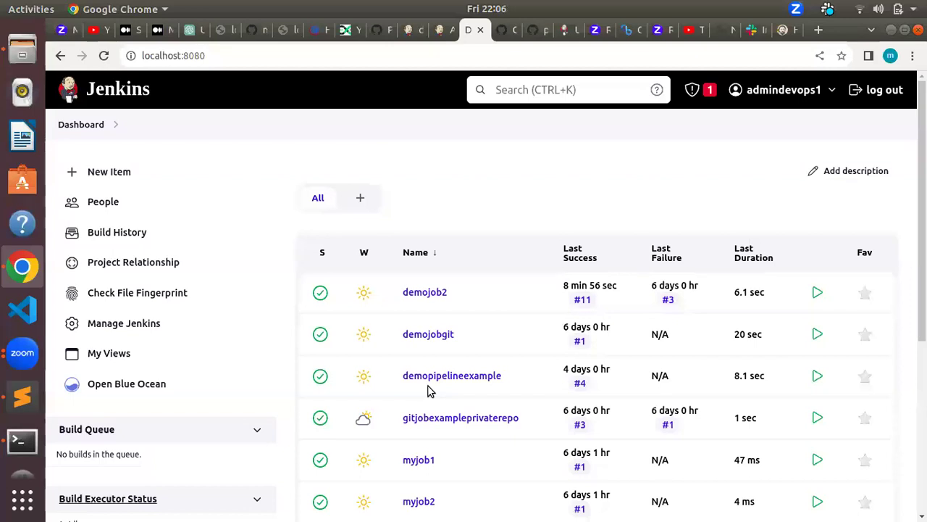
{"action": "scroll", "coordinate": [427, 391], "scroll_direction": "down", "scroll_amount": 5}
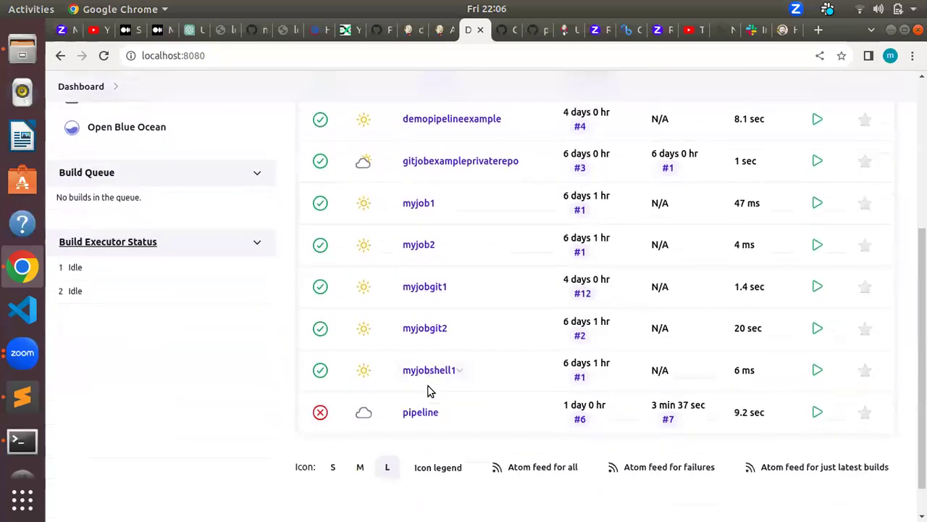
{"action": "scroll", "coordinate": [427, 391], "scroll_direction": "up", "scroll_amount": 5}
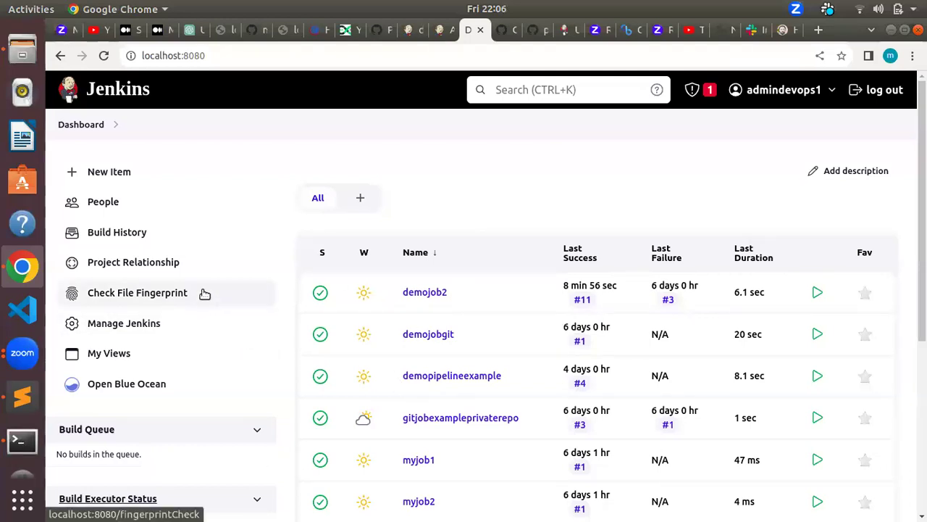
{"action": "scroll", "coordinate": [282, 323], "scroll_direction": "down", "scroll_amount": 4}
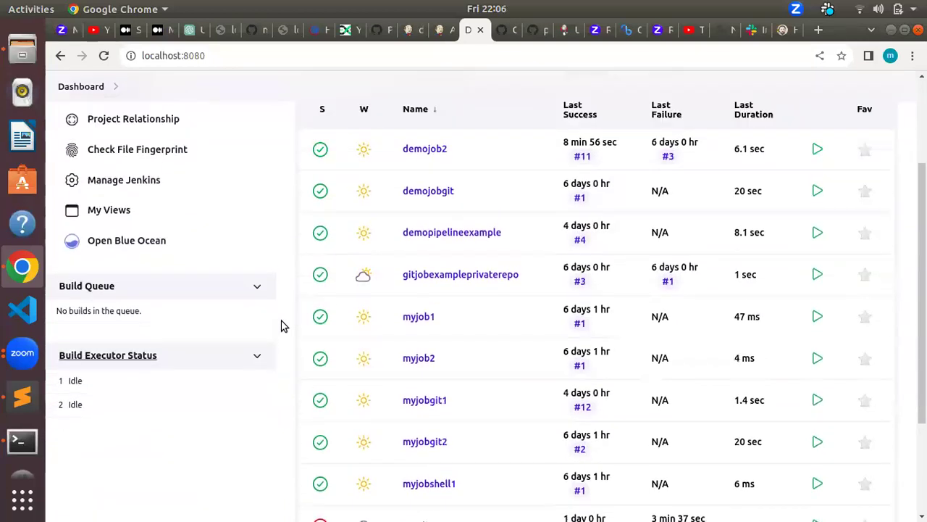
{"action": "scroll", "coordinate": [359, 316], "scroll_direction": "up", "scroll_amount": 4}
{"action": "scroll", "coordinate": [397, 310], "scroll_direction": "down", "scroll_amount": 10}
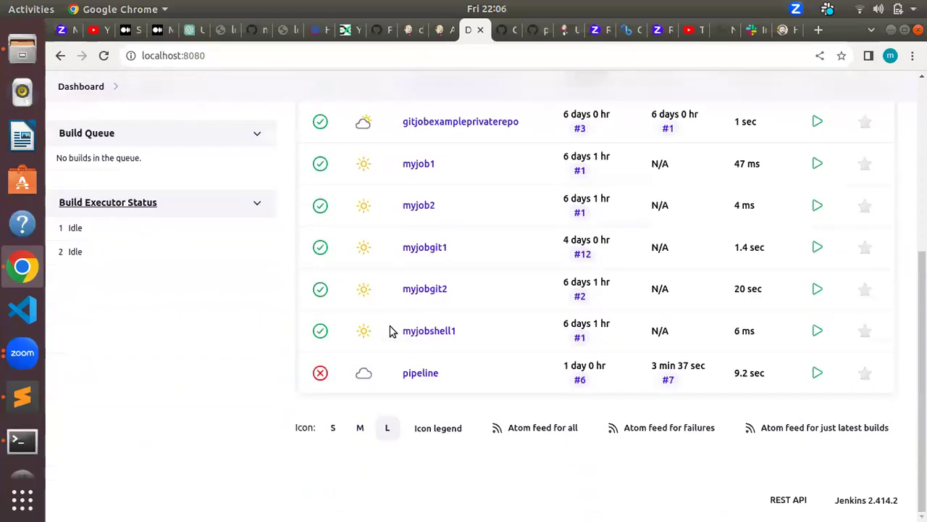
{"action": "left_click", "coordinate": [418, 374]}
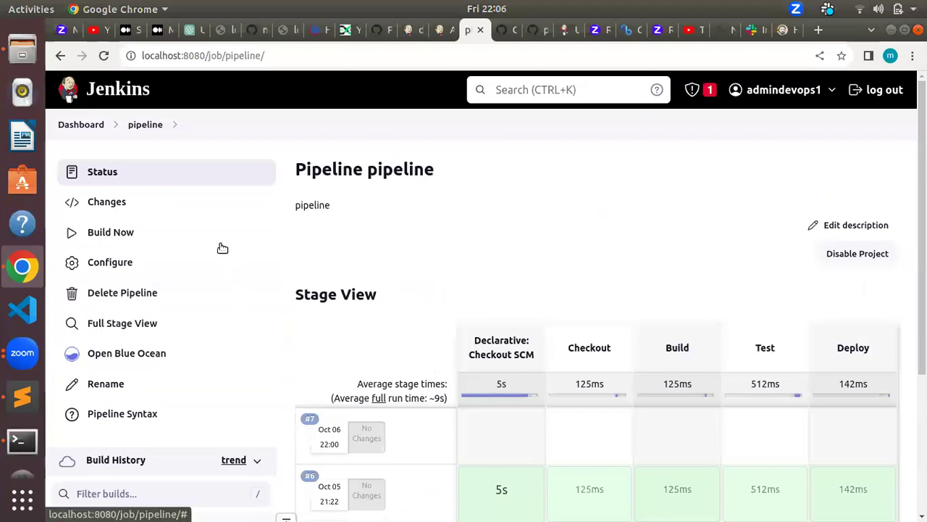
Step: Go back to the job list and open demojob2's project page, last success #11
{"action": "left_click", "coordinate": [88, 125]}
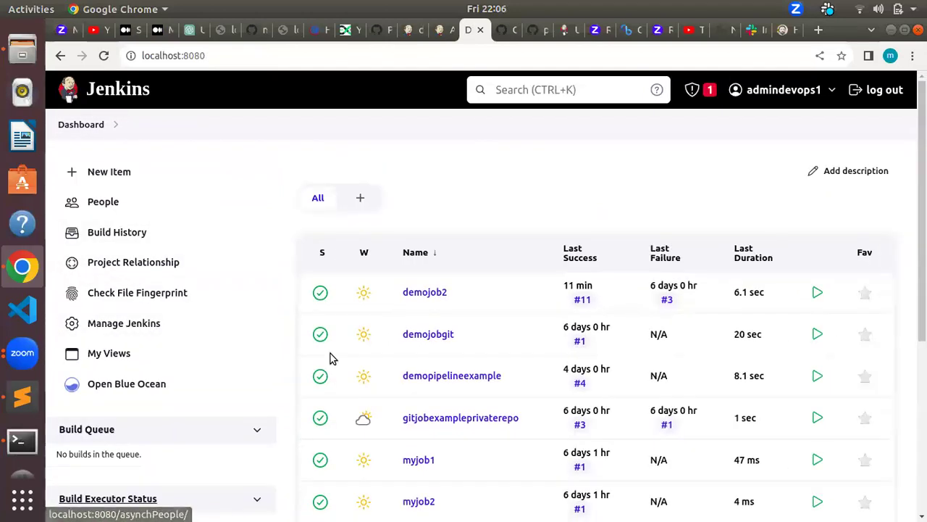
{"action": "scroll", "coordinate": [331, 360], "scroll_direction": "down", "scroll_amount": 5}
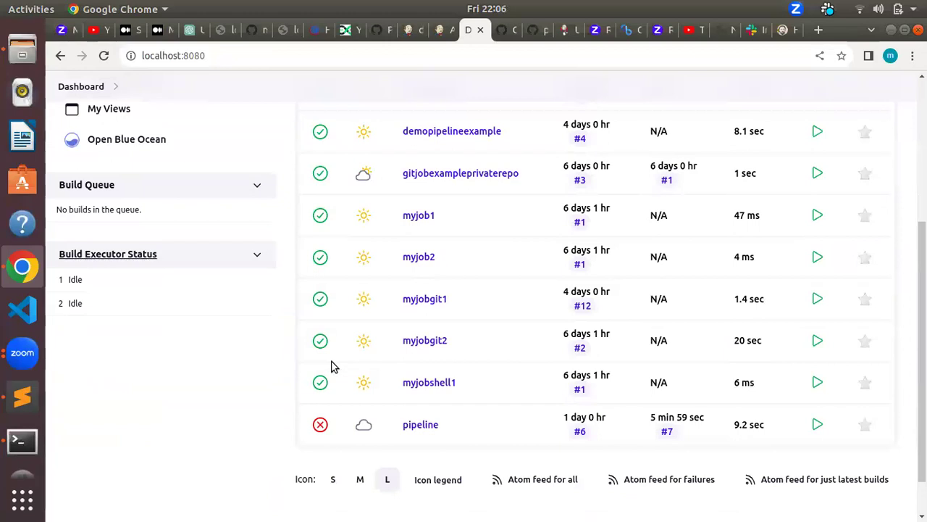
{"action": "scroll", "coordinate": [348, 403], "scroll_direction": "up", "scroll_amount": 2}
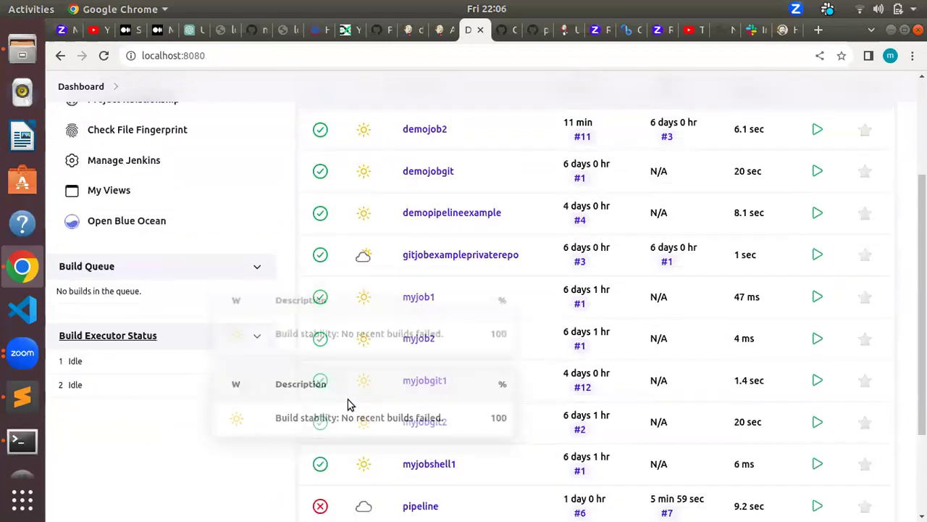
{"action": "scroll", "coordinate": [348, 404], "scroll_direction": "up", "scroll_amount": 4}
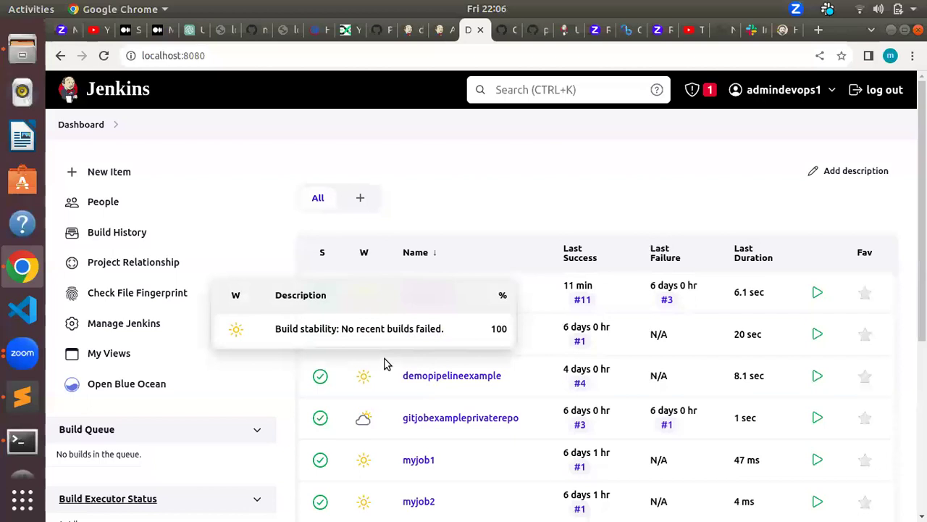
{"action": "scroll", "coordinate": [385, 364], "scroll_direction": "down", "scroll_amount": 5}
{"action": "scroll", "coordinate": [493, 333], "scroll_direction": "up", "scroll_amount": 5}
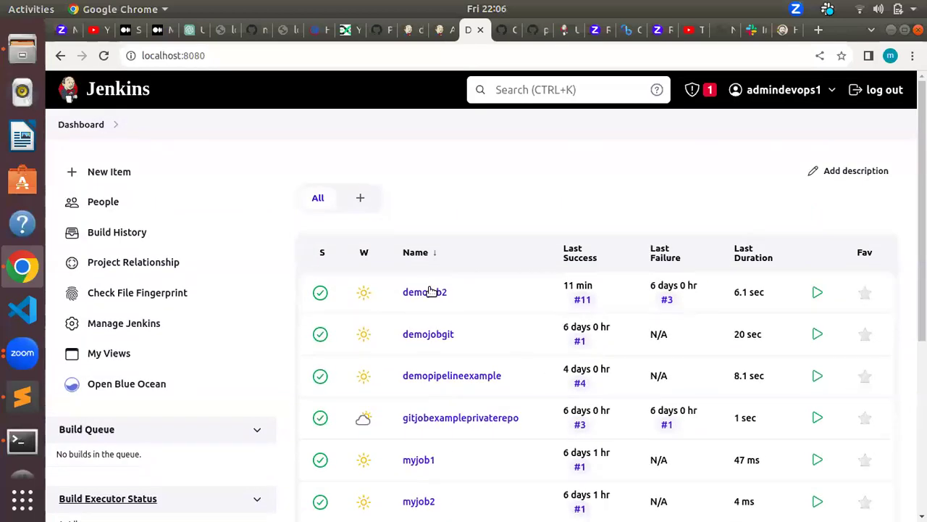
{"action": "left_click", "coordinate": [431, 293]}
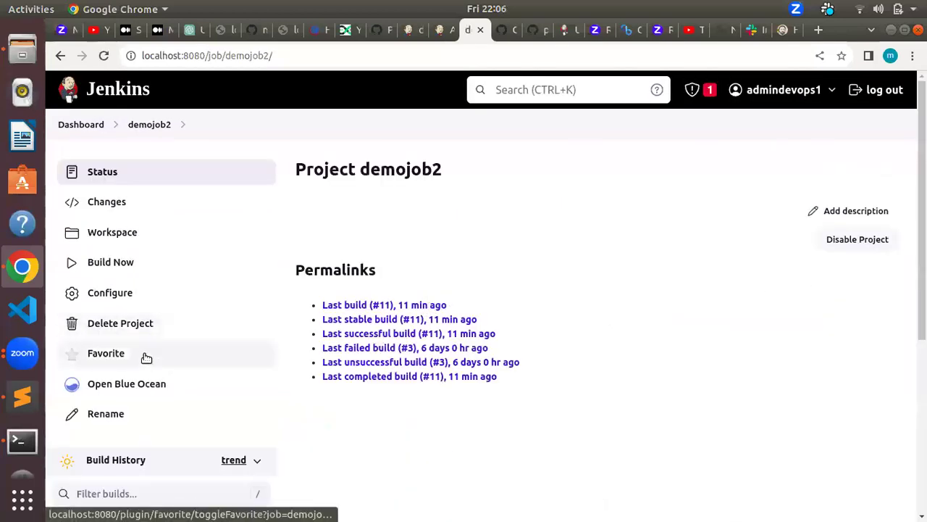
{"action": "scroll", "coordinate": [186, 377], "scroll_direction": "down", "scroll_amount": 4}
{"action": "scroll", "coordinate": [182, 347], "scroll_direction": "up", "scroll_amount": 4}
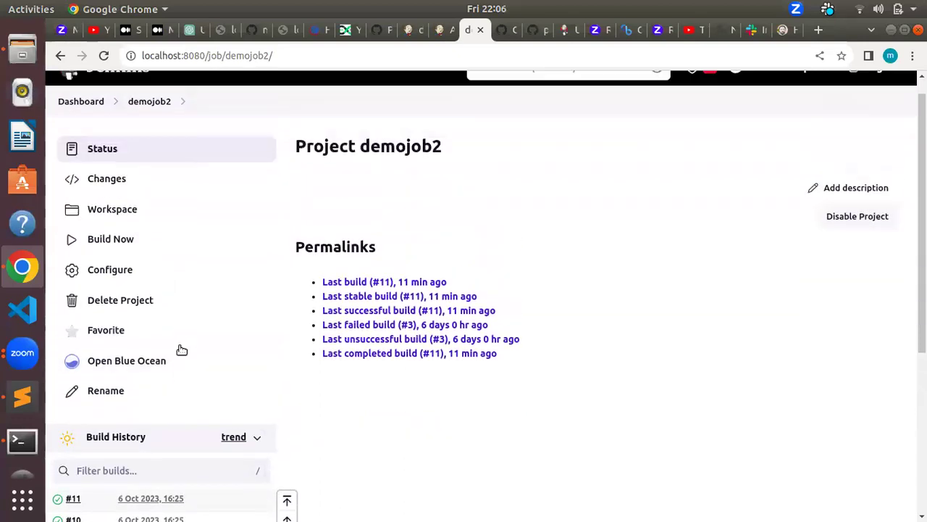
{"action": "scroll", "coordinate": [182, 350], "scroll_direction": "up", "scroll_amount": 1}
Step: Open demojob2's configuration and highlight the Slack notification message in the shell step's curl command
{"action": "left_click", "coordinate": [126, 294]}
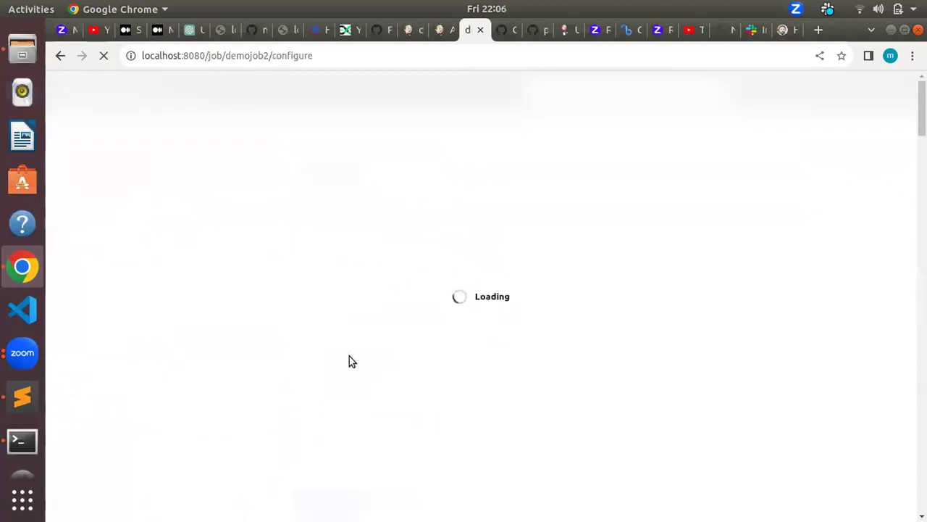
{"action": "scroll", "coordinate": [405, 371], "scroll_direction": "down", "scroll_amount": 10}
{"action": "scroll", "coordinate": [406, 374], "scroll_direction": "down", "scroll_amount": 9}
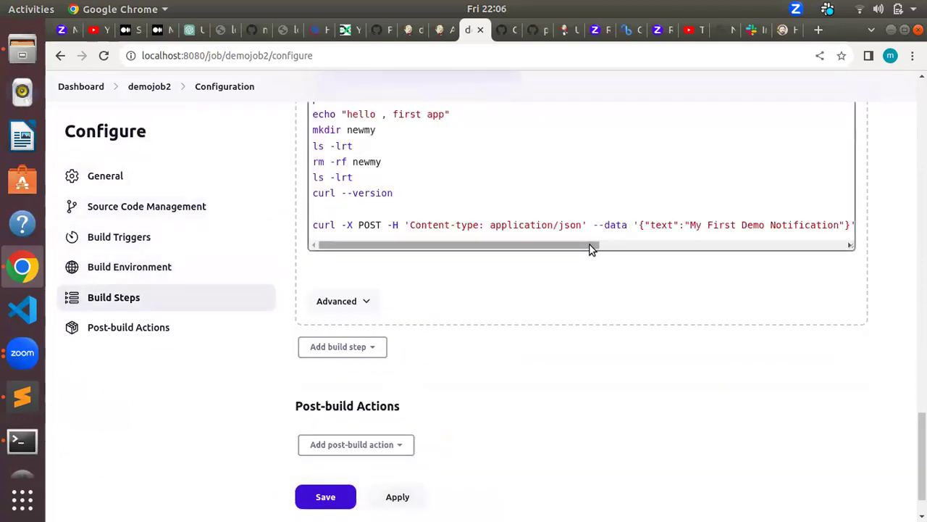
{"action": "left_click_drag", "start_coordinate": [589, 244], "coordinate": [835, 244]}
{"action": "left_click_drag", "start_coordinate": [640, 244], "coordinate": [485, 257]}
{"action": "left_click_drag", "start_coordinate": [526, 227], "coordinate": [645, 226]}
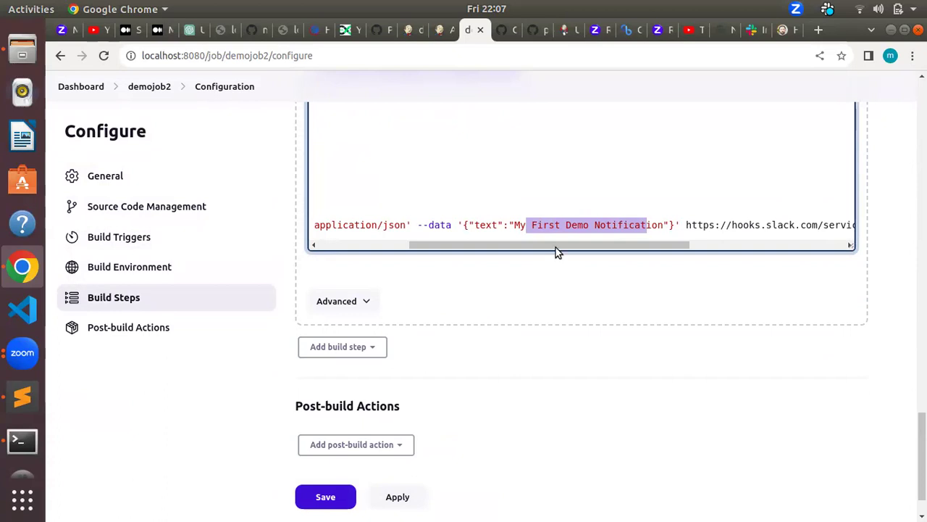
{"action": "left_click_drag", "start_coordinate": [552, 246], "coordinate": [449, 254]}
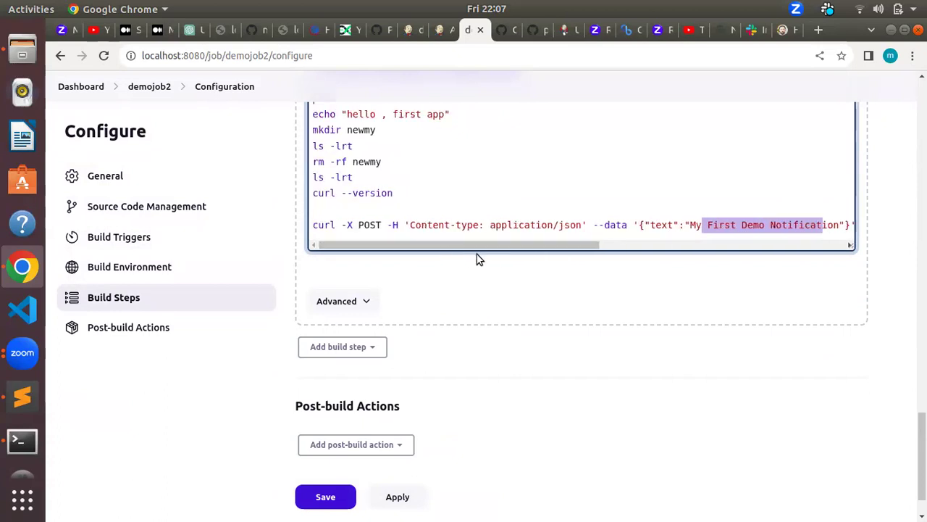
Step: Review the remaining configuration sections, confirming there are no post-build actions, then go back to demojob2's status page
{"action": "scroll", "coordinate": [616, 409], "scroll_direction": "up", "scroll_amount": 4}
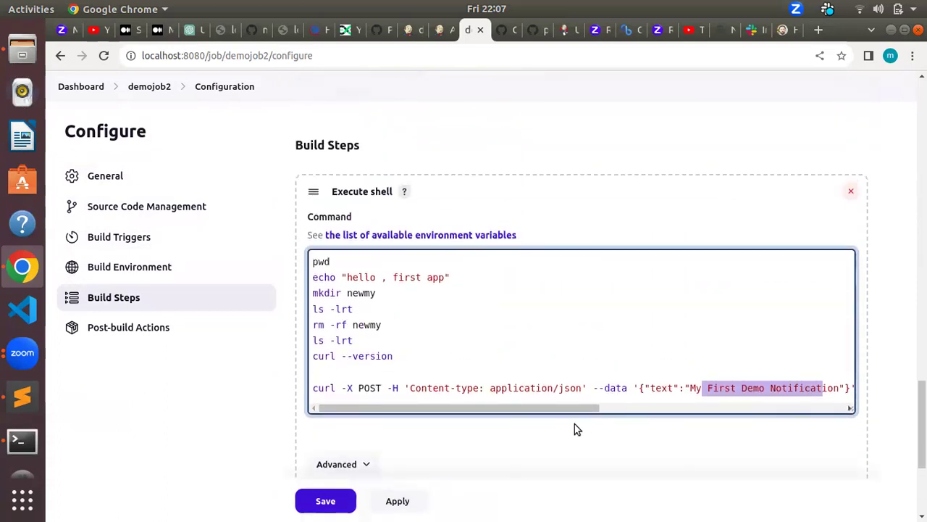
{"action": "scroll", "coordinate": [539, 395], "scroll_direction": "down", "scroll_amount": 2}
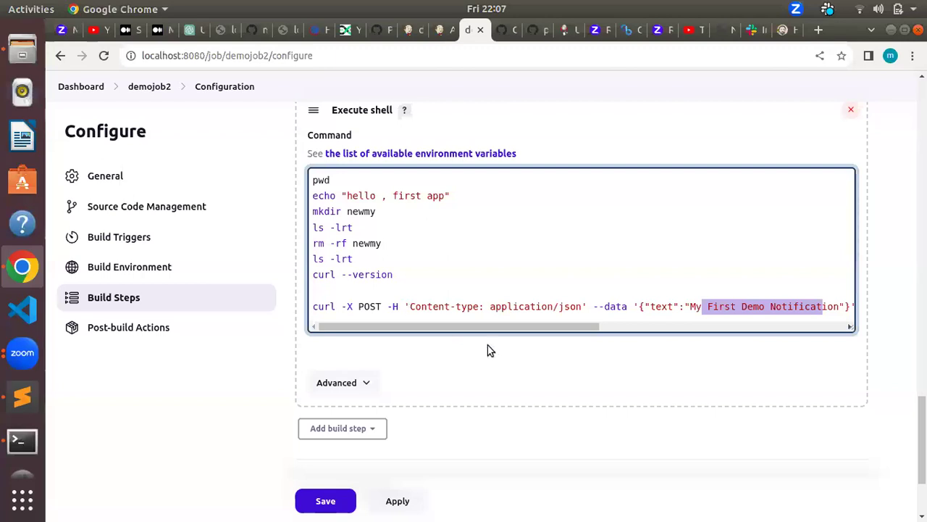
{"action": "scroll", "coordinate": [491, 347], "scroll_direction": "down", "scroll_amount": 2}
{"action": "scroll", "coordinate": [490, 346], "scroll_direction": "up", "scroll_amount": 8}
{"action": "scroll", "coordinate": [490, 352], "scroll_direction": "up", "scroll_amount": 13}
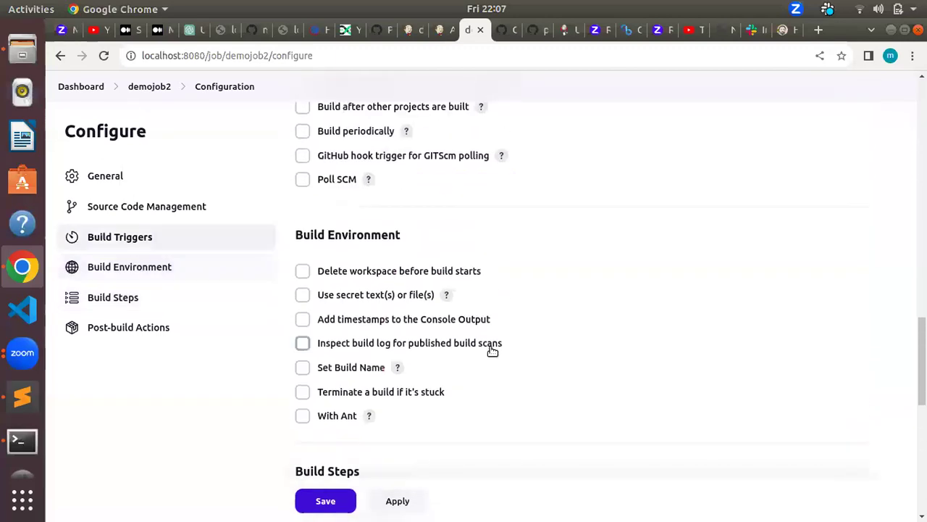
{"action": "scroll", "coordinate": [491, 351], "scroll_direction": "up", "scroll_amount": 4}
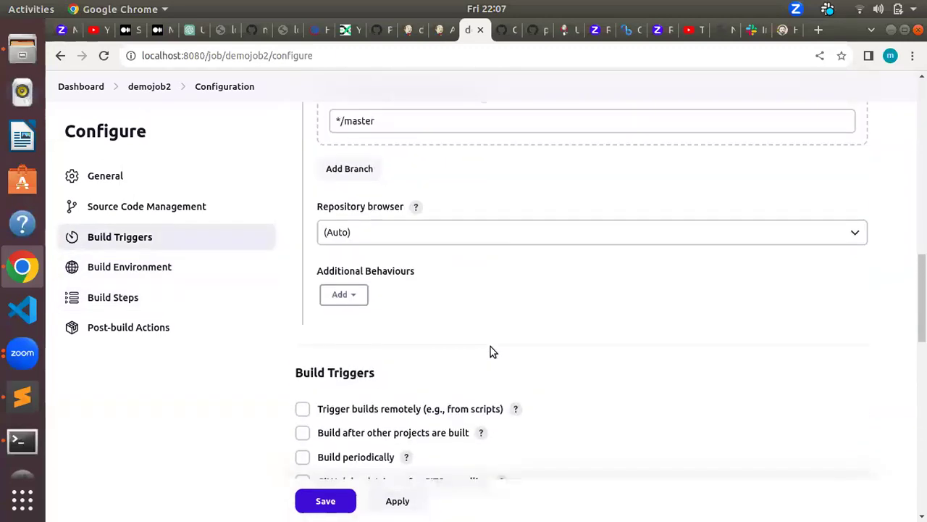
{"action": "scroll", "coordinate": [491, 352], "scroll_direction": "up", "scroll_amount": 20}
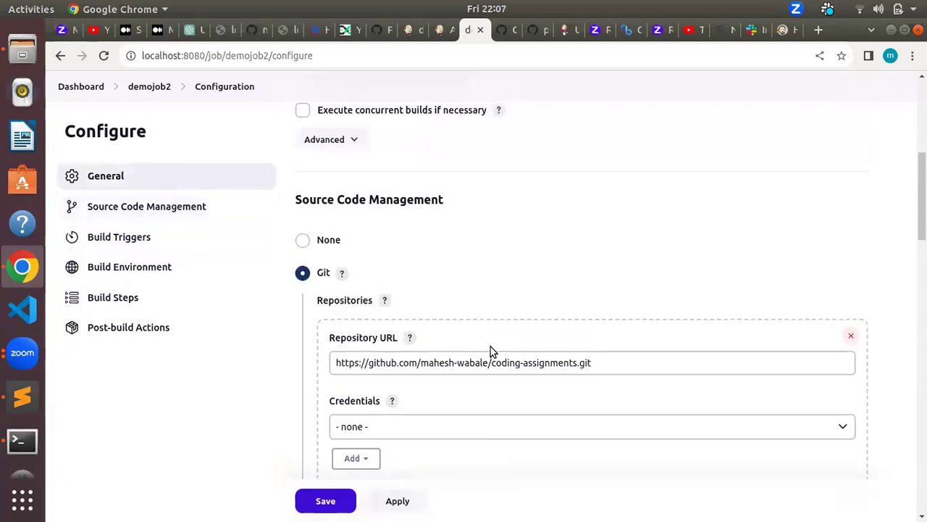
{"action": "scroll", "coordinate": [491, 351], "scroll_direction": "down", "scroll_amount": 17}
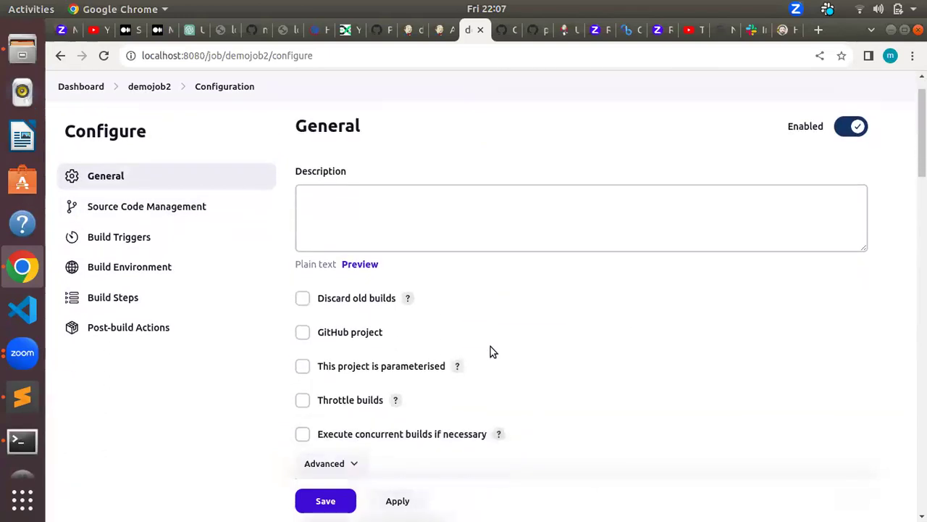
{"action": "scroll", "coordinate": [490, 351], "scroll_direction": "down", "scroll_amount": 6}
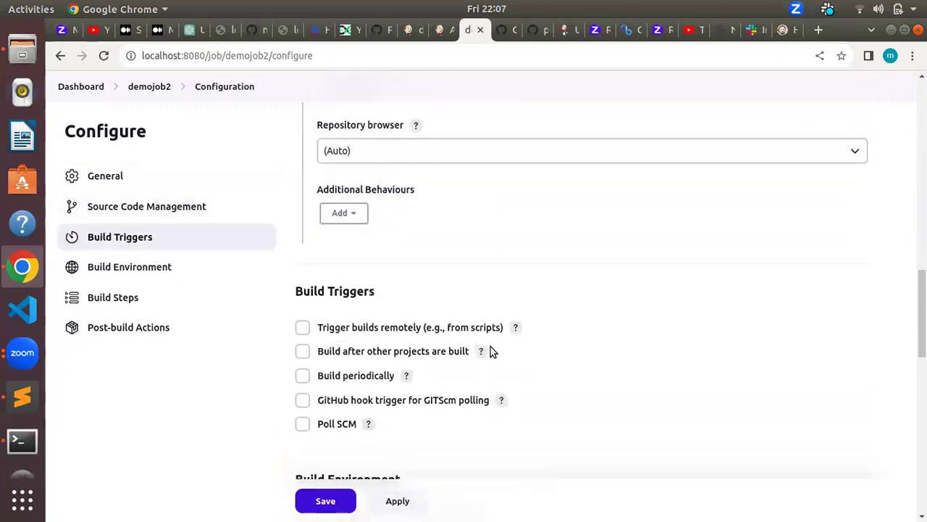
{"action": "scroll", "coordinate": [490, 352], "scroll_direction": "down", "scroll_amount": 2}
{"action": "scroll", "coordinate": [491, 351], "scroll_direction": "down", "scroll_amount": 4}
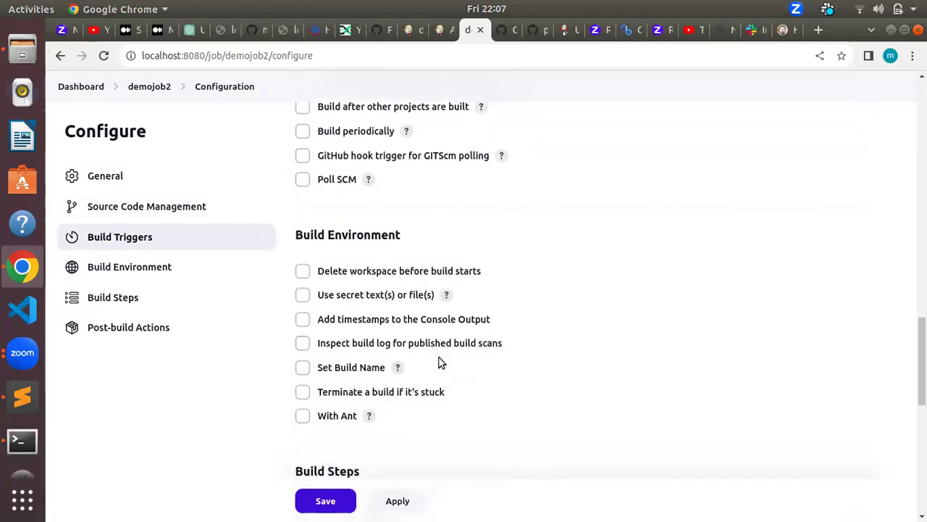
{"action": "scroll", "coordinate": [439, 362], "scroll_direction": "down", "scroll_amount": 2}
{"action": "scroll", "coordinate": [447, 375], "scroll_direction": "down", "scroll_amount": 3}
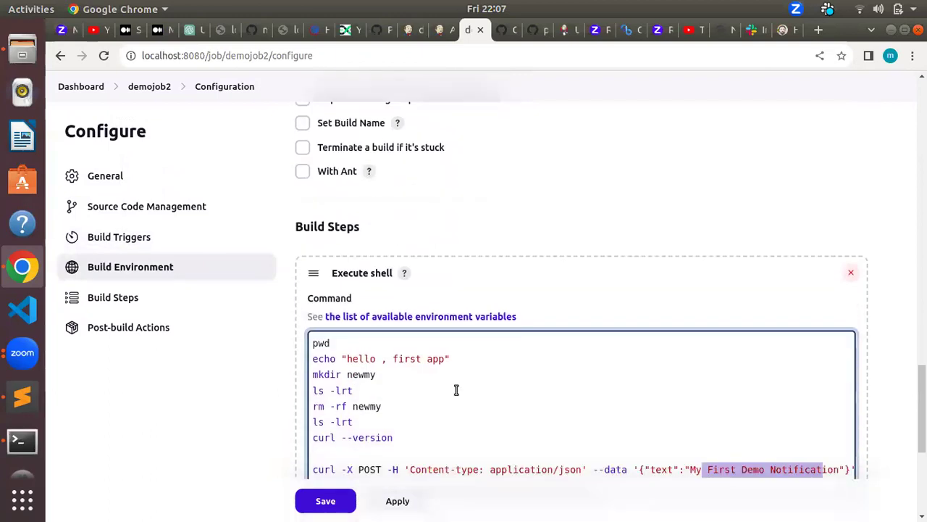
{"action": "scroll", "coordinate": [457, 390], "scroll_direction": "down", "scroll_amount": 3}
{"action": "scroll", "coordinate": [326, 370], "scroll_direction": "down", "scroll_amount": 2}
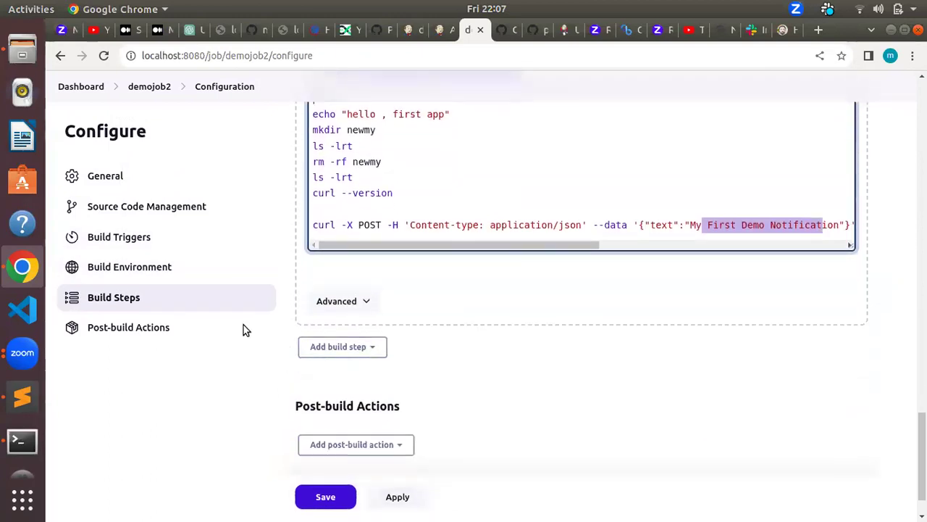
{"action": "scroll", "coordinate": [204, 247], "scroll_direction": "up", "scroll_amount": 8}
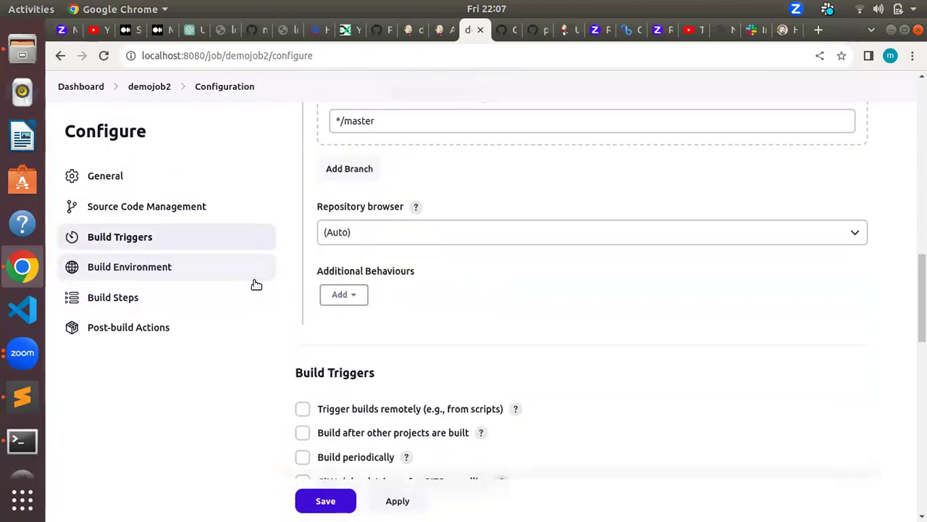
{"action": "scroll", "coordinate": [271, 254], "scroll_direction": "up", "scroll_amount": 3}
{"action": "scroll", "coordinate": [265, 244], "scroll_direction": "up", "scroll_amount": 7}
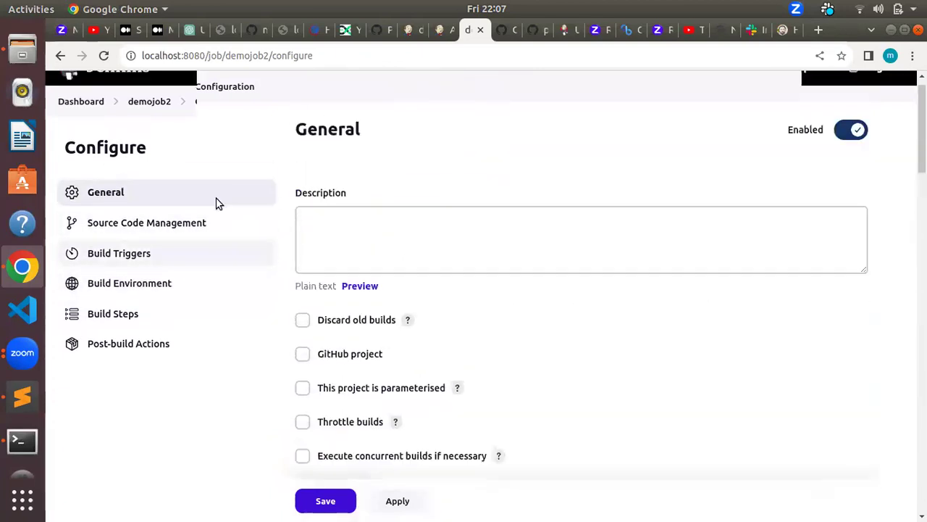
{"action": "left_click", "coordinate": [154, 128]}
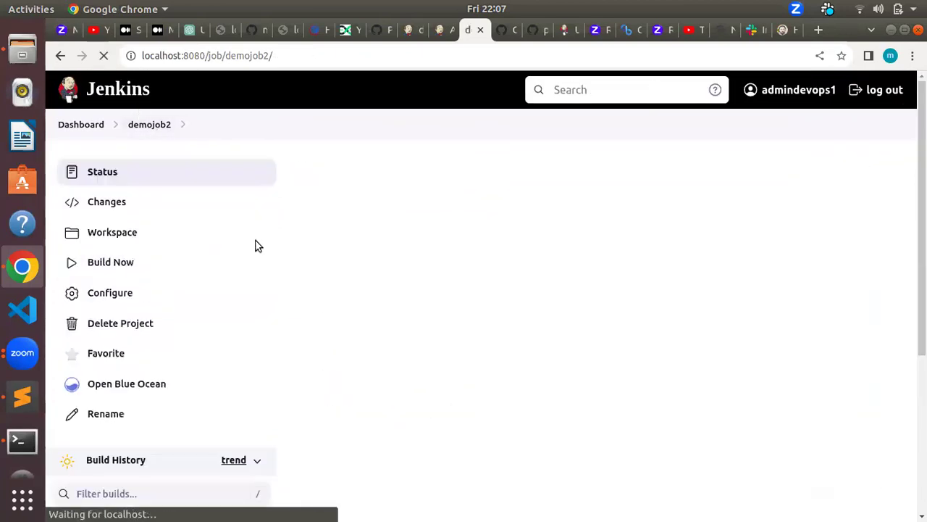
Step: Browse the dashboard job list and open the pipeline job's stage view with failed build #7
{"action": "left_click", "coordinate": [81, 126]}
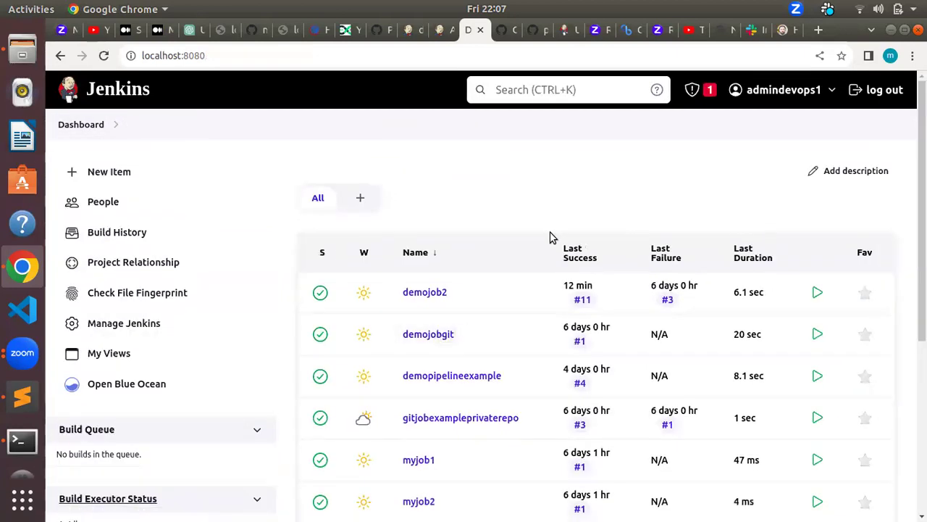
{"action": "scroll", "coordinate": [544, 359], "scroll_direction": "down", "scroll_amount": 1}
{"action": "scroll", "coordinate": [545, 359], "scroll_direction": "down", "scroll_amount": 4}
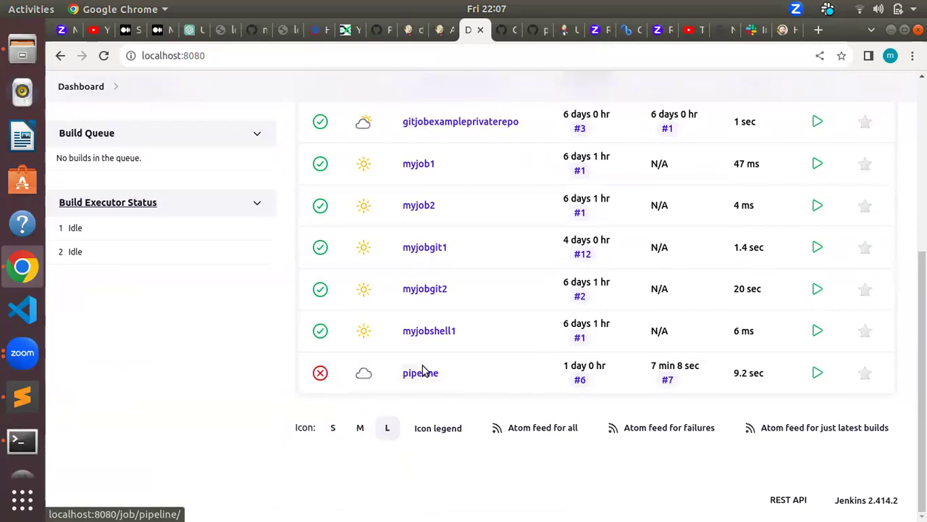
{"action": "scroll", "coordinate": [457, 373], "scroll_direction": "up", "scroll_amount": 5}
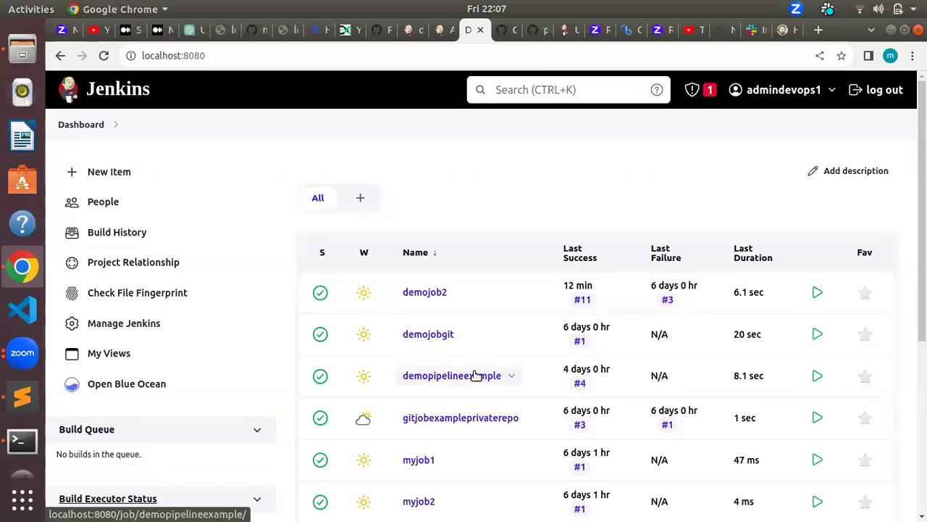
{"action": "scroll", "coordinate": [517, 430], "scroll_direction": "down", "scroll_amount": 5}
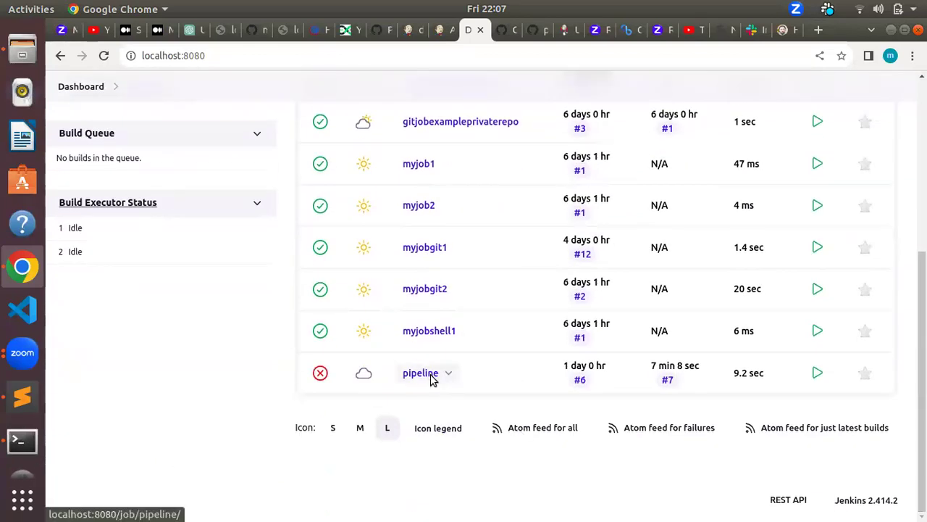
{"action": "left_click", "coordinate": [427, 373]}
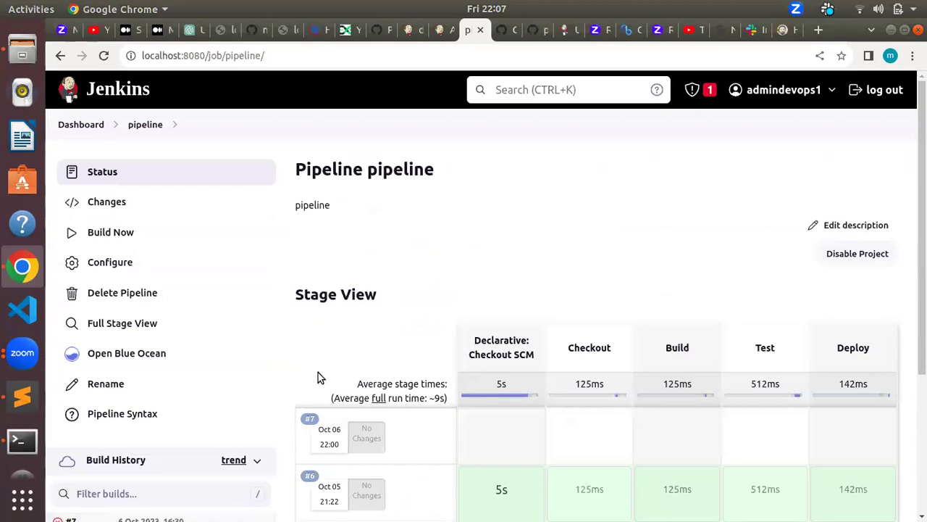
Step: Go back to the dashboard, reopen the pipeline job's page, then return to the job list
{"action": "left_click", "coordinate": [92, 127]}
{"action": "scroll", "coordinate": [282, 298], "scroll_direction": "down", "scroll_amount": 4}
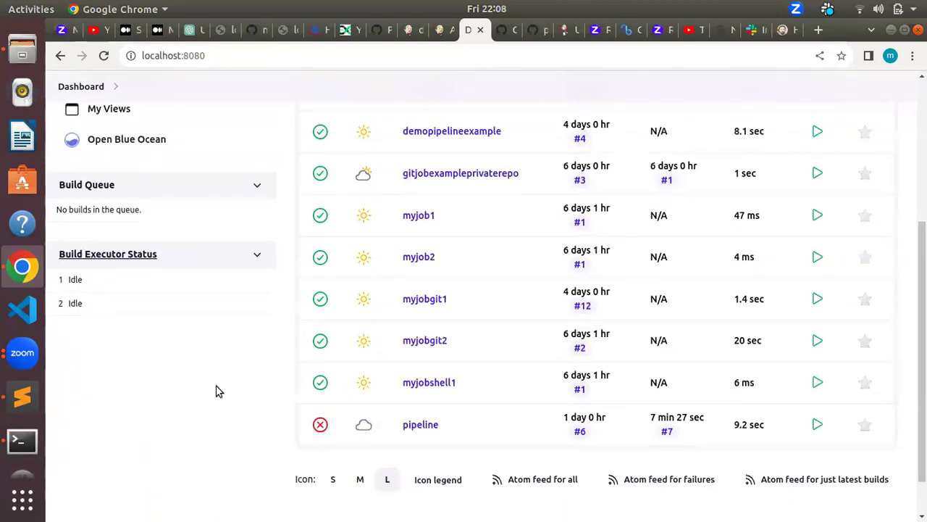
{"action": "left_click", "coordinate": [420, 429]}
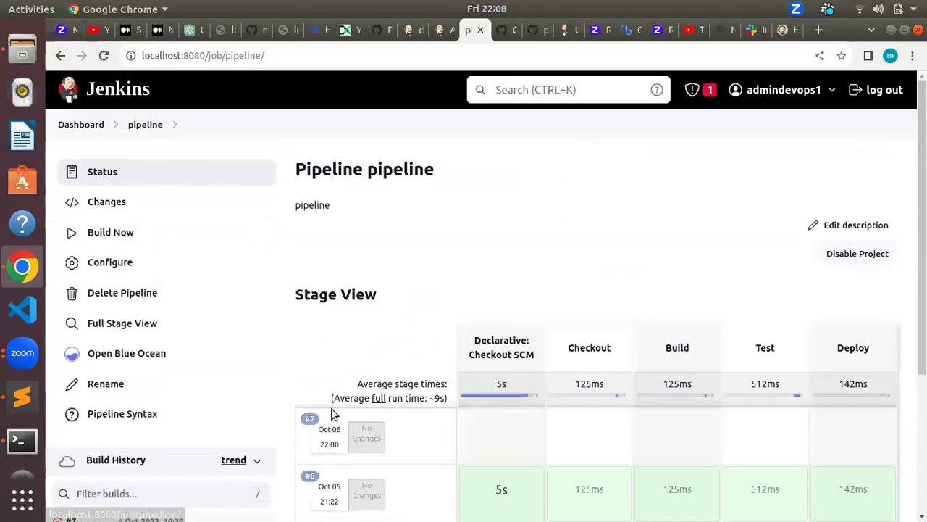
{"action": "left_click", "coordinate": [85, 127]}
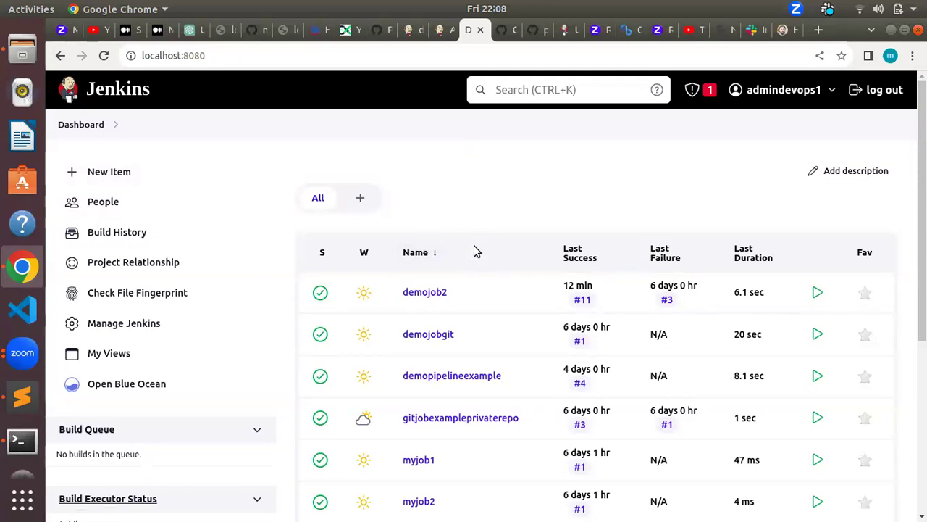
{"action": "scroll", "coordinate": [394, 431], "scroll_direction": "down", "scroll_amount": 4}
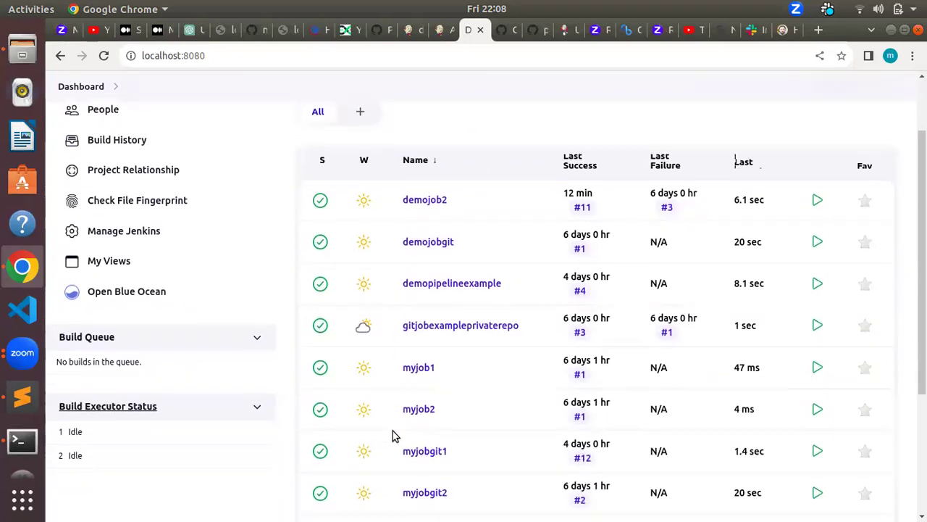
{"action": "scroll", "coordinate": [578, 377], "scroll_direction": "up", "scroll_amount": 4}
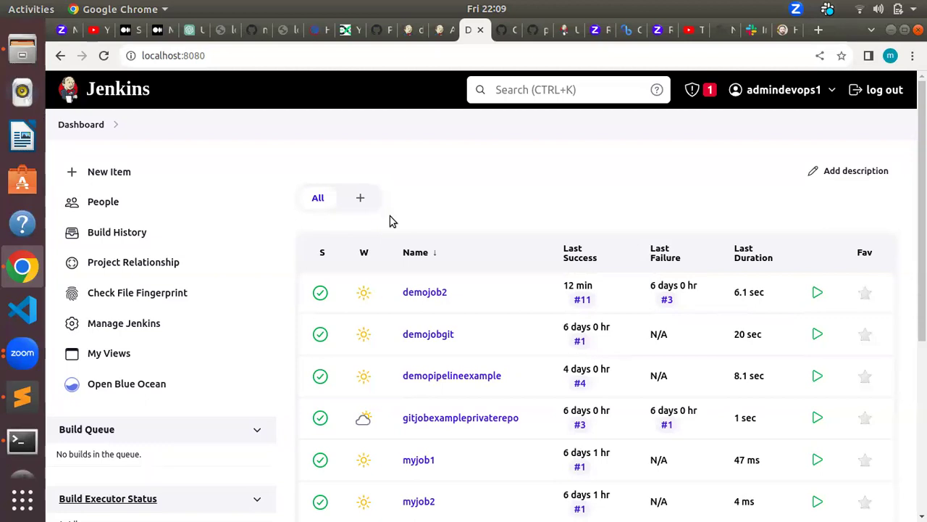
{"action": "scroll", "coordinate": [569, 391], "scroll_direction": "down", "scroll_amount": 5}
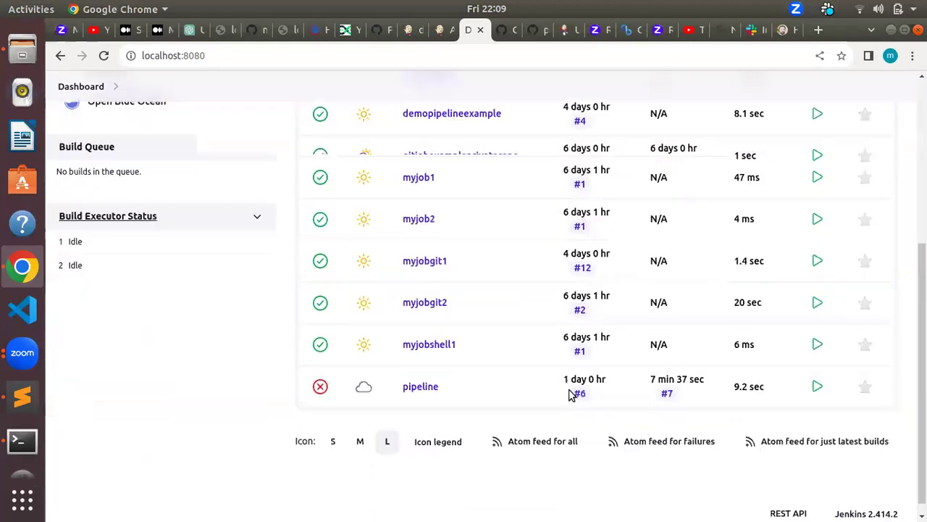
{"action": "scroll", "coordinate": [497, 403], "scroll_direction": "up", "scroll_amount": 5}
{"action": "scroll", "coordinate": [493, 437], "scroll_direction": "down", "scroll_amount": 5}
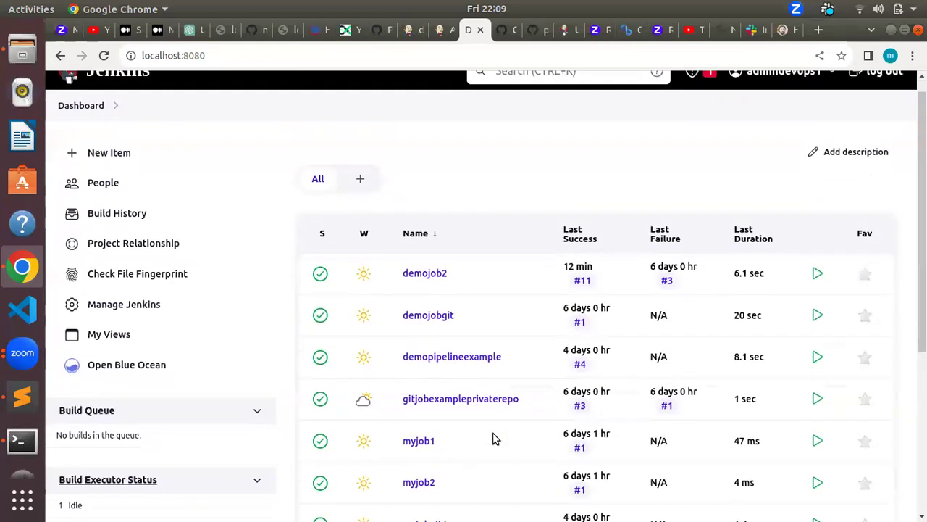
{"action": "scroll", "coordinate": [493, 438], "scroll_direction": "up", "scroll_amount": 4}
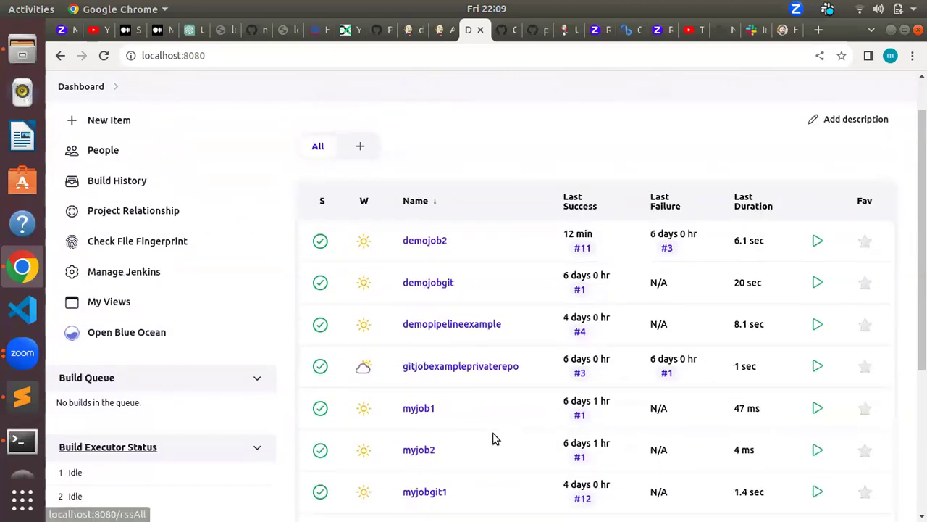
{"action": "scroll", "coordinate": [492, 438], "scroll_direction": "down", "scroll_amount": 2}
{"action": "scroll", "coordinate": [493, 437], "scroll_direction": "up", "scroll_amount": 4}
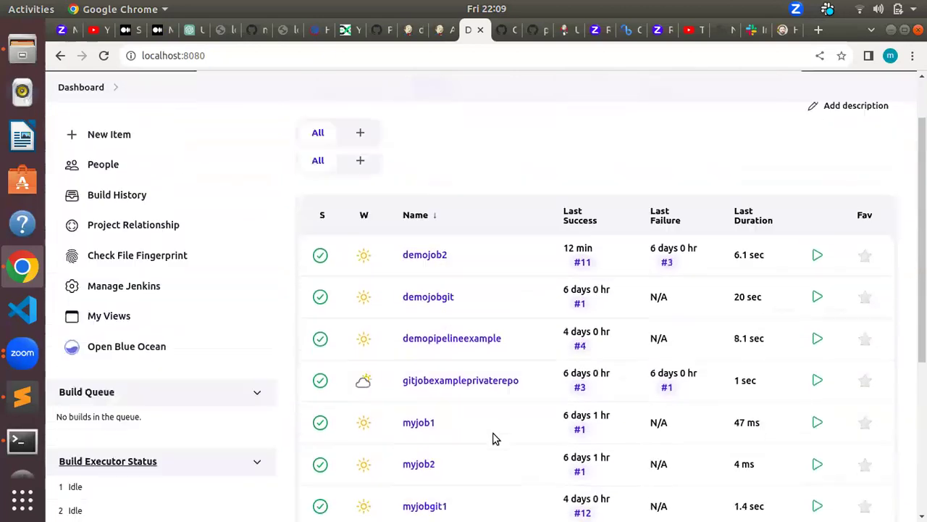